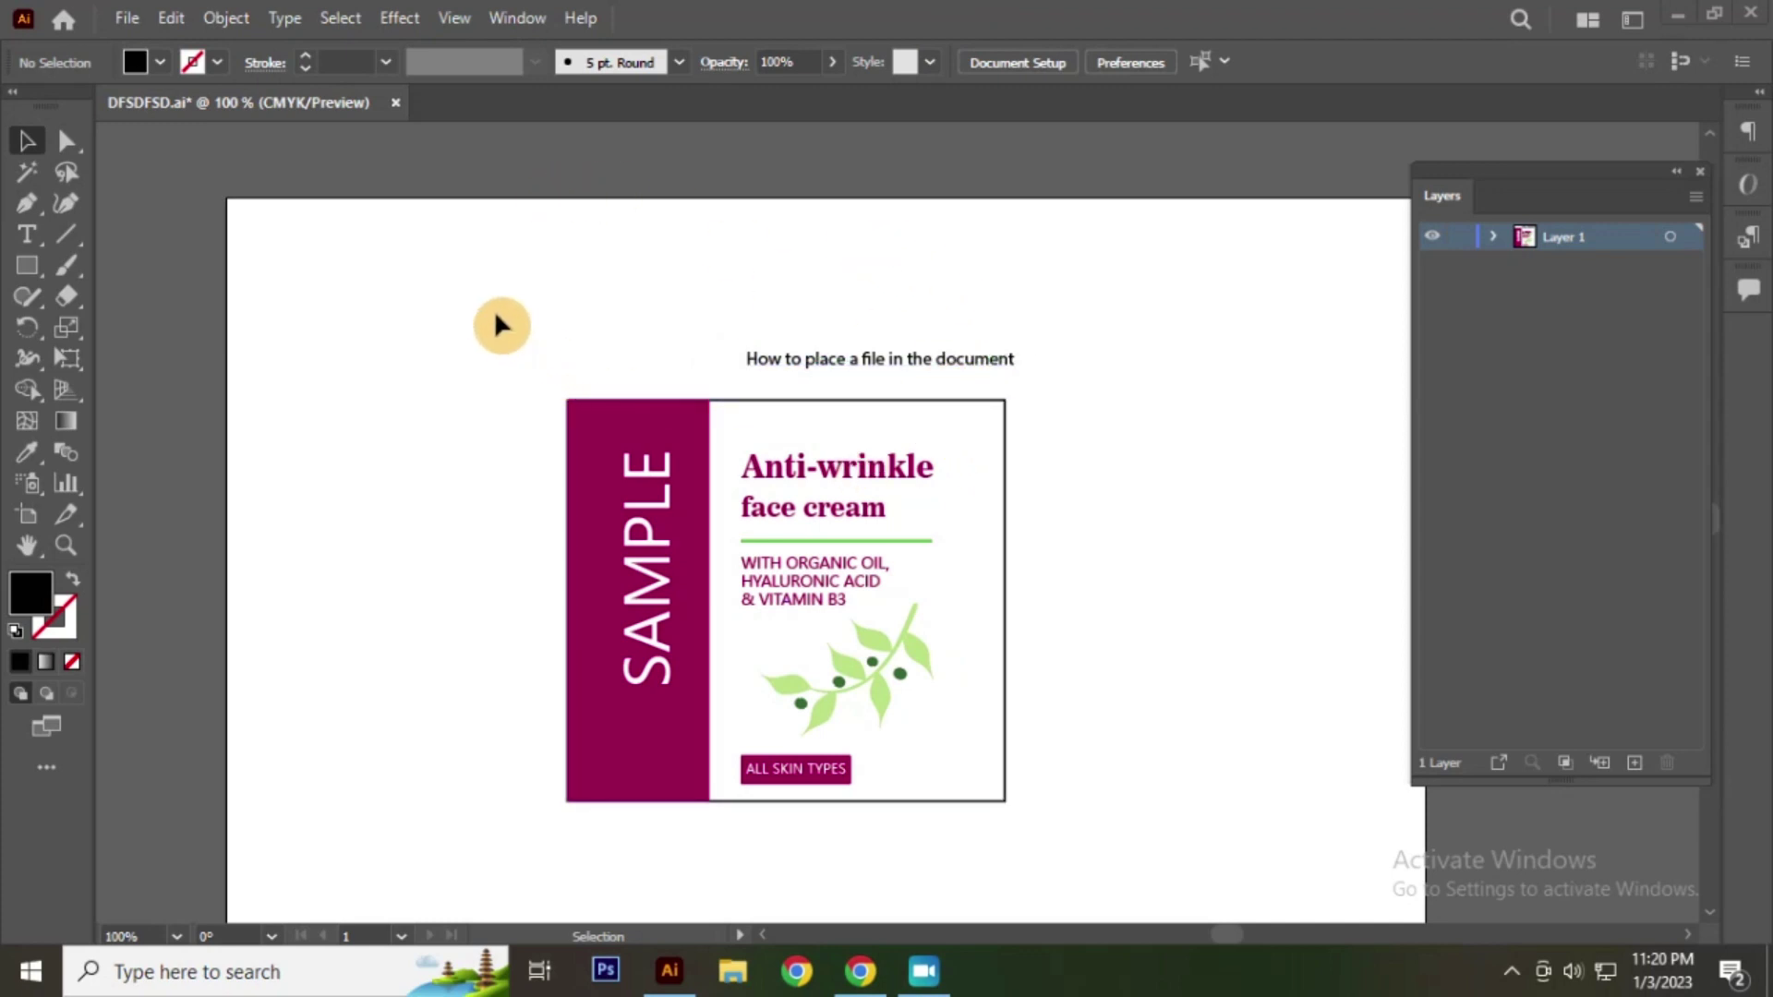
Step: Zoom in and out on the face cream label to look it over
{"action": "scroll", "coordinate": [818, 266], "scroll_direction": "down", "scroll_amount": 2, "text": "alt"}
{"action": "scroll", "coordinate": [797, 351], "scroll_direction": "up", "scroll_amount": 2, "text": "alt"}
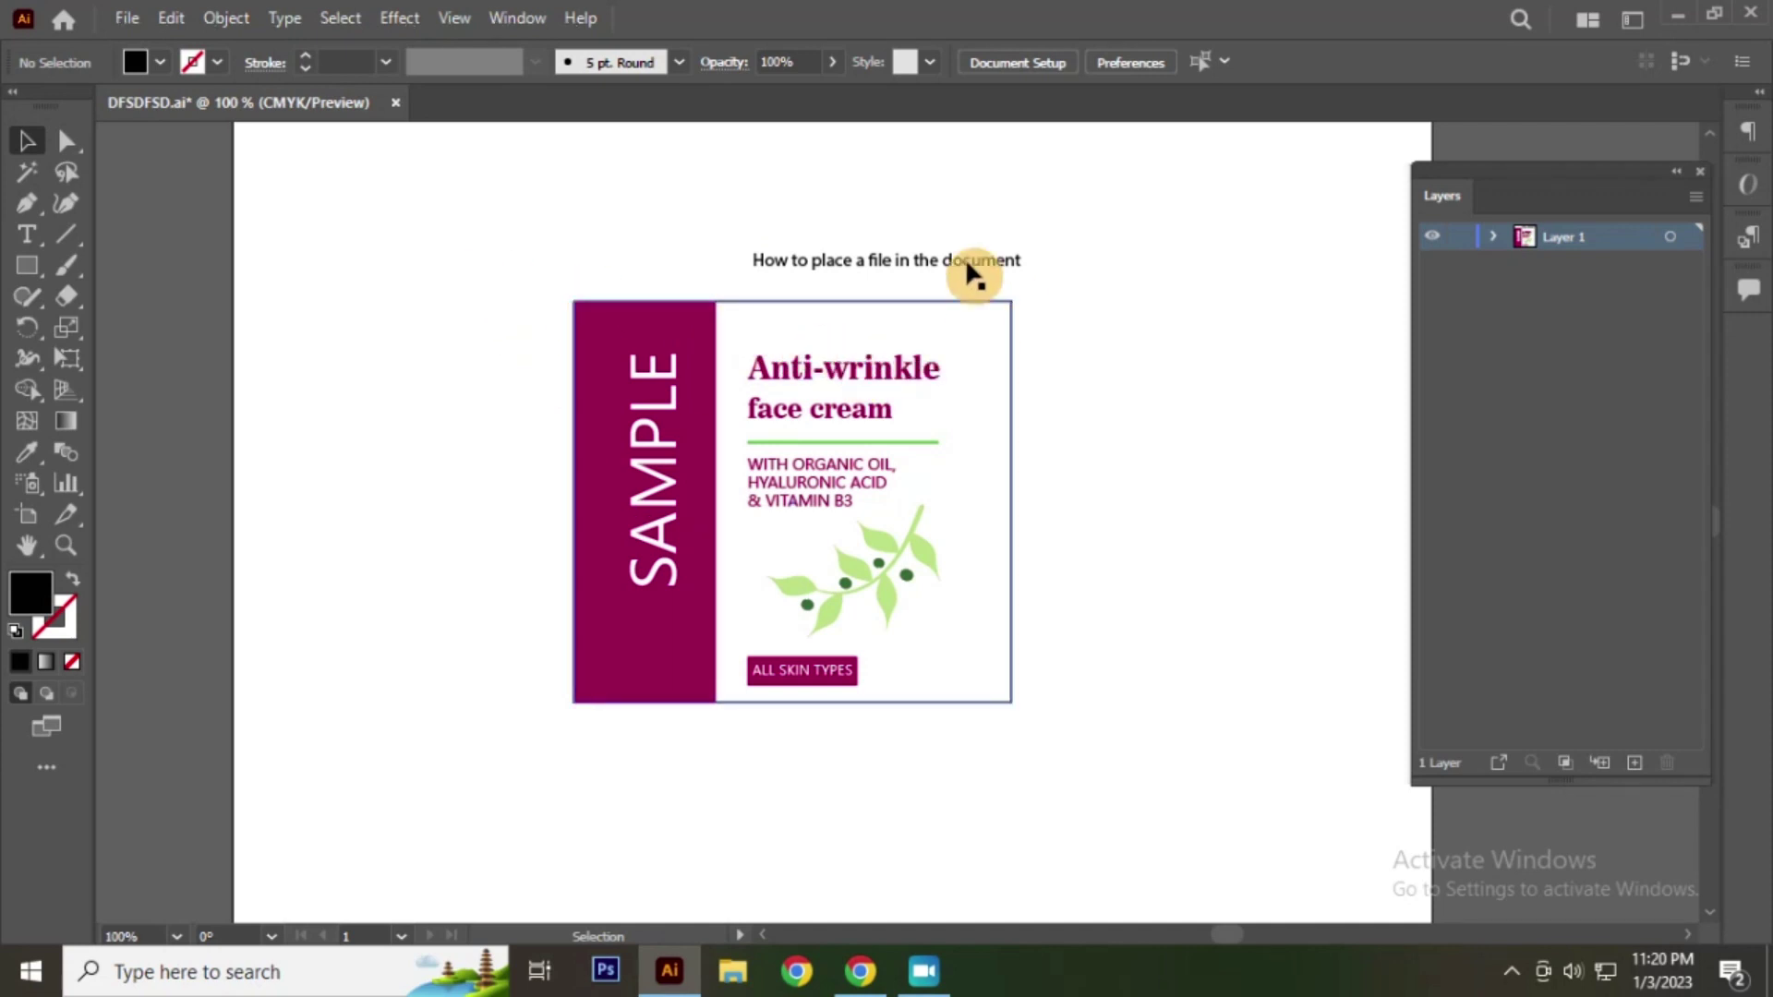
{"action": "scroll", "coordinate": [785, 384], "scroll_direction": "down", "scroll_amount": 2, "text": "alt"}
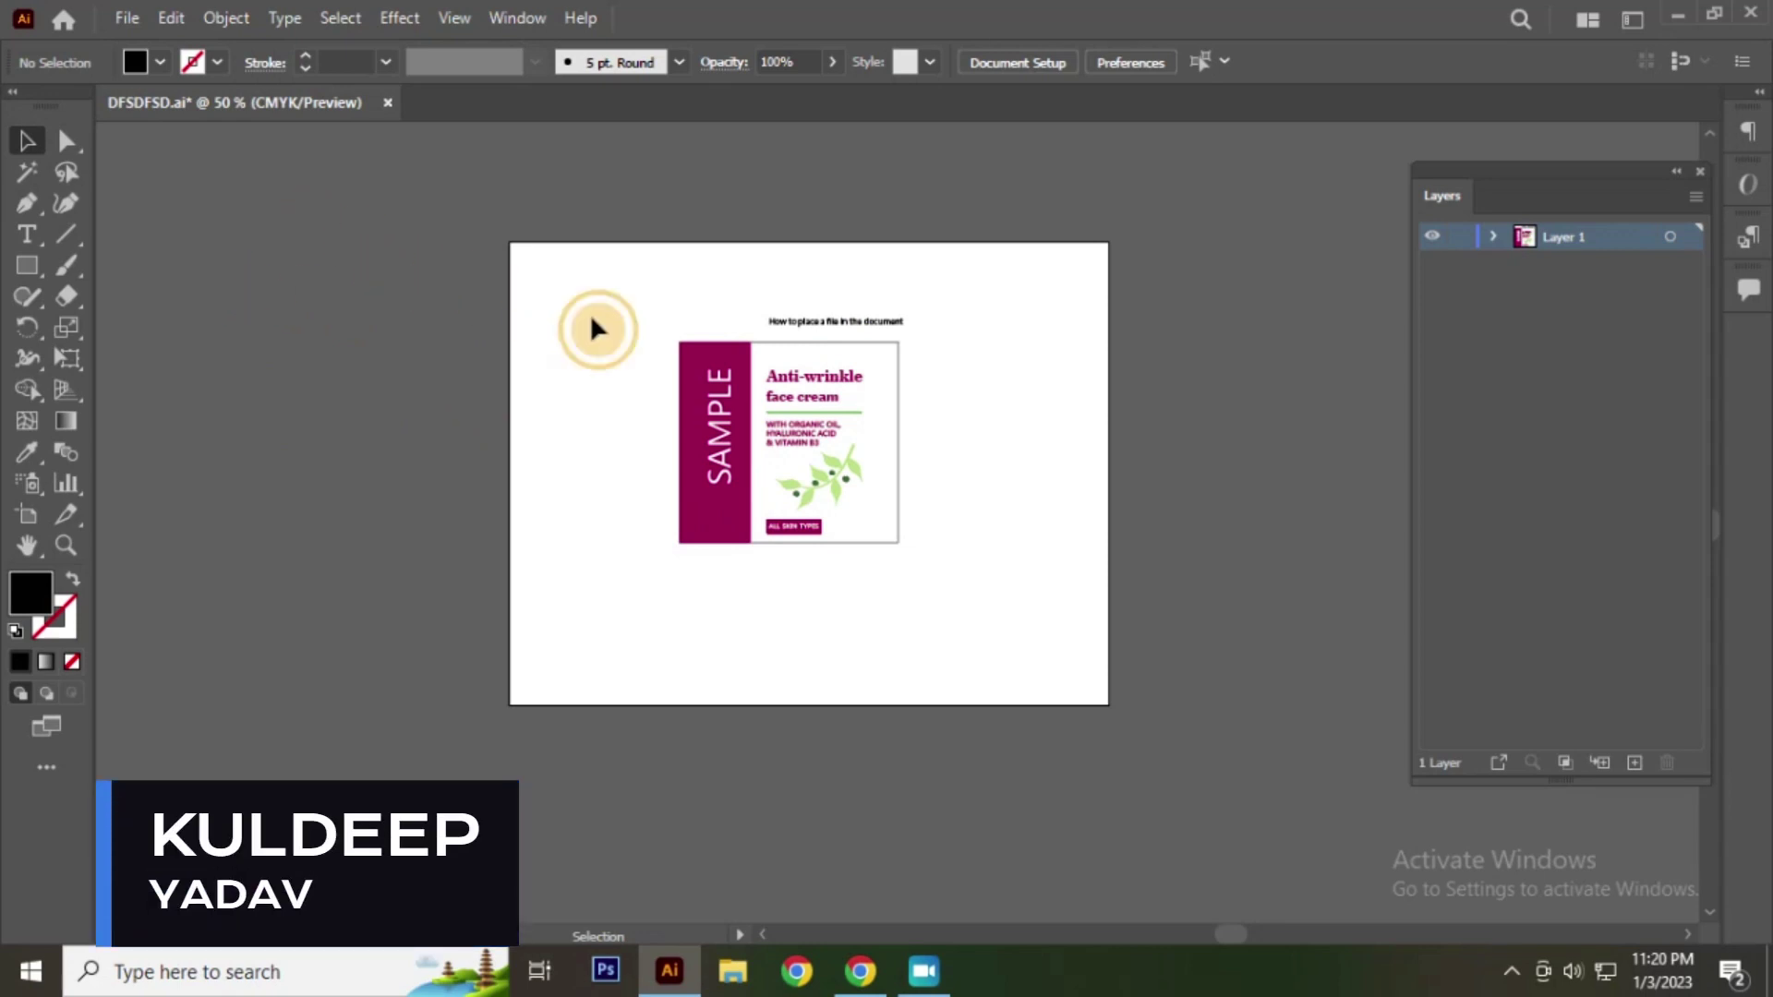
{"action": "scroll", "coordinate": [719, 386], "scroll_direction": "up", "scroll_amount": 1, "text": "alt"}
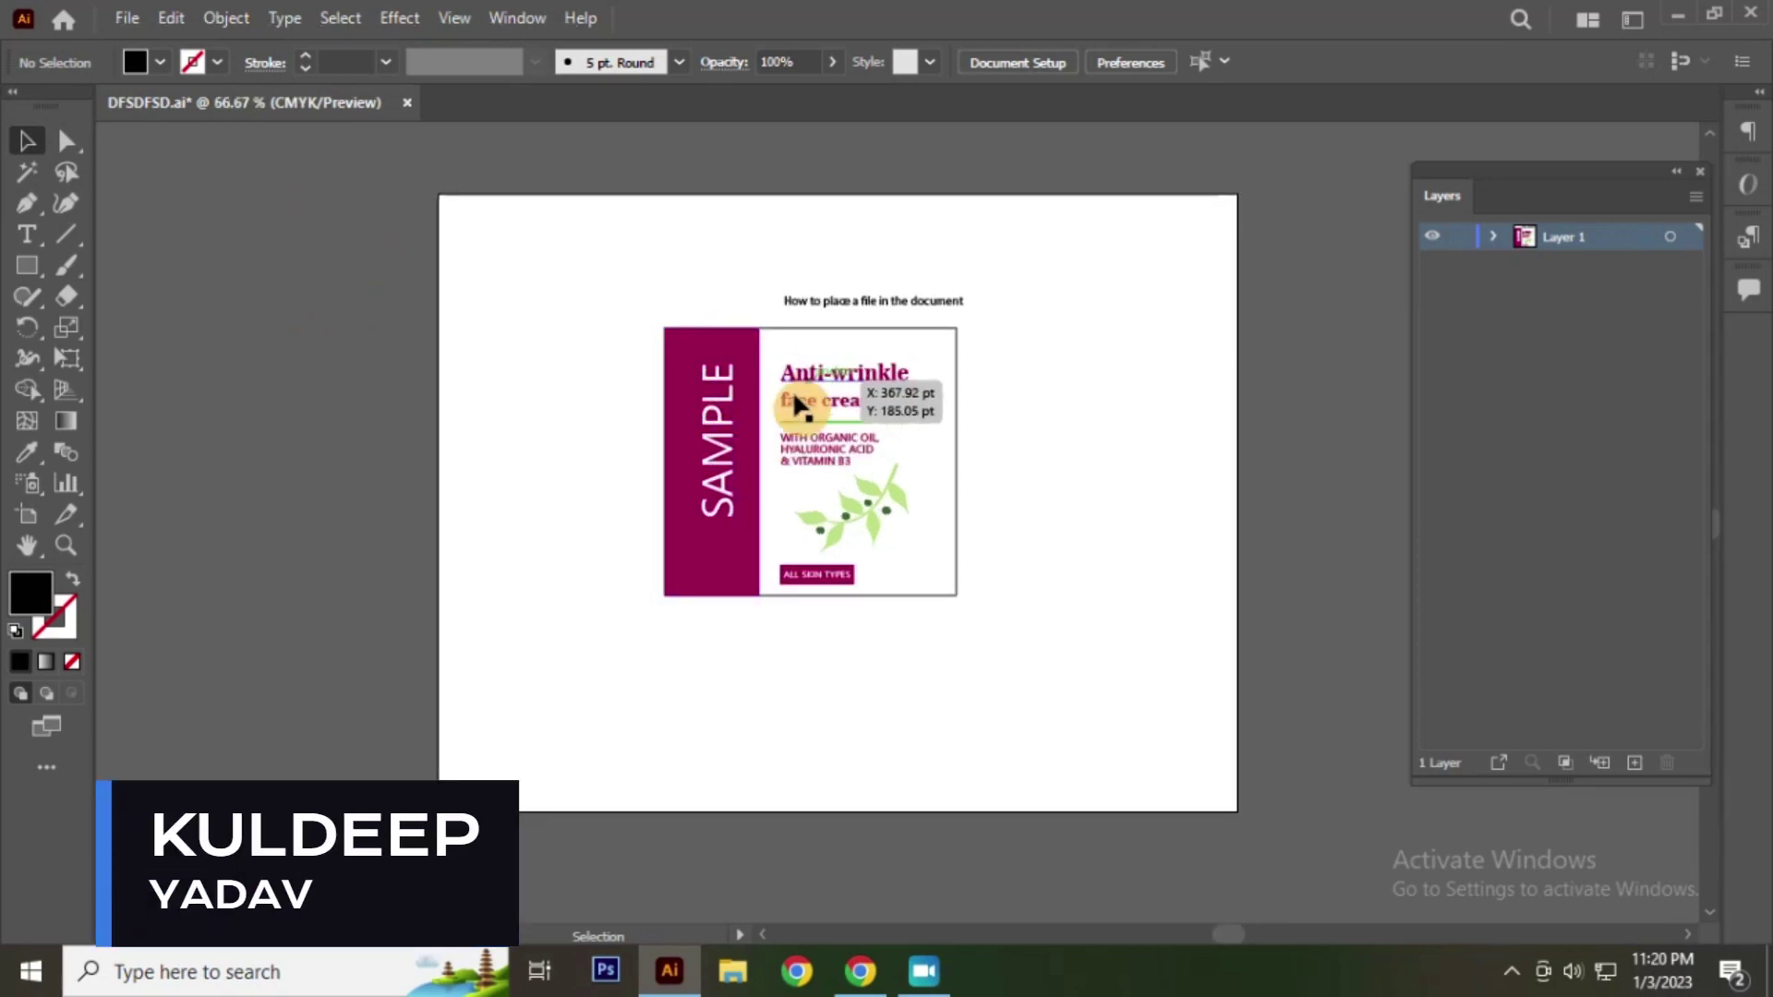
{"action": "scroll", "coordinate": [796, 403], "scroll_direction": "up", "scroll_amount": 1, "text": "alt"}
{"action": "scroll", "coordinate": [822, 424], "scroll_direction": "up", "scroll_amount": 1, "text": "alt"}
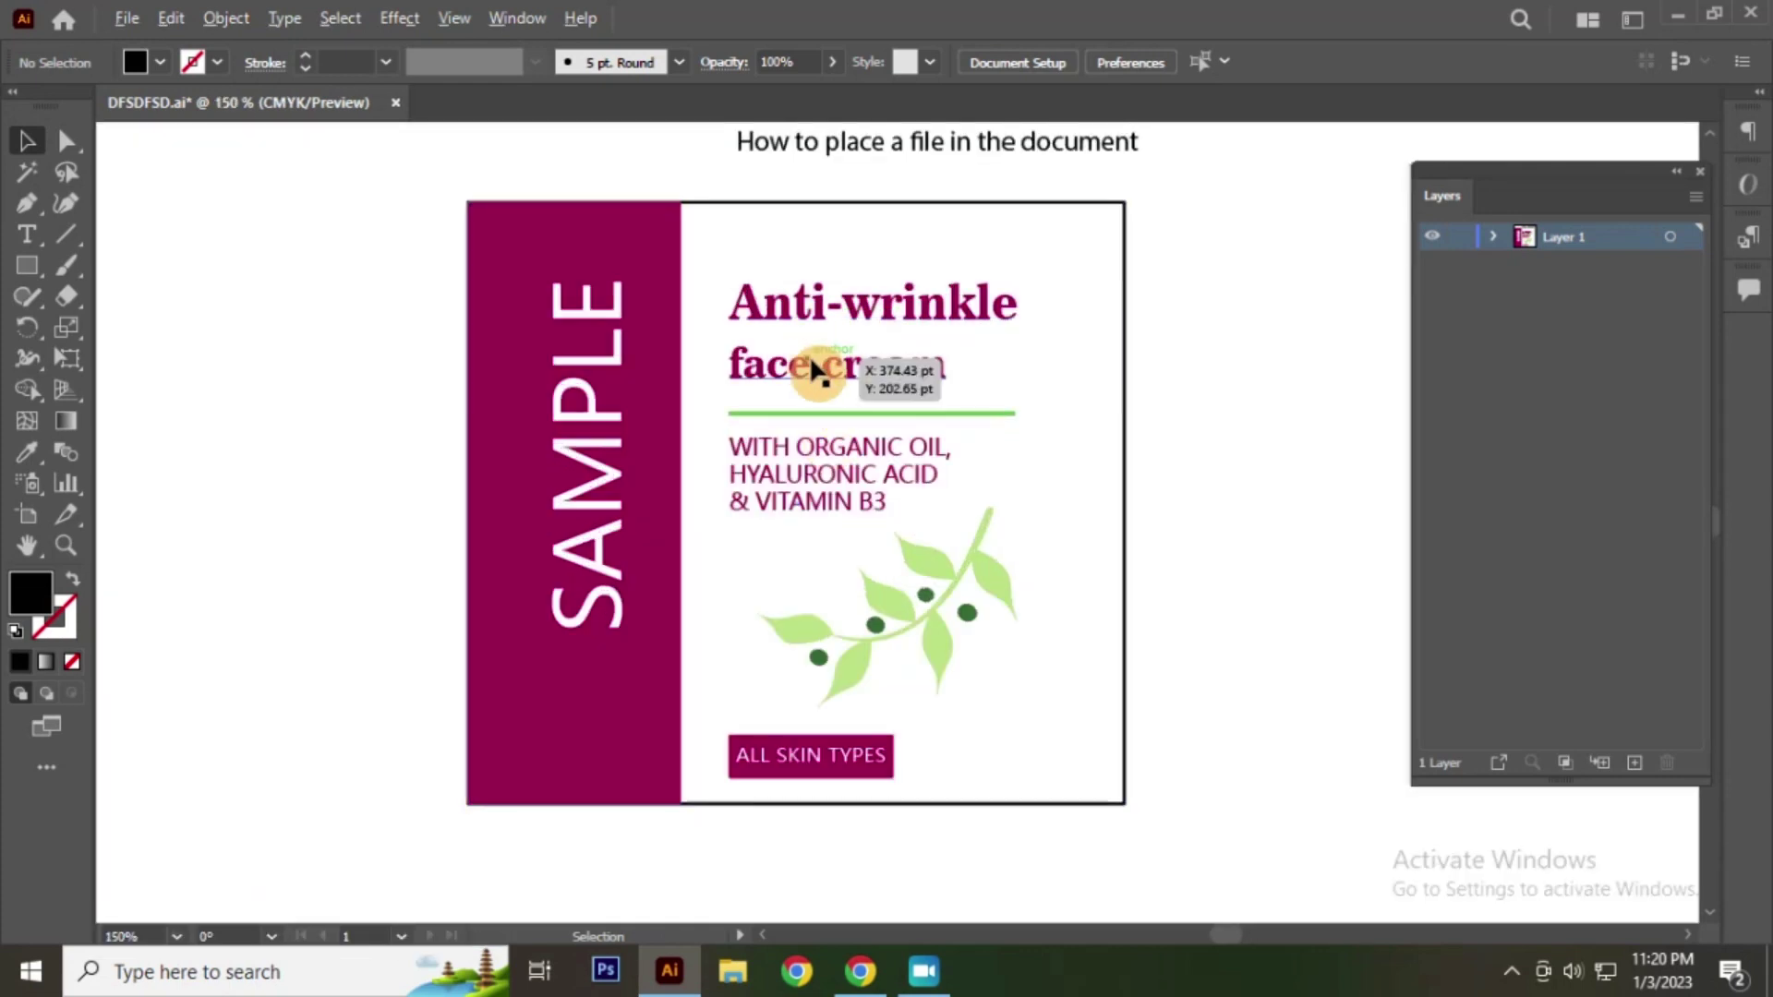
{"action": "scroll", "coordinate": [818, 369], "scroll_direction": "down", "scroll_amount": 2, "text": "alt"}
Step: Select the Anti-wrinkle title, WITH ORGANIC OIL text and leaf branch in turn, then deselect
{"action": "left_click", "coordinate": [845, 342]}
{"action": "scroll", "coordinate": [868, 355], "scroll_direction": "up", "scroll_amount": 1, "text": "alt"}
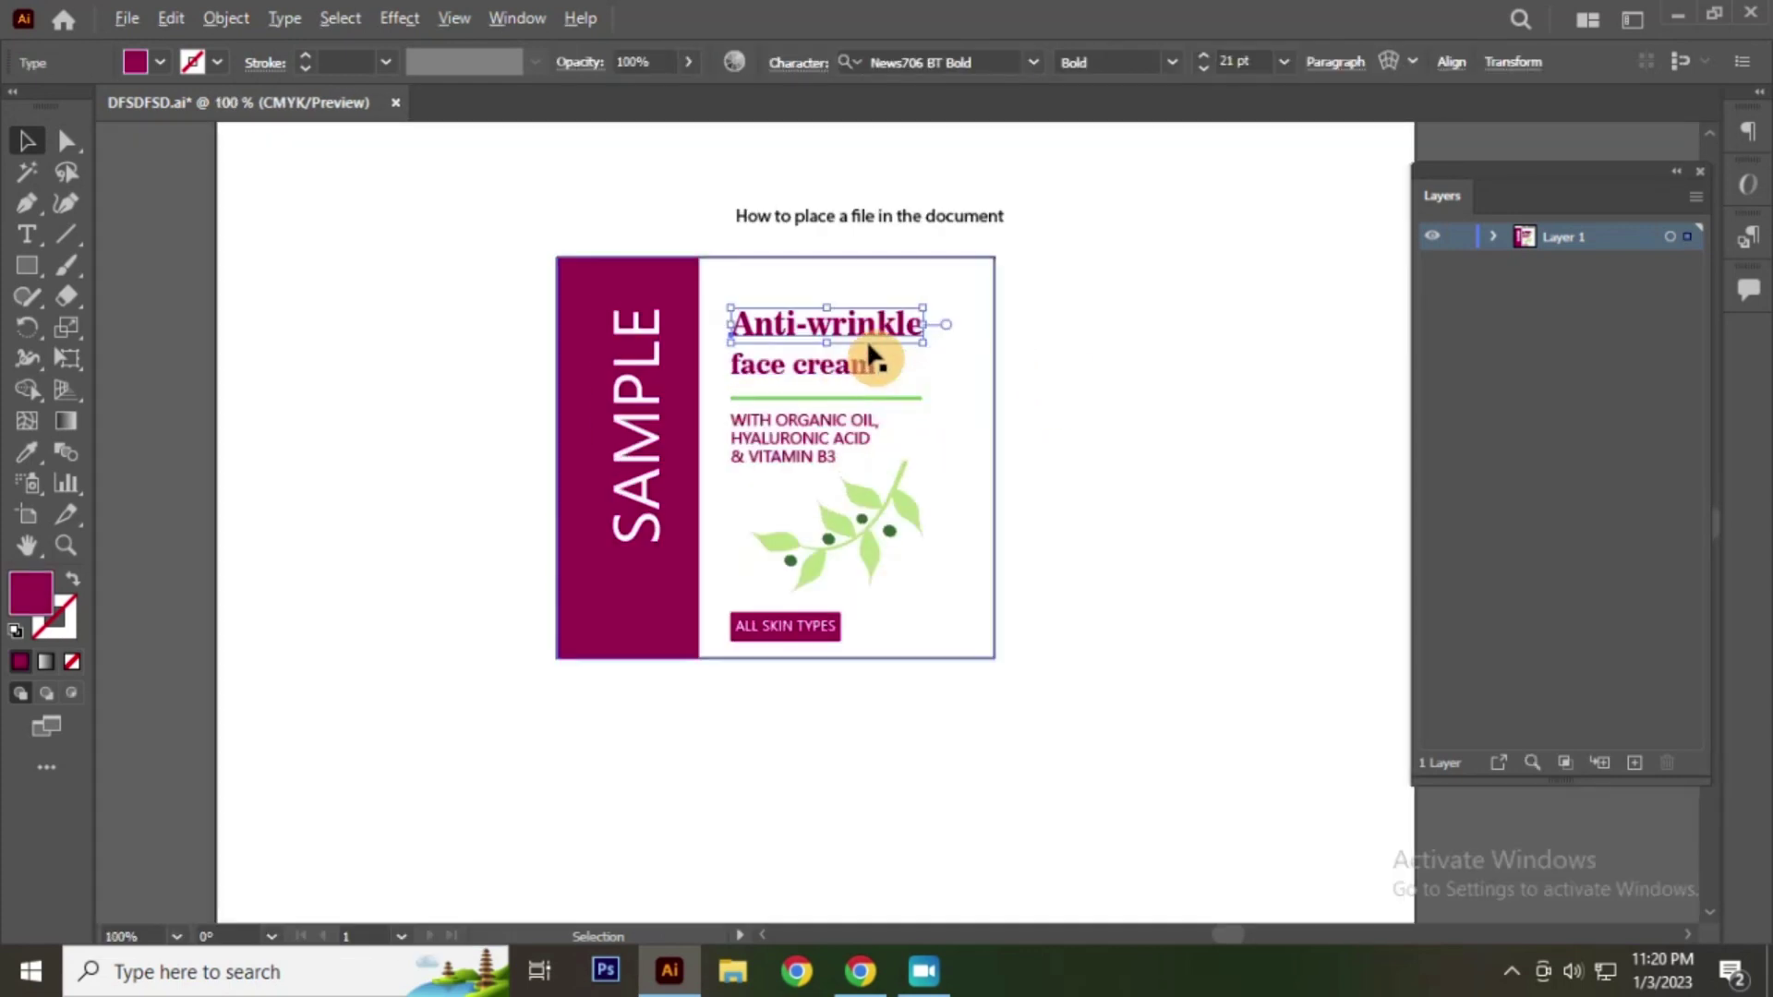
{"action": "left_click", "coordinate": [836, 428]}
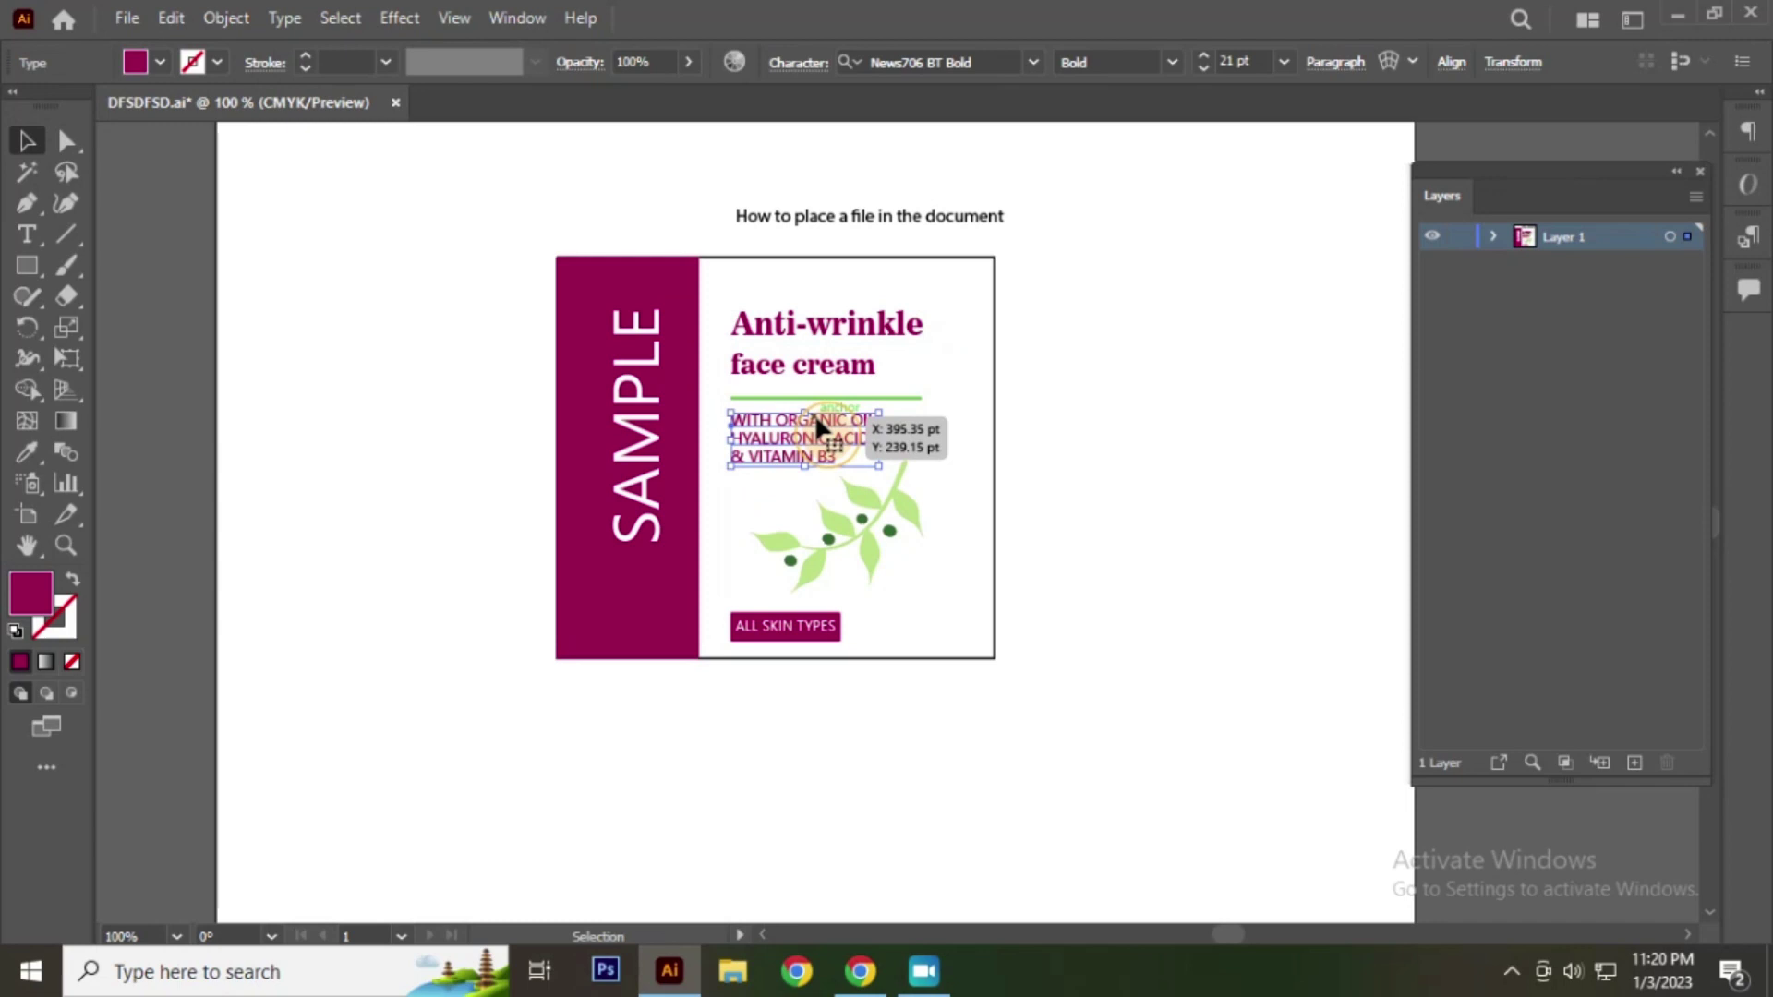
{"action": "left_click", "coordinate": [1035, 366]}
{"action": "left_click", "coordinate": [863, 499]}
{"action": "scroll", "coordinate": [862, 351], "scroll_direction": "up", "scroll_amount": 1, "text": "alt"}
{"action": "scroll", "coordinate": [859, 374], "scroll_direction": "down", "scroll_amount": 2, "text": "alt"}
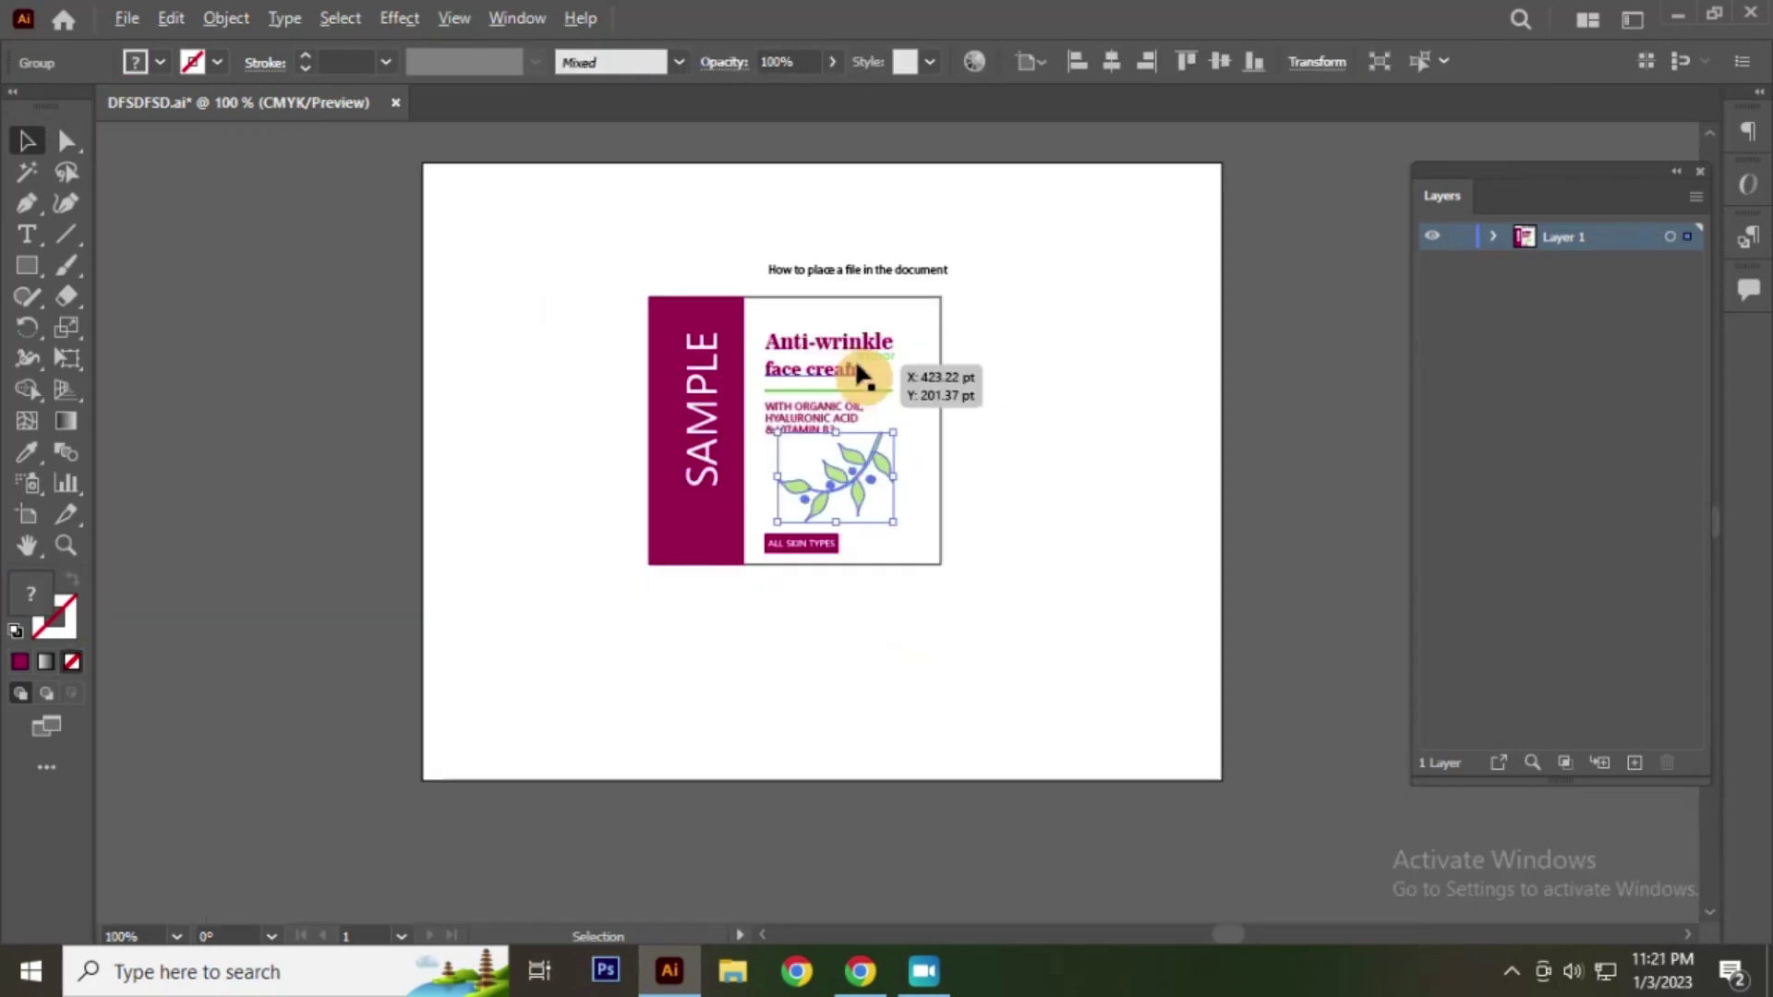
{"action": "left_click", "coordinate": [1033, 356]}
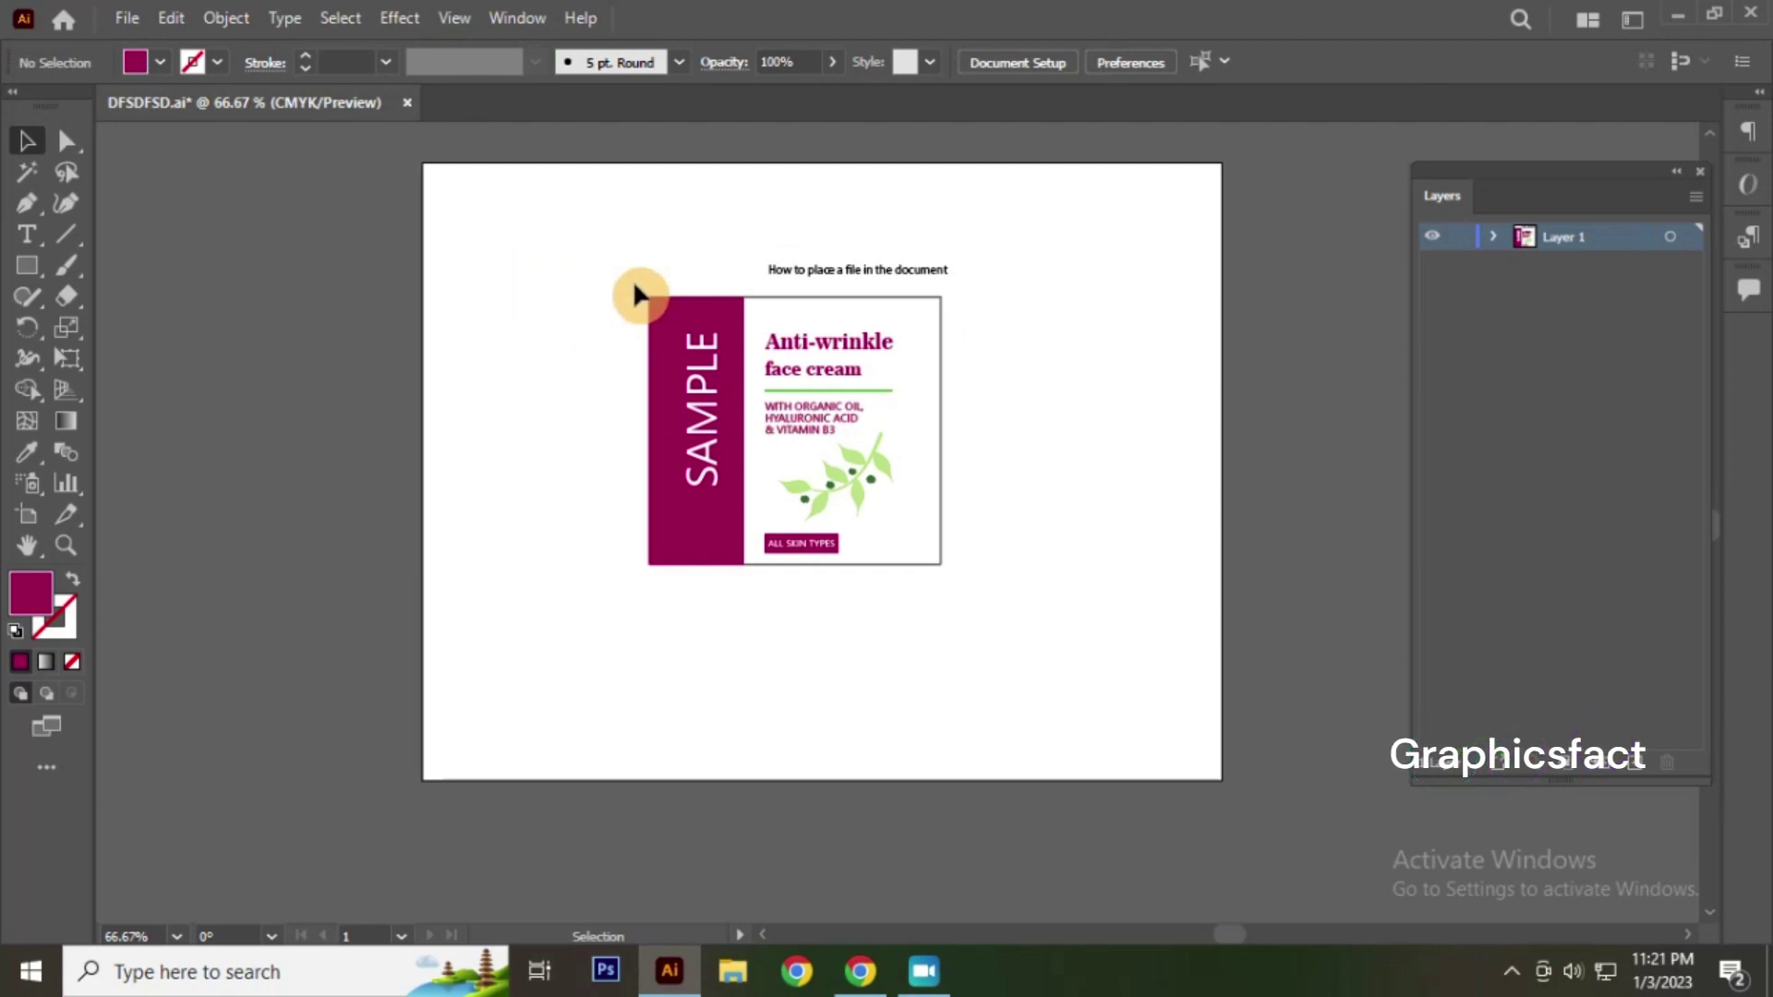
Step: Save the label to the Desktop as place.ai with the default Illustrator options
{"action": "left_click", "coordinate": [124, 13]}
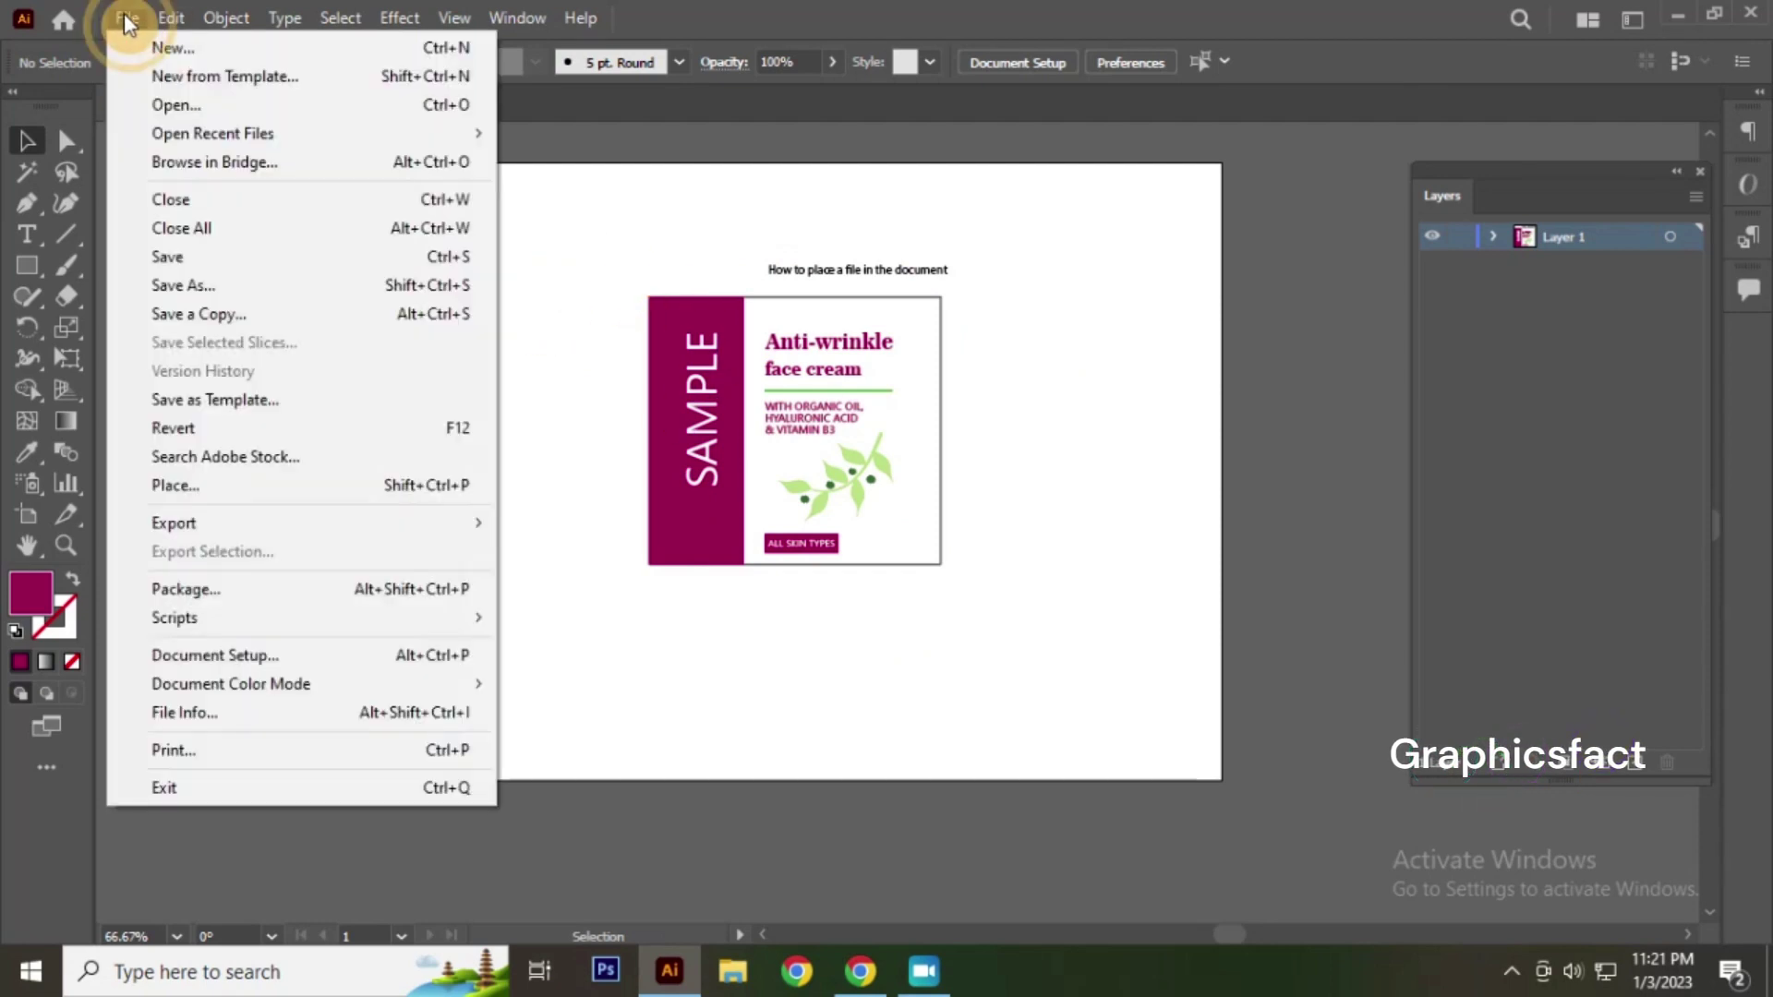
{"action": "left_click", "coordinate": [202, 285]}
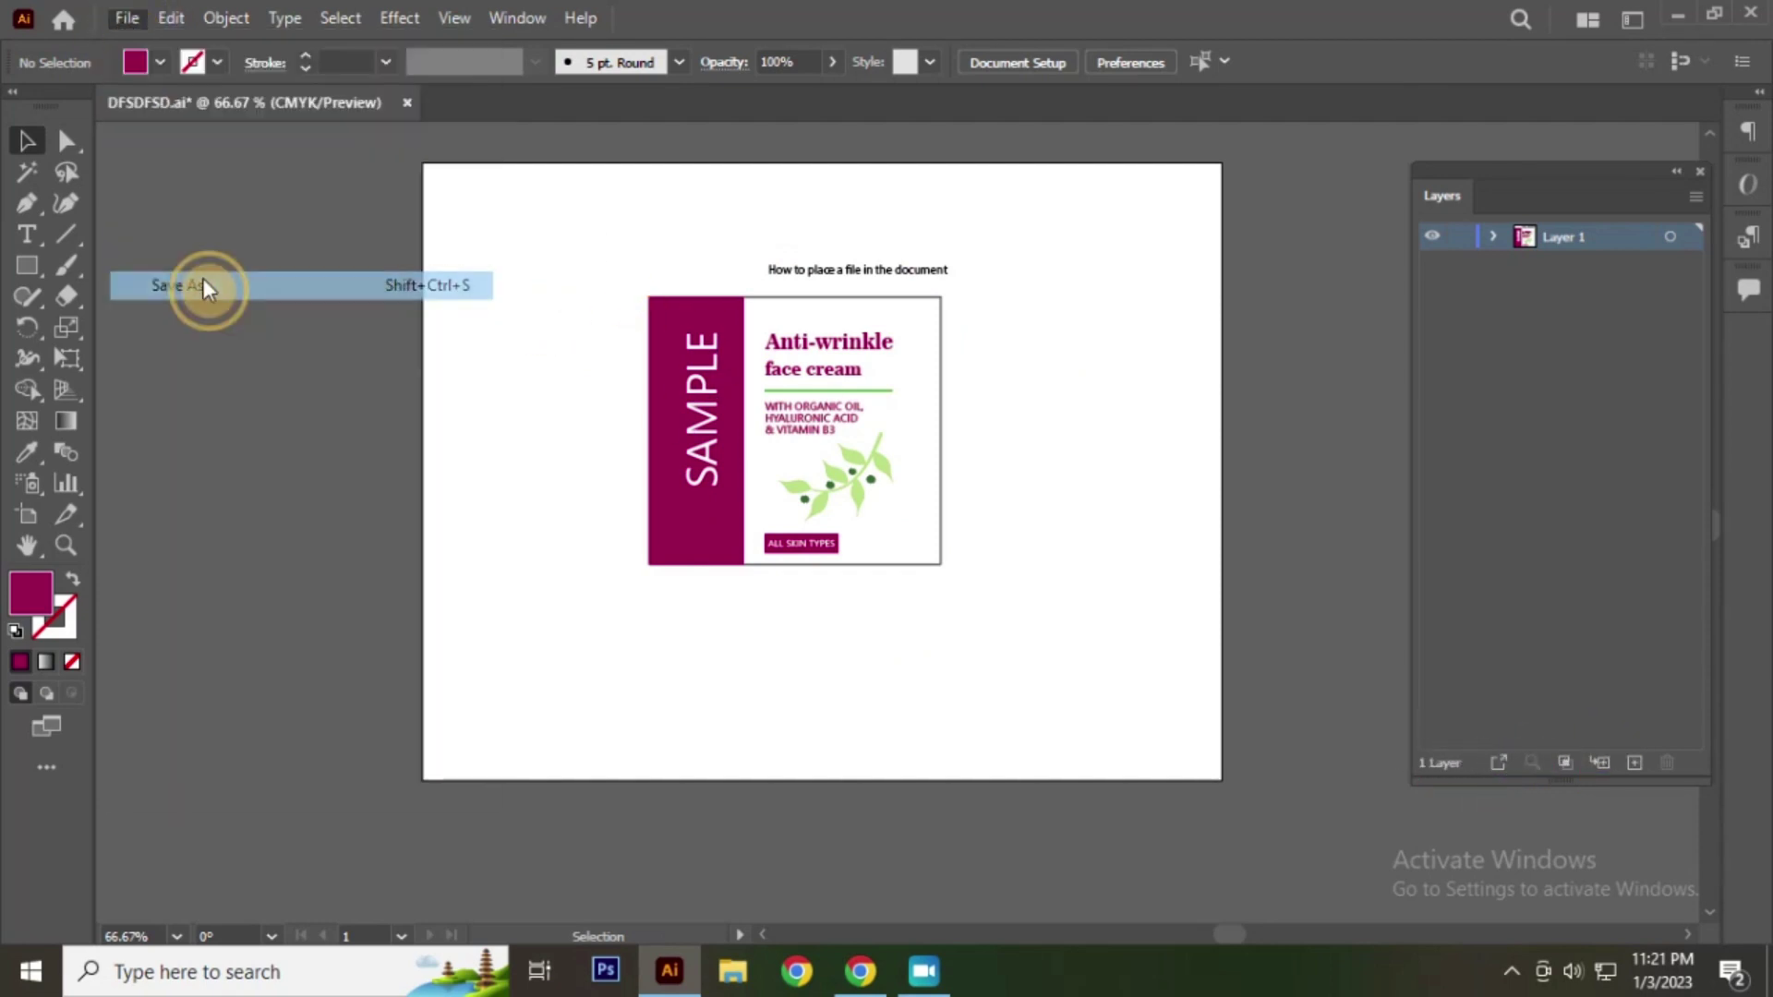
{"action": "left_click", "coordinate": [146, 318]}
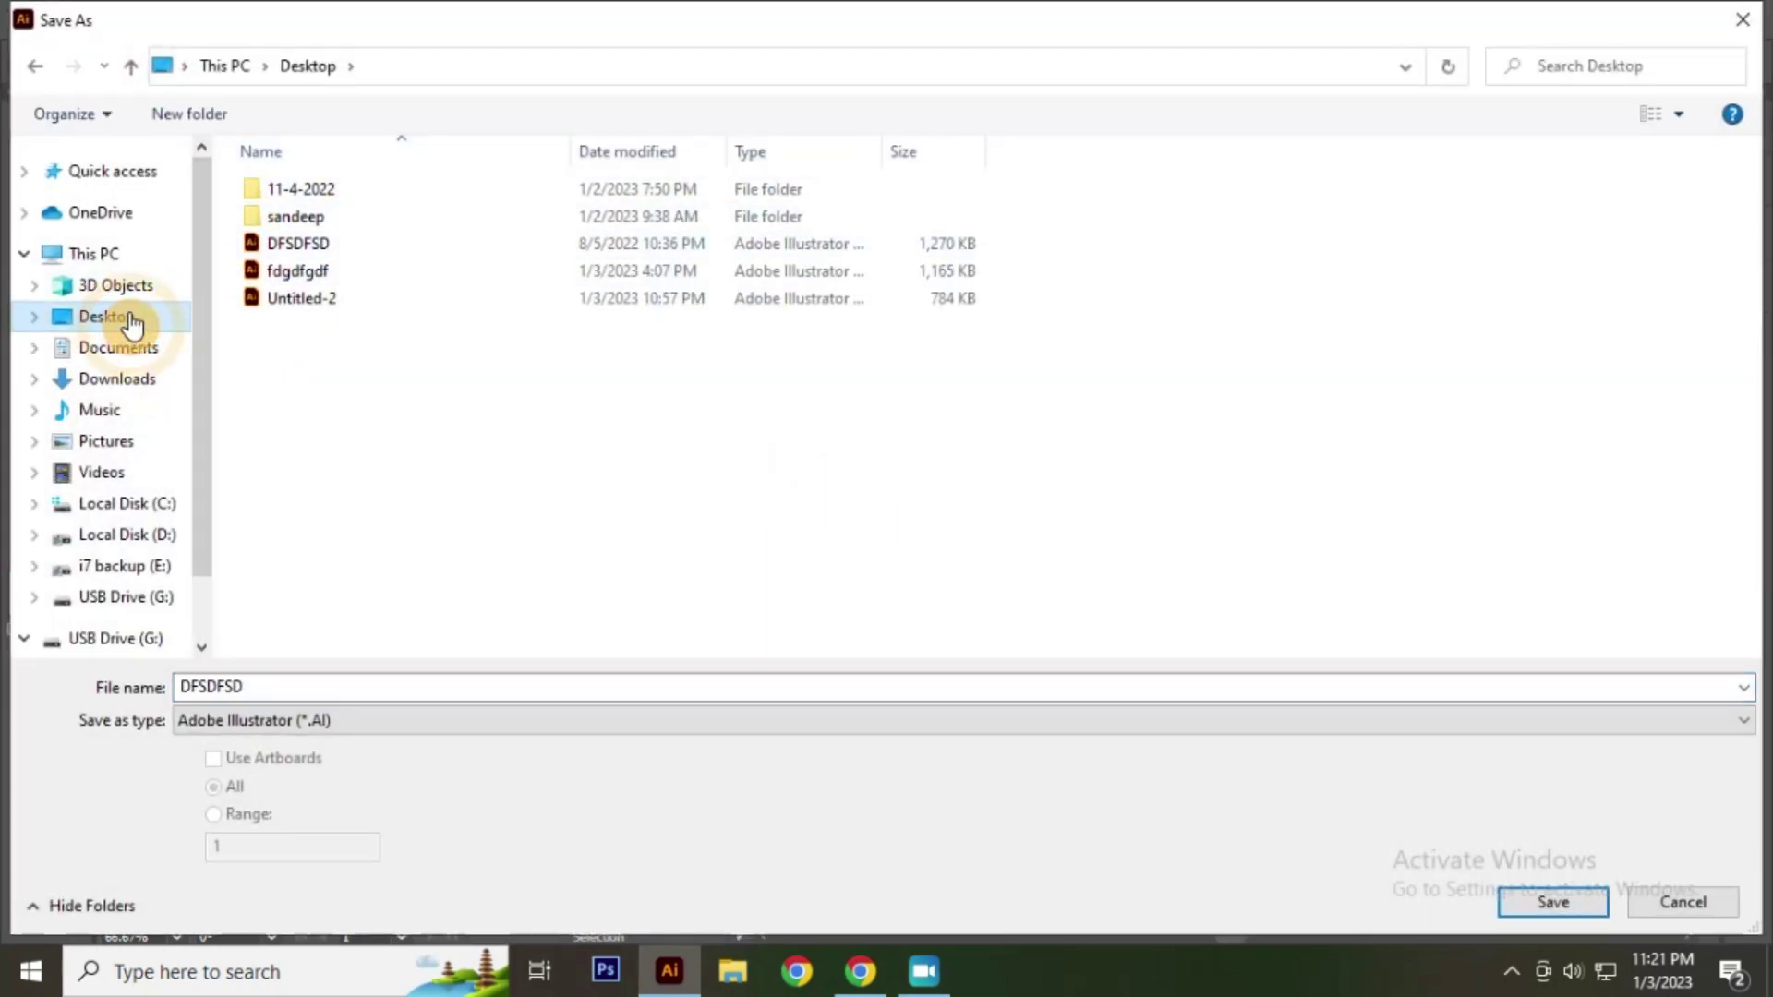
{"action": "double_click", "coordinate": [262, 683]}
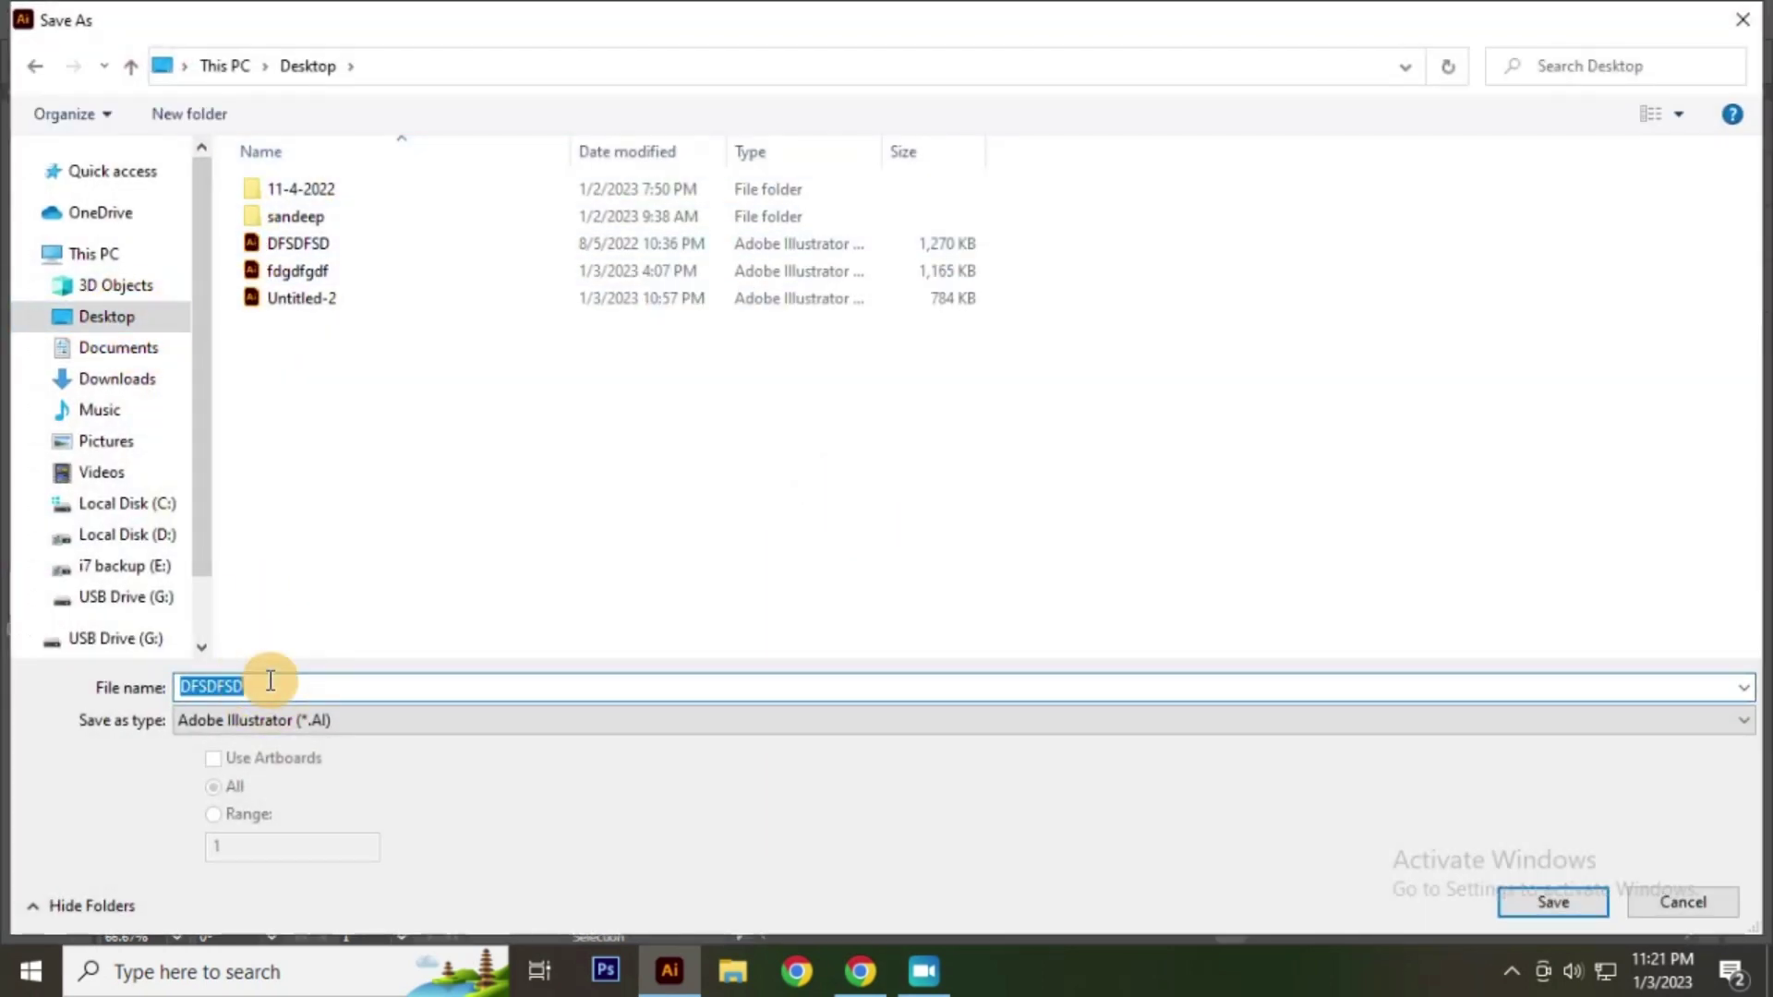
{"action": "type", "text": "plac"}
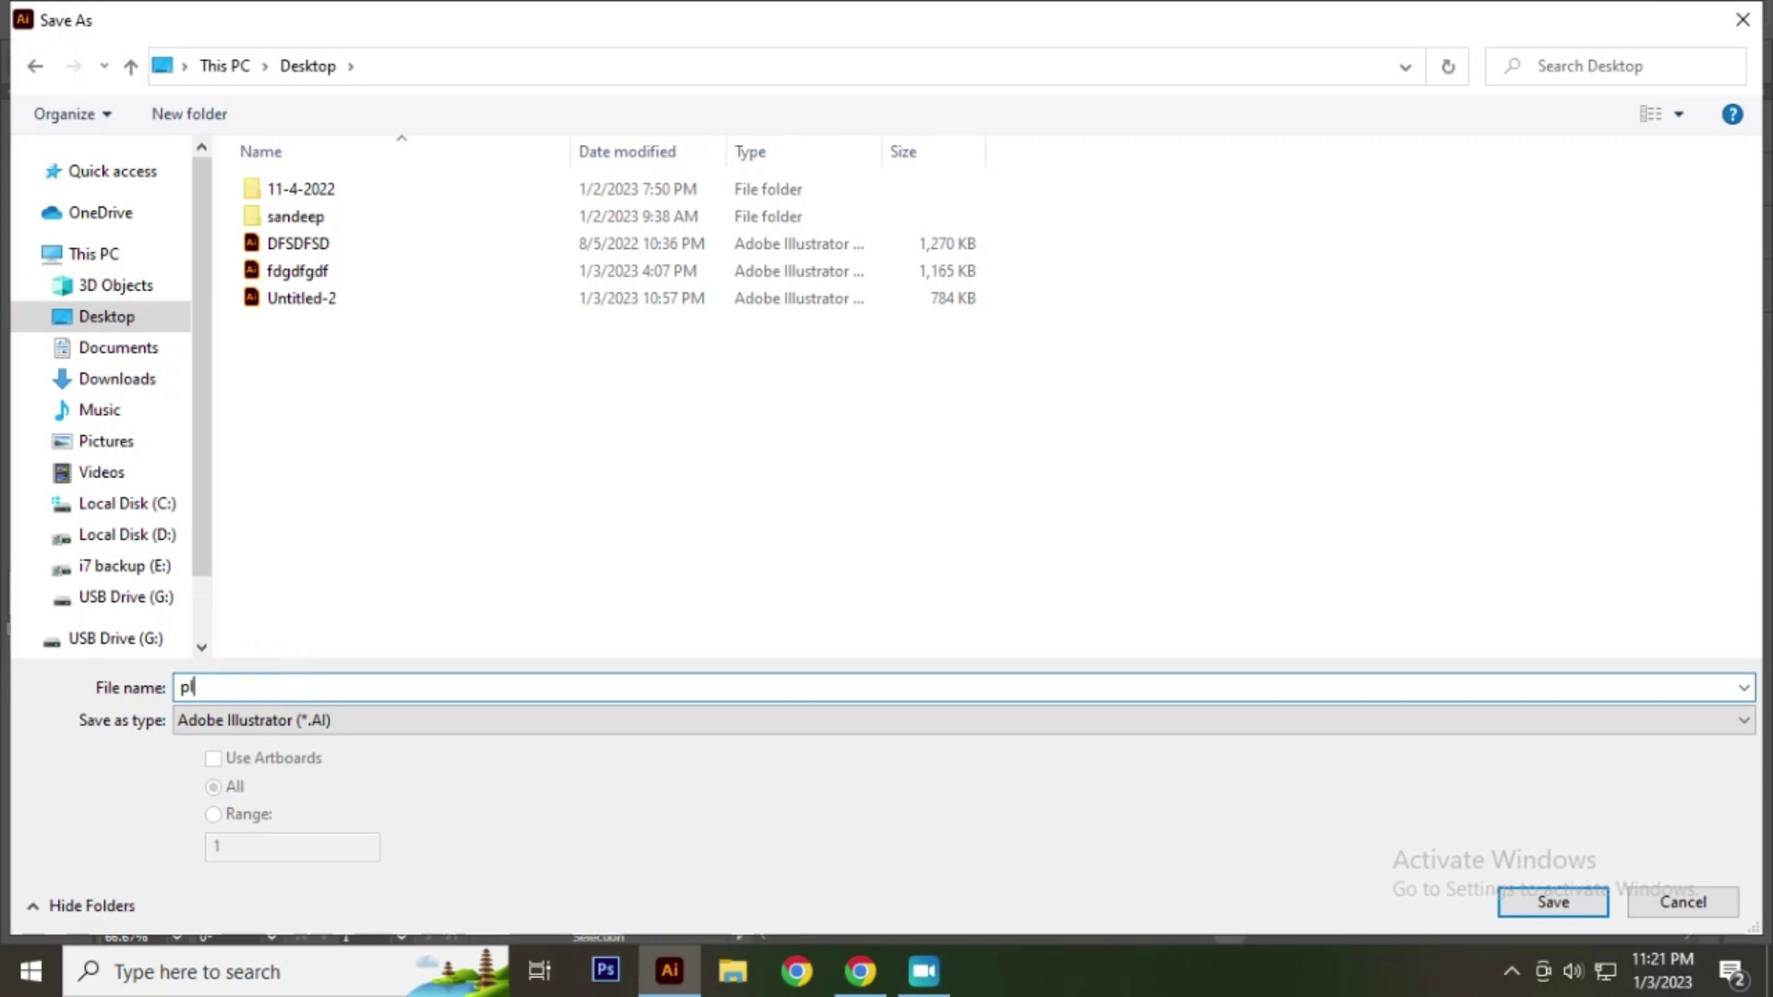
{"action": "type", "text": "e"}
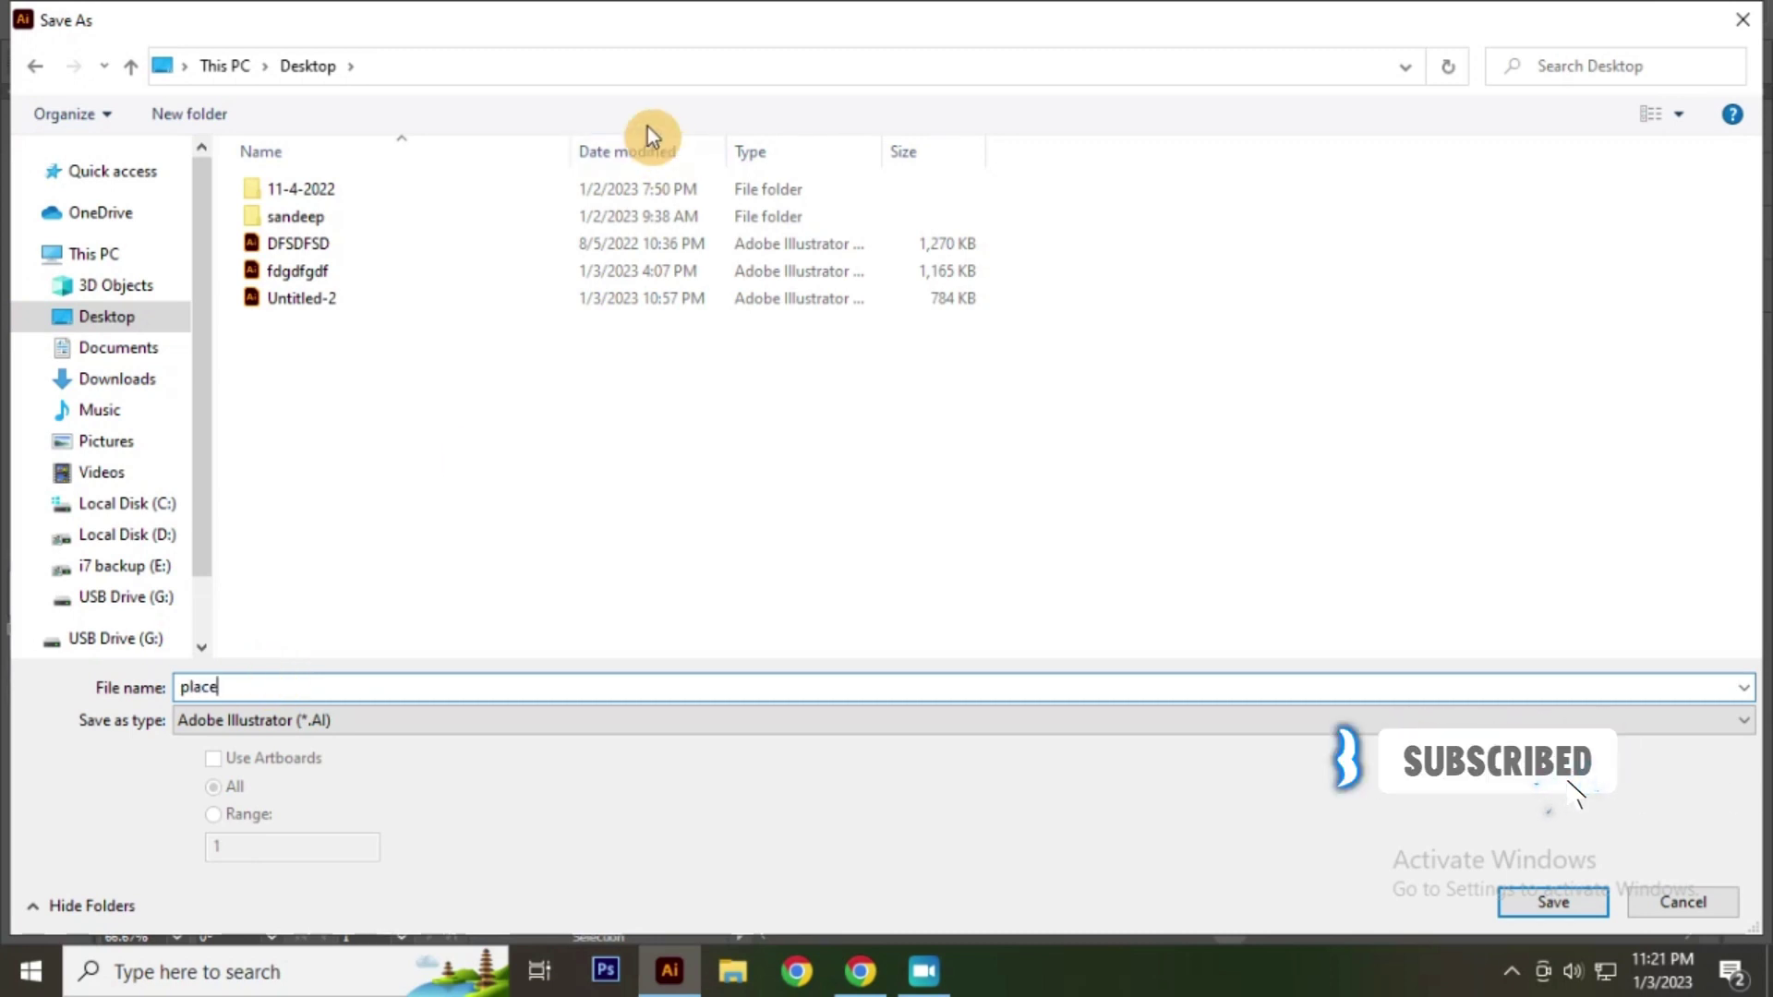
{"action": "left_click", "coordinate": [1555, 901]}
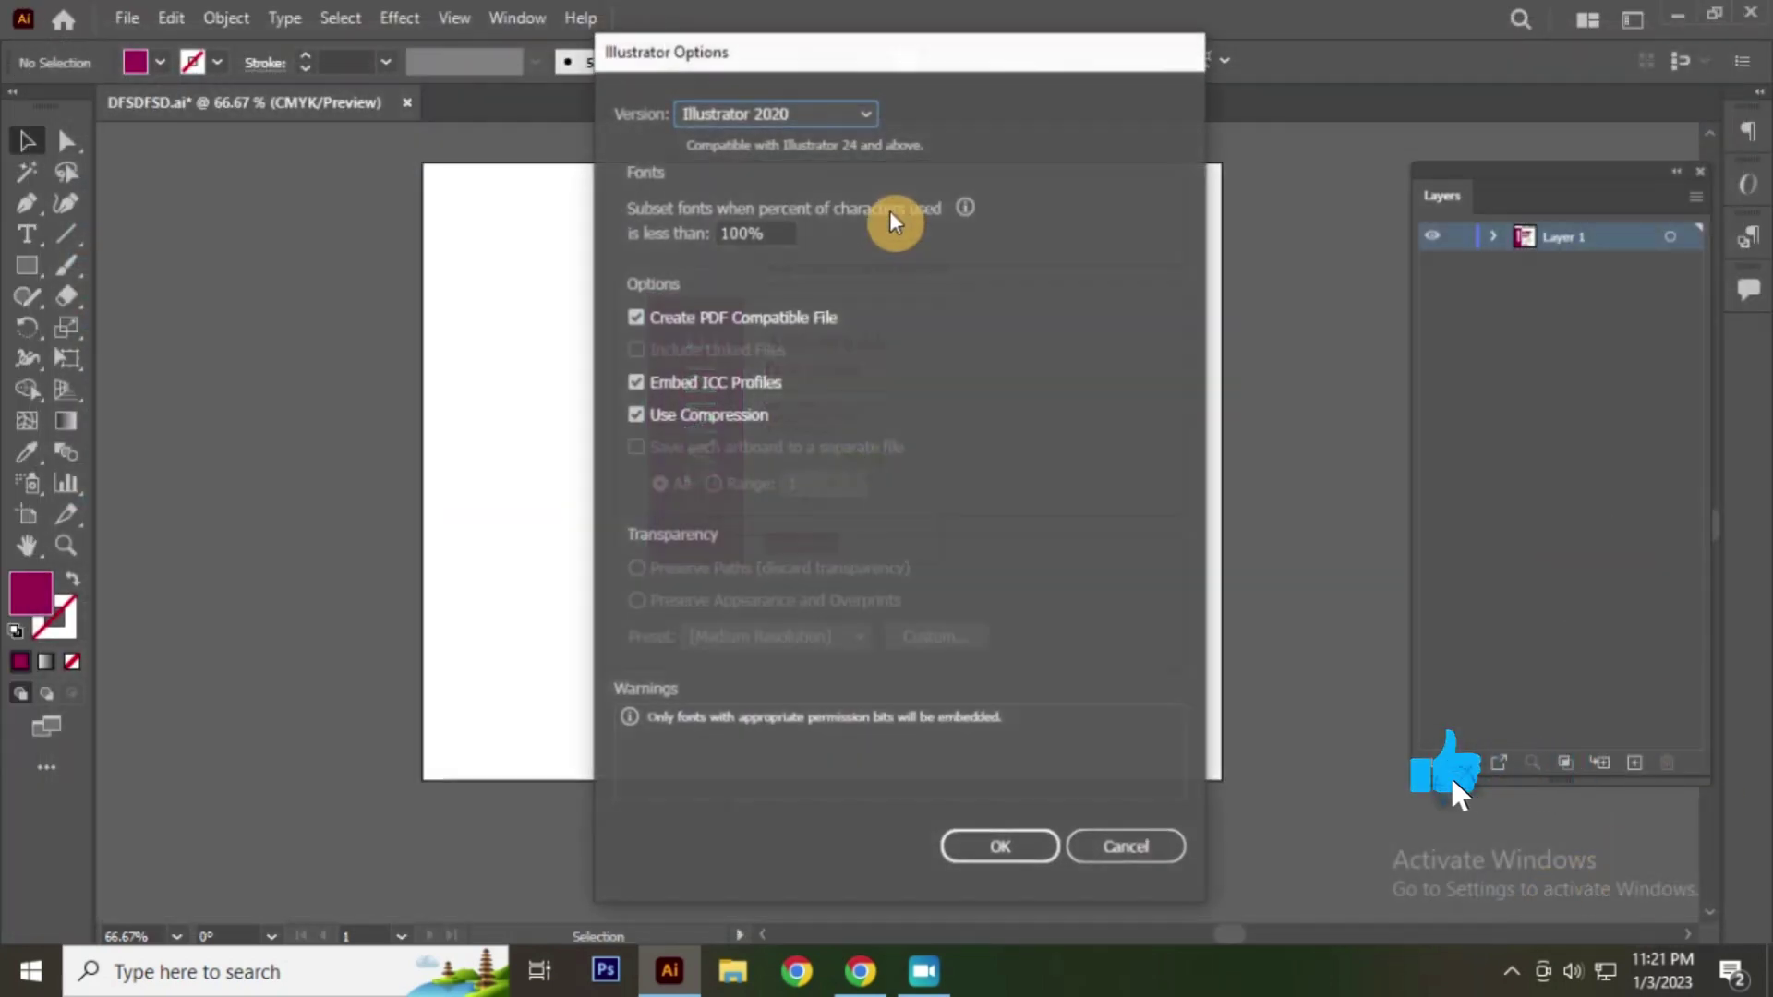
{"action": "left_click", "coordinate": [1016, 846]}
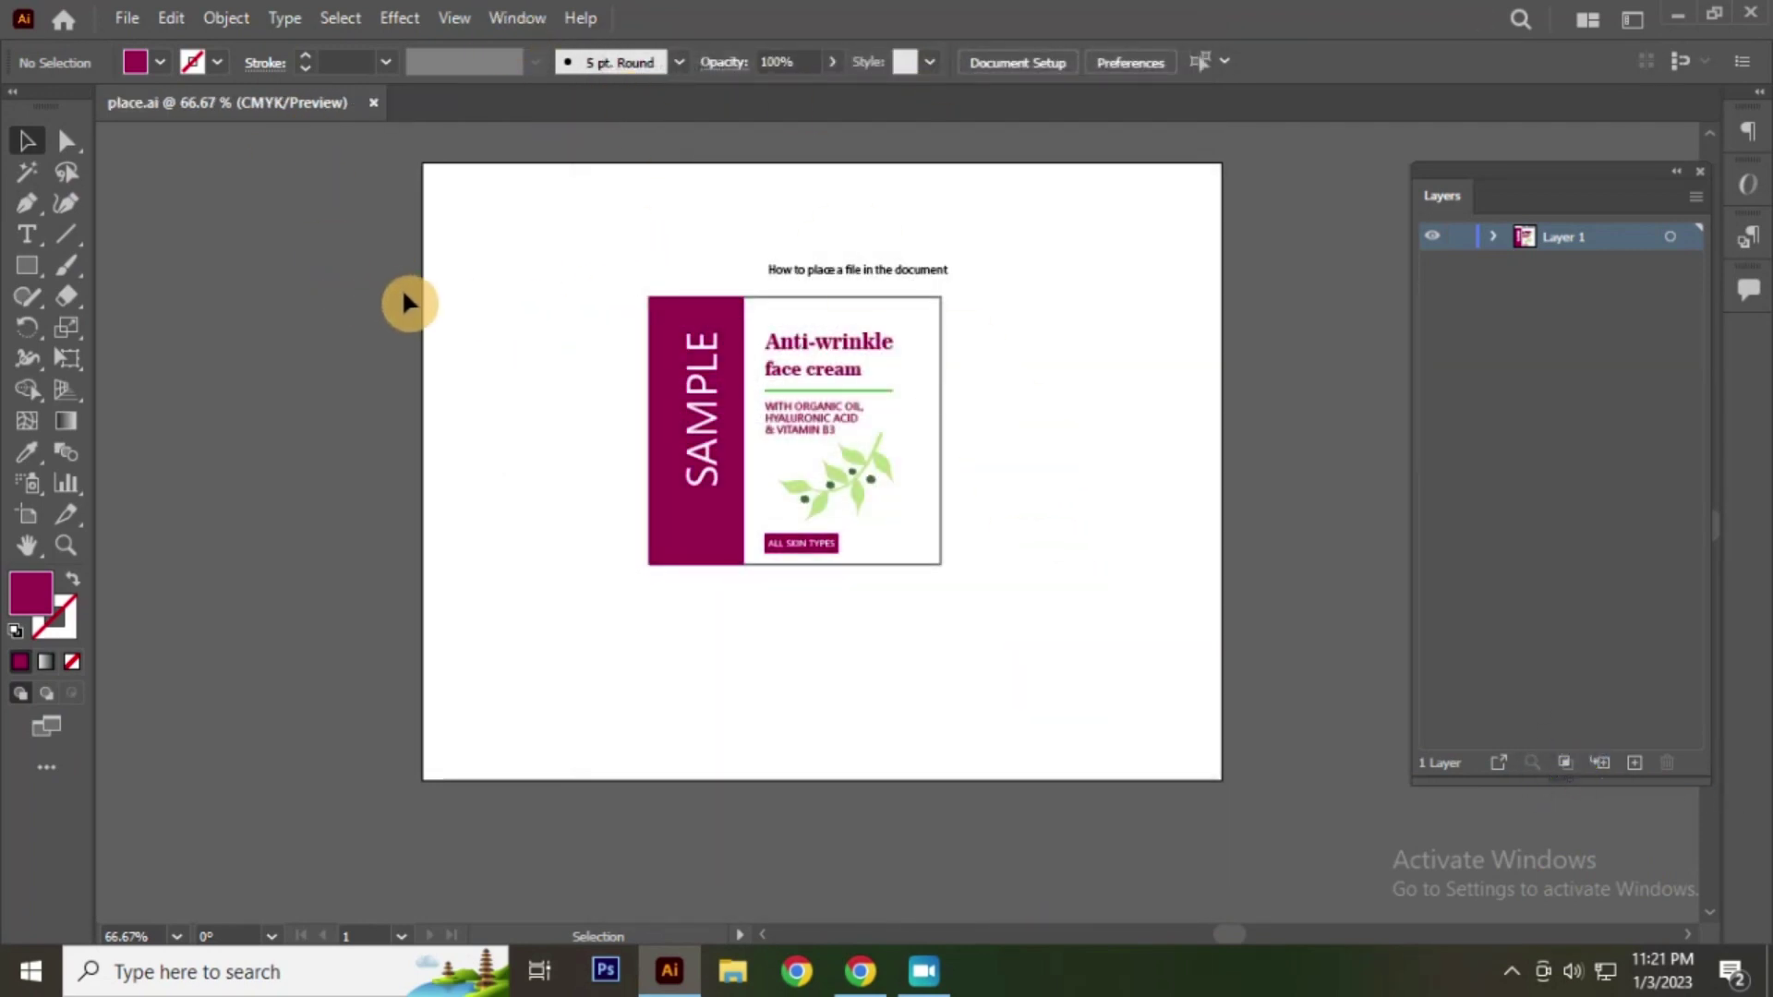
Step: Close place.ai and create a new blank portrait document from the Home screen
{"action": "key", "text": "alt+f"}
{"action": "key", "text": "ctrl+w"}
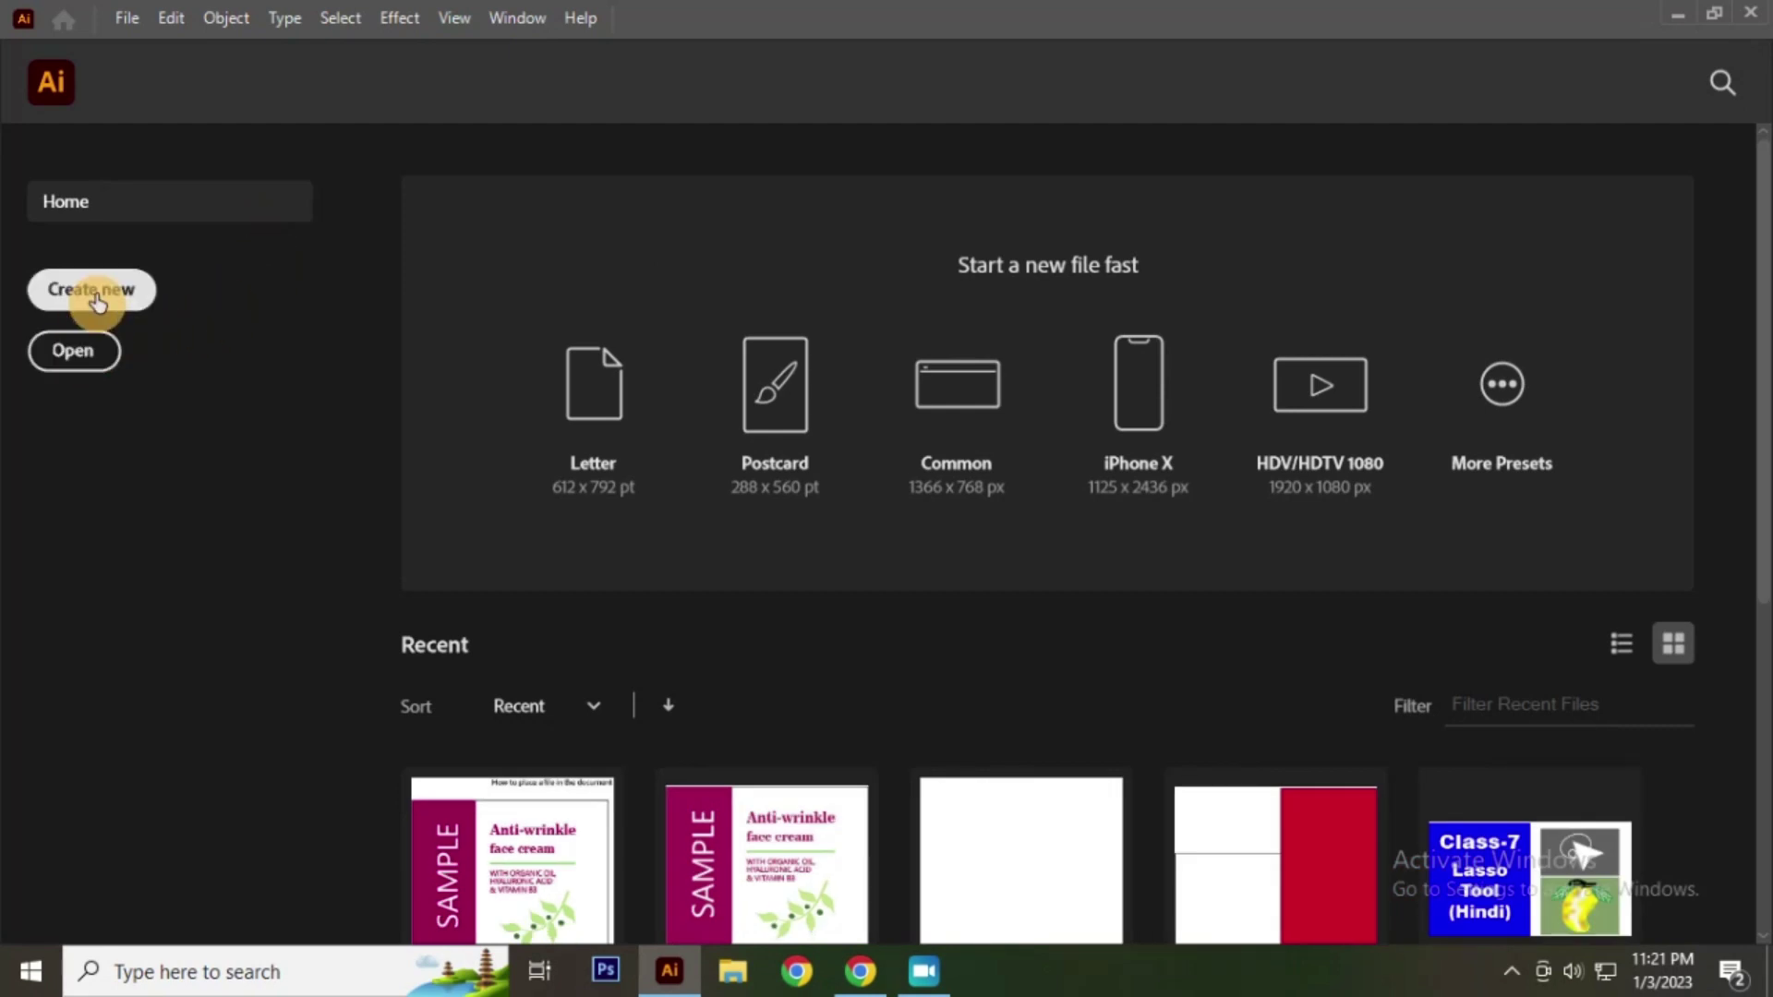
{"action": "left_click", "coordinate": [95, 292]}
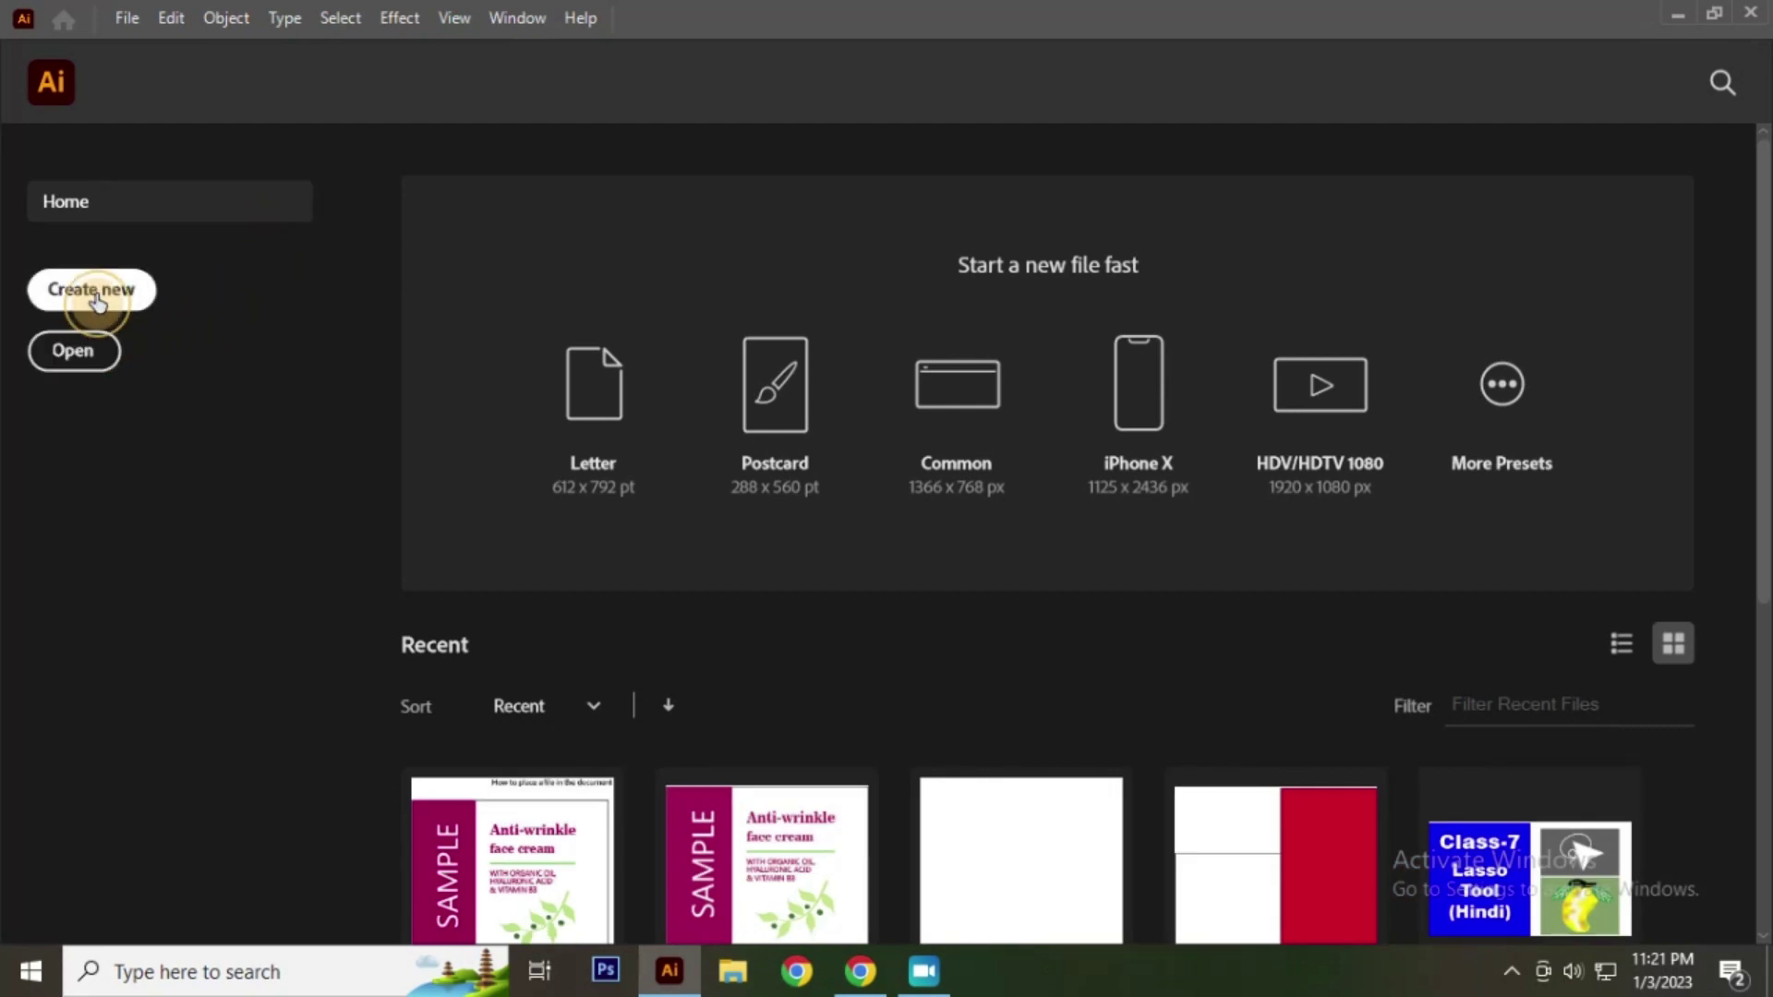
{"action": "left_click", "coordinate": [1399, 891]}
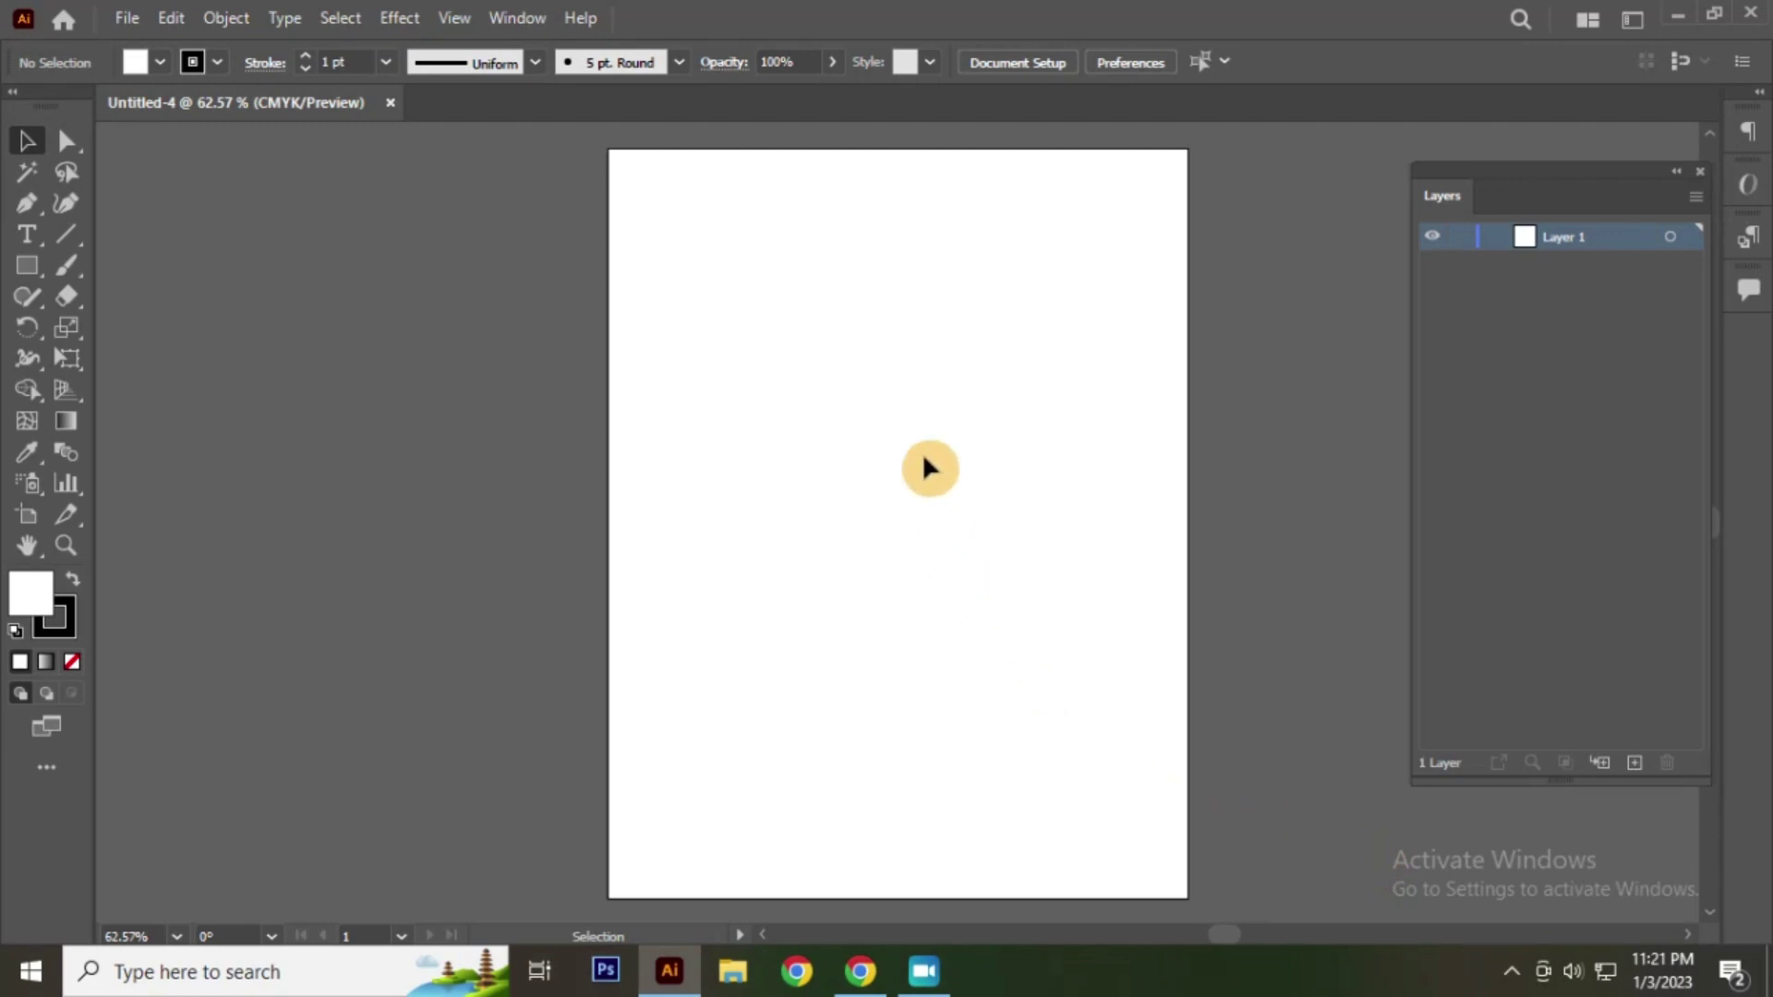
{"action": "left_click", "coordinate": [125, 18]}
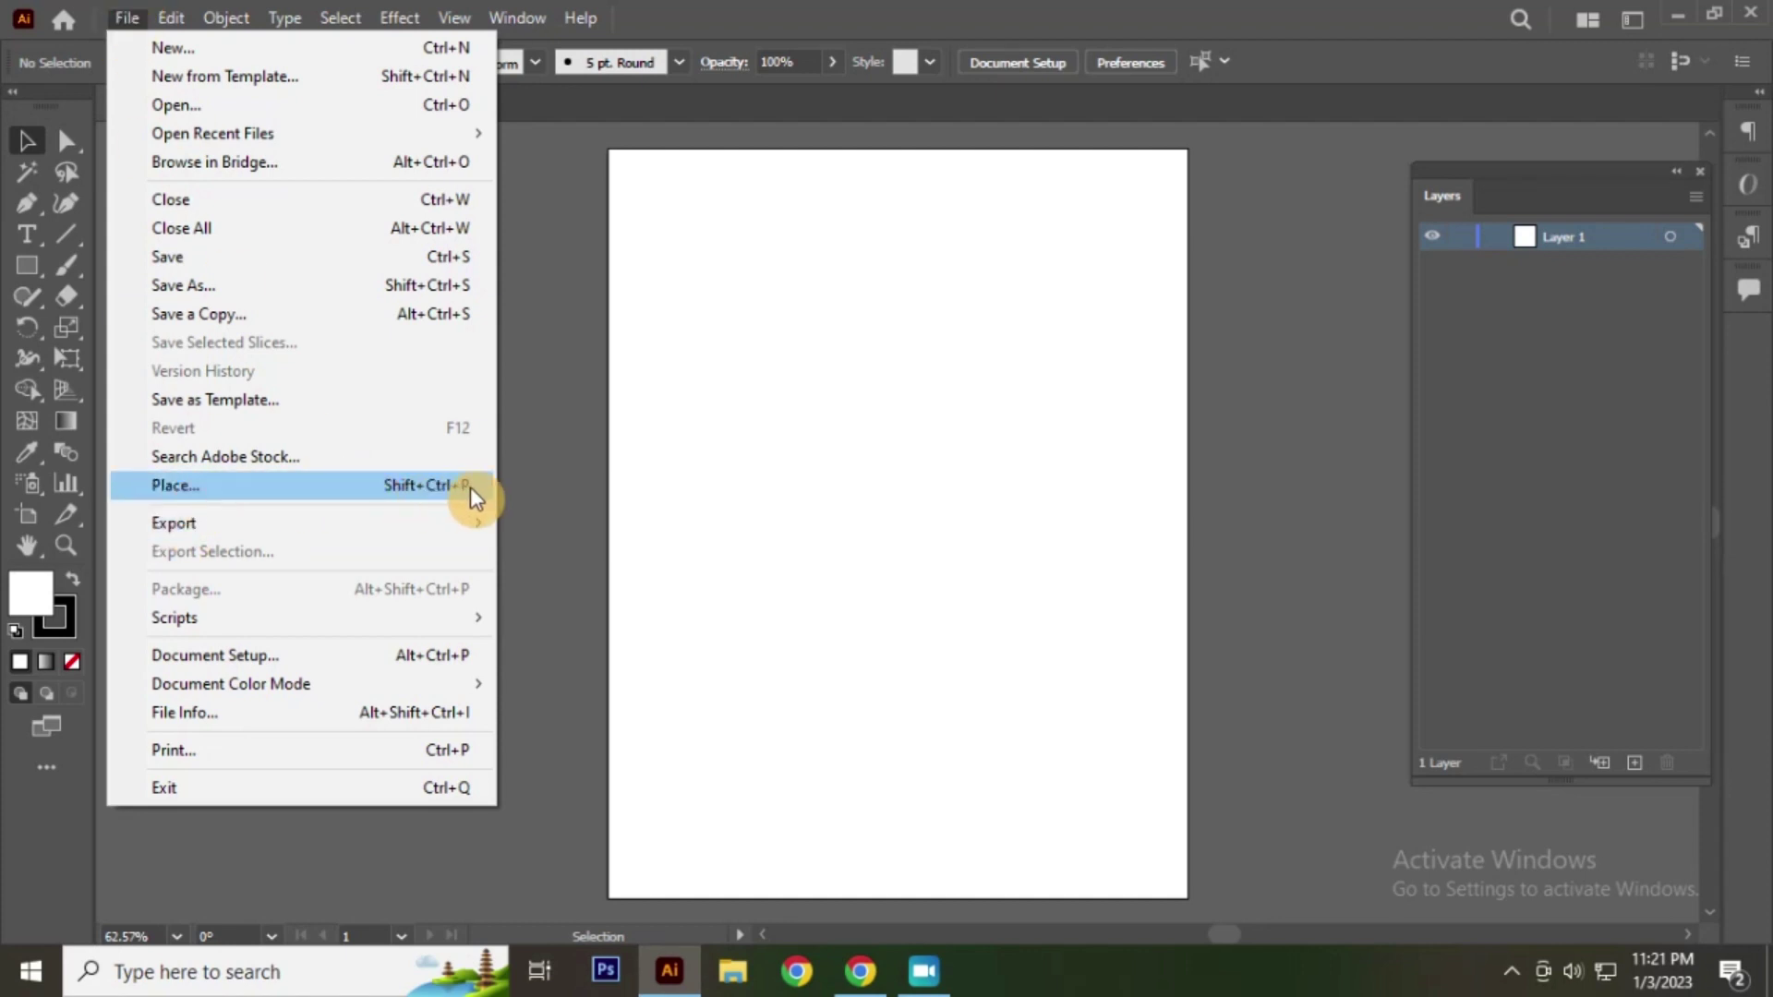
{"action": "left_click", "coordinate": [379, 502]}
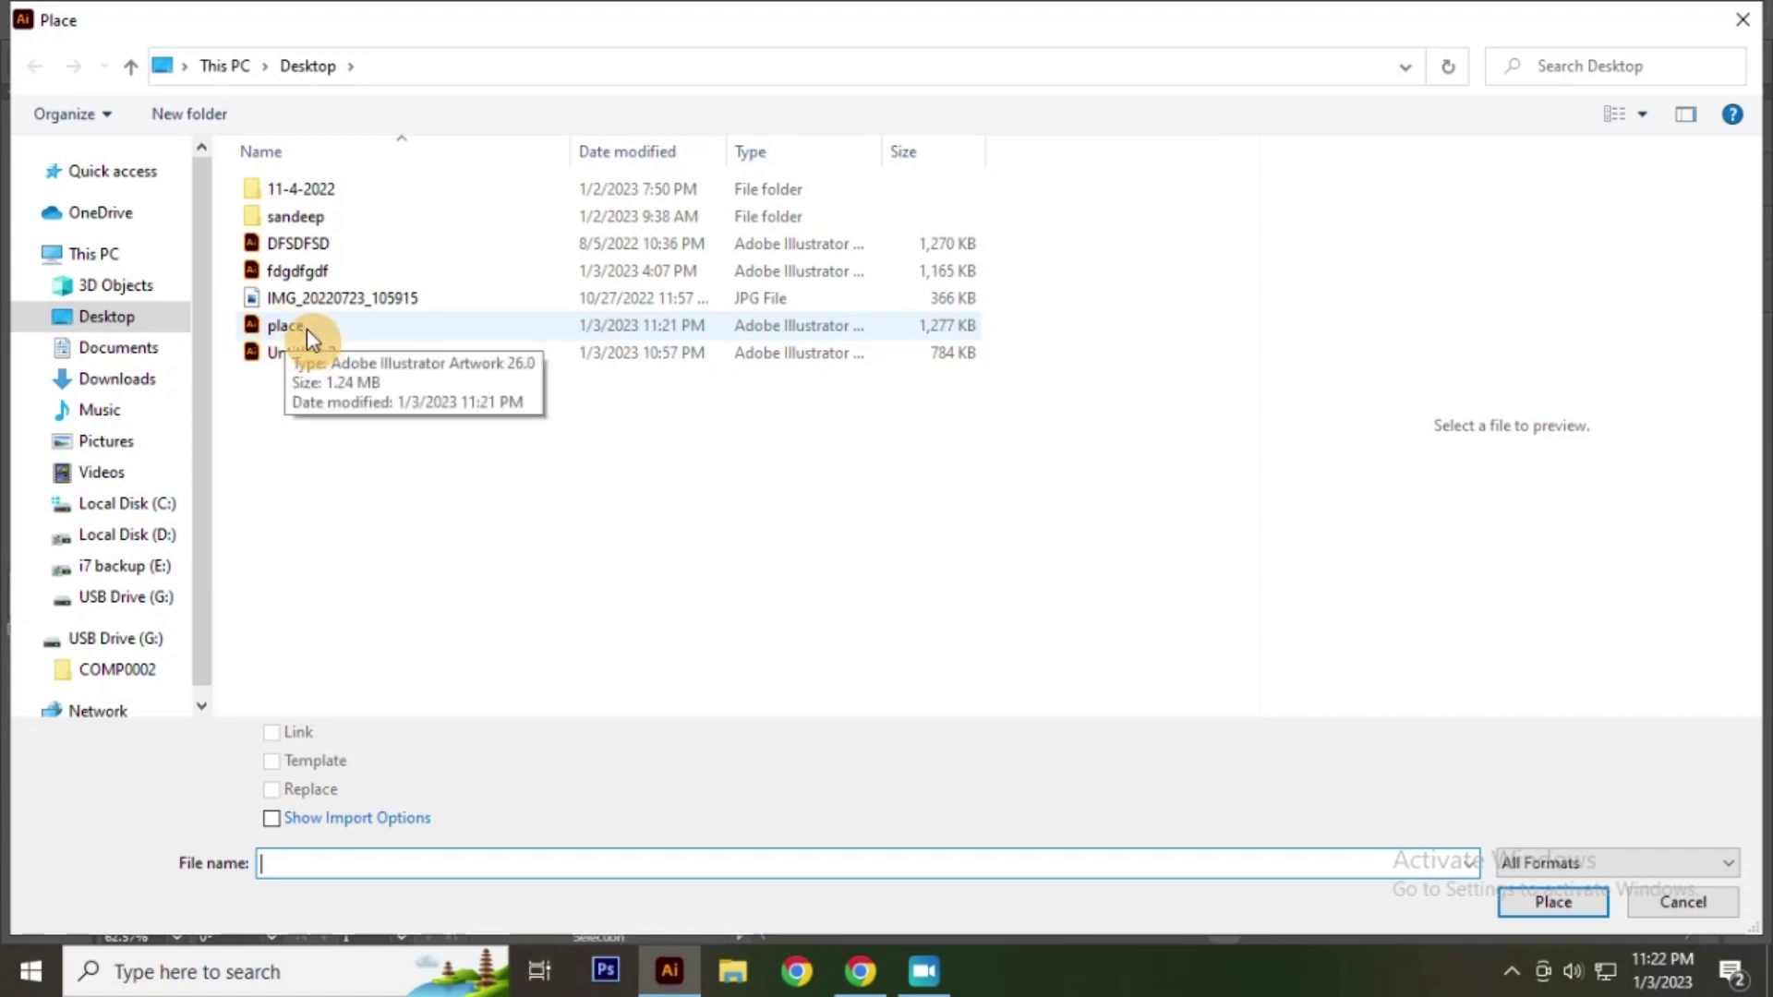
{"action": "mouse_move", "coordinate": [285, 325]}
{"action": "left_click", "coordinate": [307, 329]}
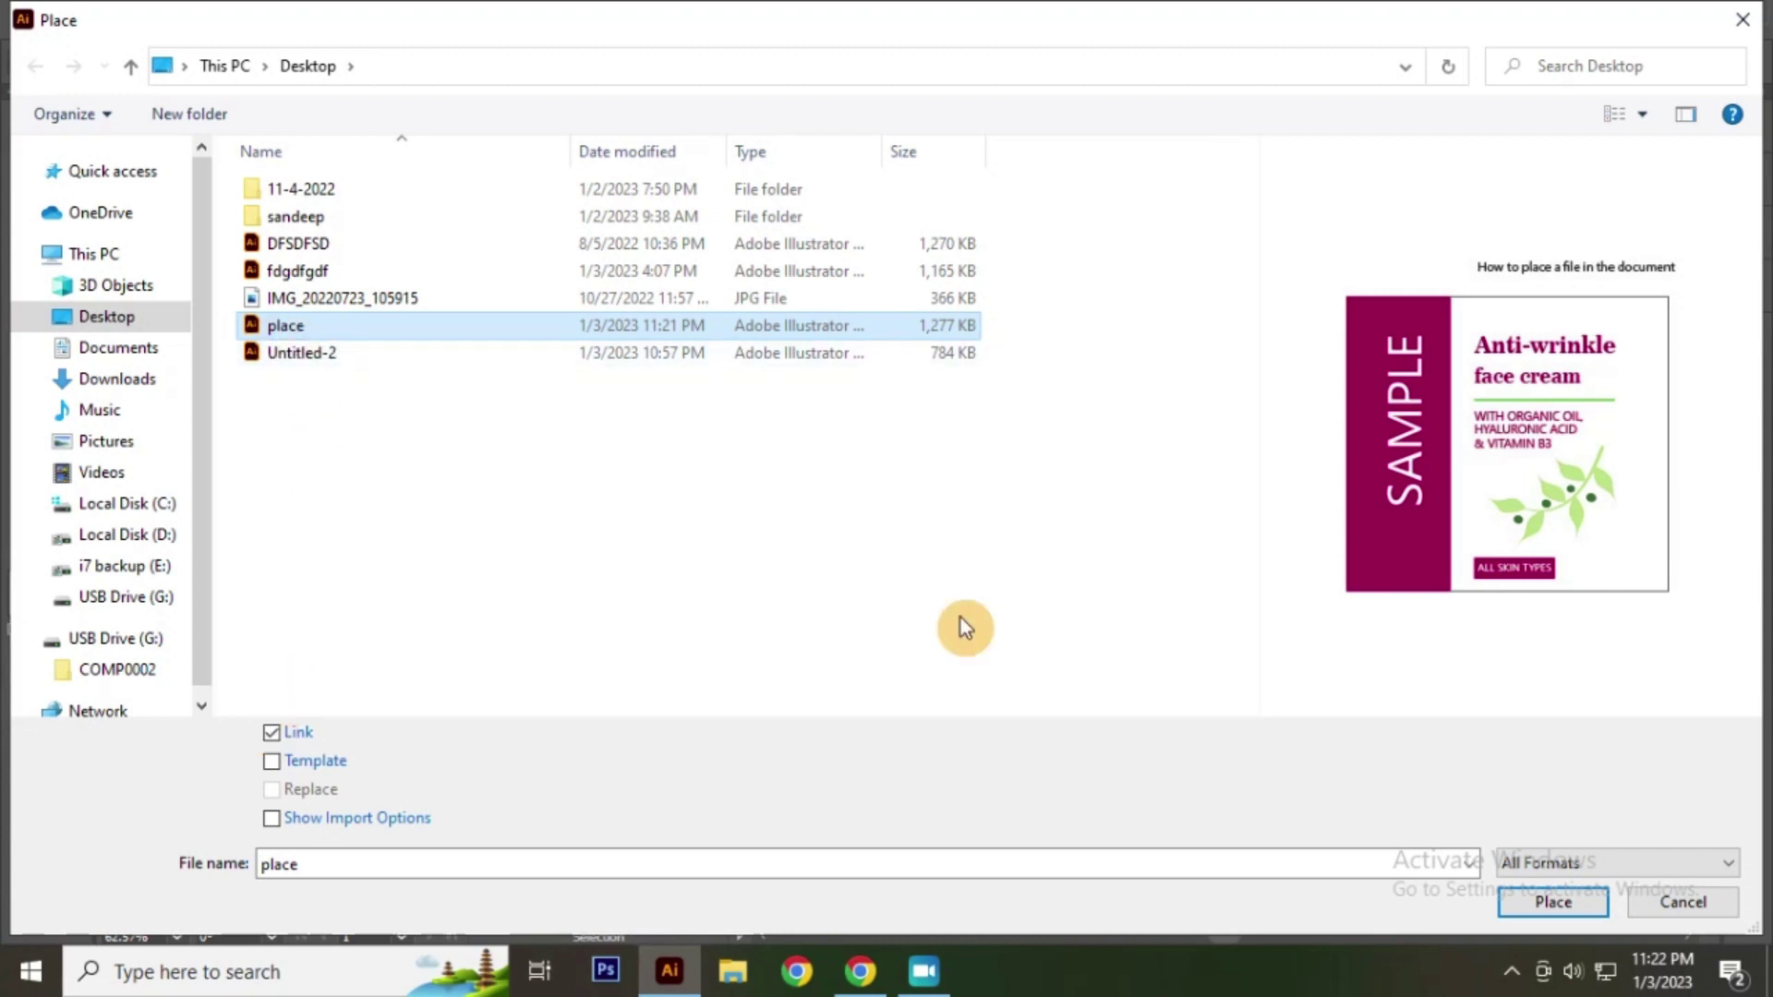
{"action": "left_click", "coordinate": [1662, 903]}
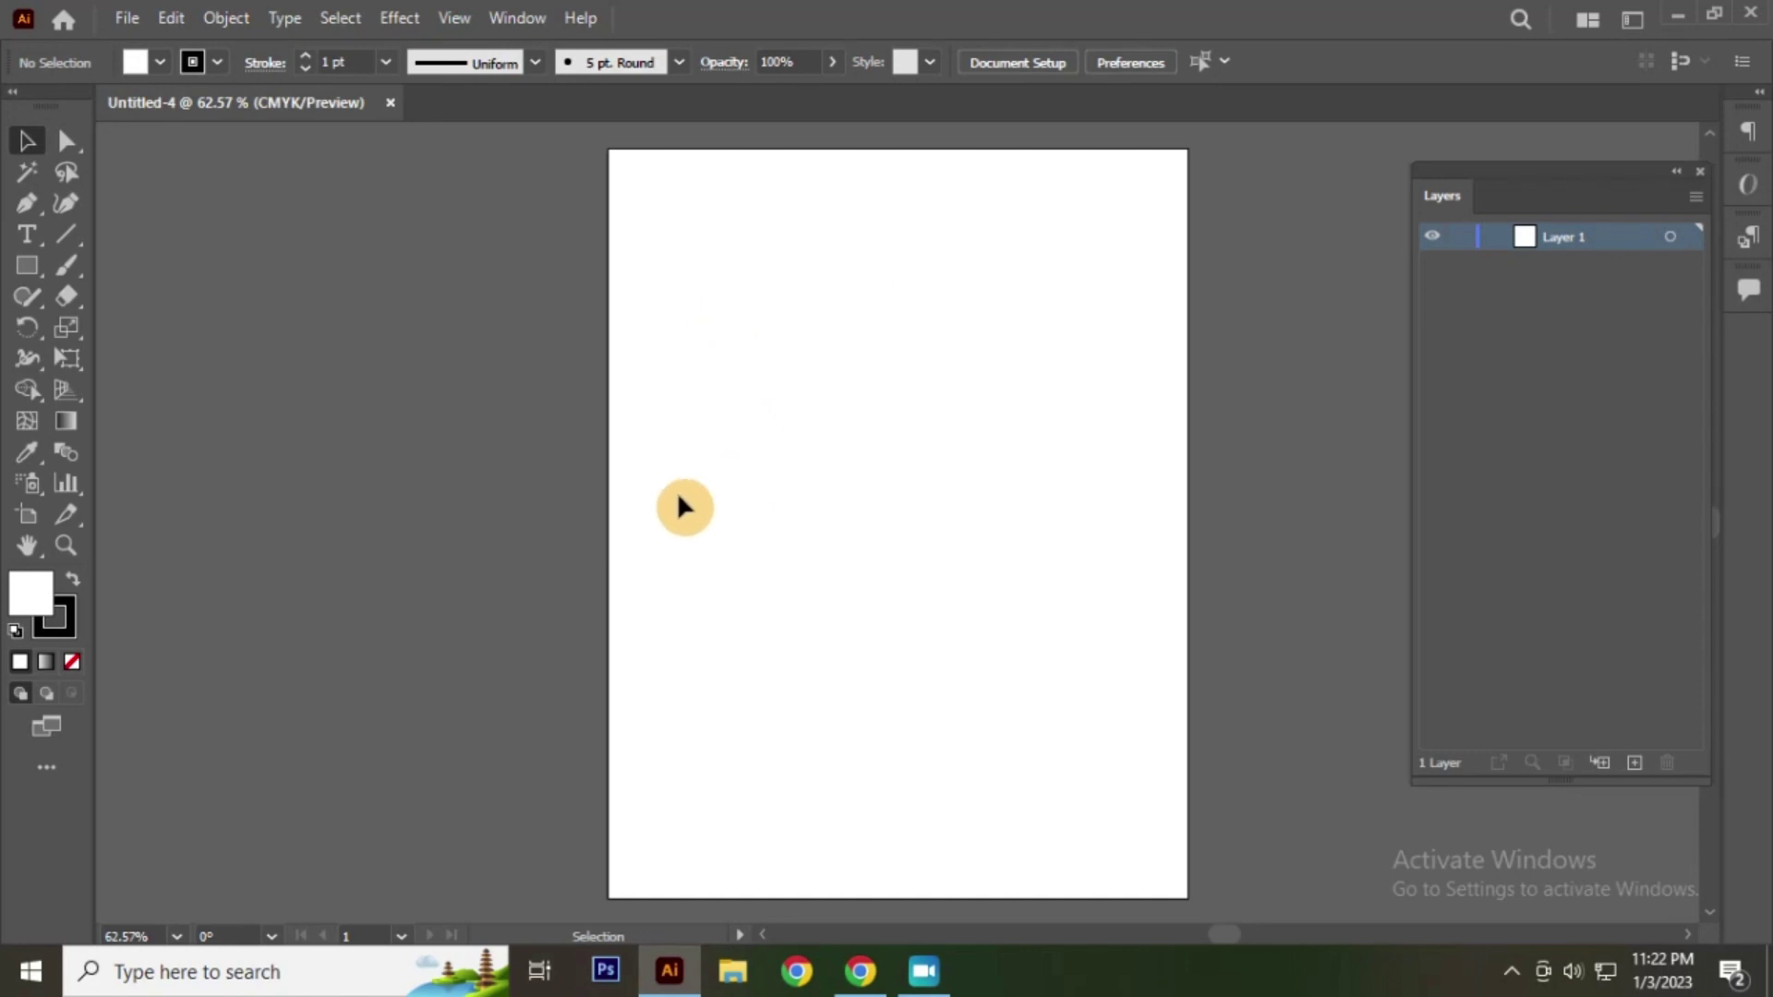
Step: Draw two overlapping tall rectangles on the artboard with the Rectangle tool
{"action": "left_click", "coordinate": [127, 18]}
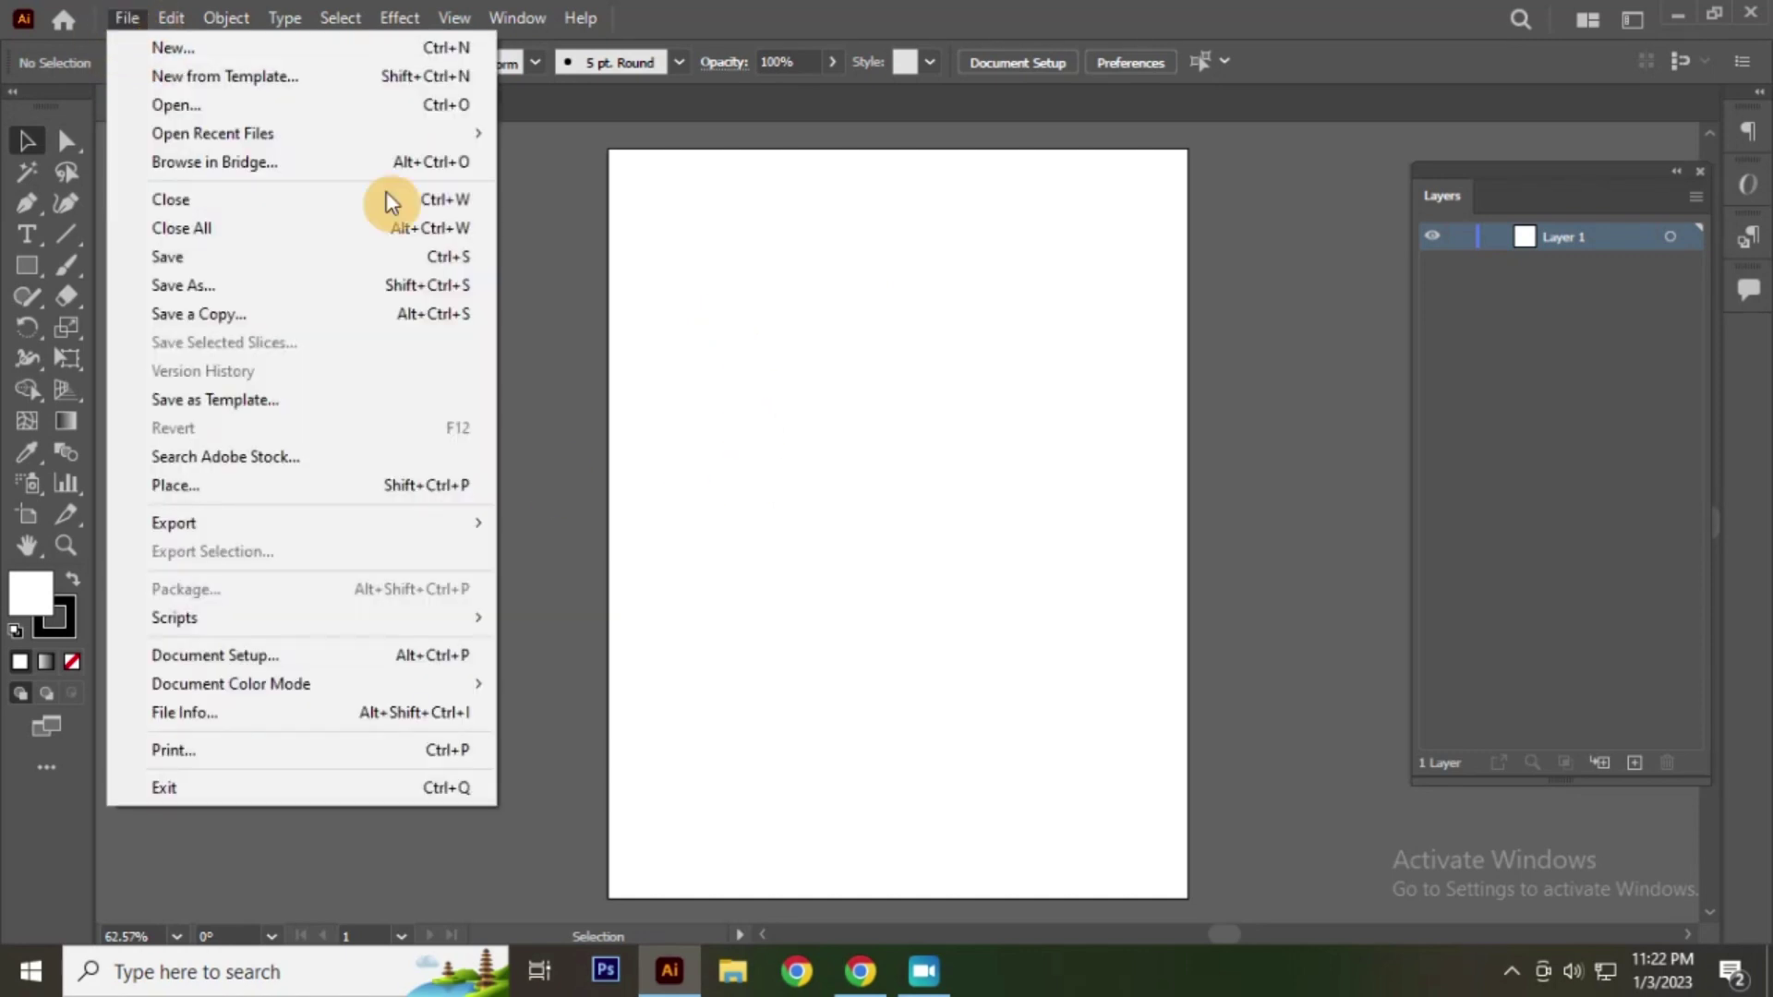
{"action": "left_click", "coordinate": [876, 336]}
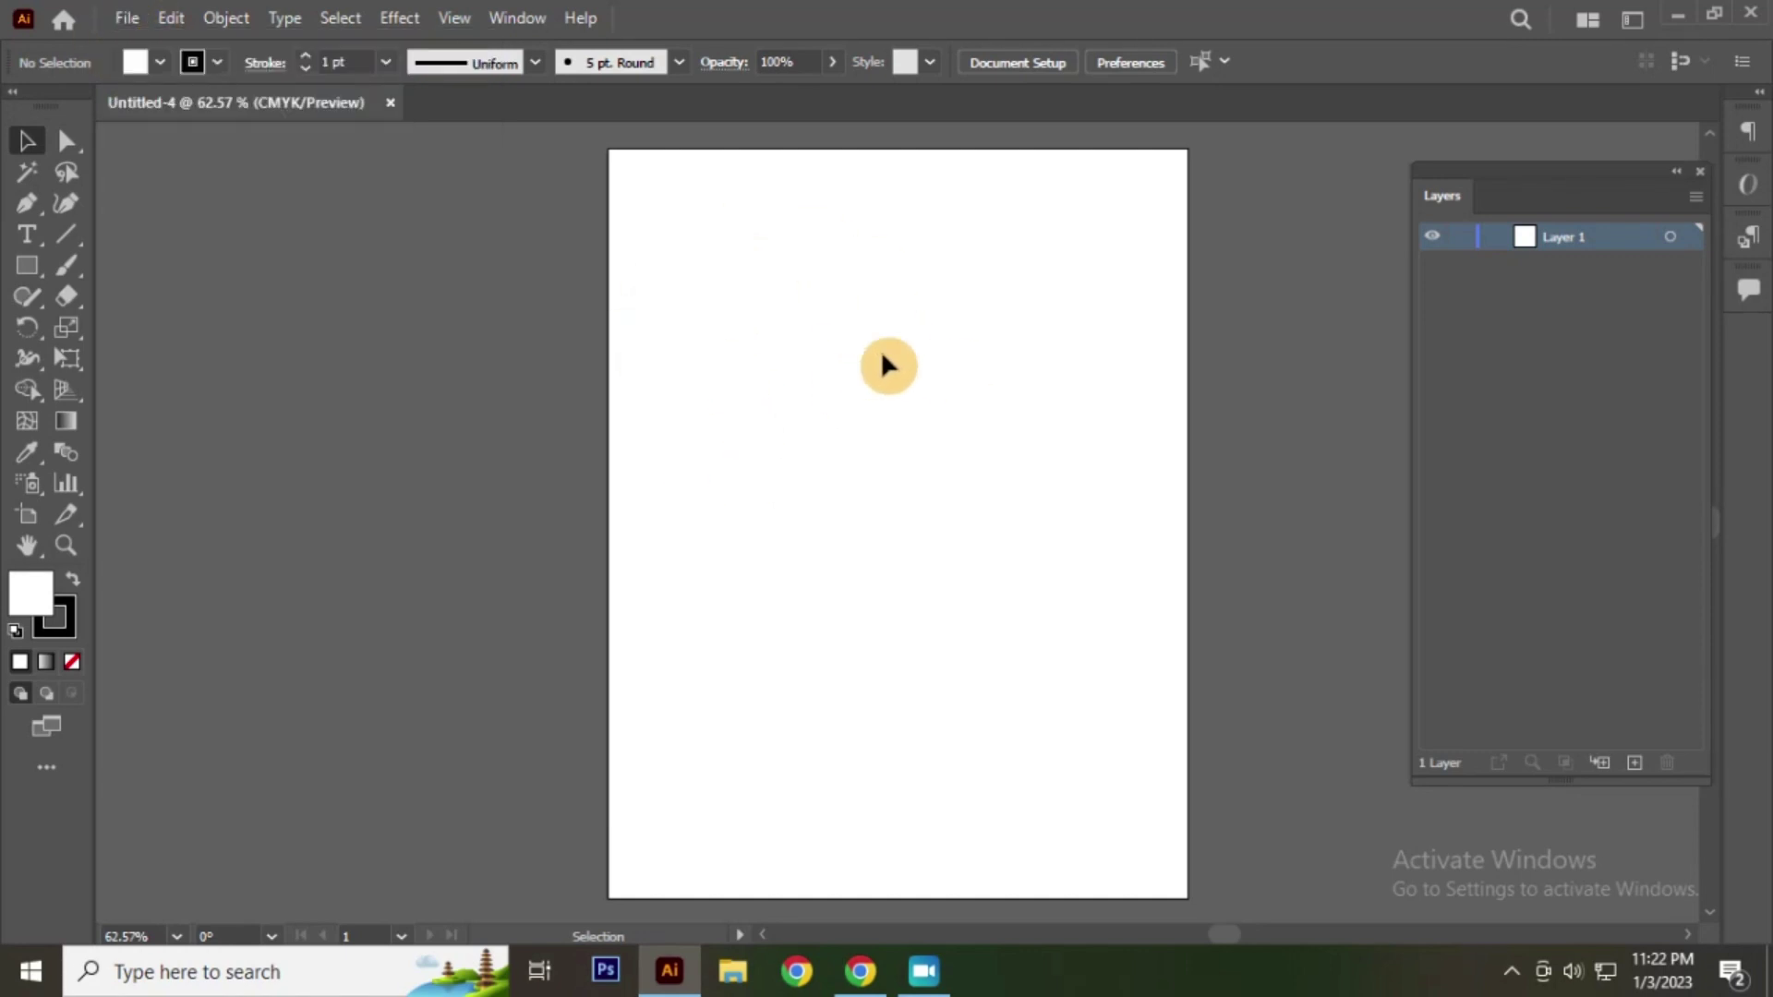
{"action": "left_click", "coordinate": [26, 266]}
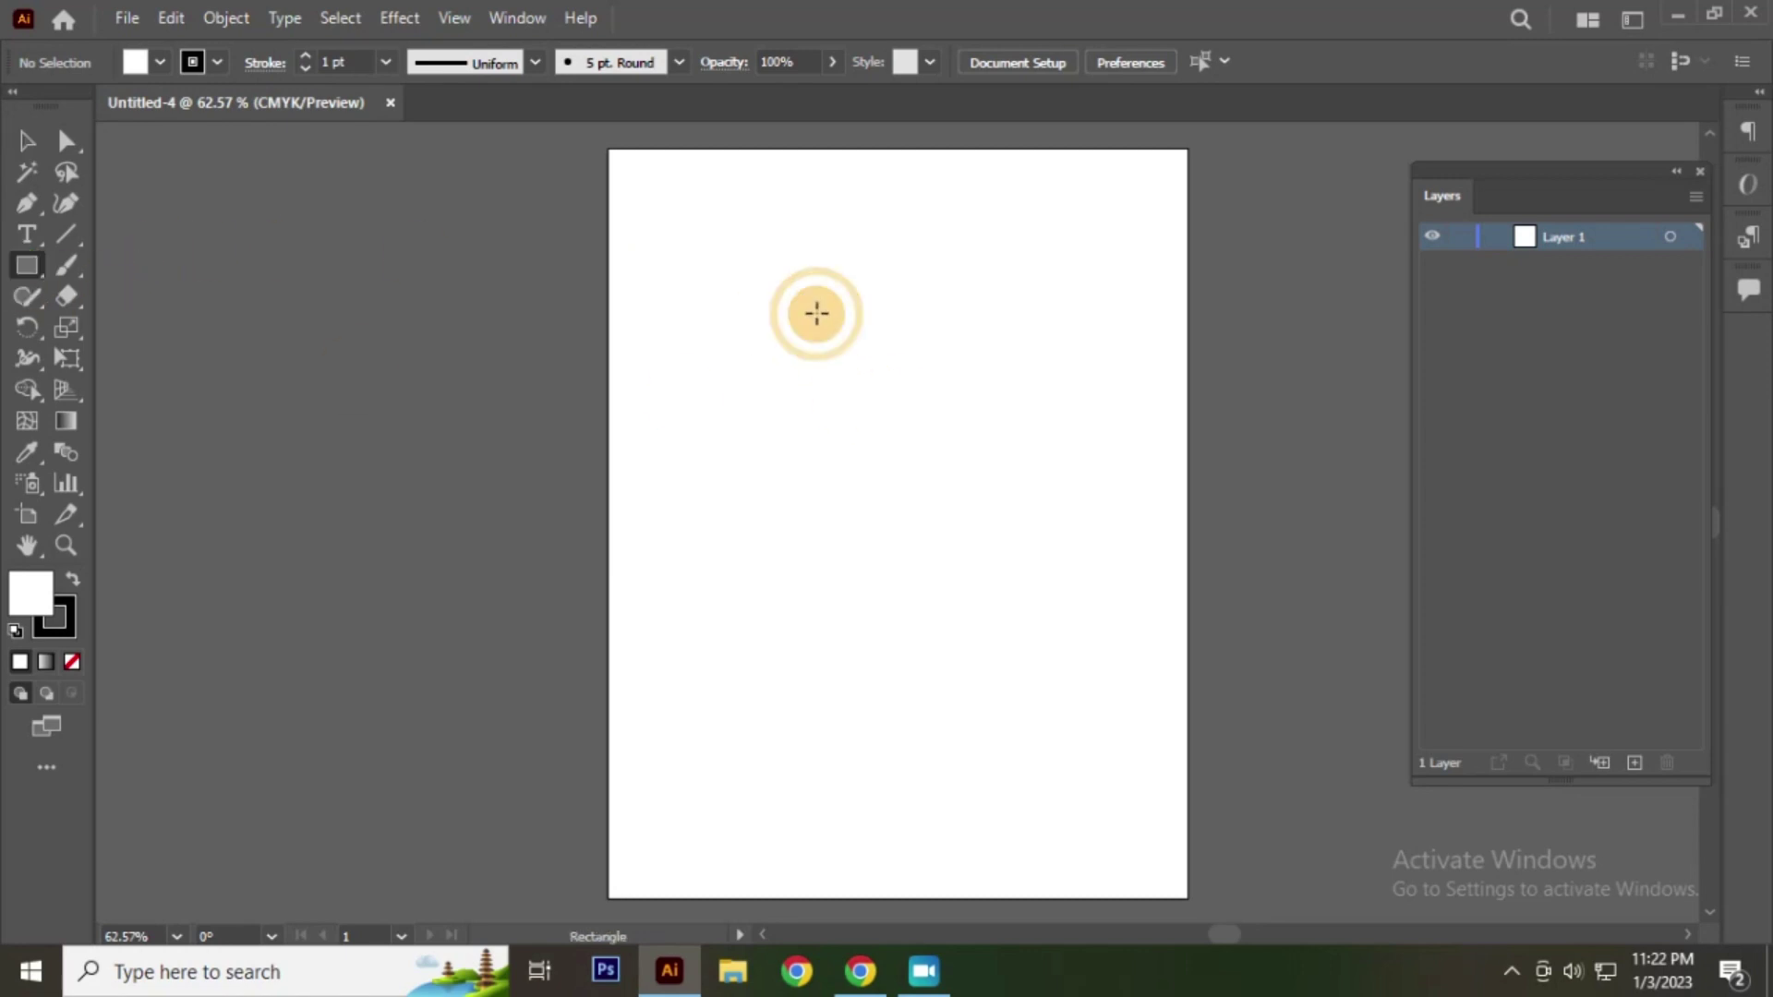
{"action": "left_click_drag", "start_coordinate": [815, 287], "coordinate": [998, 594]}
{"action": "left_click_drag", "start_coordinate": [739, 258], "coordinate": [892, 609]}
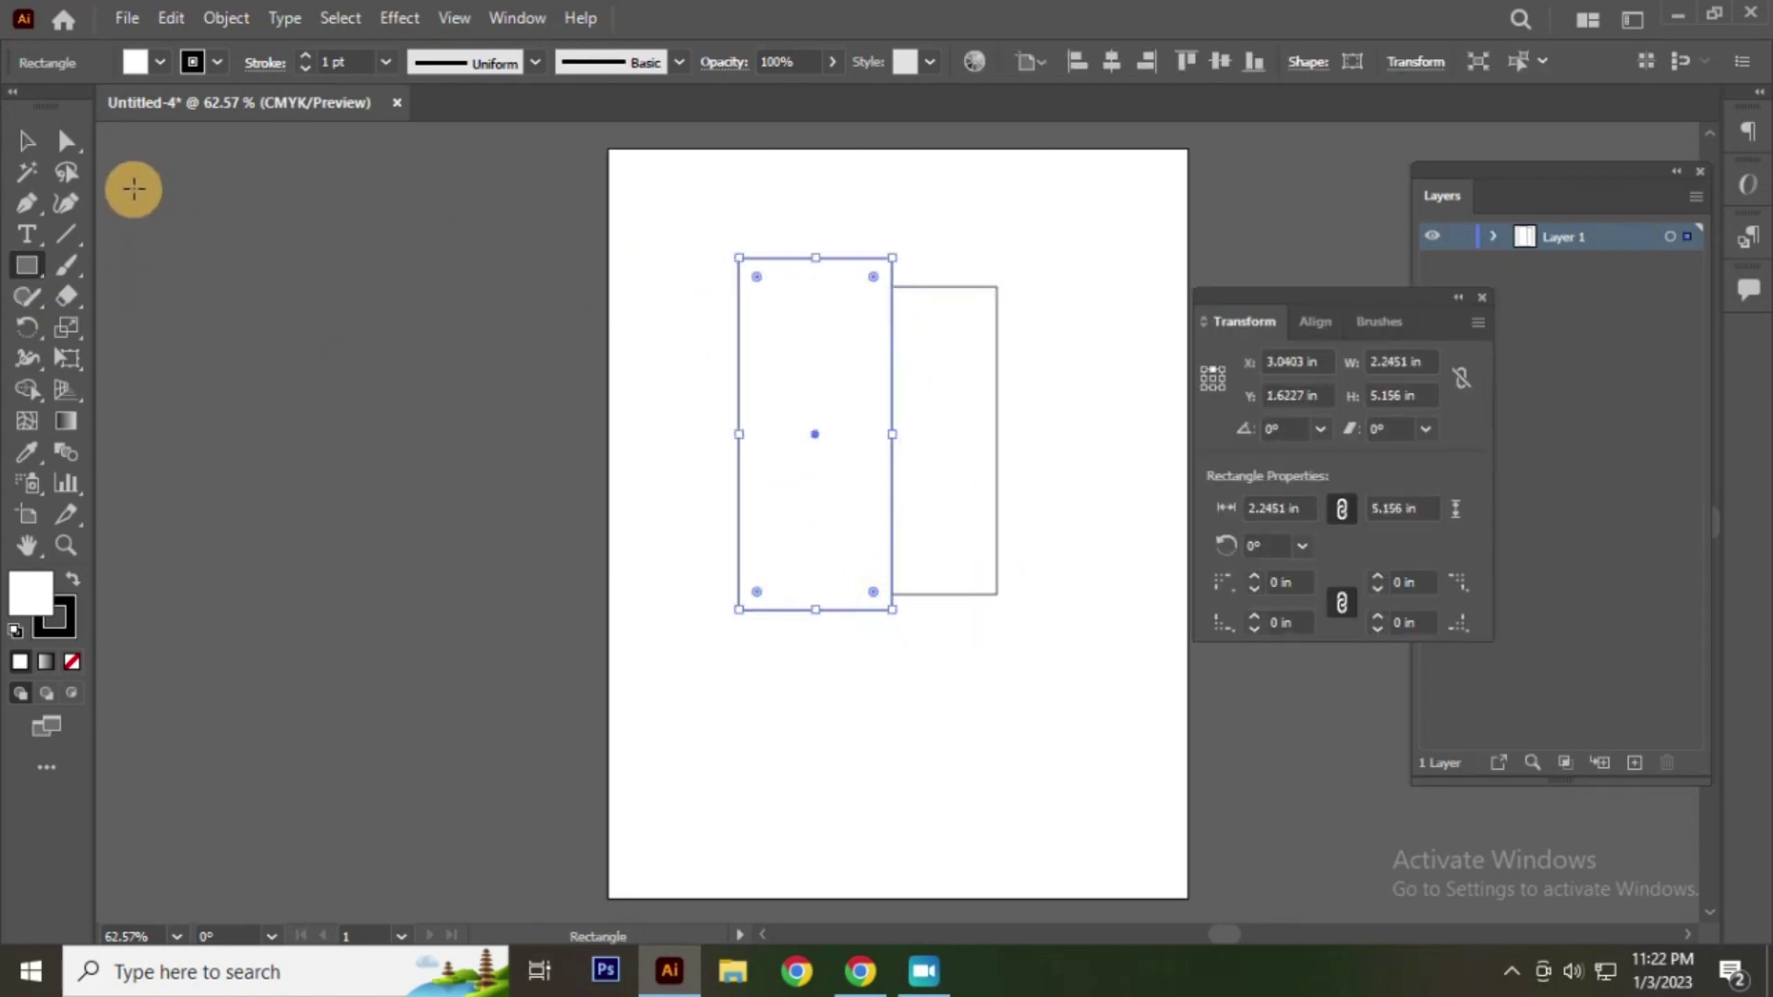
{"action": "left_click", "coordinate": [26, 140]}
Step: Save the document to the Desktop as gfdgd.ai, then deselect the rectangle
{"action": "left_click", "coordinate": [128, 18]}
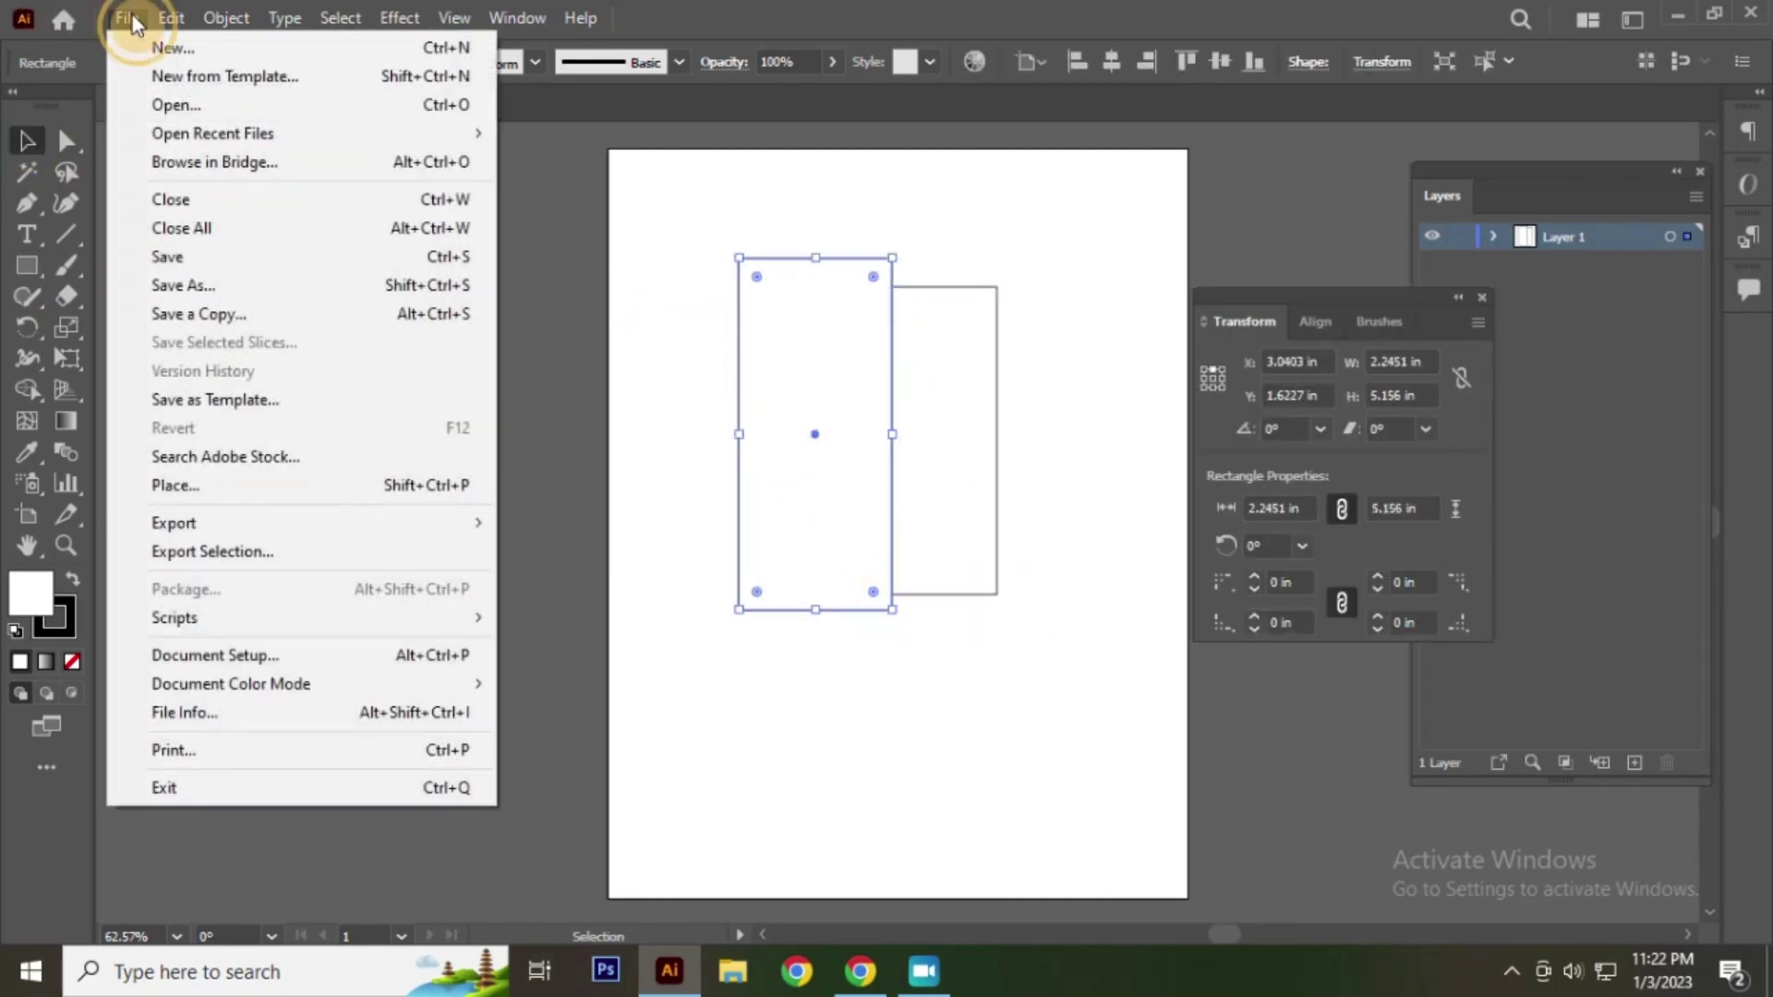
{"action": "left_click", "coordinate": [235, 266]}
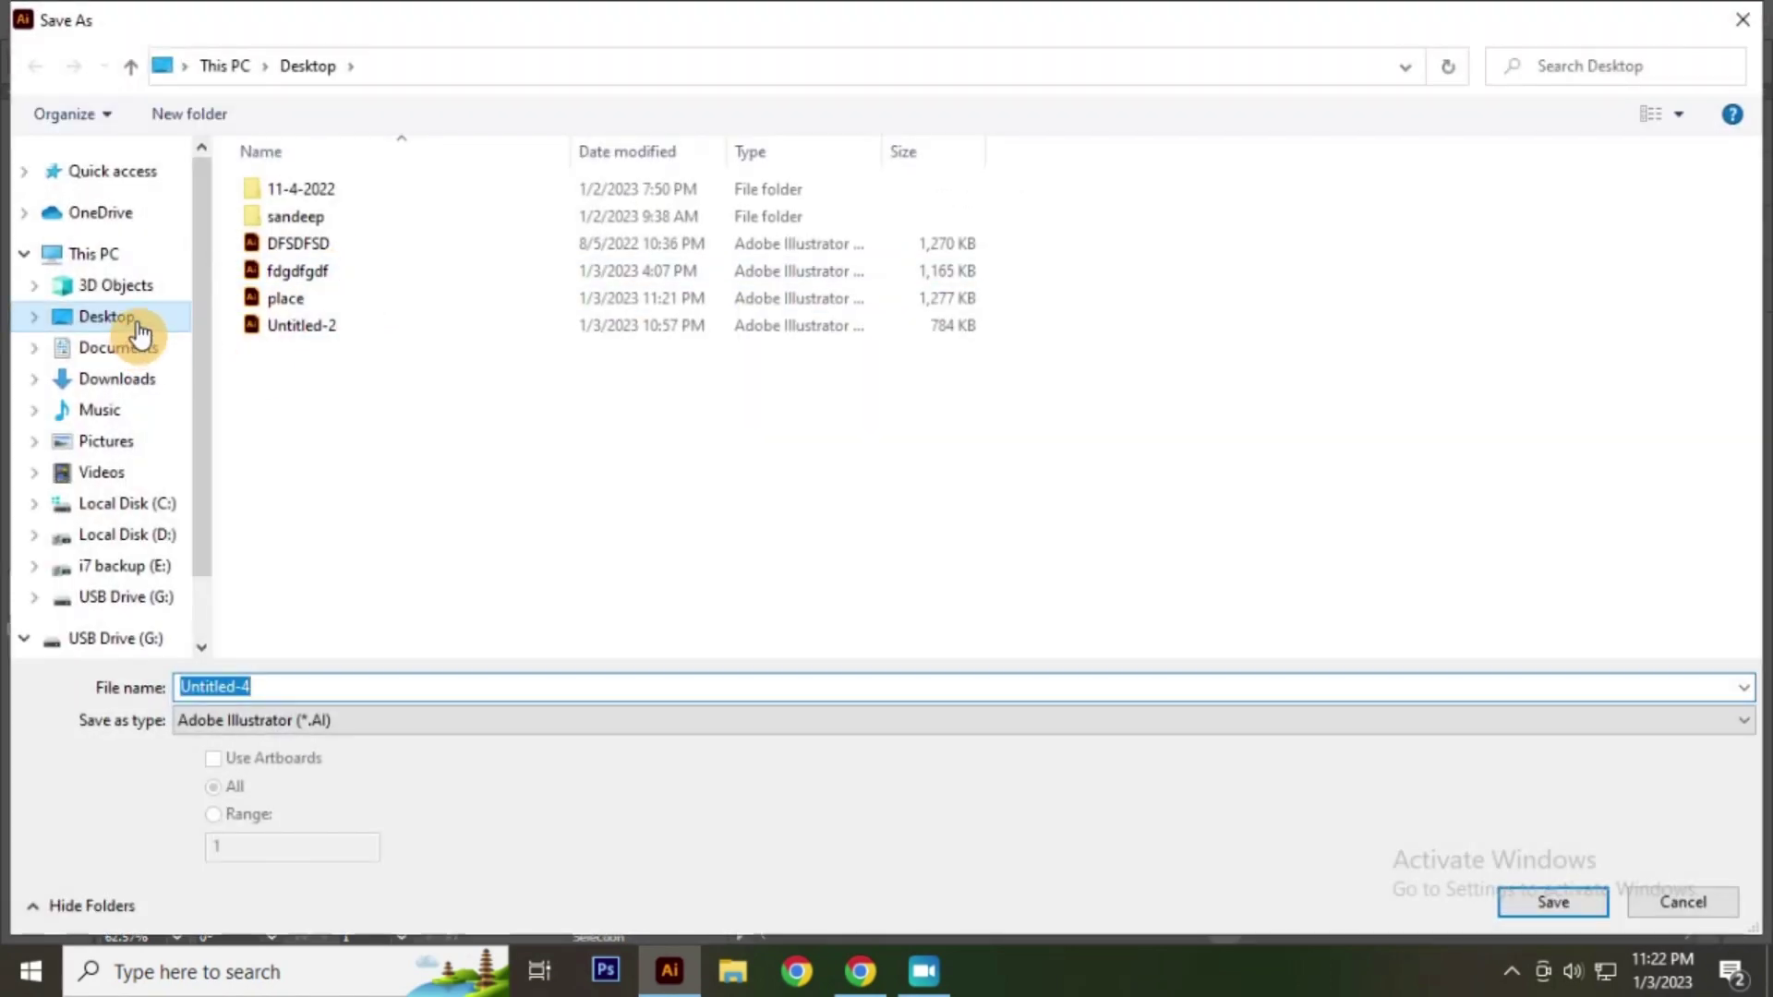
{"action": "left_click", "coordinate": [139, 323]}
{"action": "double_click", "coordinate": [253, 686]}
{"action": "type", "text": "gfdgd"}
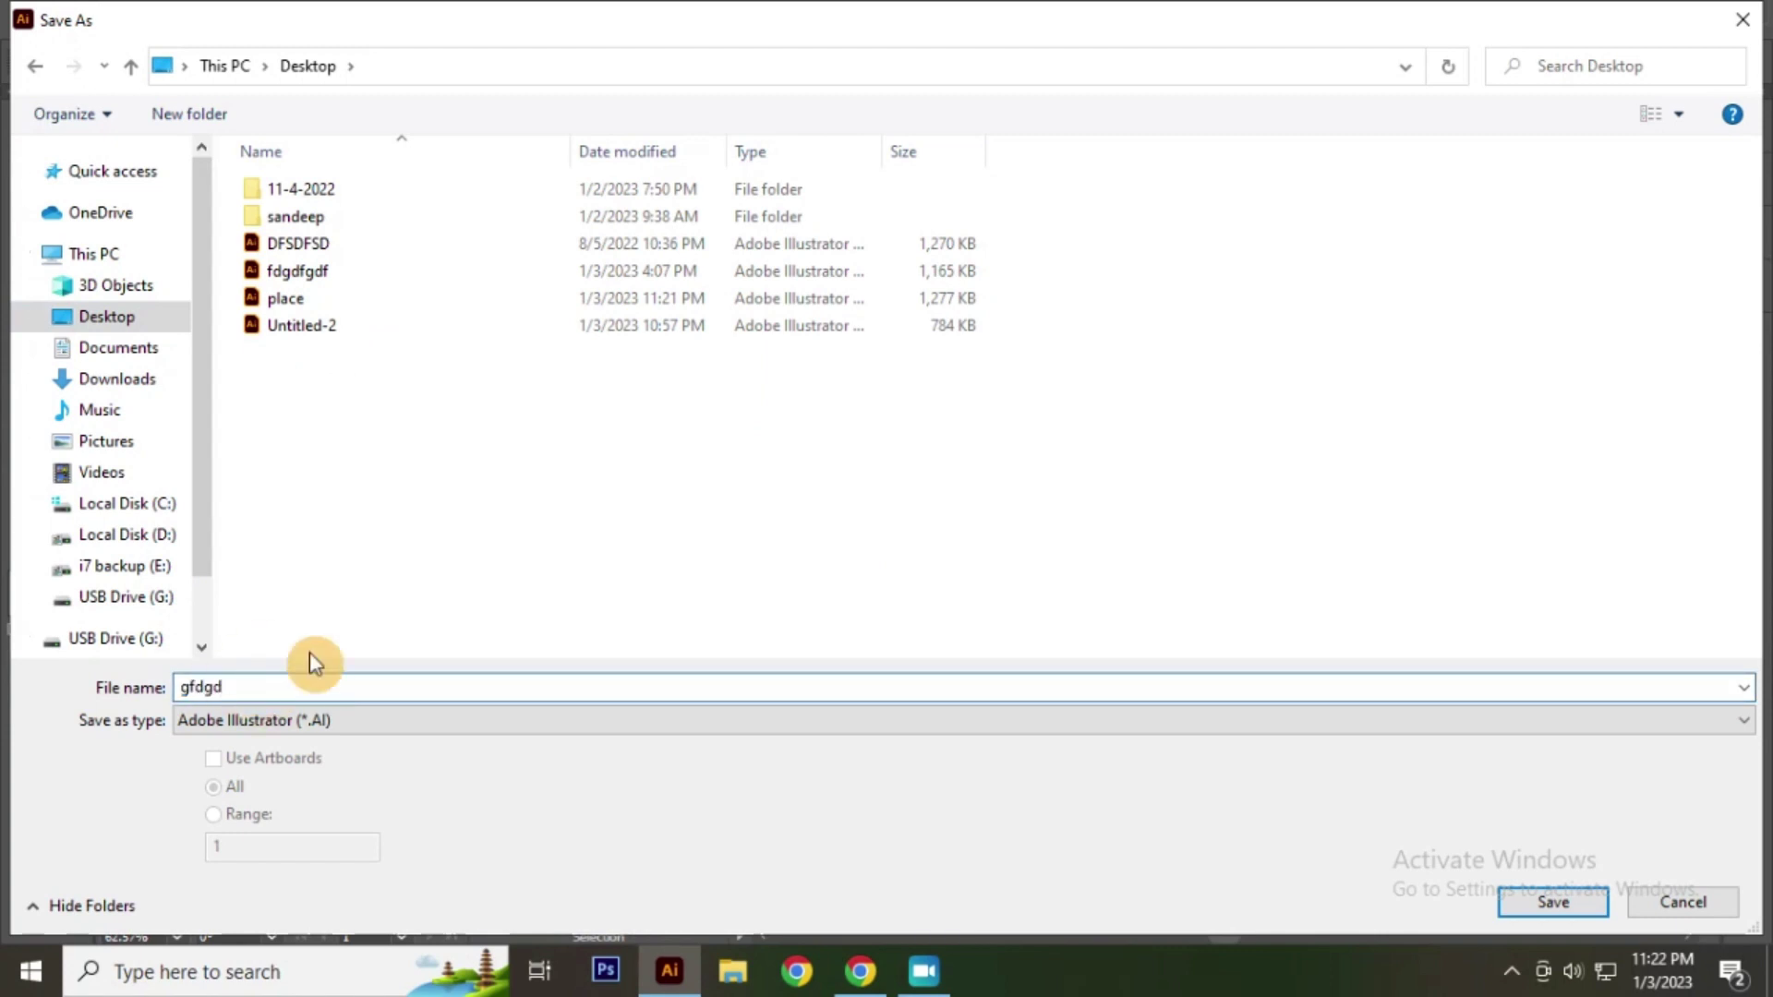
{"action": "left_click", "coordinate": [1549, 907]}
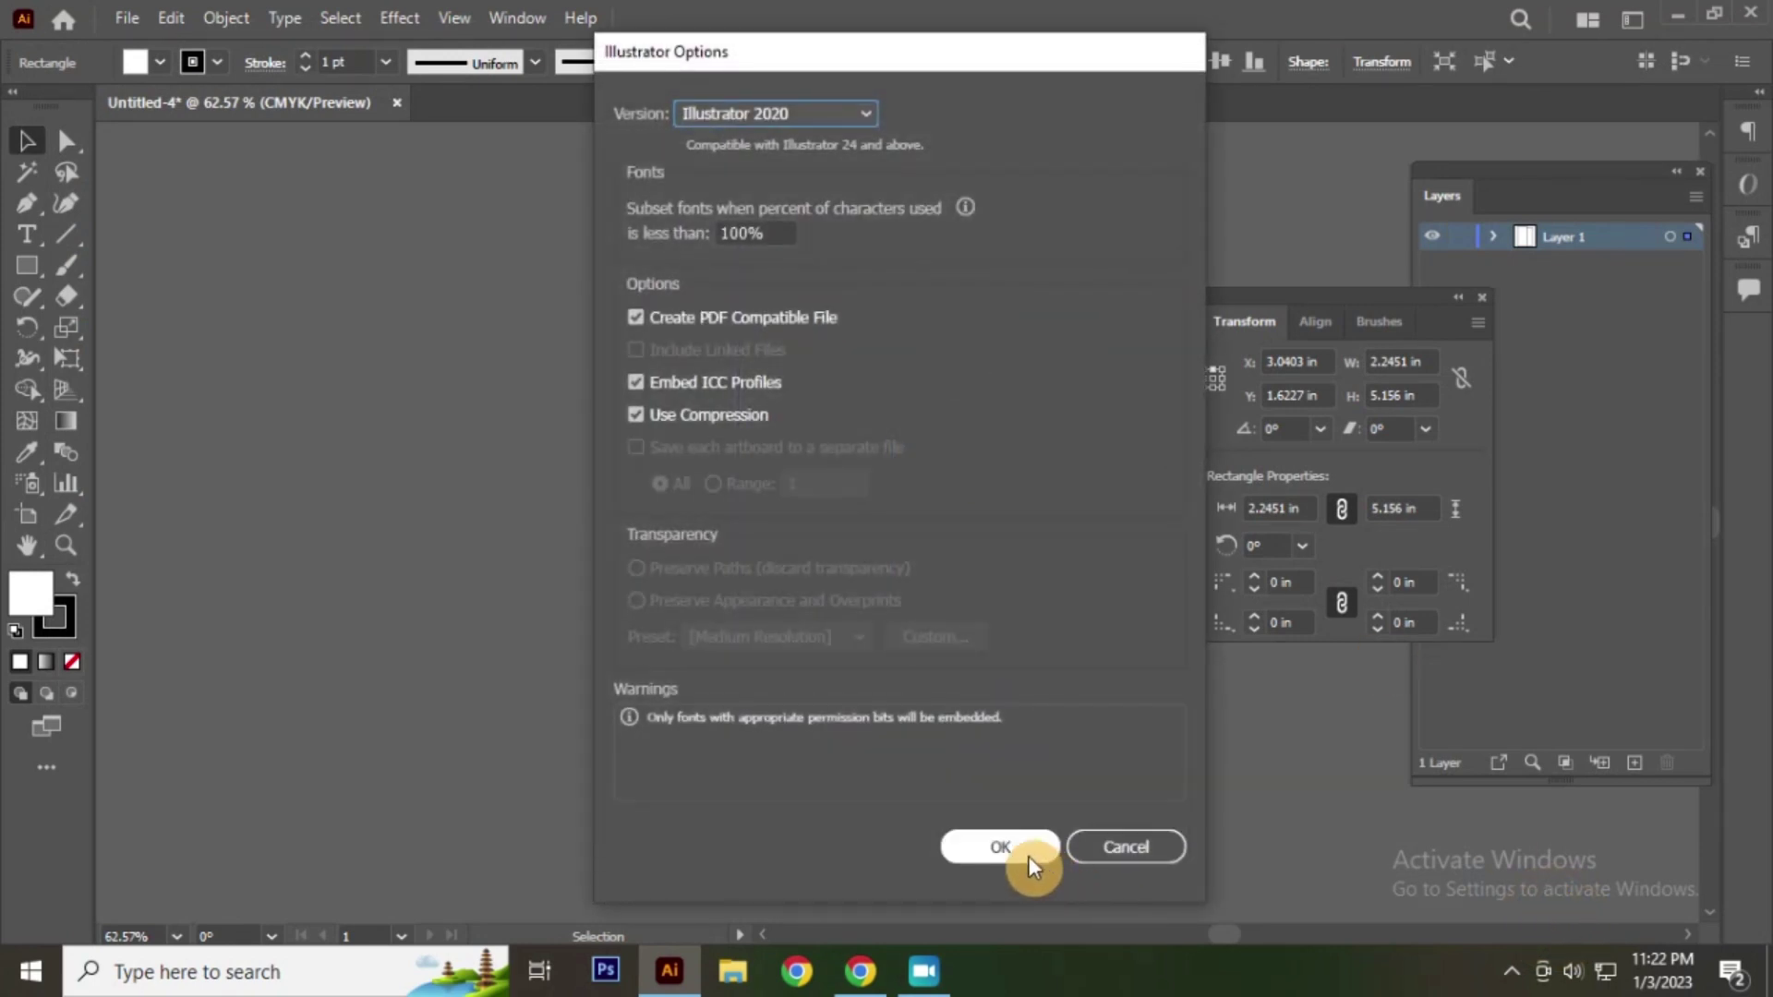
{"action": "left_click", "coordinate": [1029, 856]}
{"action": "left_click", "coordinate": [518, 404]}
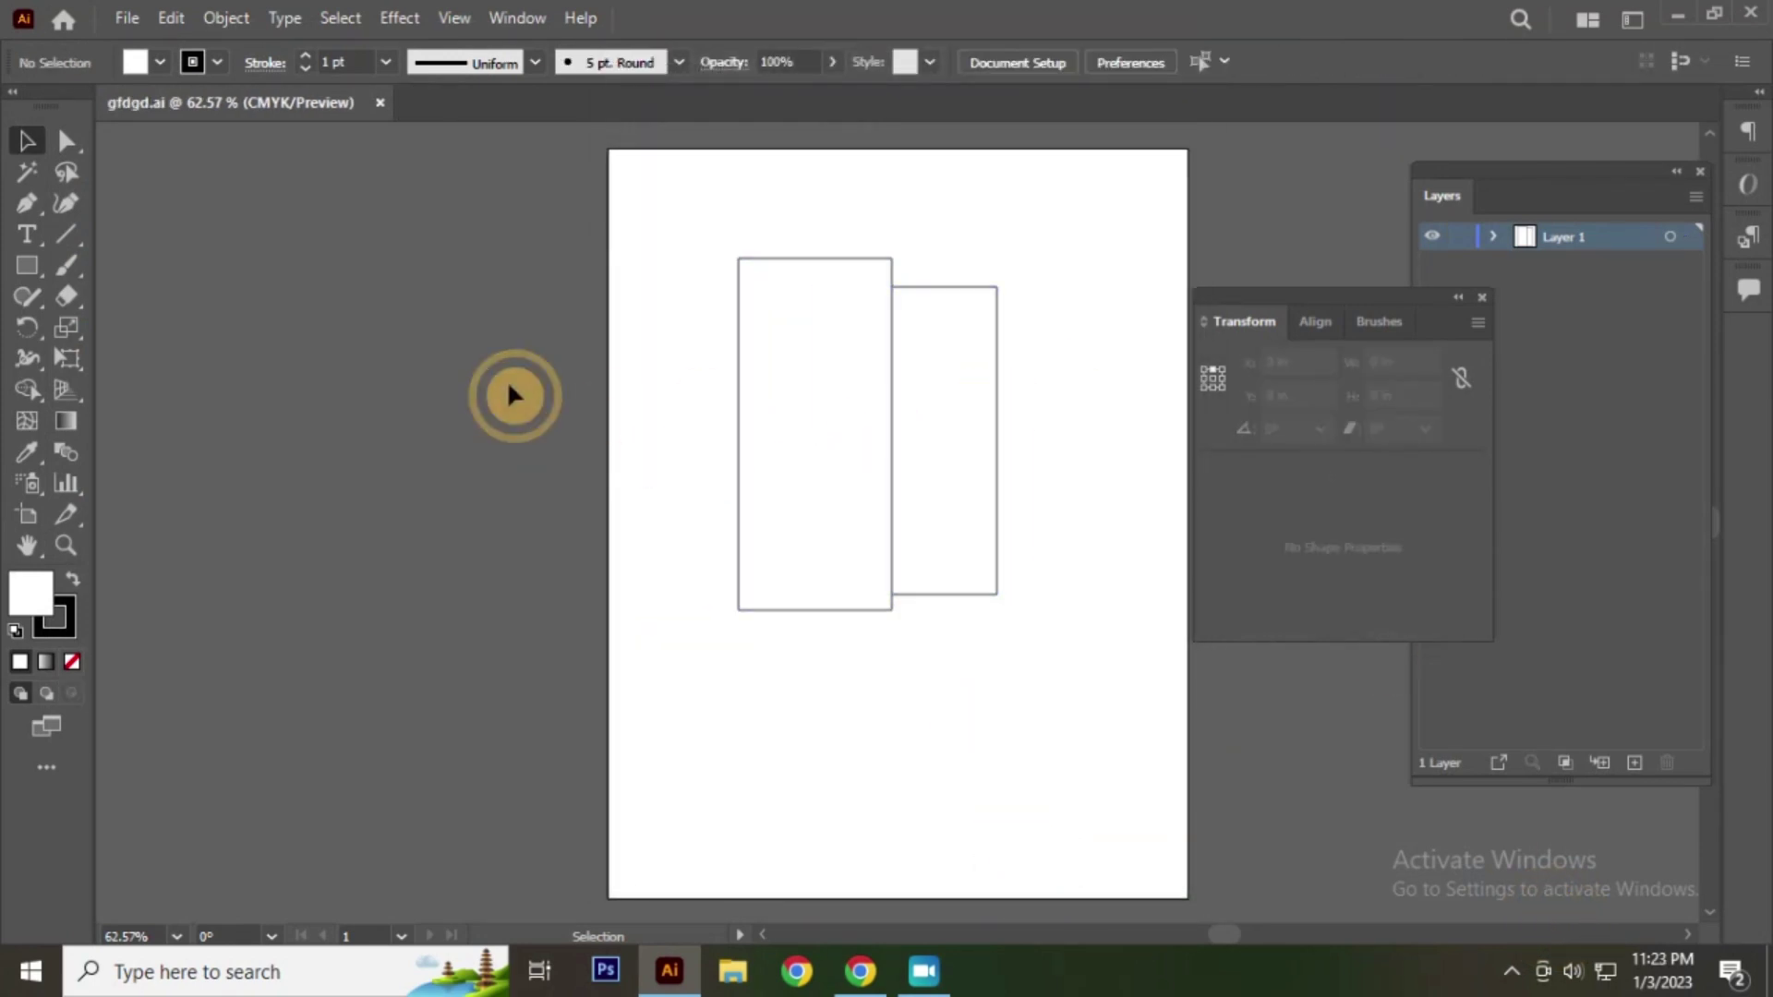
Step: Select and delete both rectangles, then undo the deletion
{"action": "left_click_drag", "start_coordinate": [609, 245], "coordinate": [1097, 717]}
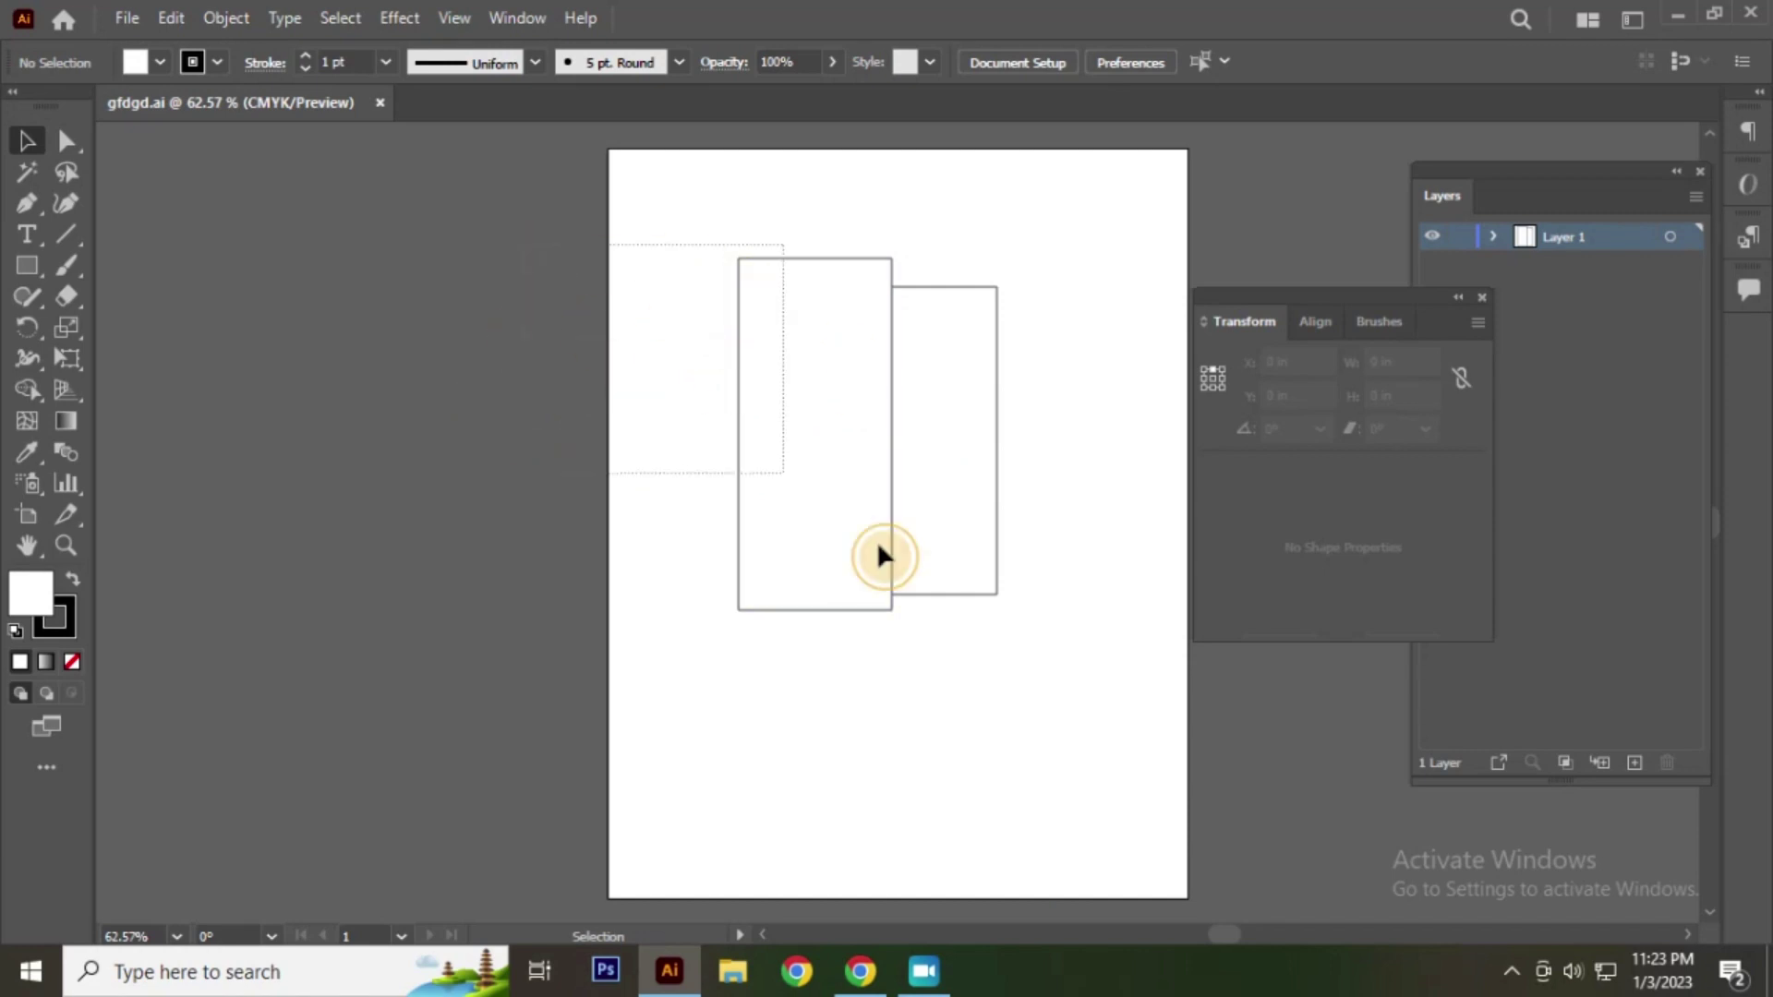
{"action": "key", "text": "Delete"}
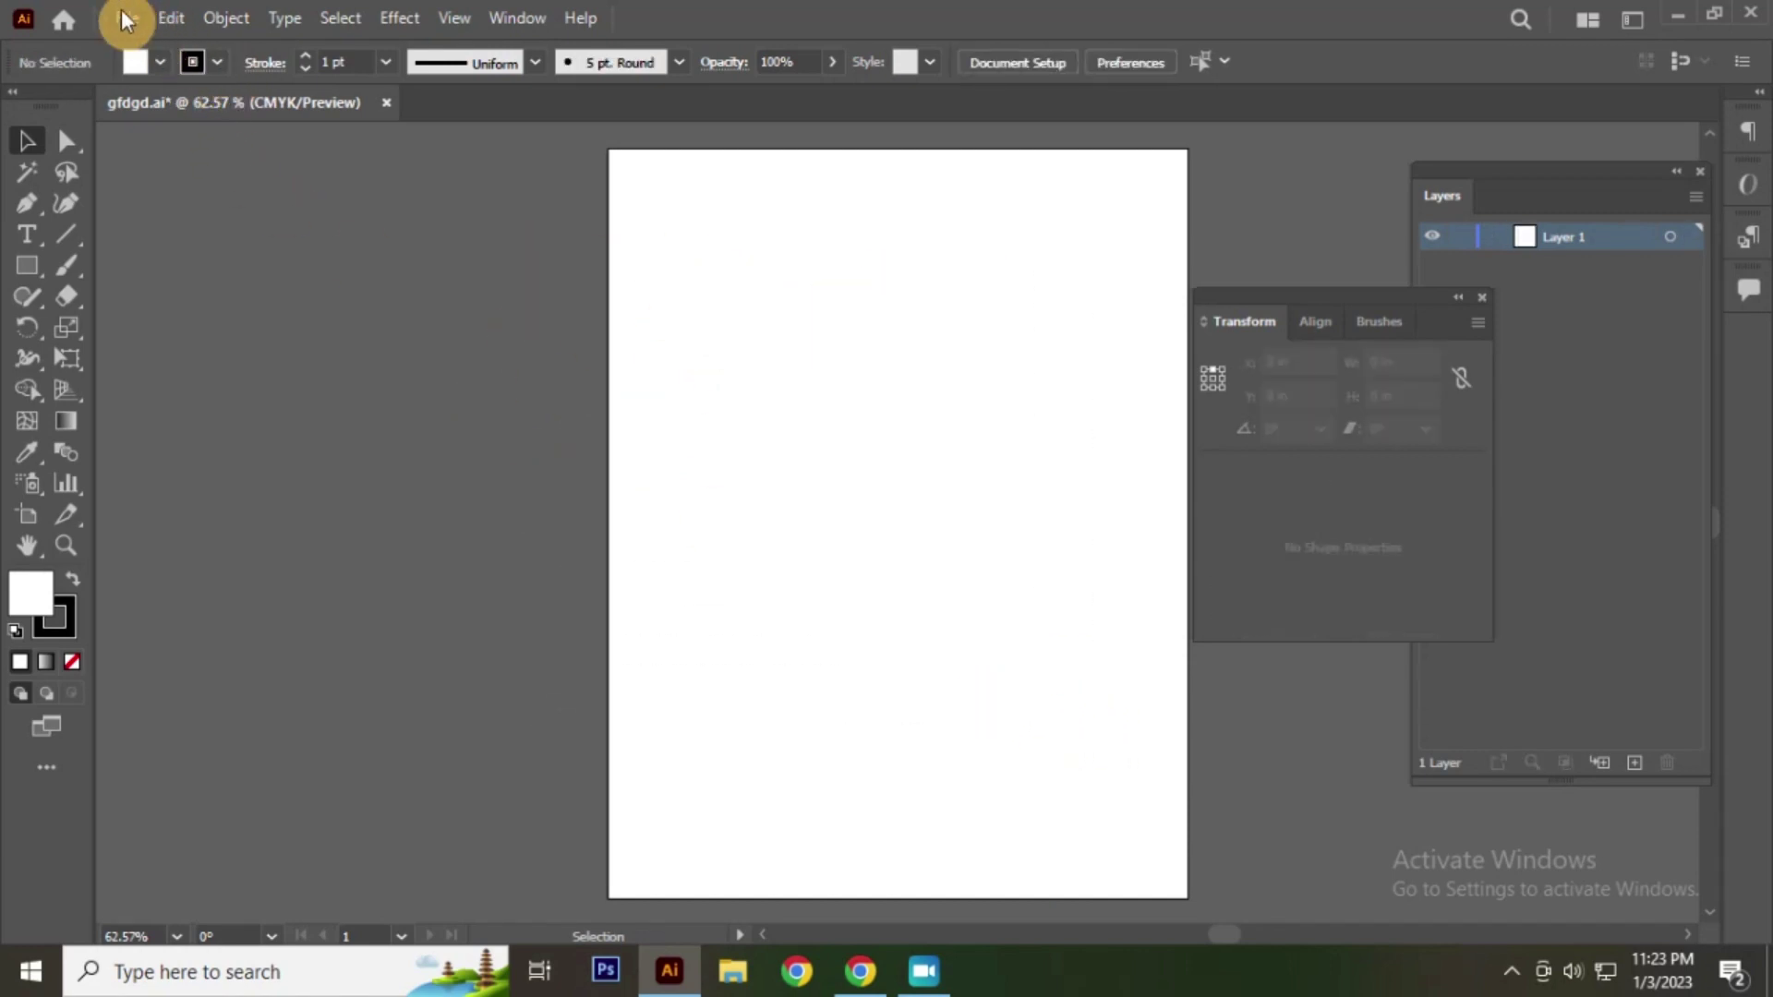
{"action": "key", "text": "alt+f"}
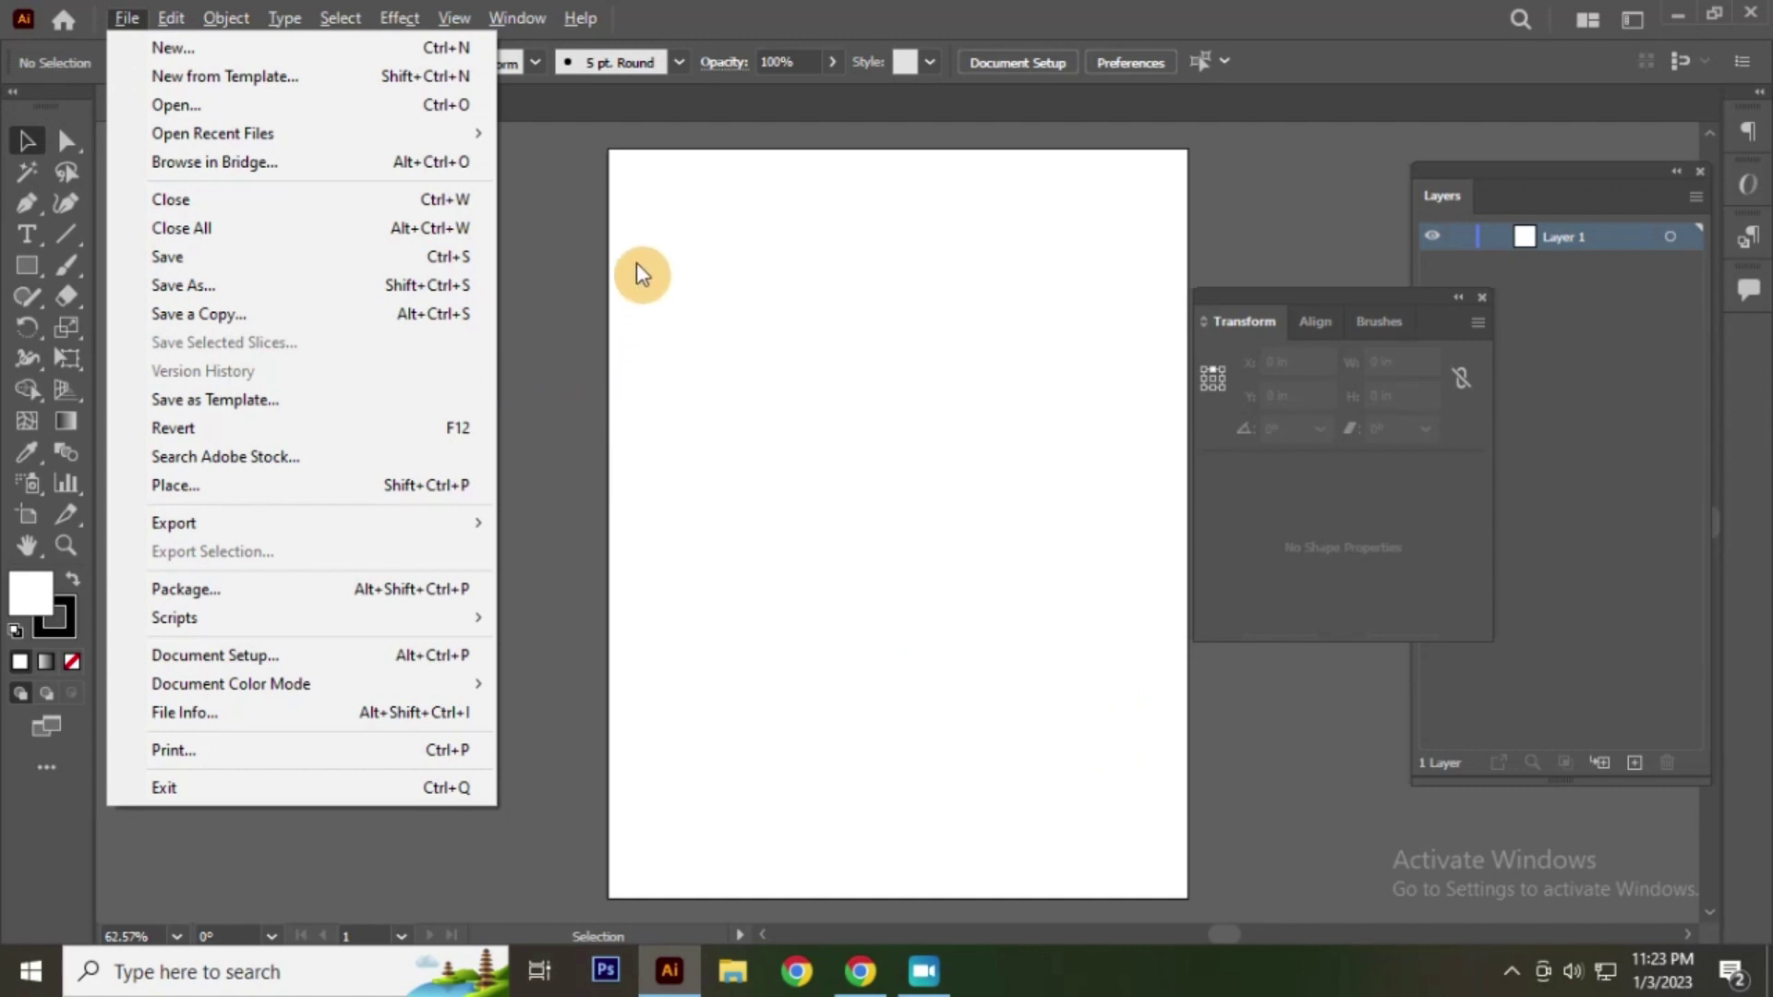
{"action": "left_click", "coordinate": [470, 276]}
{"action": "key", "text": "ctrl+z"}
Step: Close gfdgd.ai and create a new blank Untitled-5 document
{"action": "key", "text": "alt+f"}
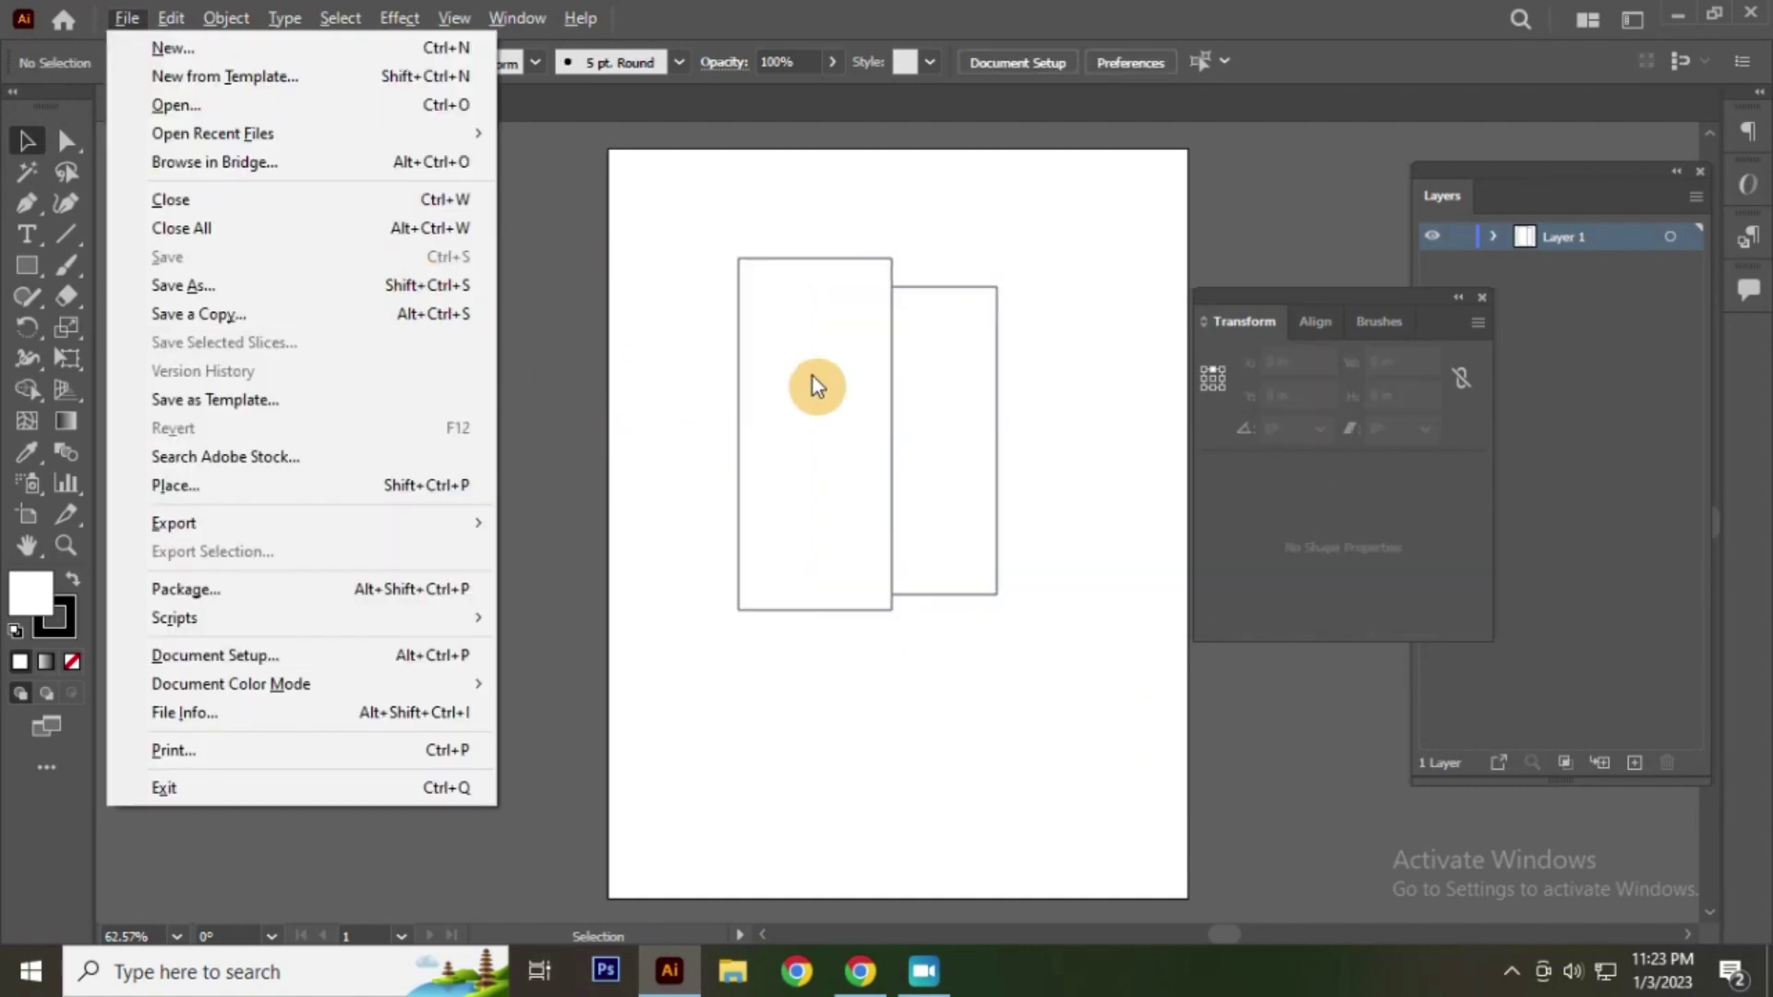
{"action": "key", "text": "c"}
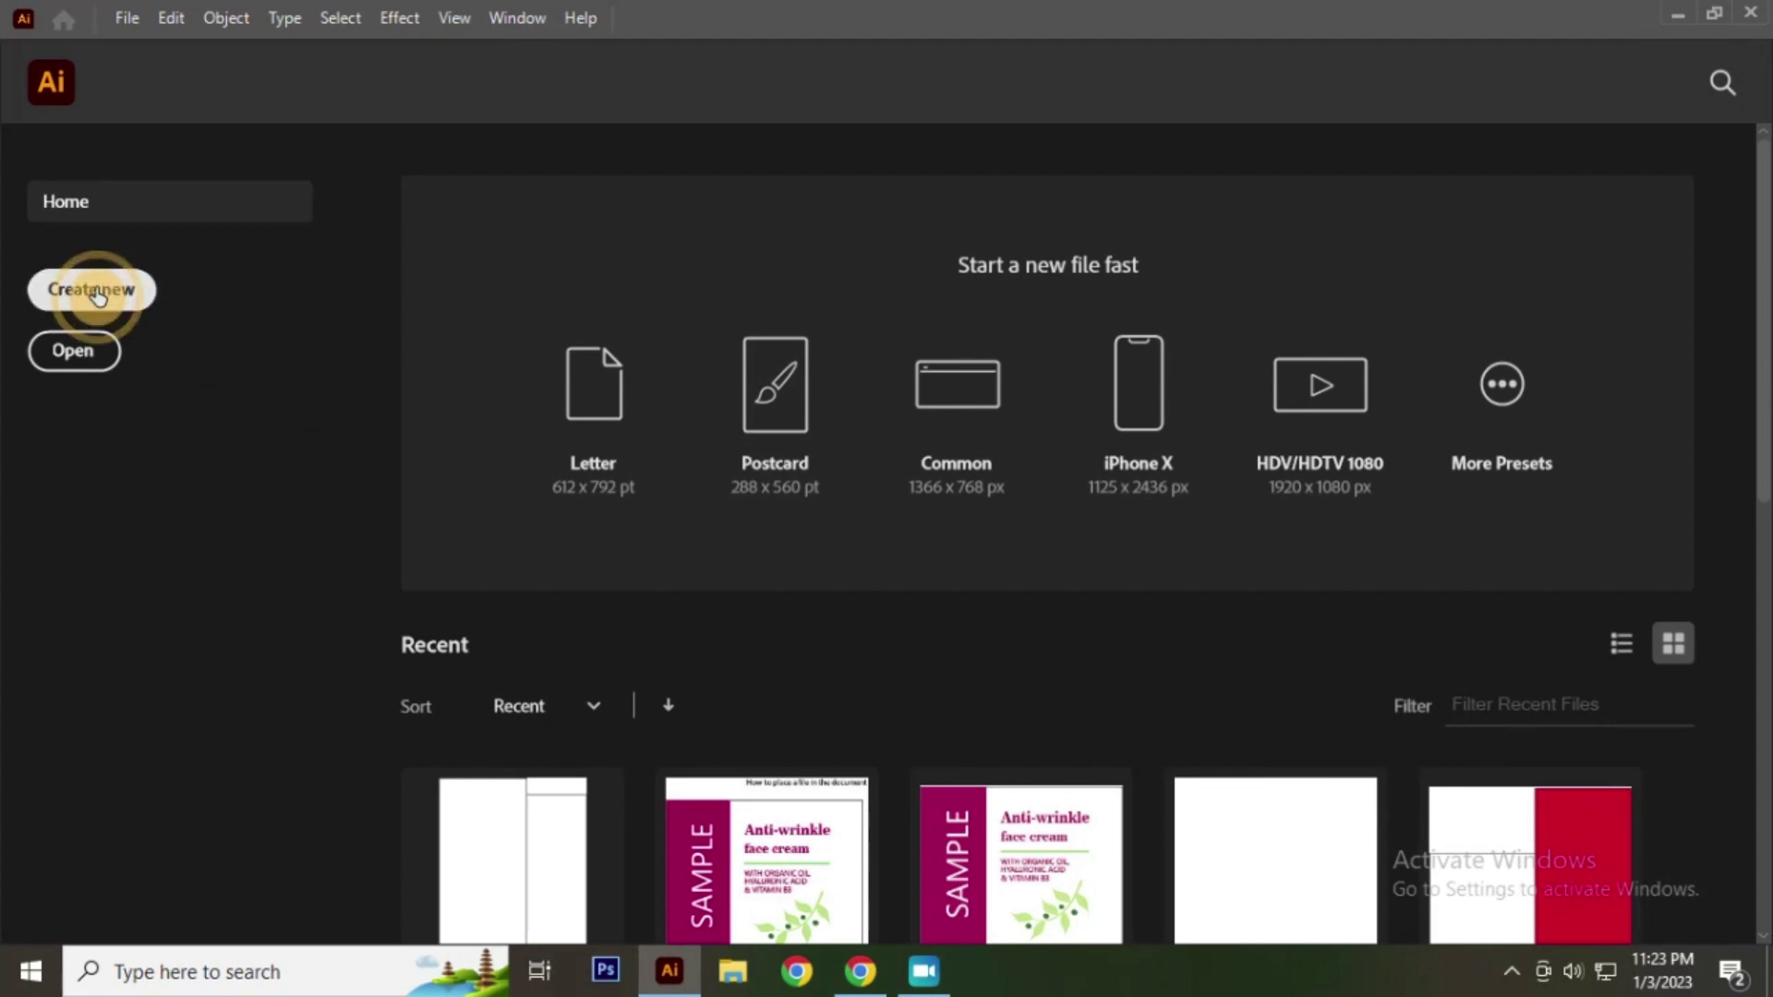
{"action": "left_click", "coordinate": [92, 288]}
{"action": "left_click", "coordinate": [1393, 892]}
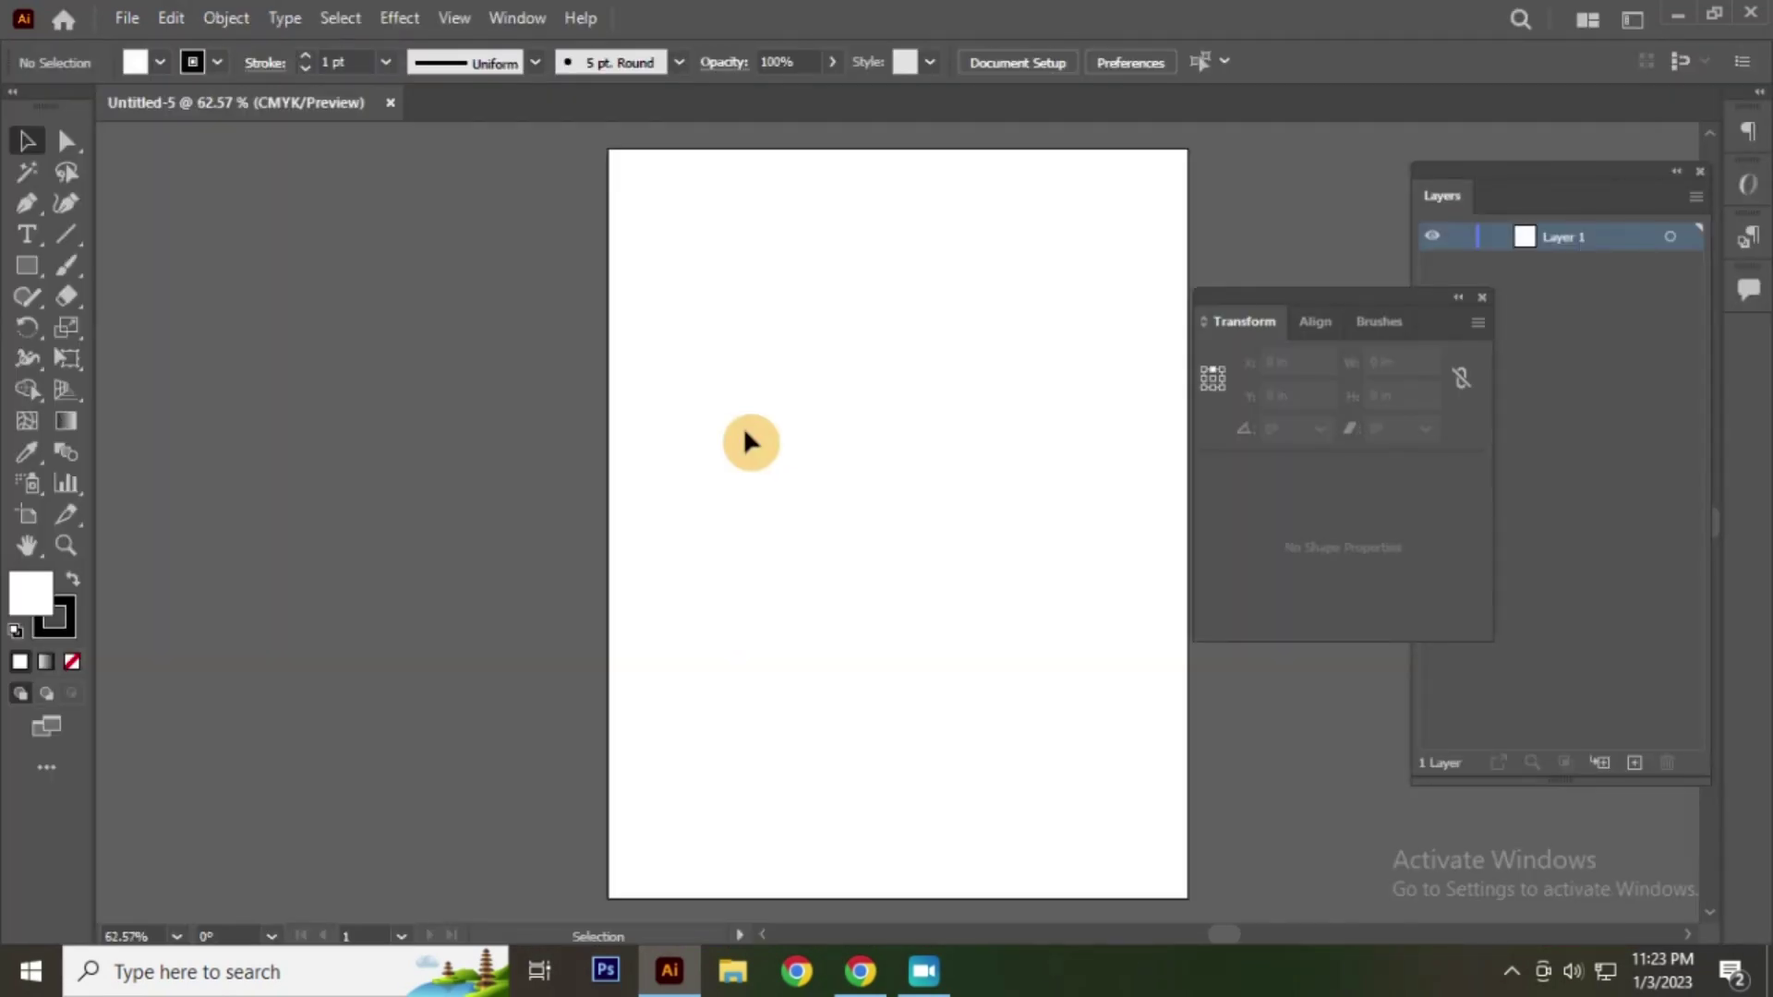
Step: Choose place.ai in the Place dialog with Link checked and confirm the placement
{"action": "left_click", "coordinate": [127, 20]}
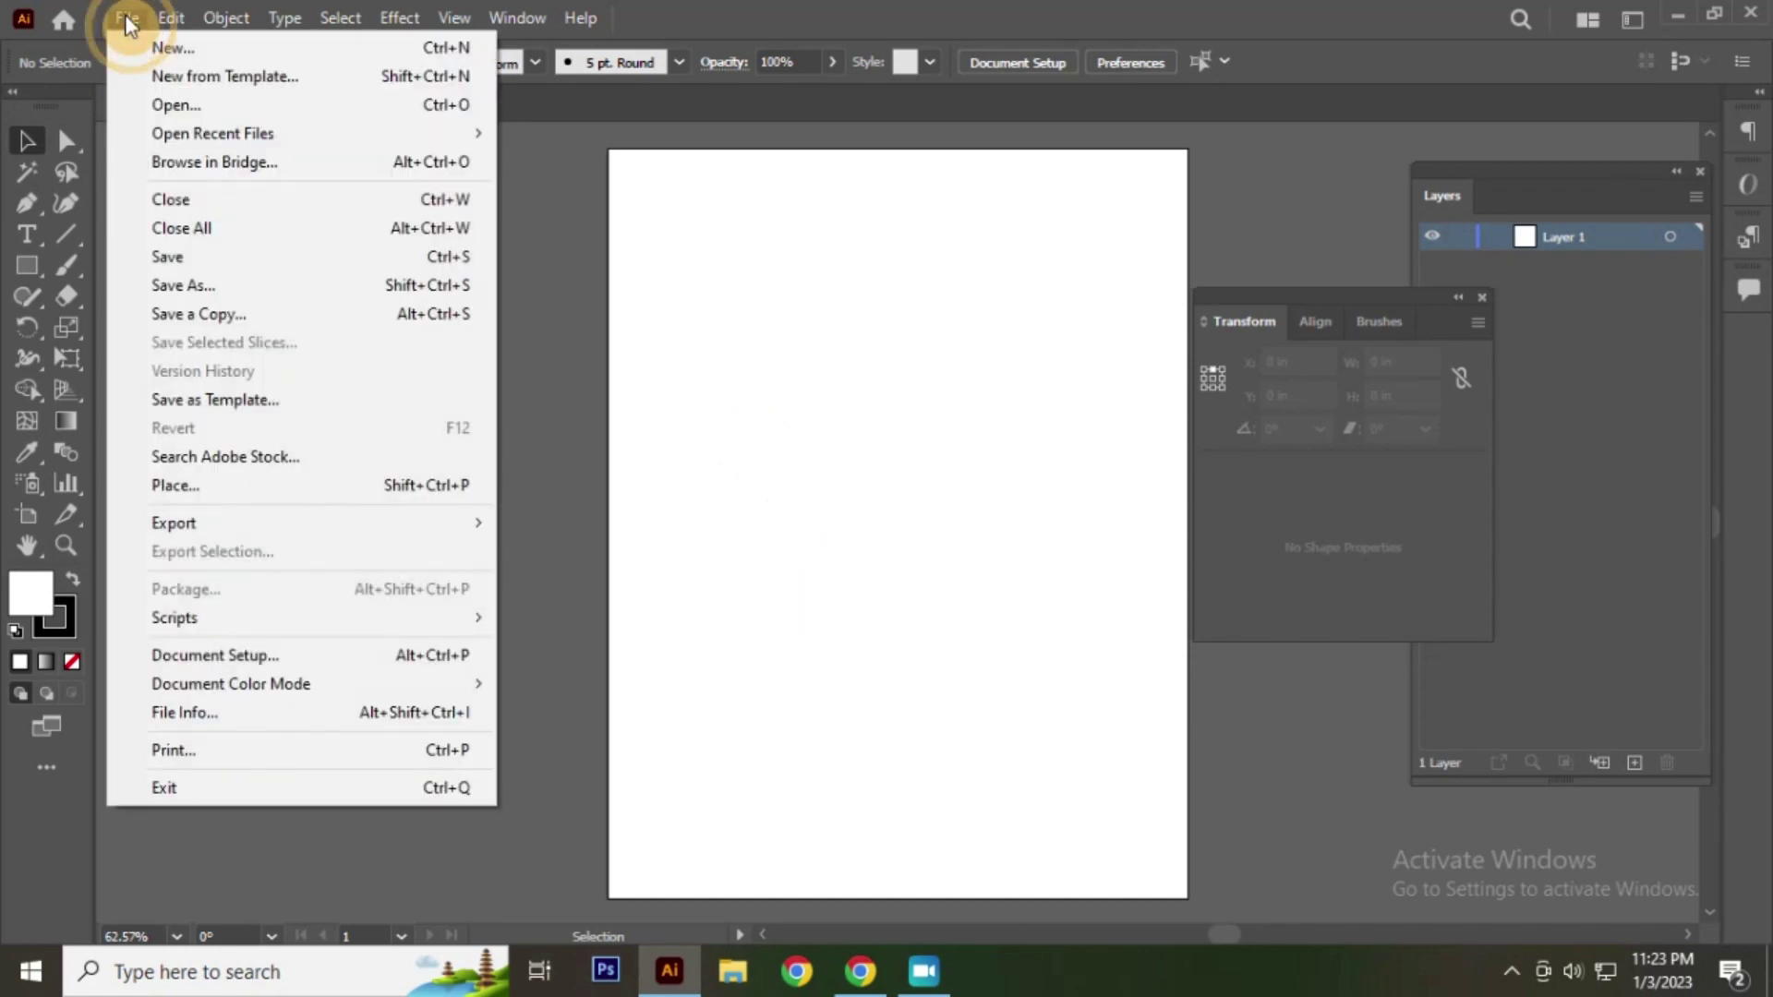
{"action": "left_click", "coordinate": [231, 499]}
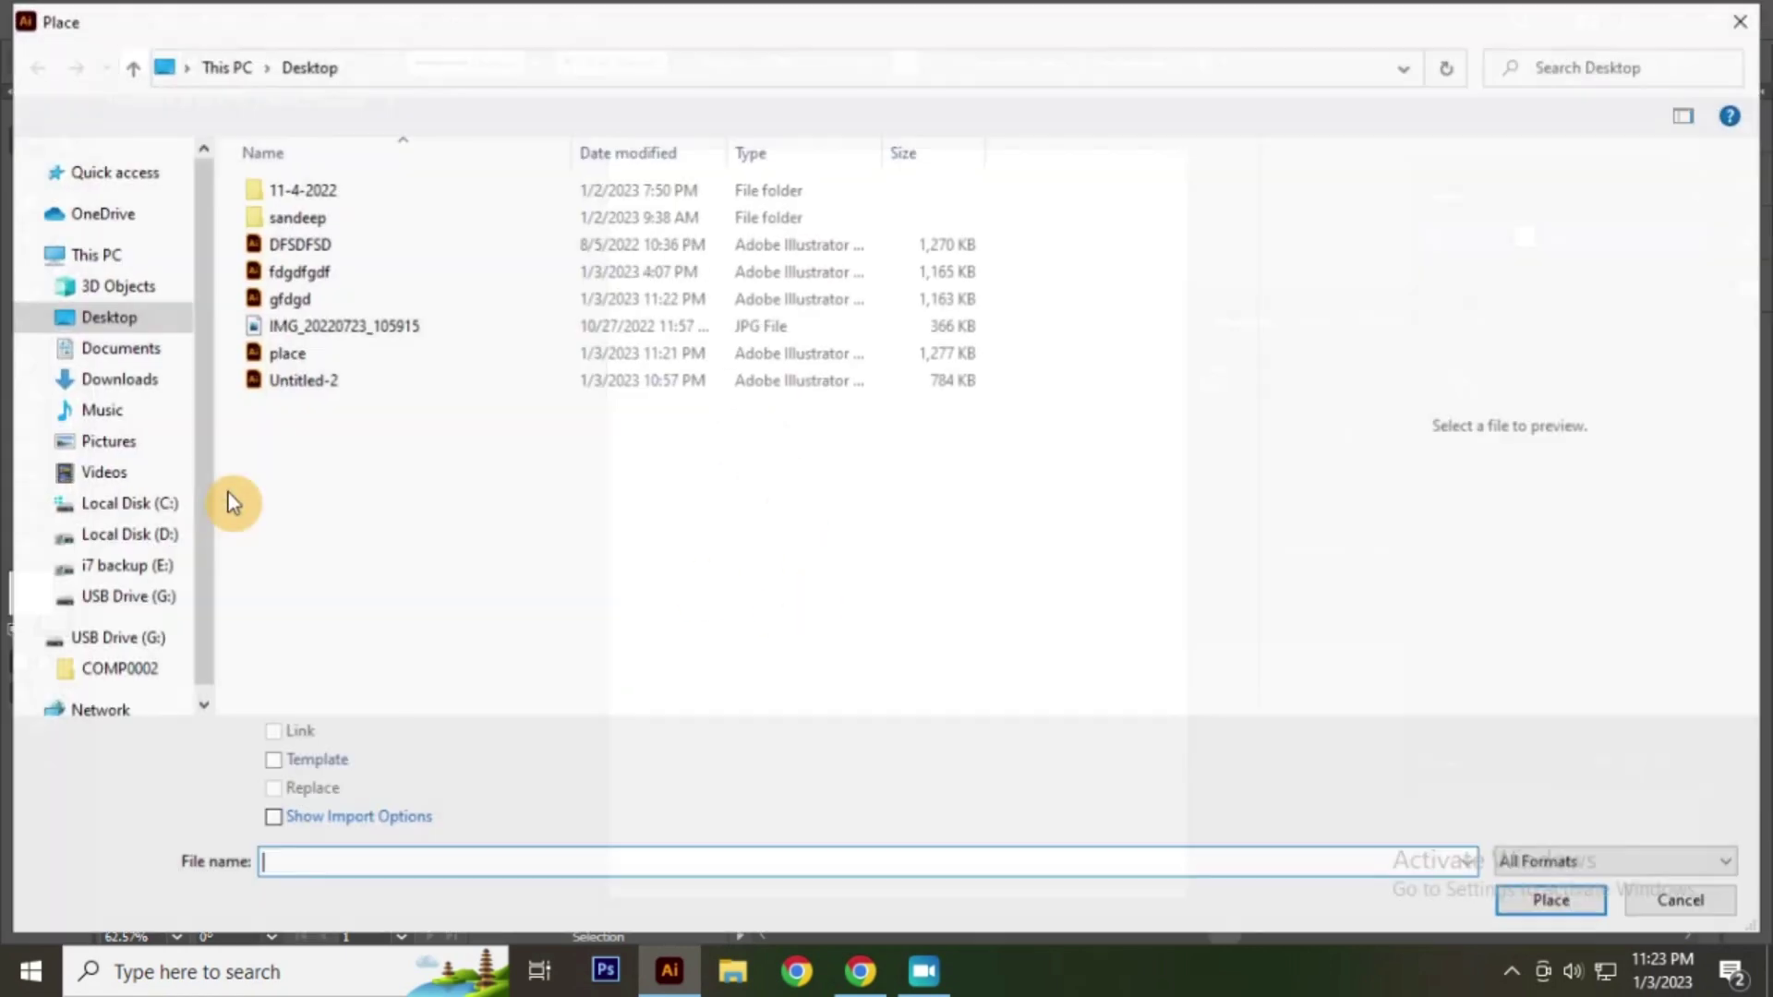
{"action": "left_click", "coordinate": [299, 302]}
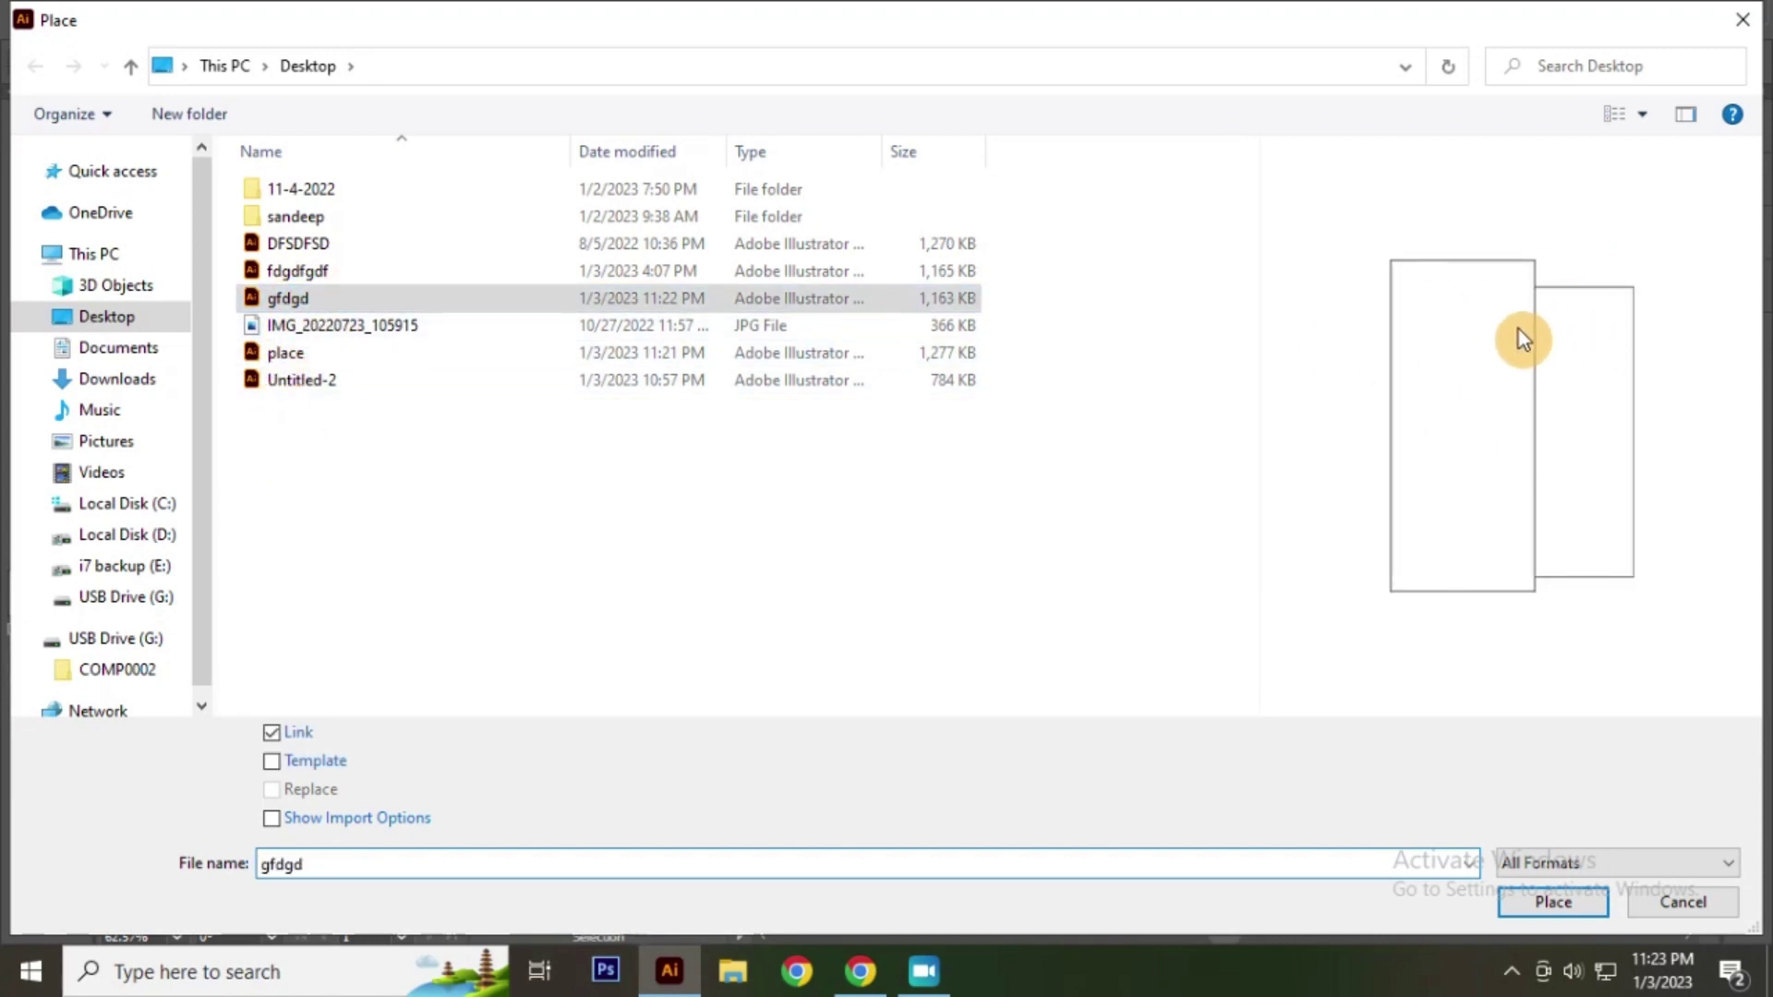
{"action": "left_click", "coordinate": [303, 356]}
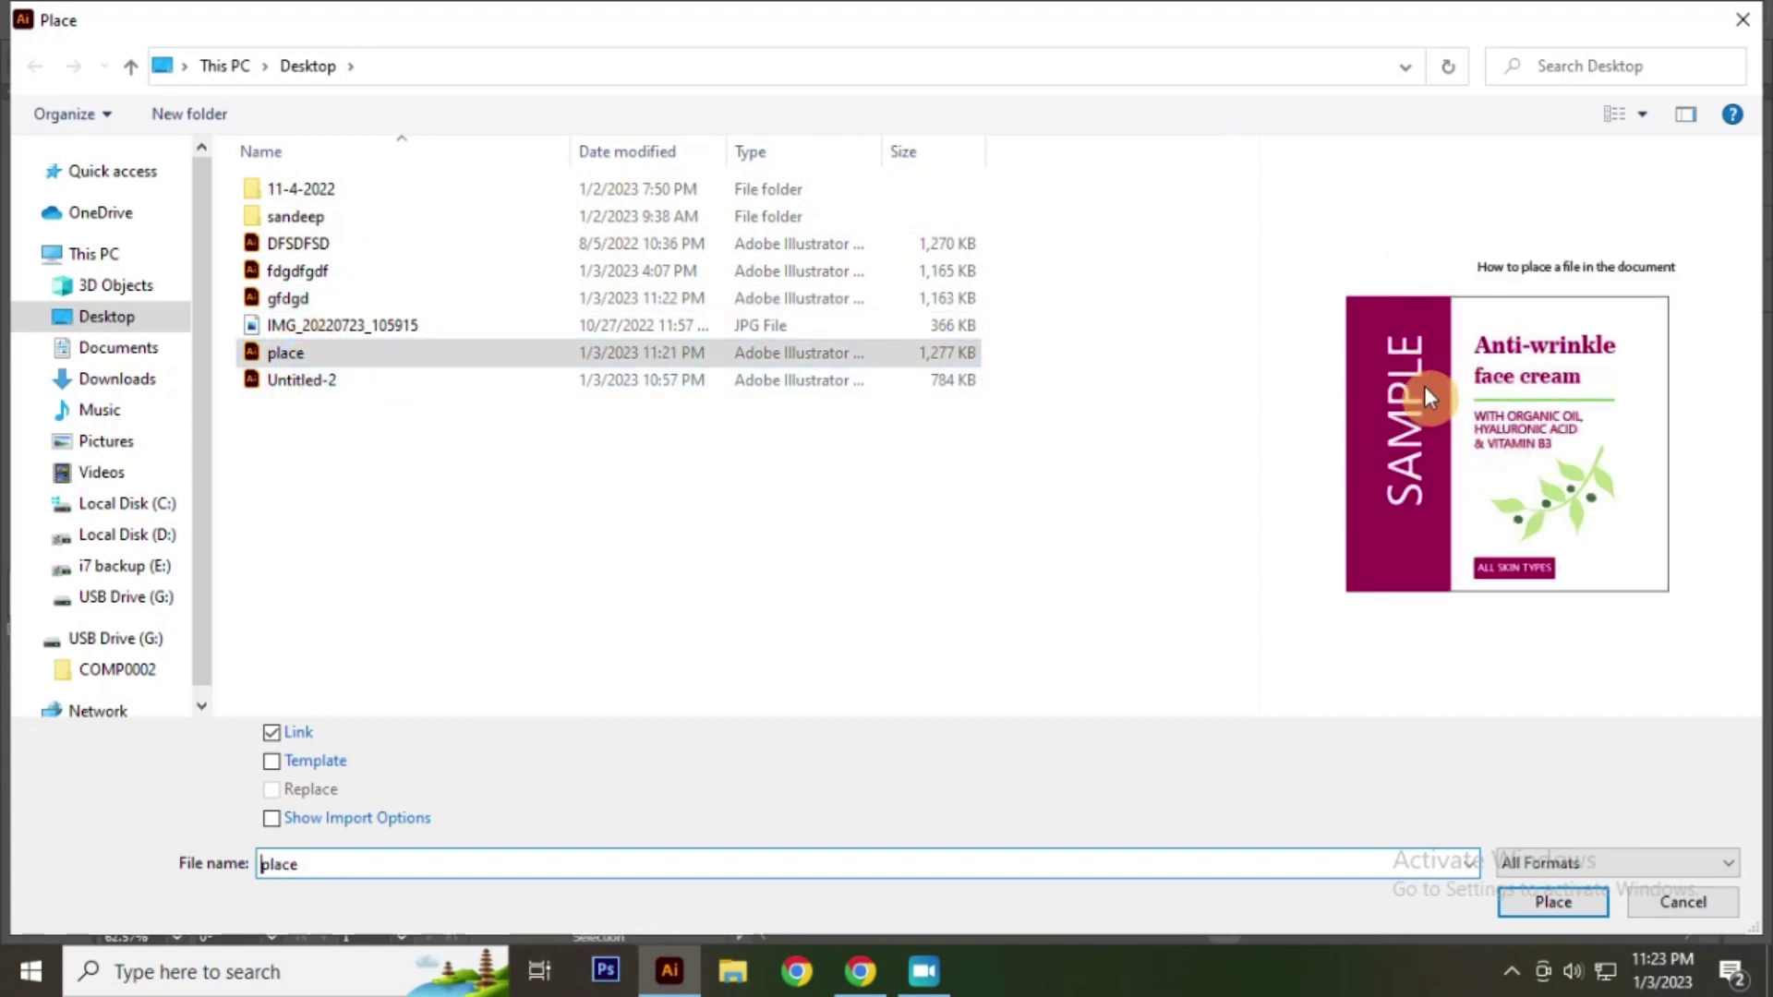
{"action": "double_click", "coordinate": [283, 354]}
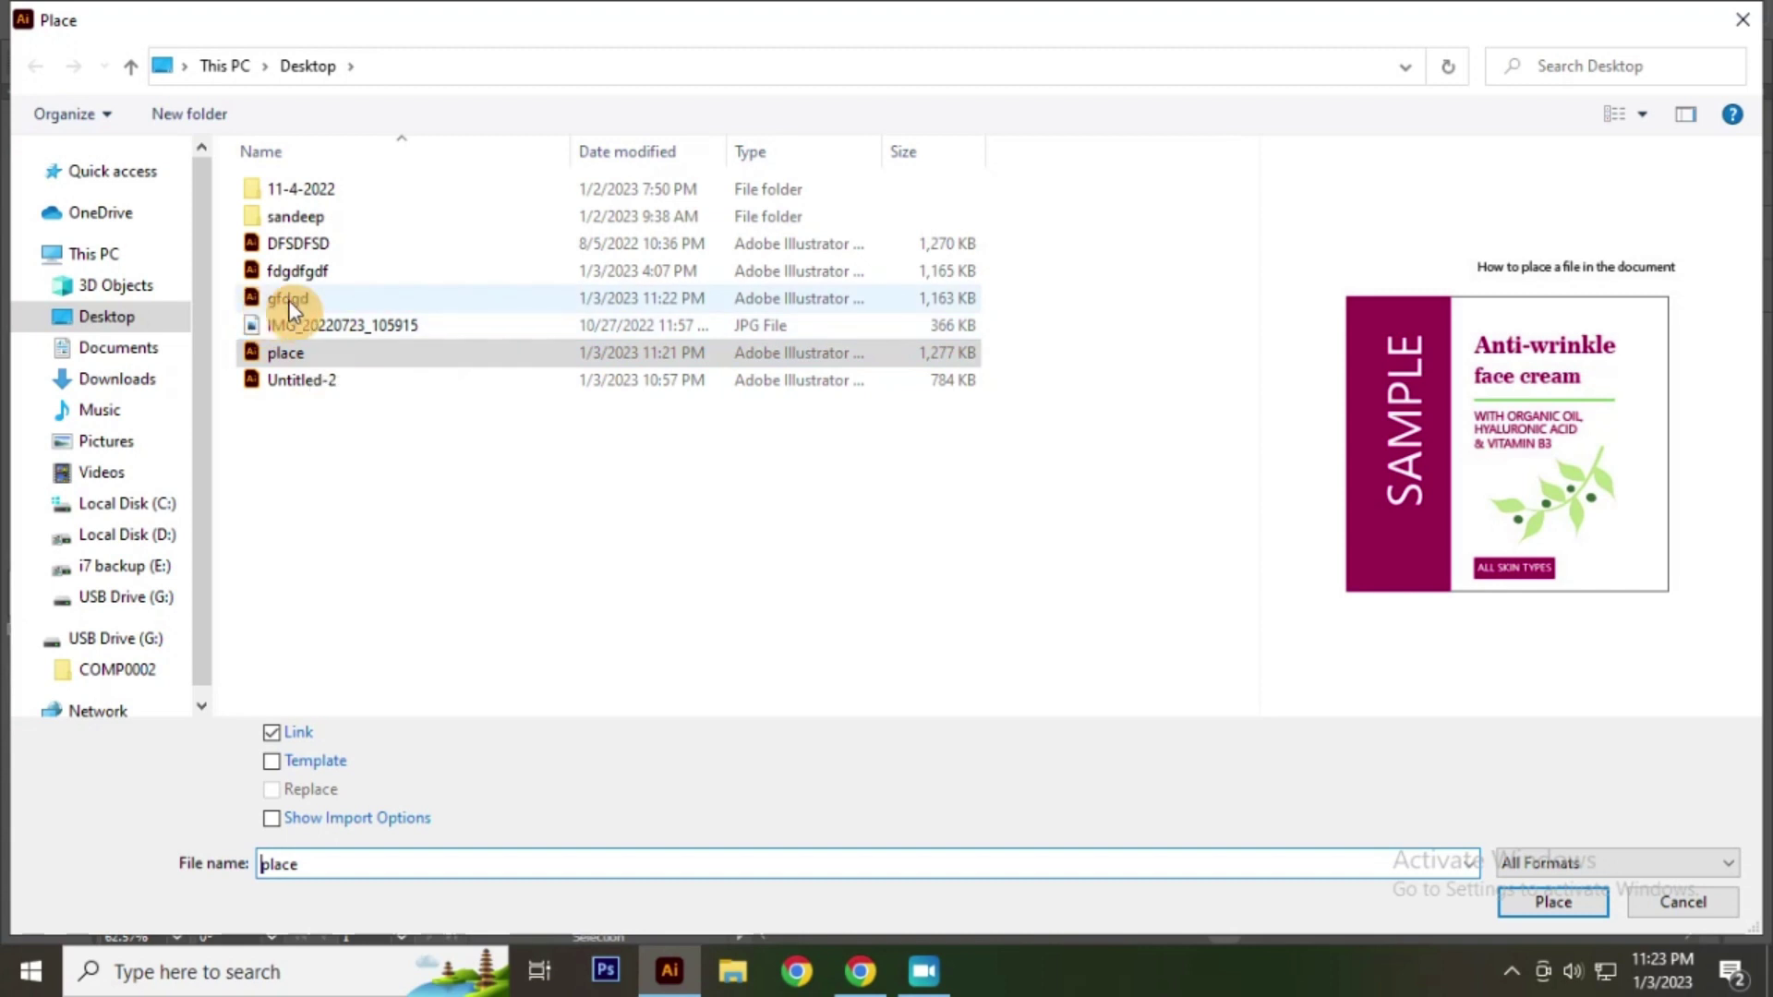
{"action": "left_click", "coordinate": [286, 298]}
{"action": "left_click", "coordinate": [286, 355]}
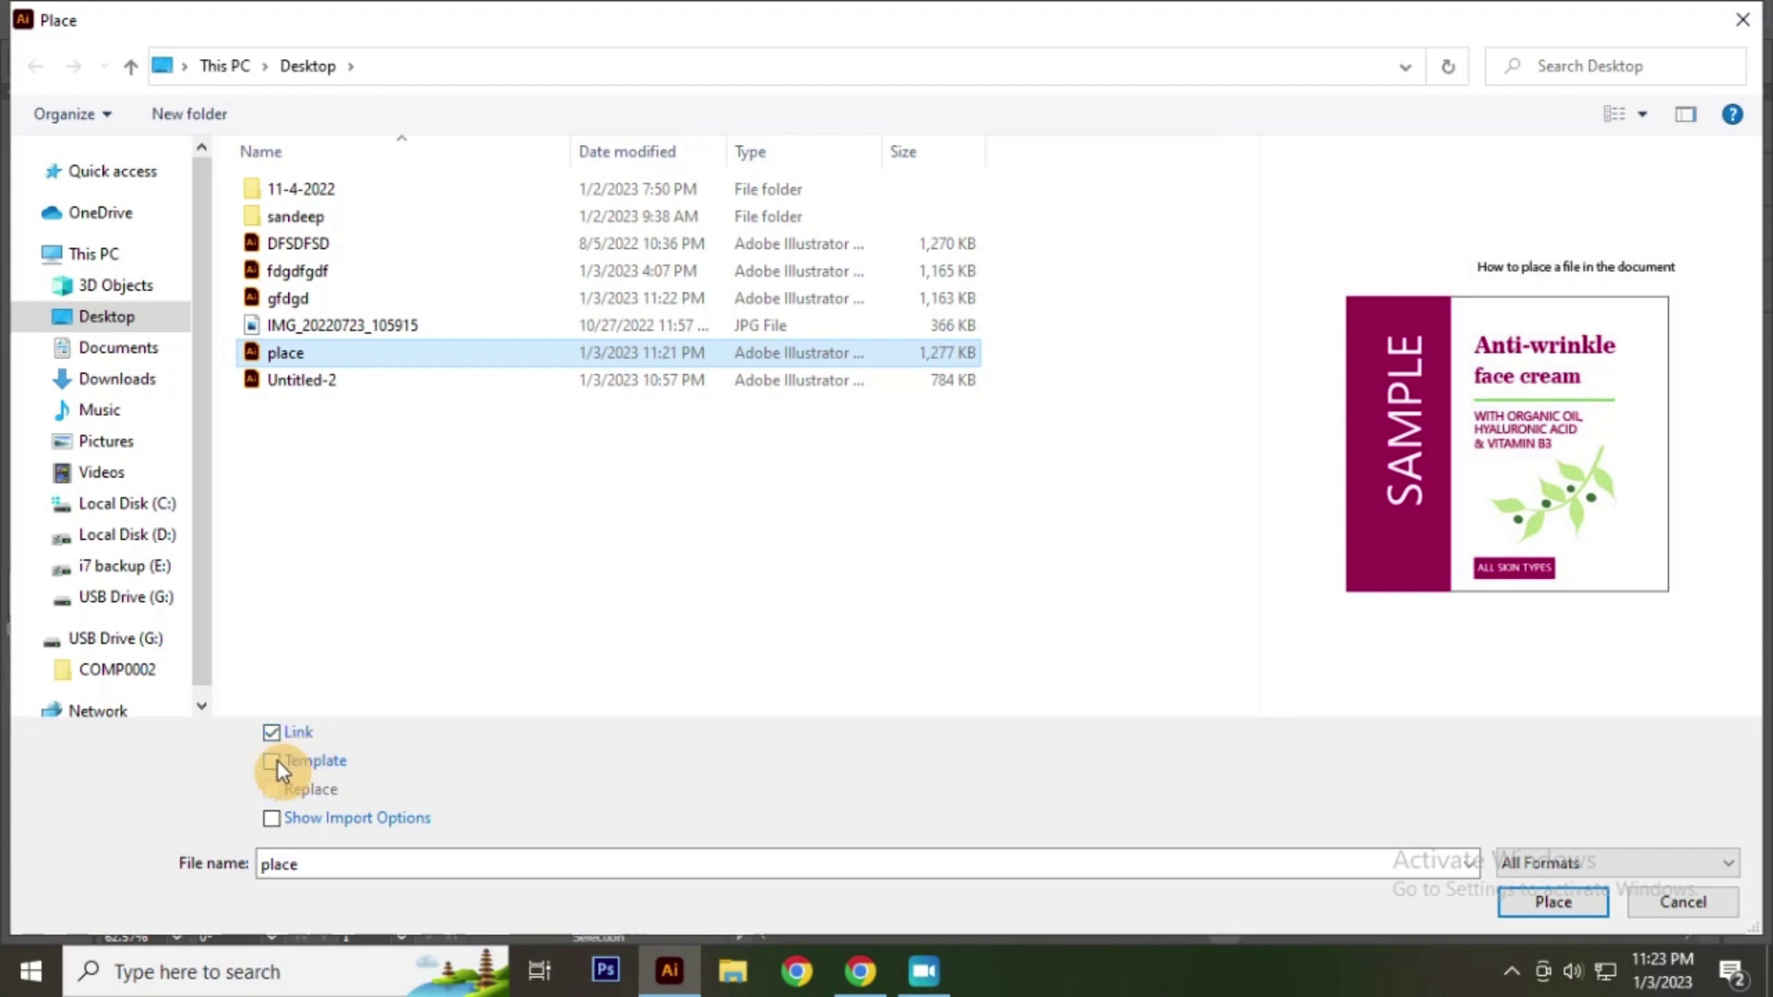
{"action": "left_click", "coordinate": [1585, 902]}
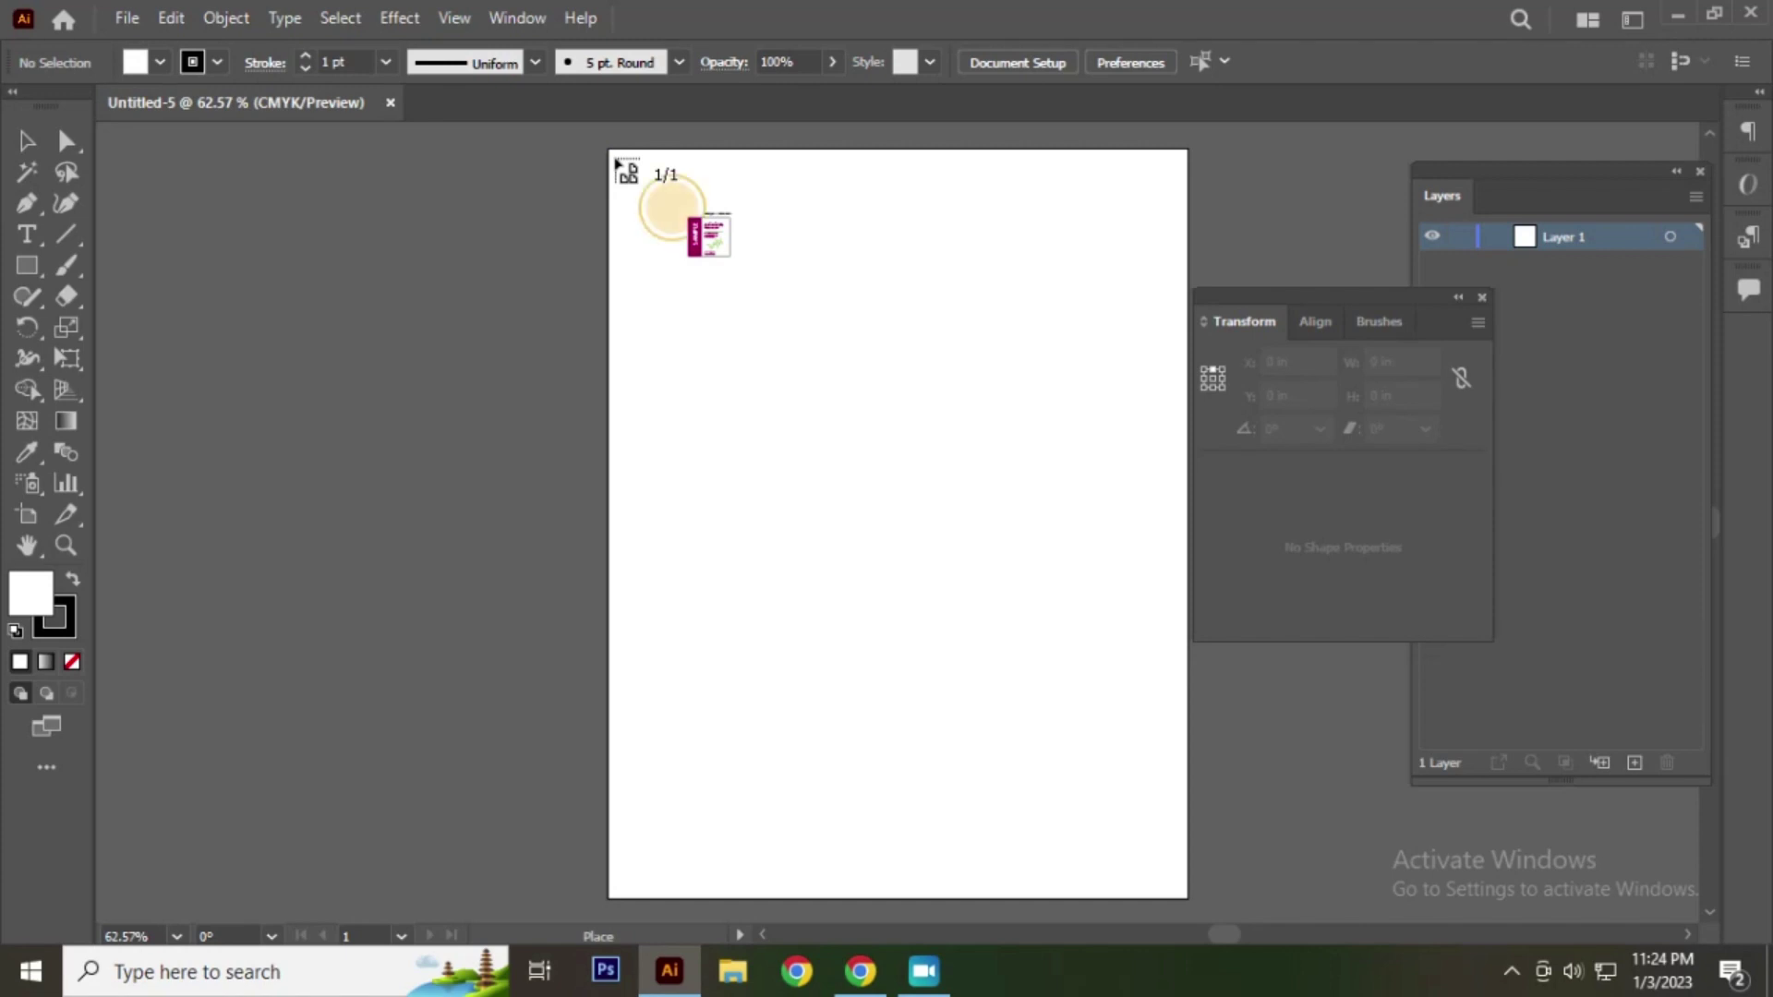
Step: Drop the linked place.ai label onto the artboard and move it down onto the page
{"action": "left_click", "coordinate": [614, 158]}
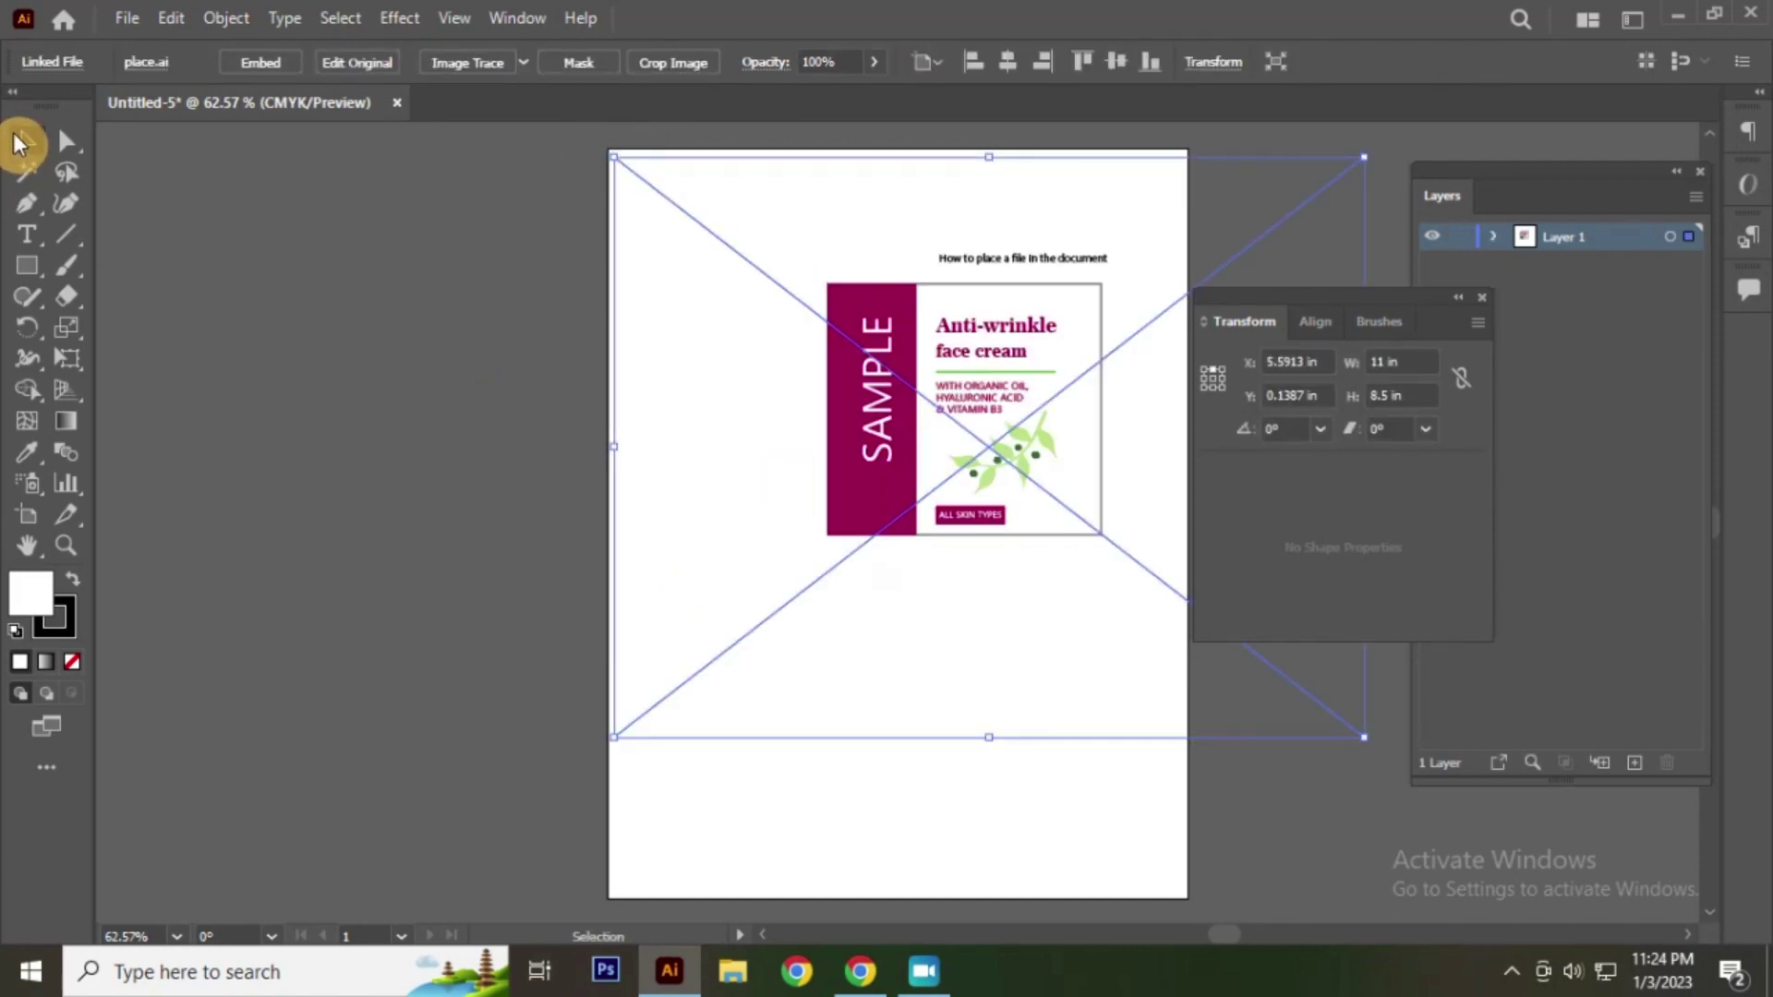
{"action": "left_click", "coordinate": [25, 142]}
{"action": "left_click_drag", "start_coordinate": [985, 361], "coordinate": [911, 429]}
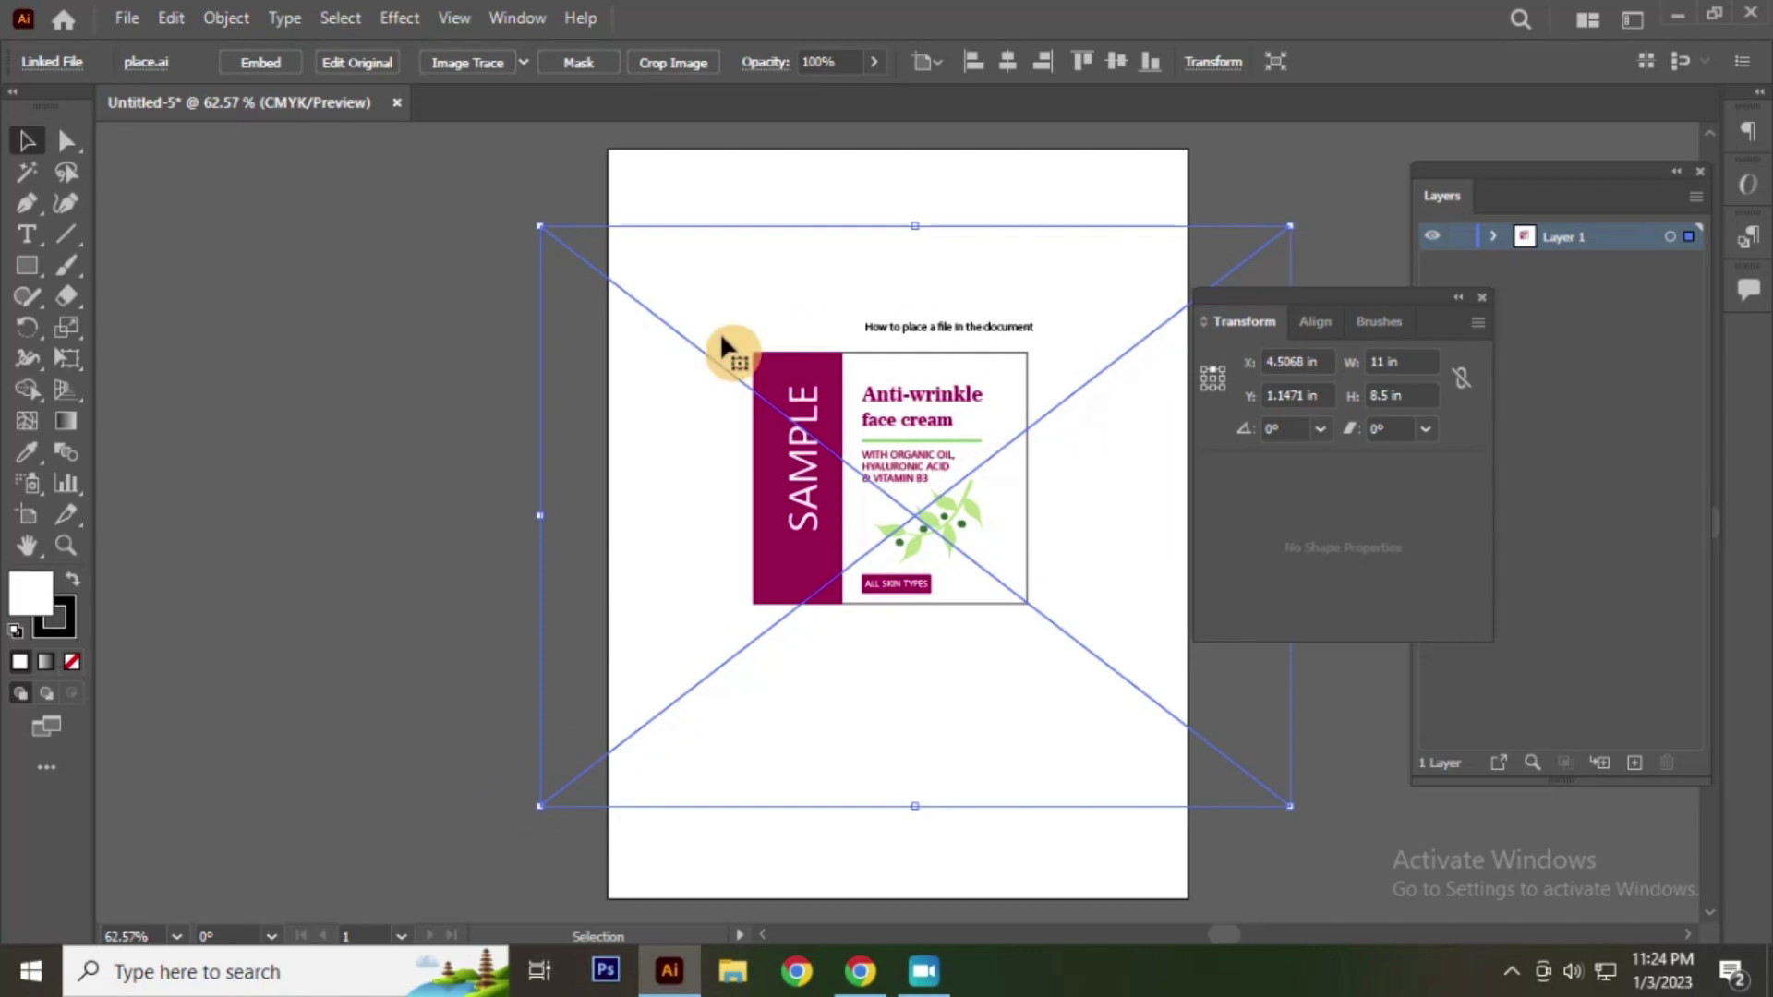
Step: Drag place.ai from the desktop into the document and select the placed linked label
{"action": "left_click", "coordinate": [669, 970]}
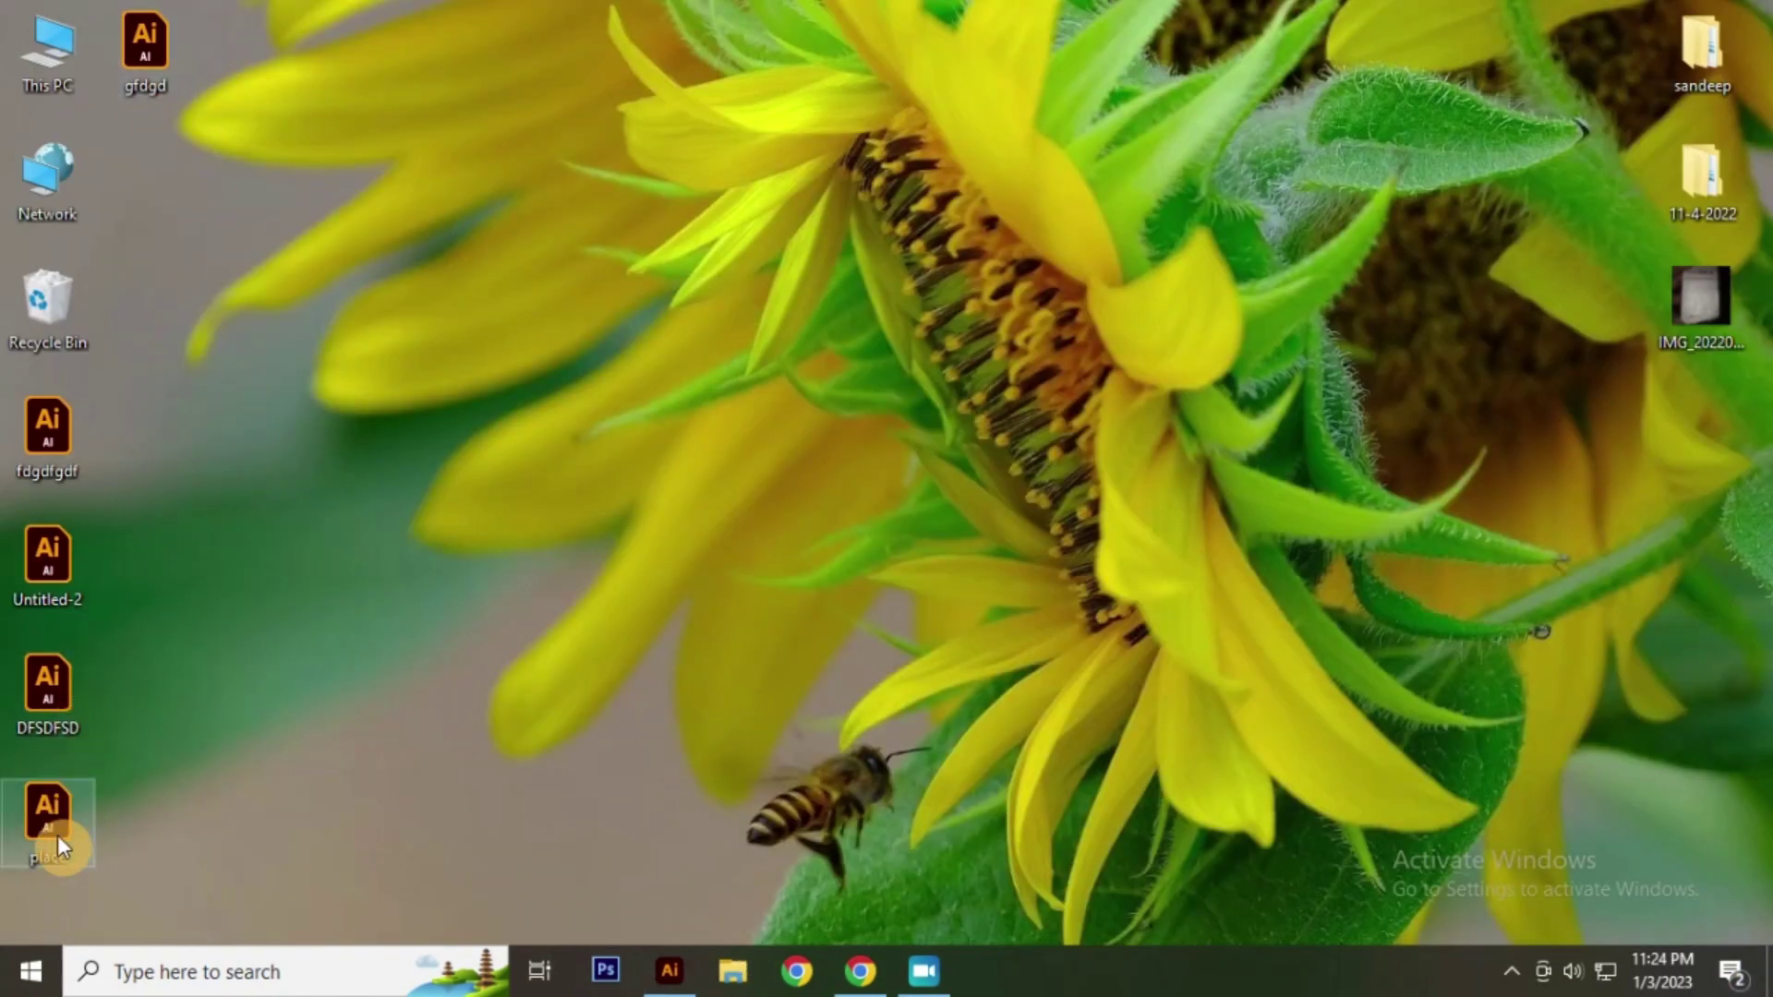
{"action": "left_click_drag", "start_coordinate": [54, 868], "coordinate": [878, 343]}
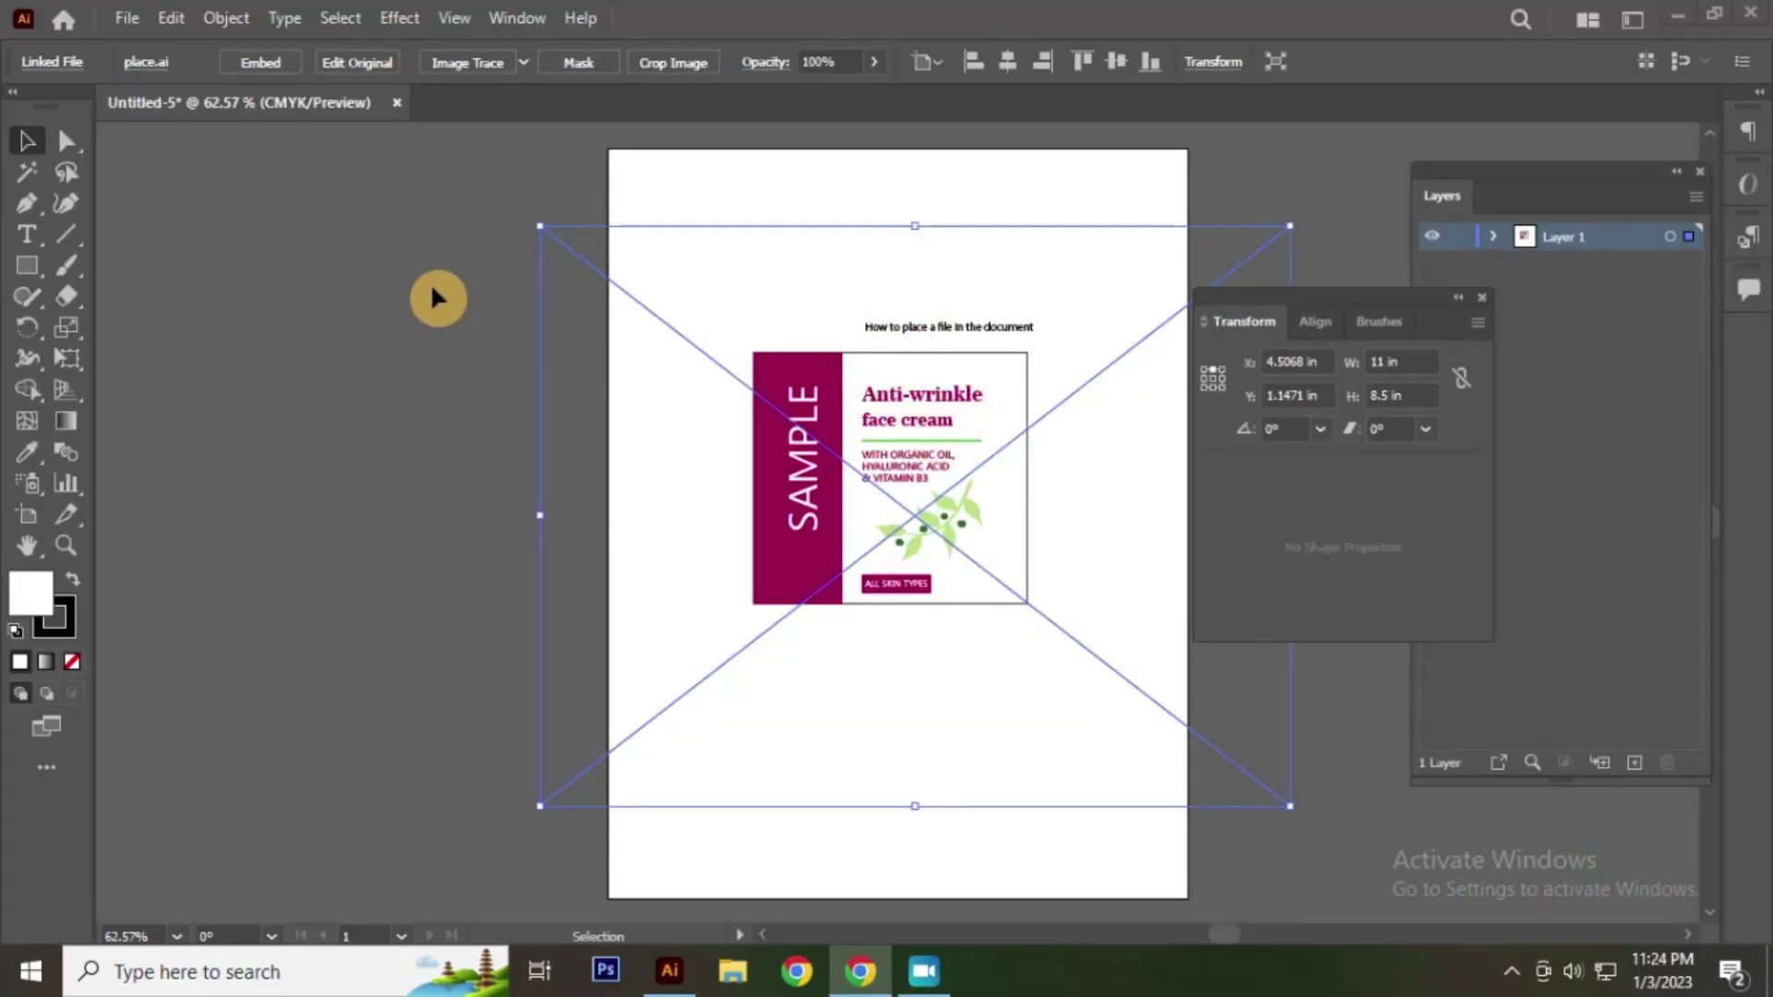
{"action": "left_click", "coordinate": [504, 295]}
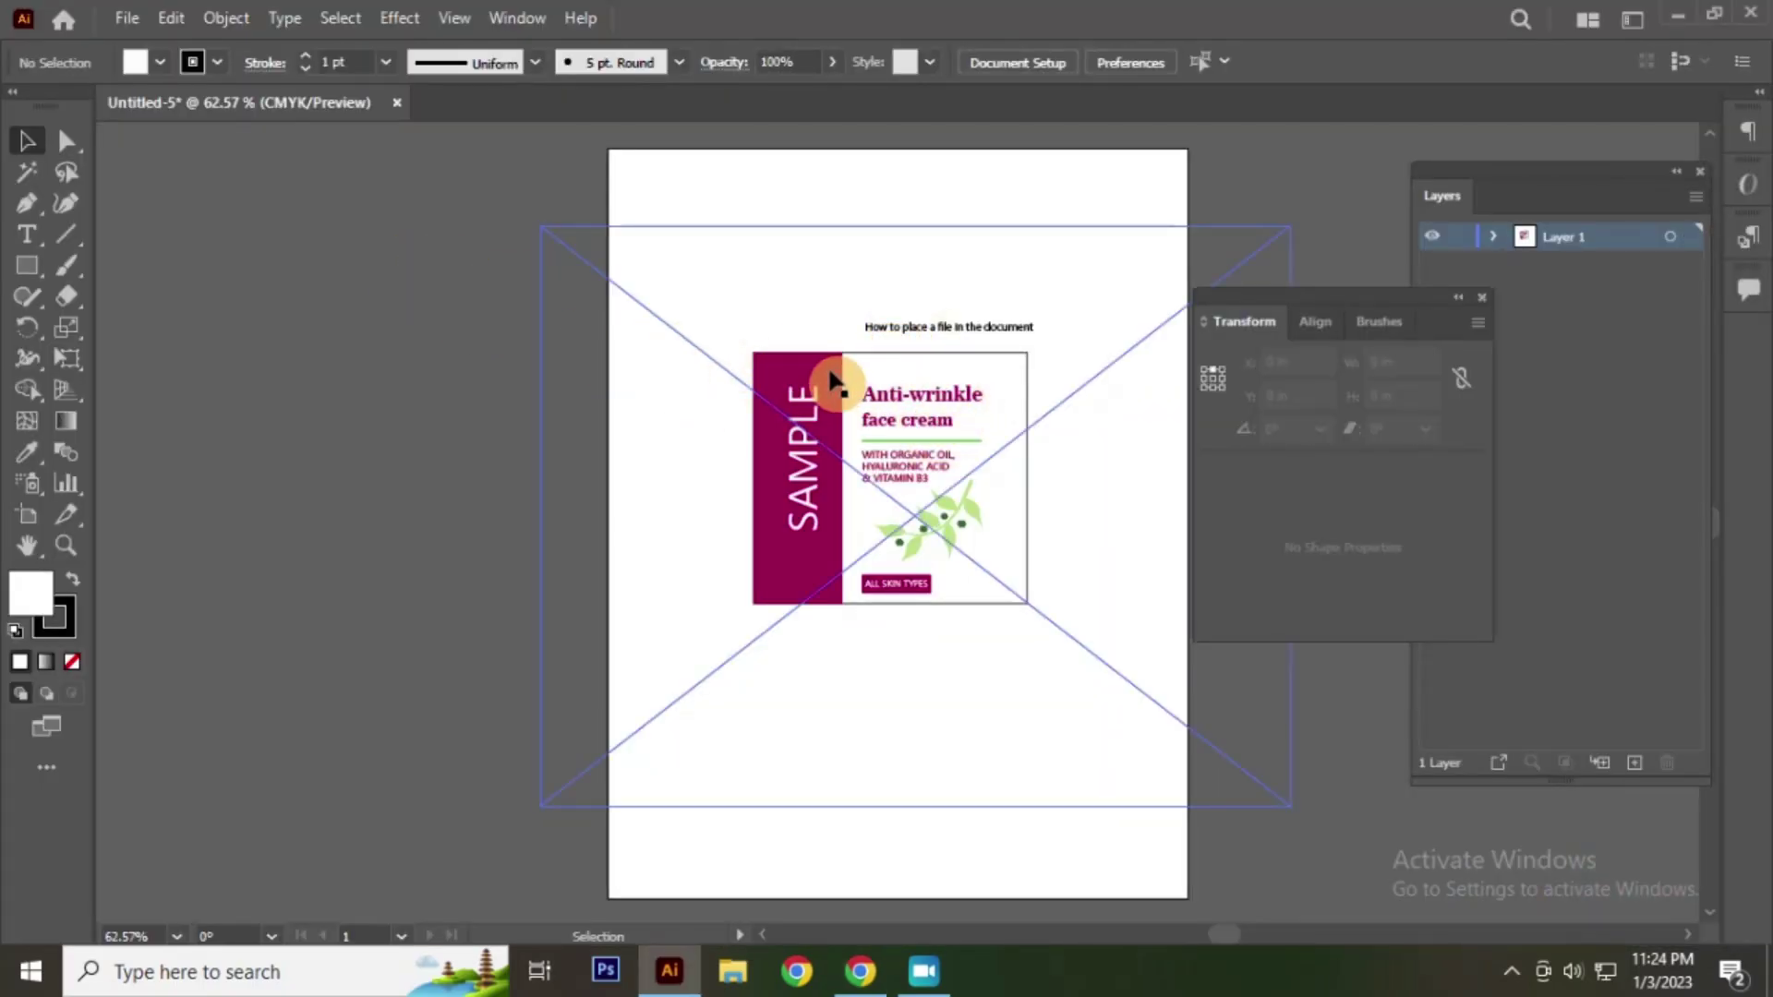
{"action": "left_click", "coordinate": [380, 303]}
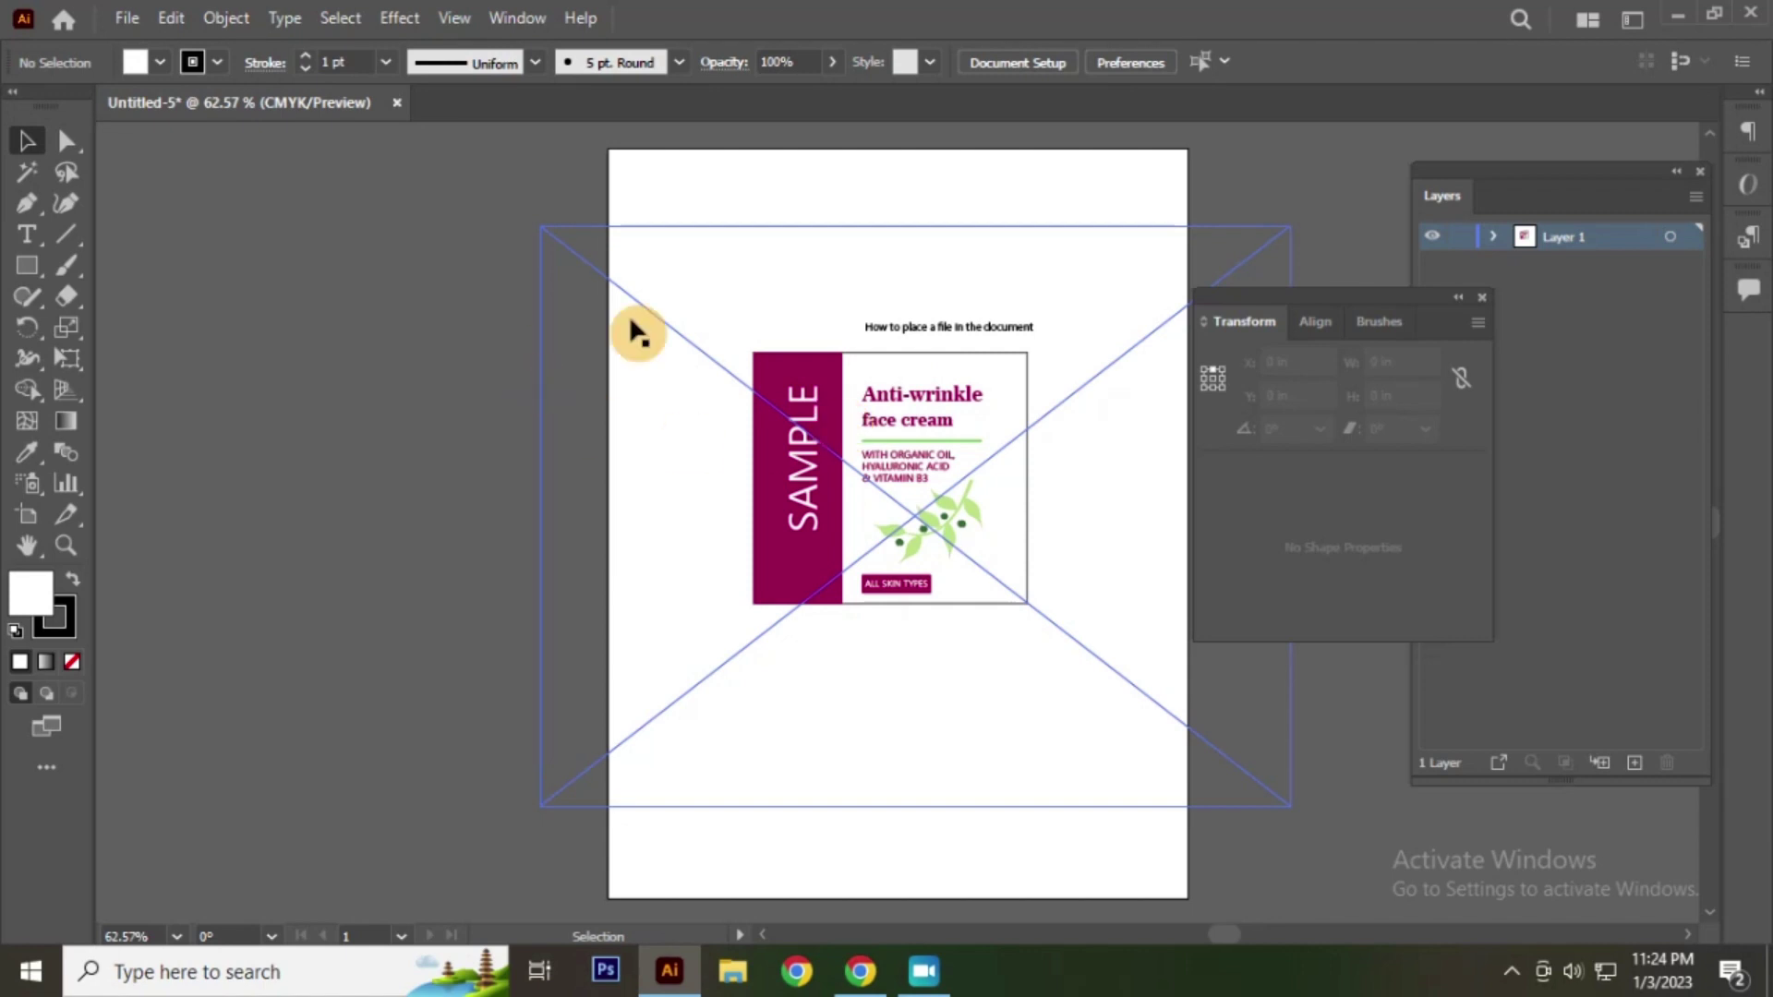
{"action": "left_click", "coordinate": [718, 368]}
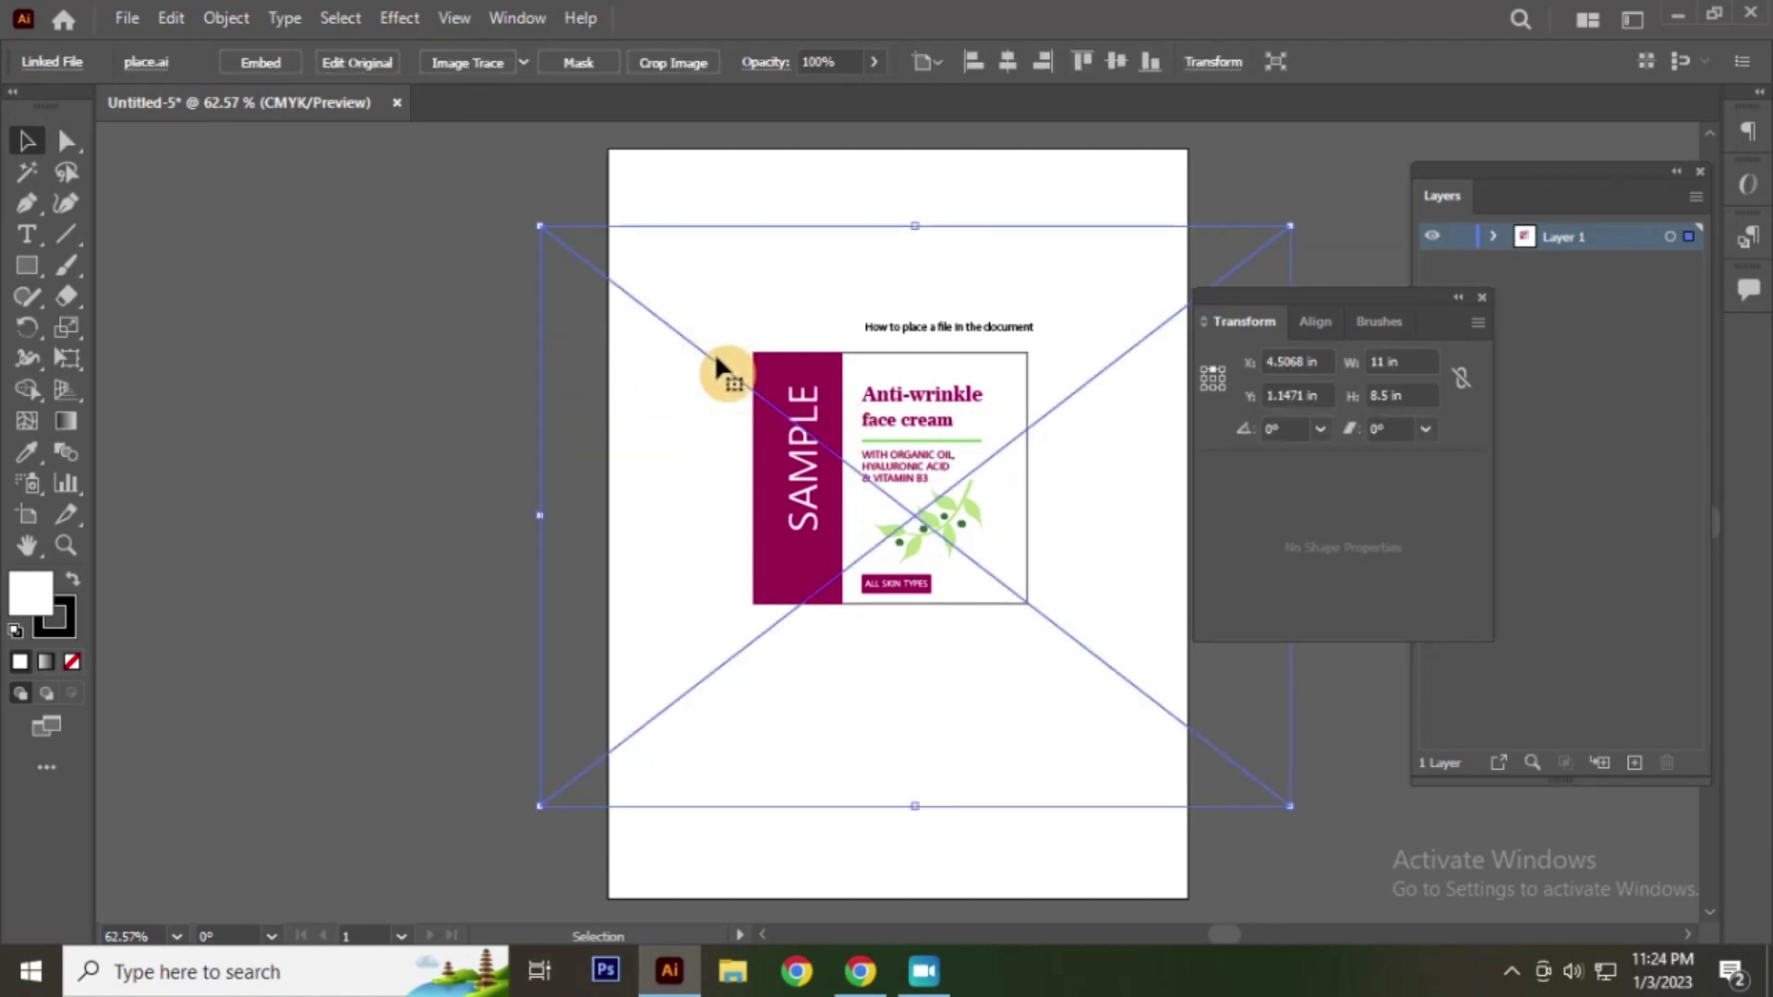
{"action": "left_click", "coordinate": [255, 65]}
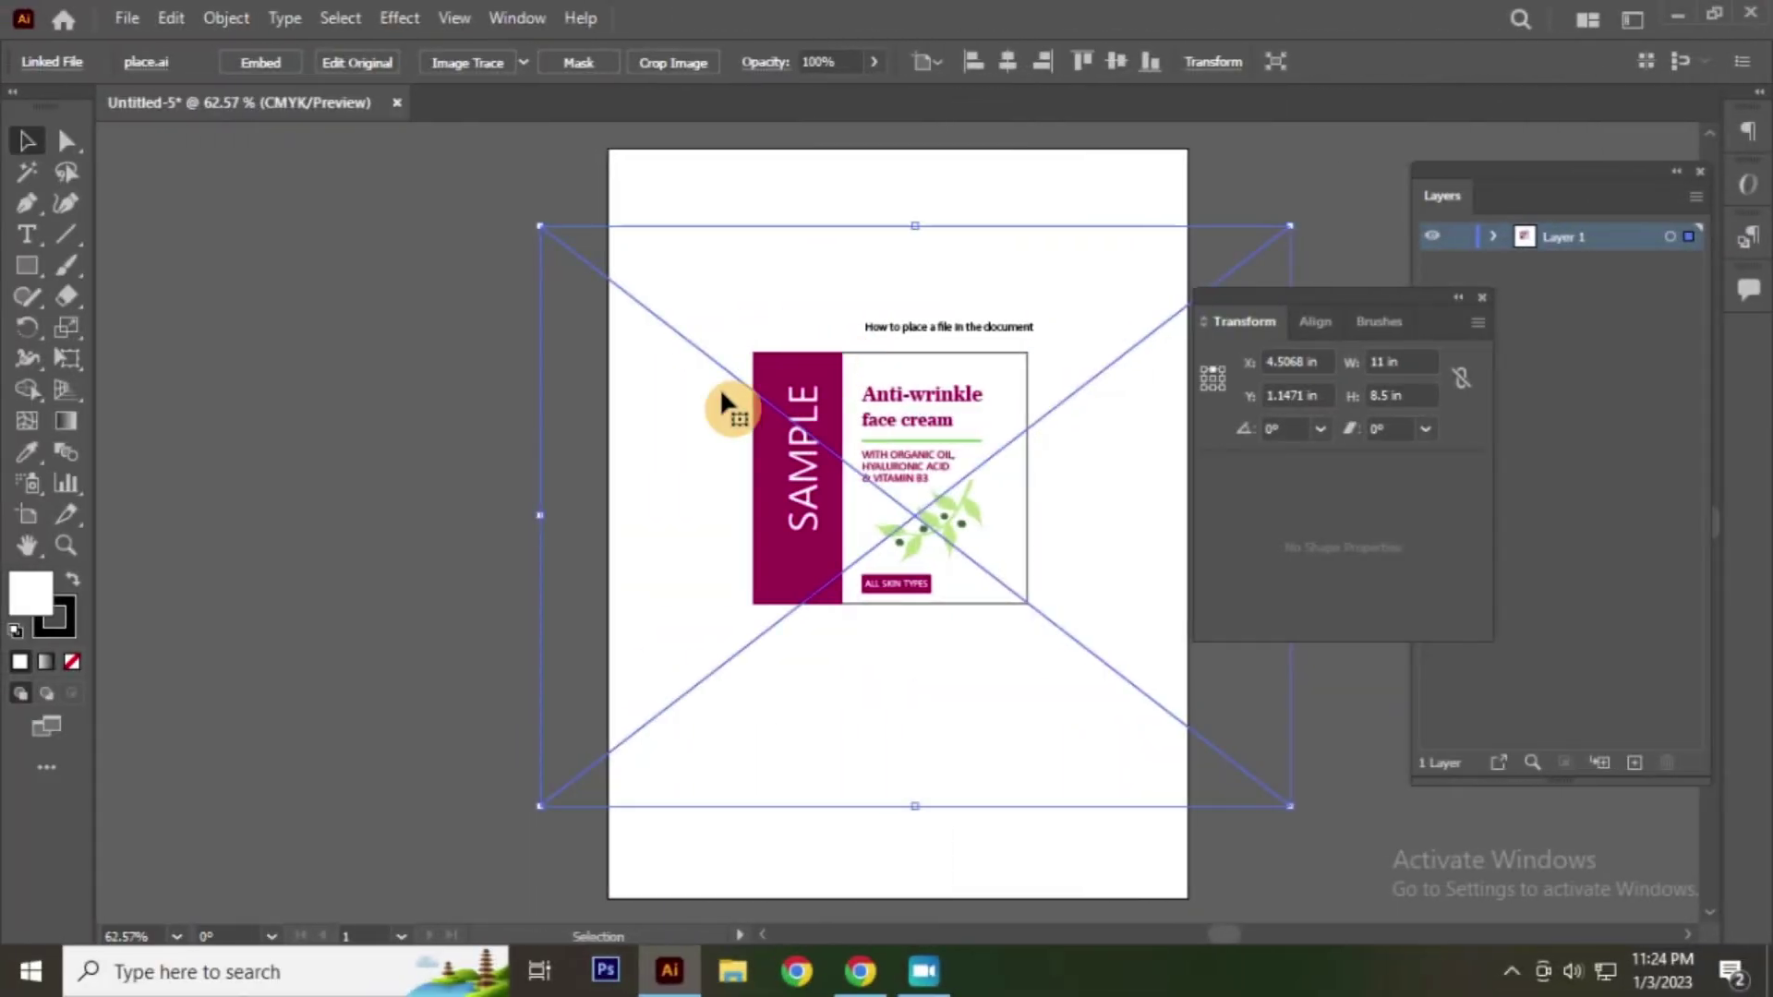
{"action": "left_click", "coordinate": [284, 65]}
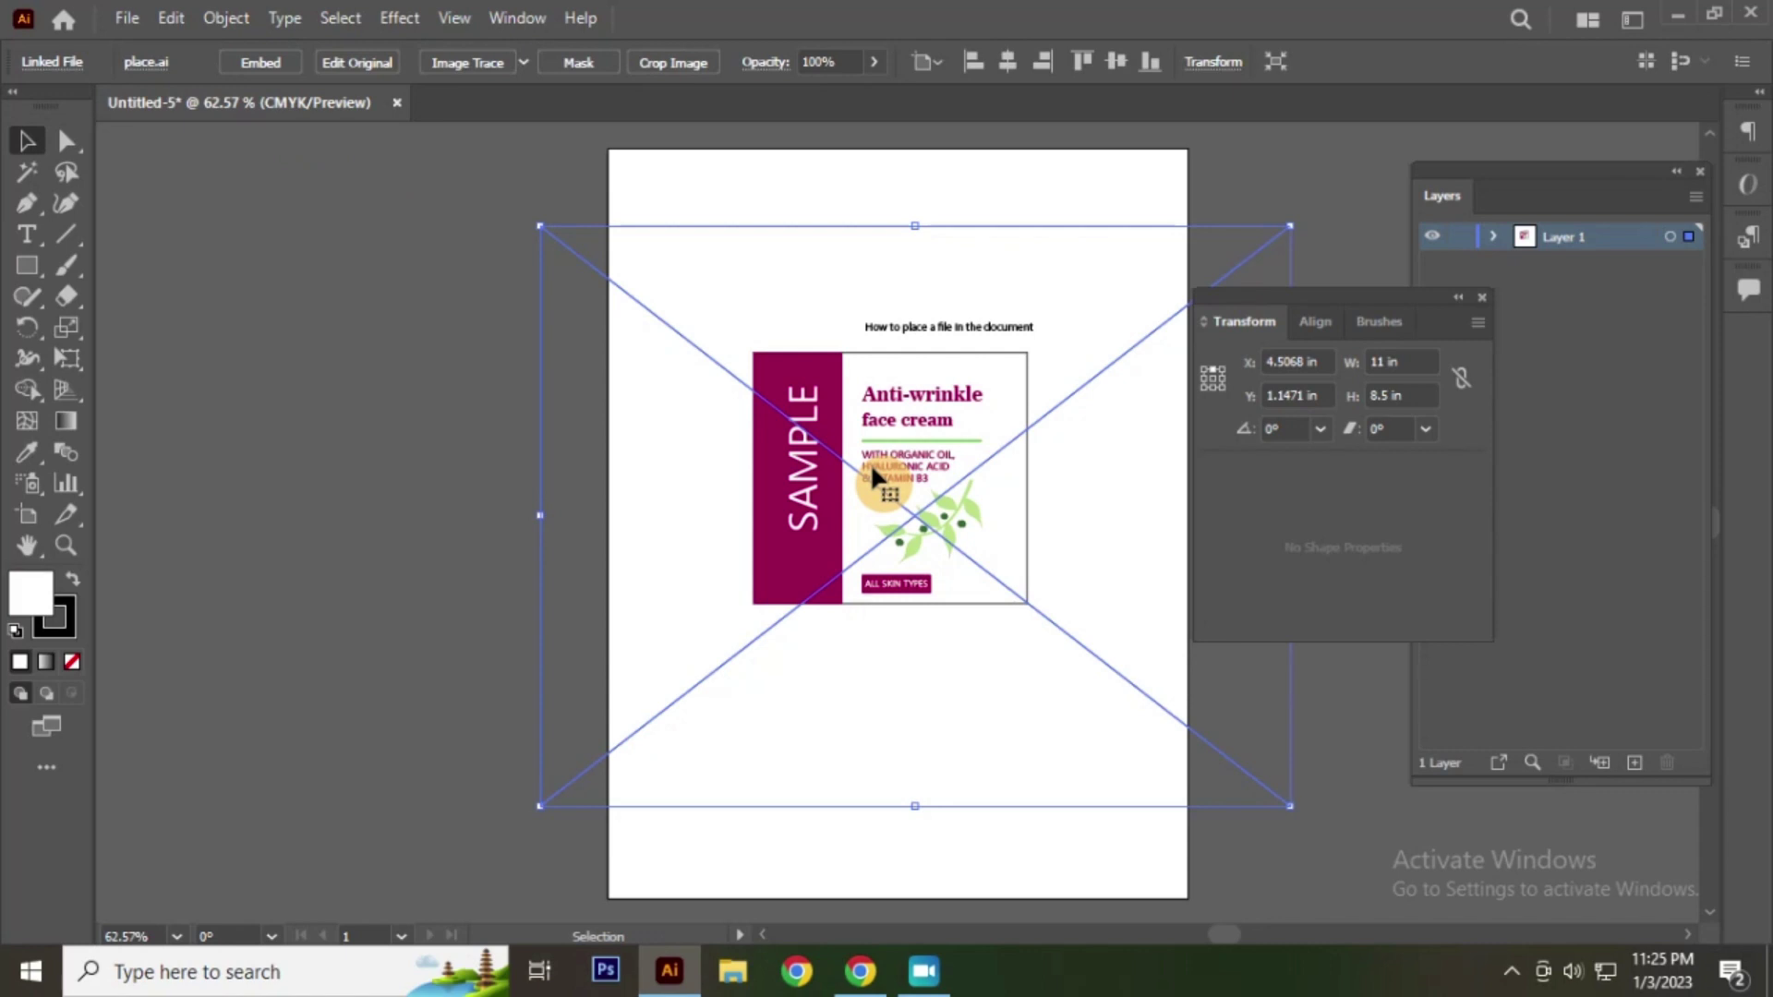
Step: Embed the linked label, accept the warning, move it left and ungroup it
{"action": "left_click", "coordinate": [262, 63]}
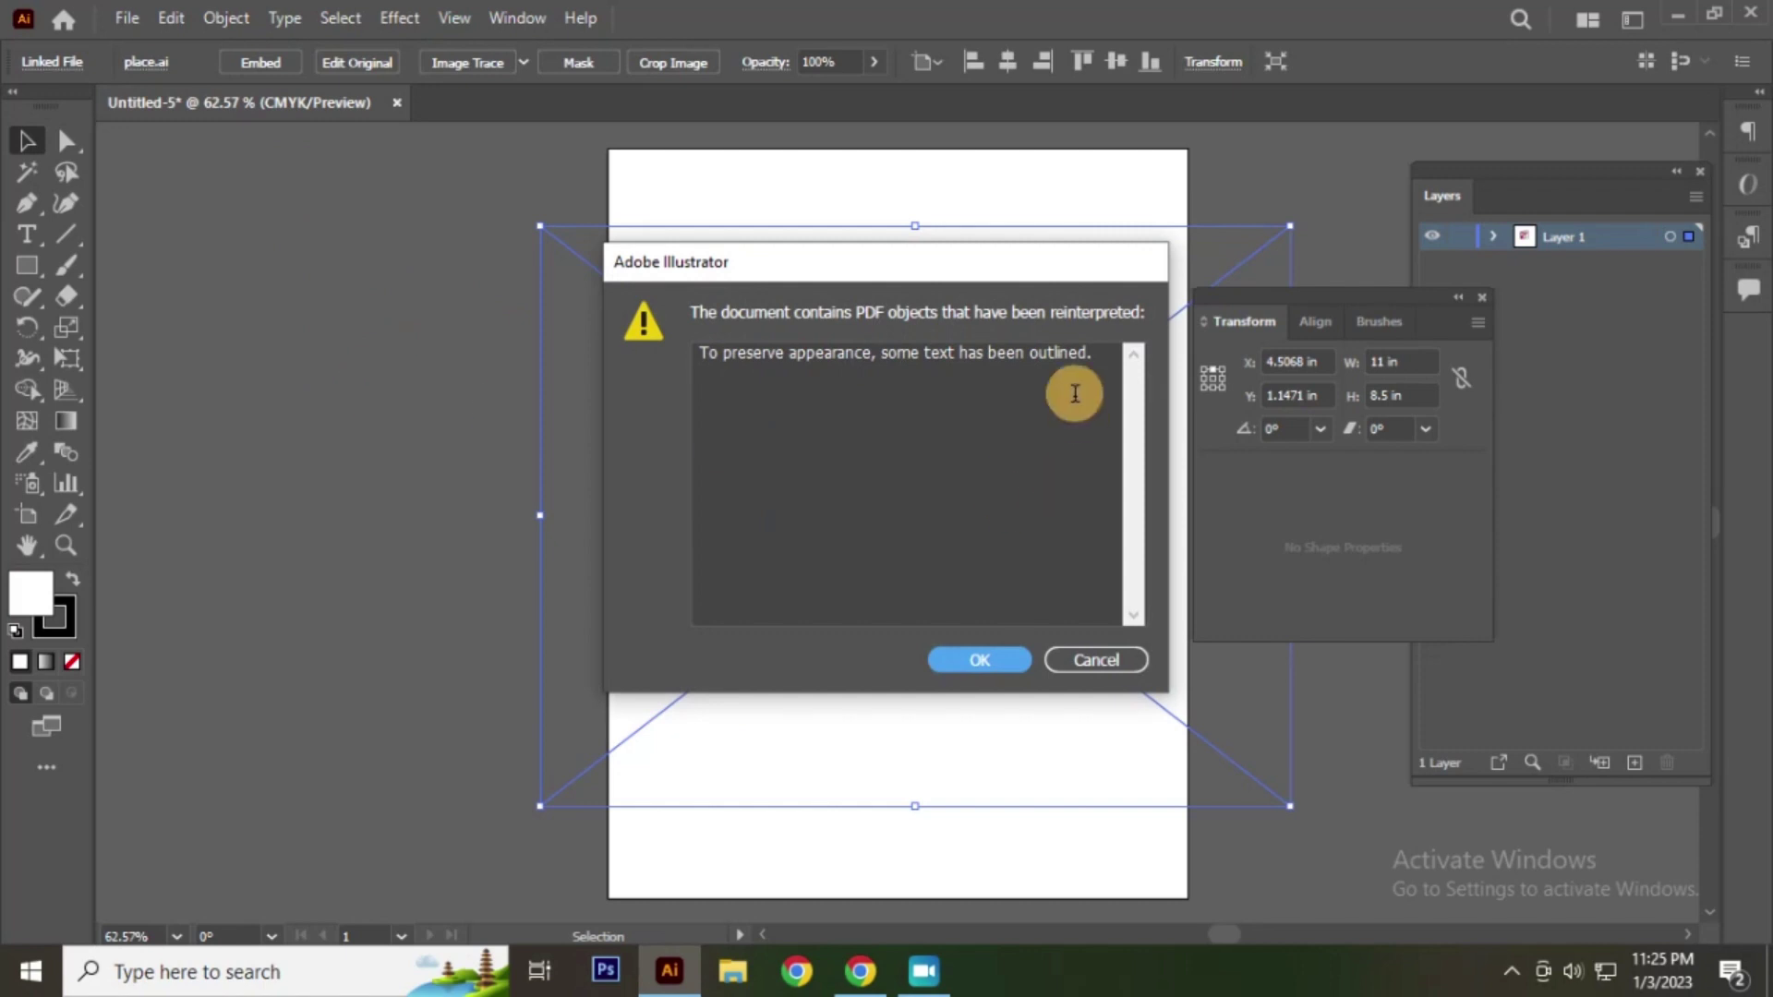
{"action": "left_click", "coordinate": [978, 661]}
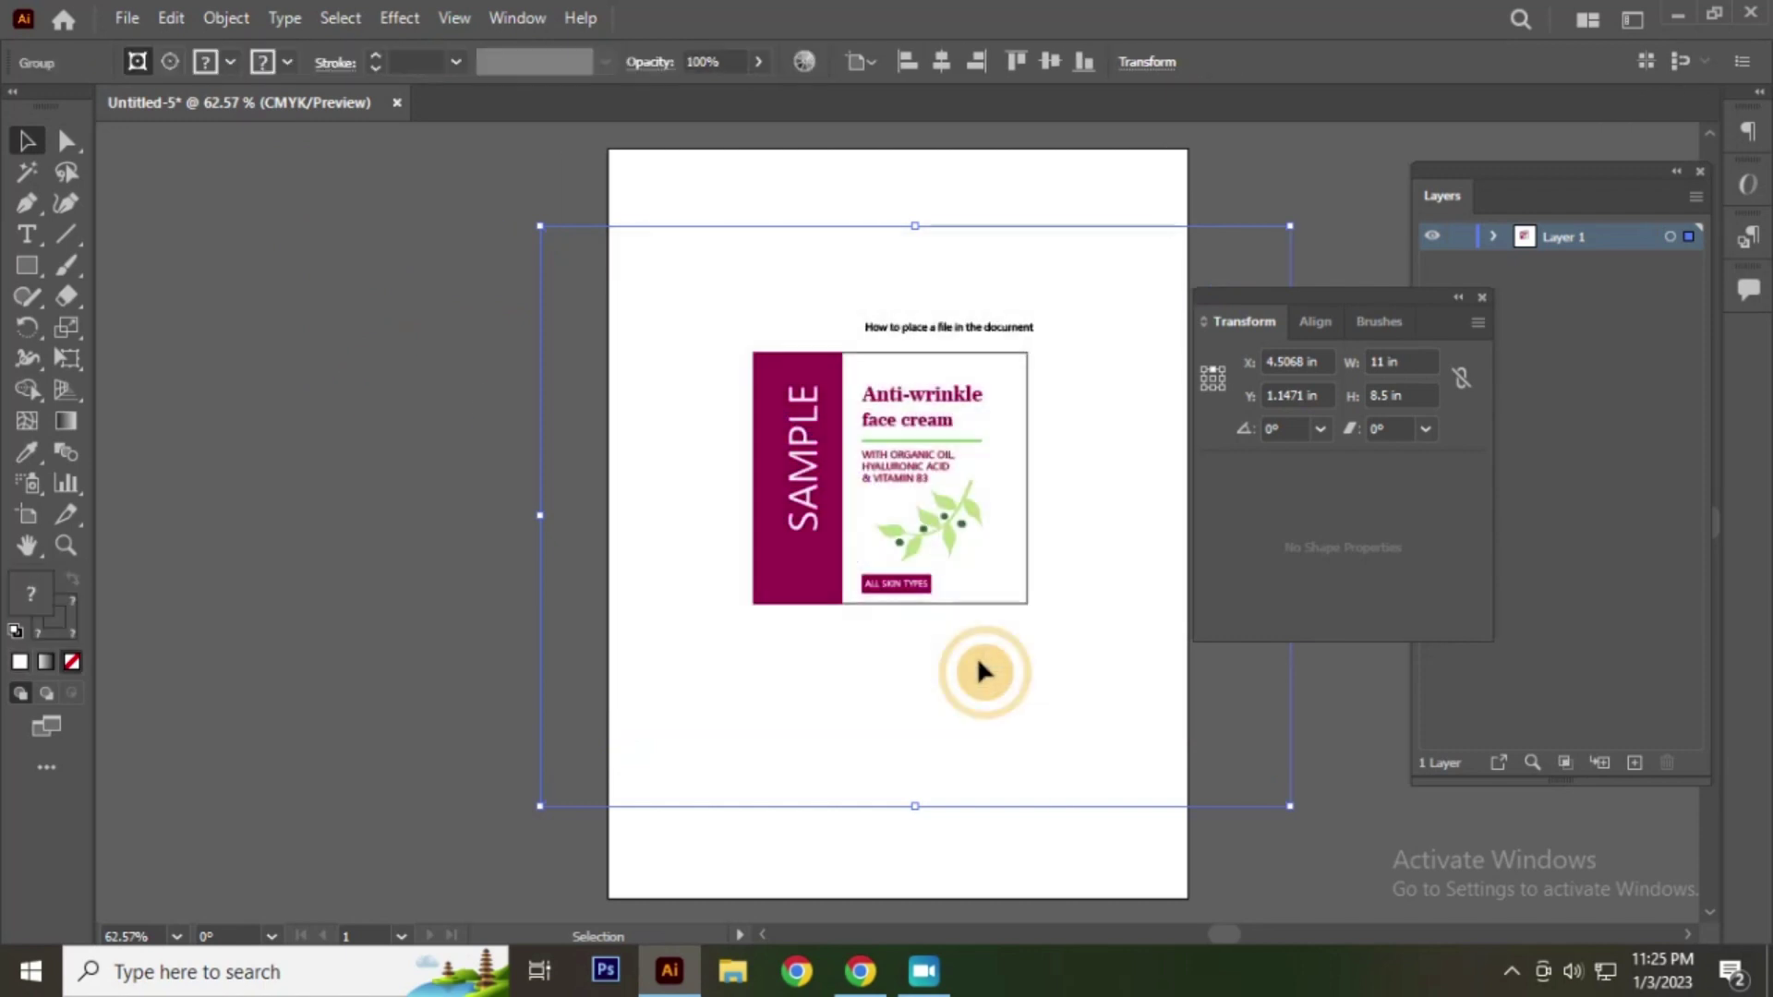
{"action": "left_click", "coordinate": [404, 297]}
{"action": "left_click", "coordinate": [927, 397]}
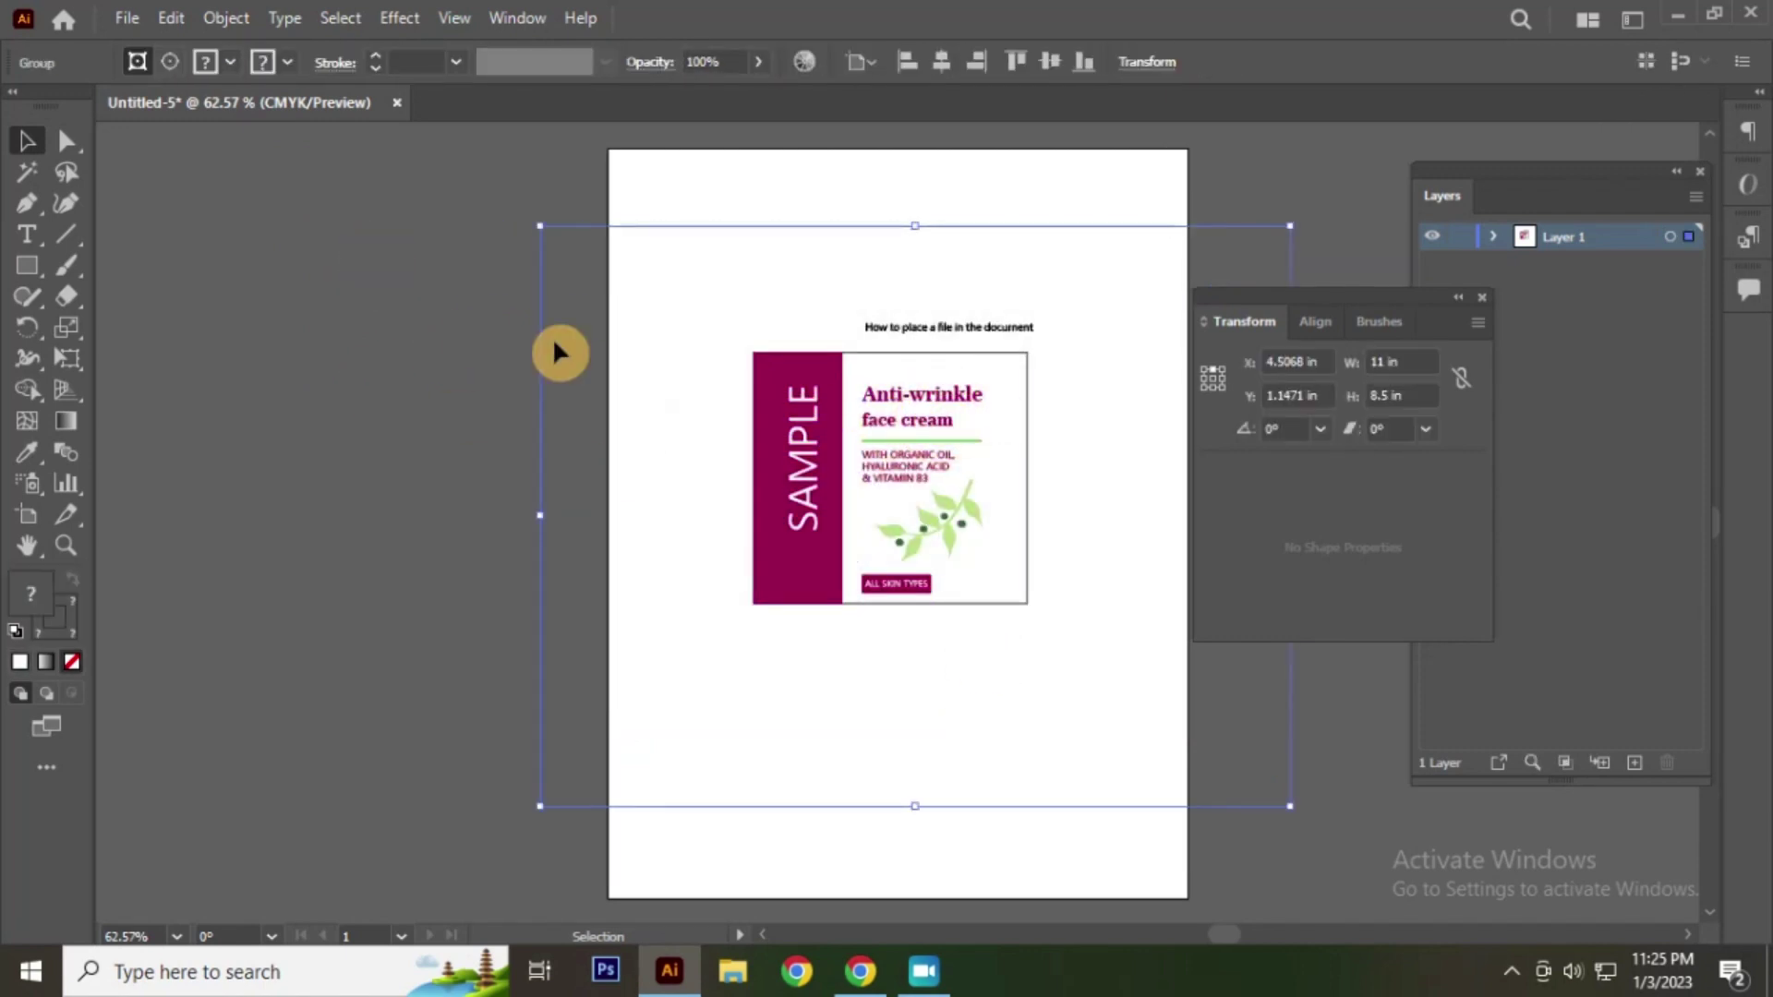
{"action": "mouse_move", "coordinate": [929, 403]}
{"action": "left_mouse_down"}
{"action": "mouse_move", "coordinate": [543, 453]}
{"action": "mouse_move", "coordinate": [522, 383]}
{"action": "mouse_move", "coordinate": [495, 399]}
{"action": "left_mouse_up"}
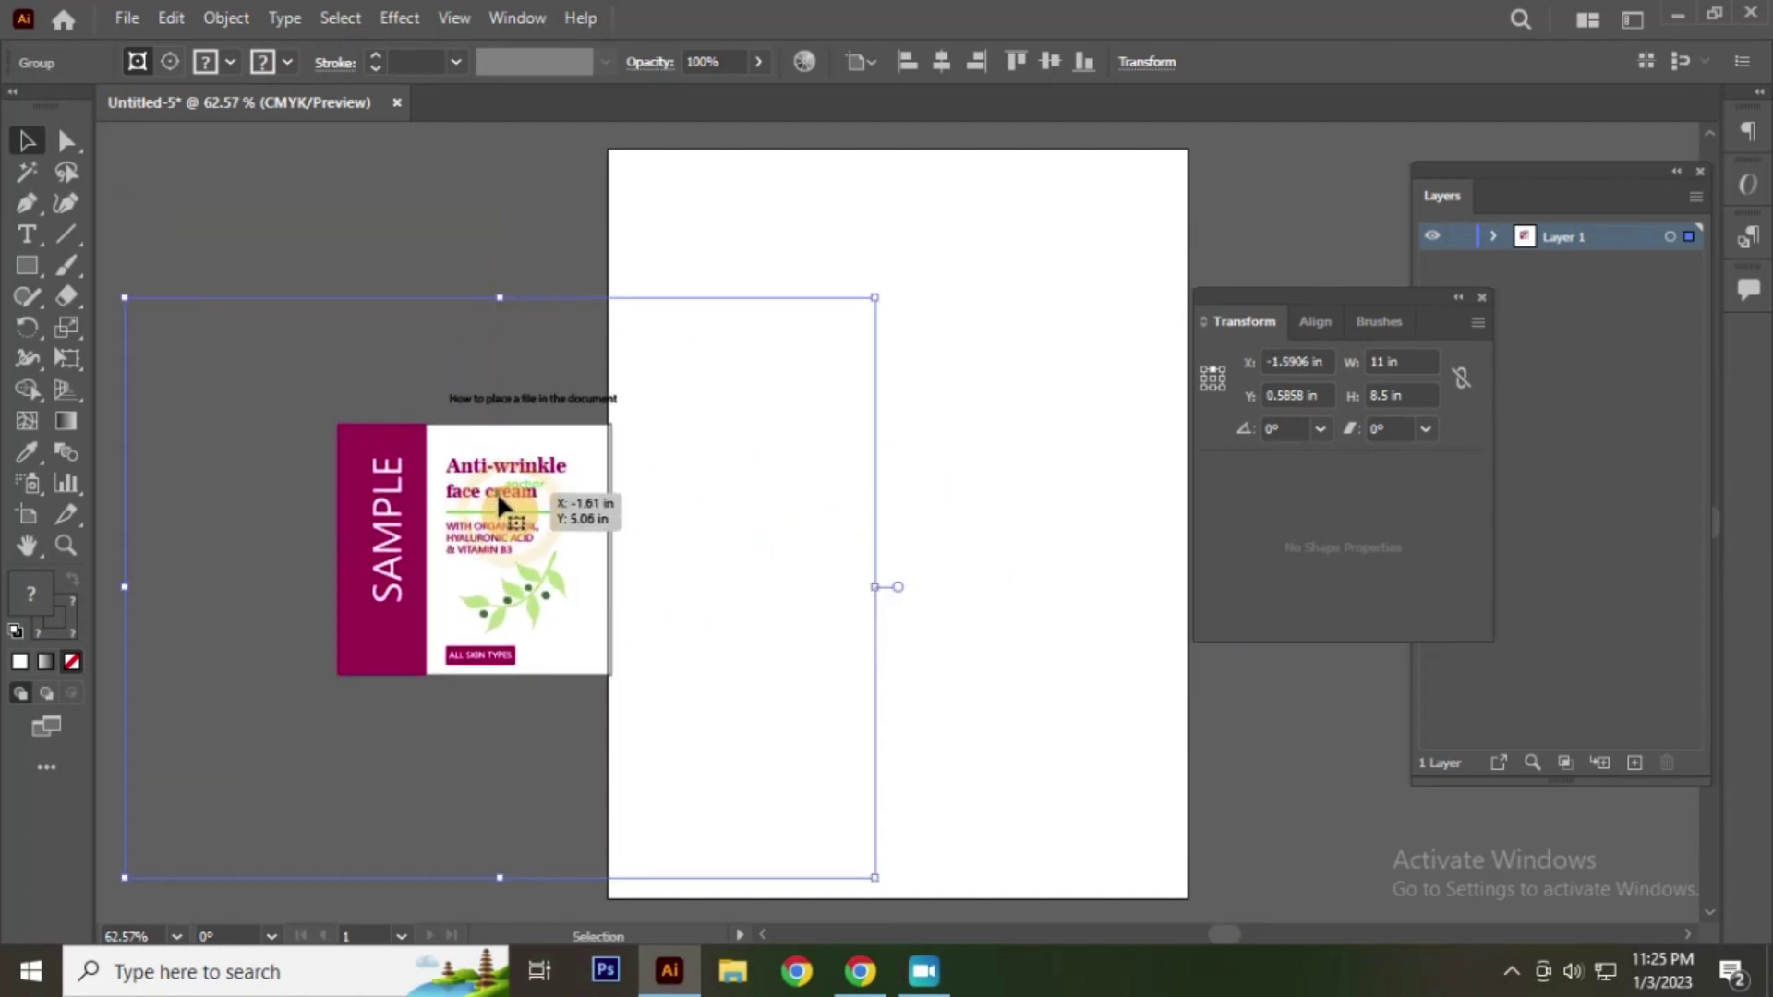
{"action": "right_click", "coordinate": [496, 399]}
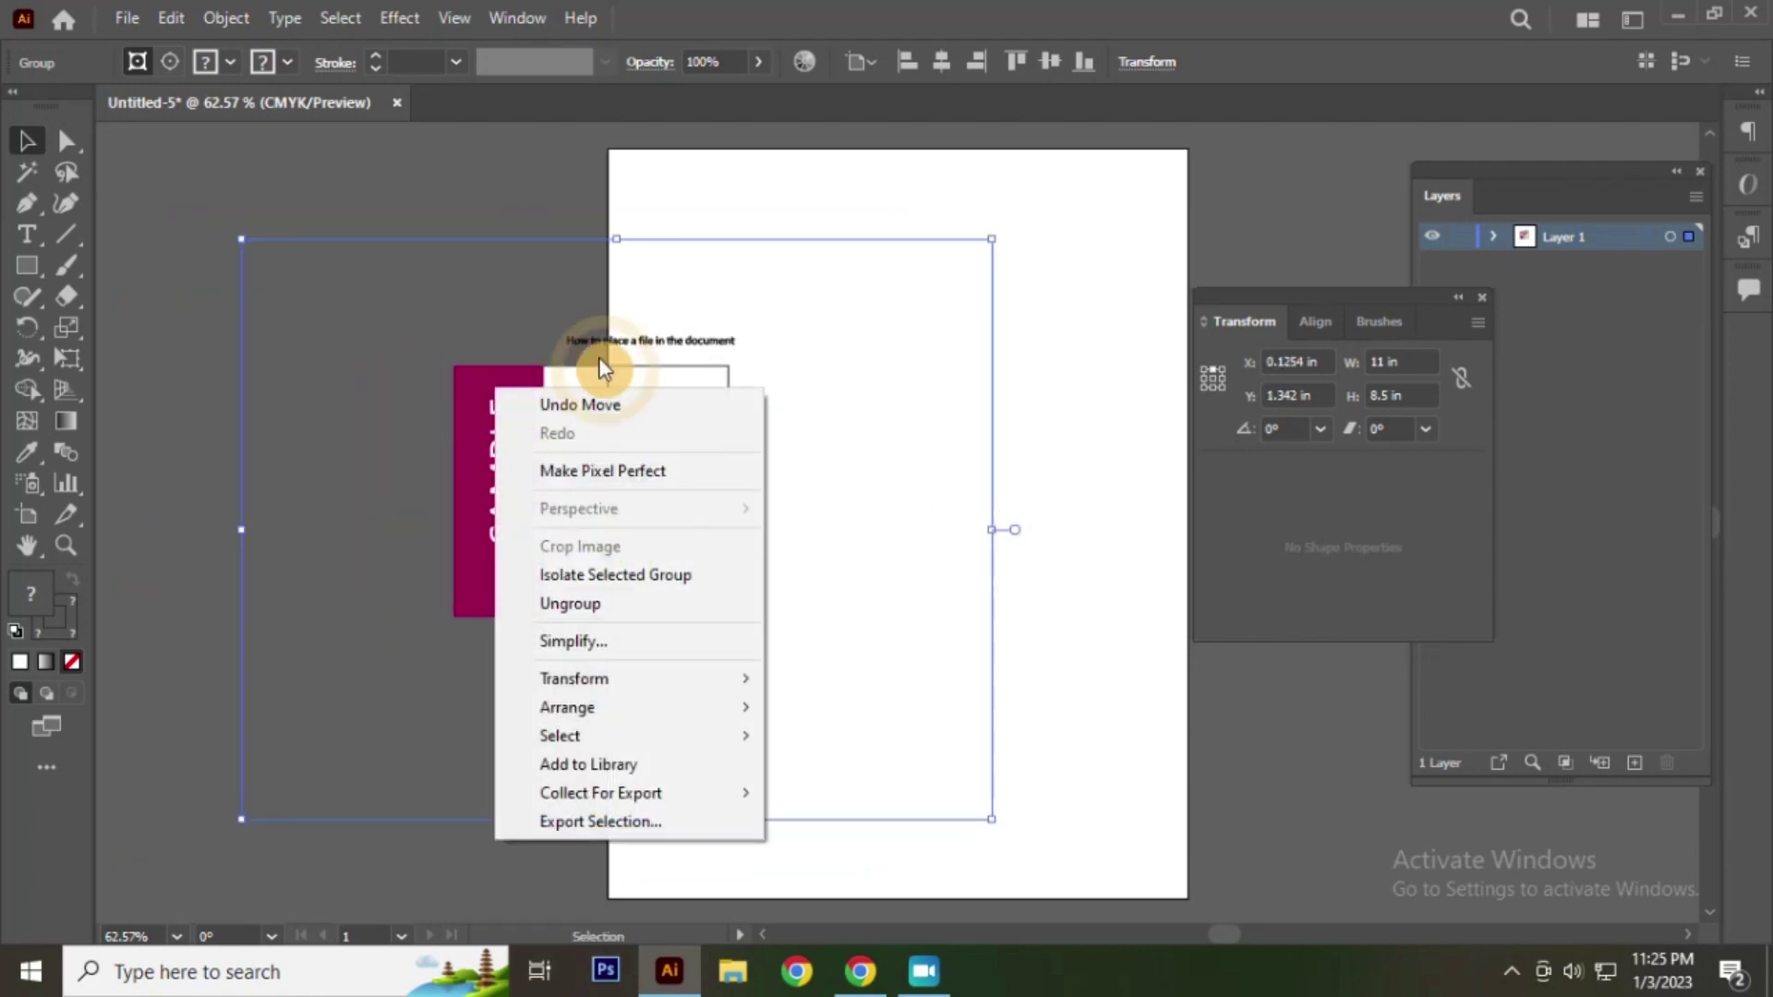
{"action": "left_click", "coordinate": [579, 600]}
Step: Release the label's clipping mask and delete the empty clipping rectangle, restoring an accidental deletion
{"action": "left_click", "coordinate": [427, 215]}
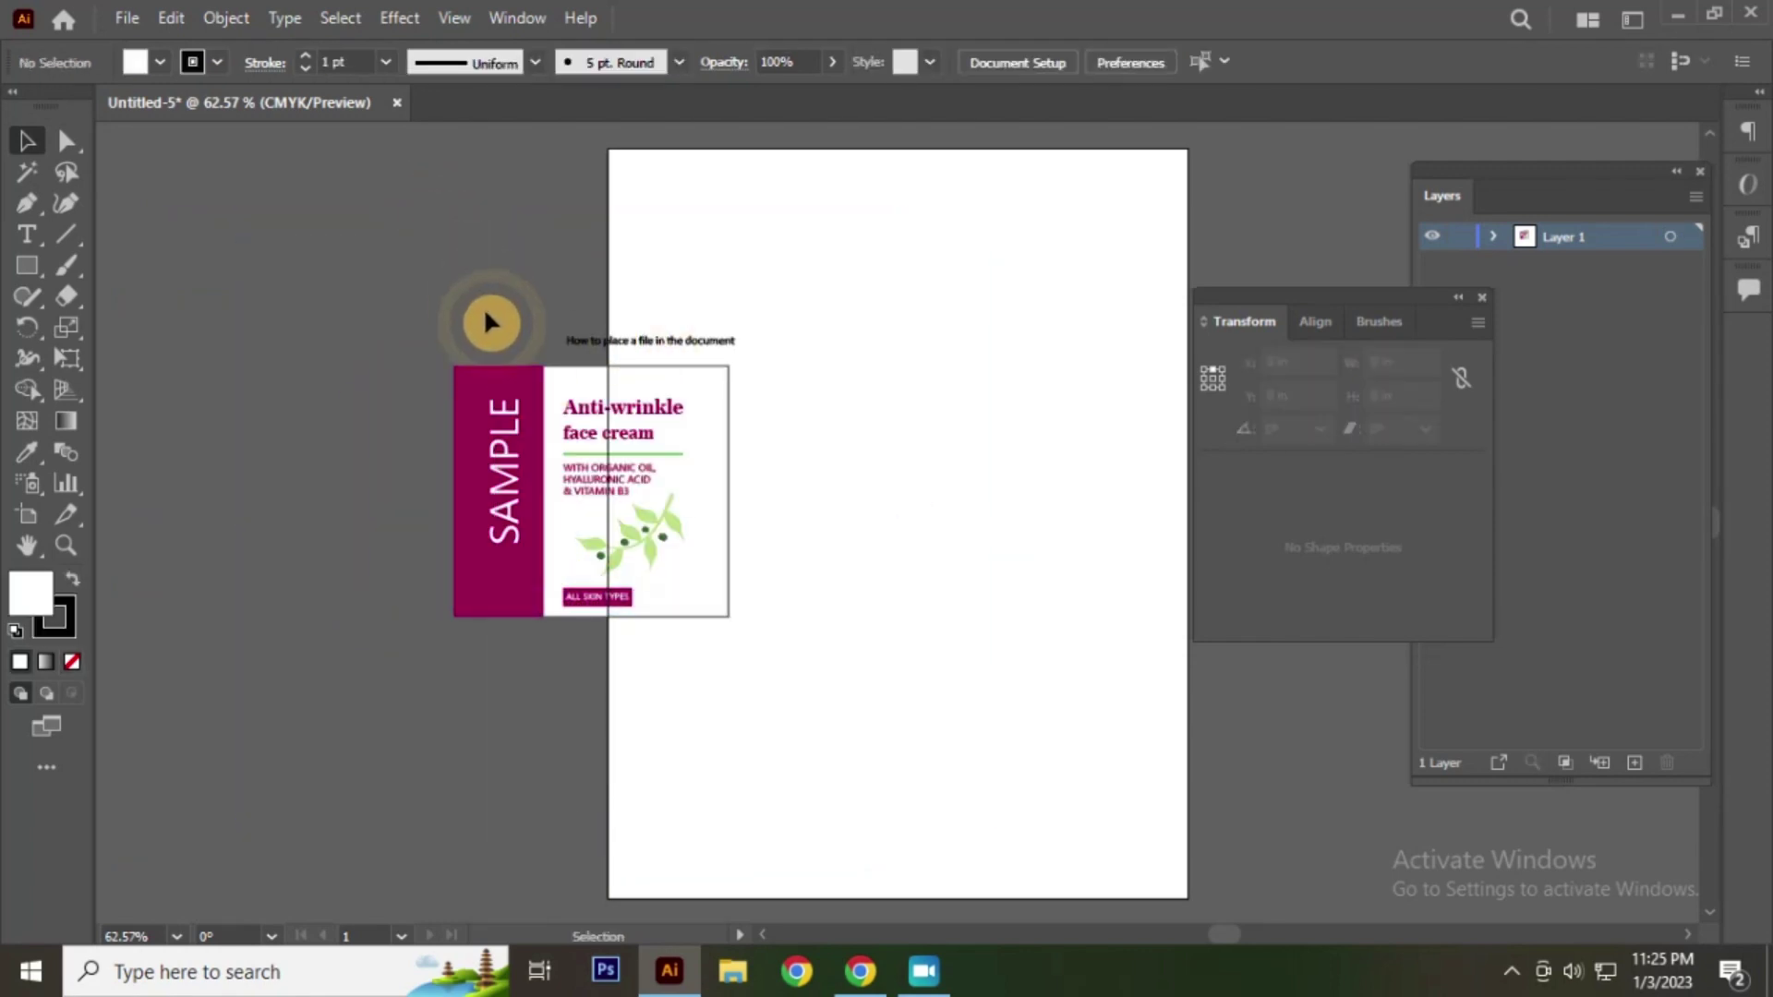
{"action": "left_click_drag", "start_coordinate": [503, 398], "coordinate": [848, 463]}
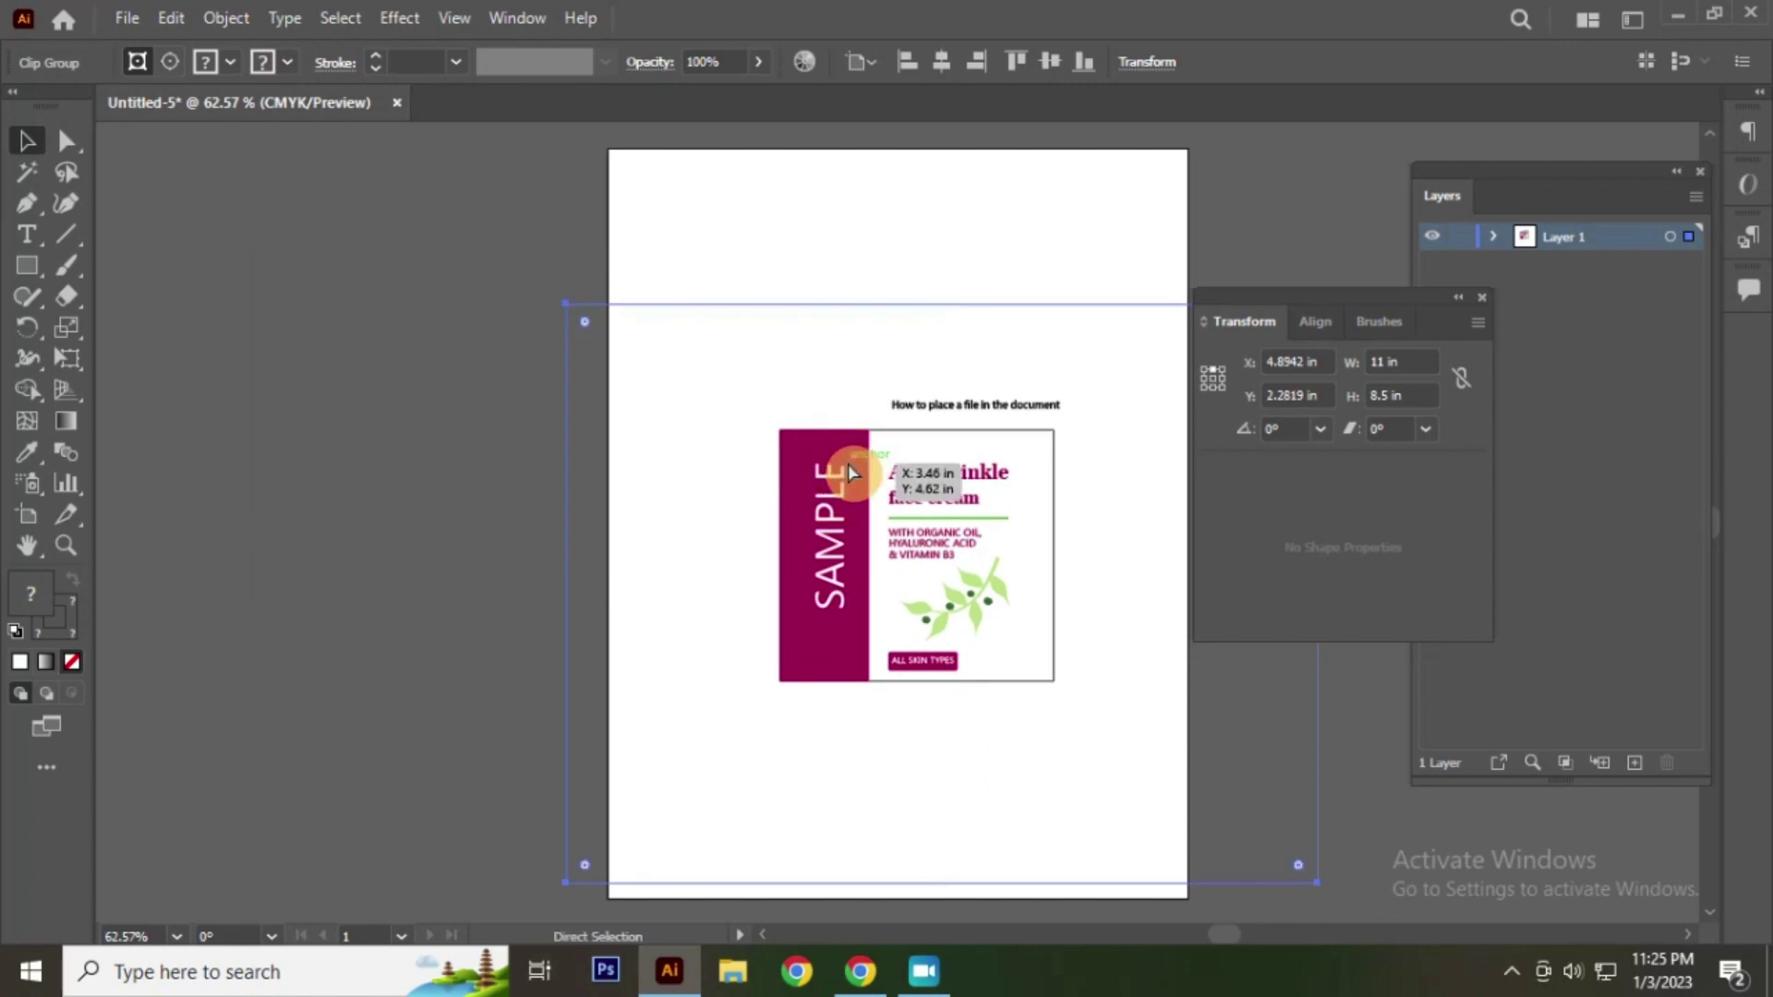
{"action": "key", "text": "ctrl+z"}
{"action": "right_click", "coordinate": [517, 385]}
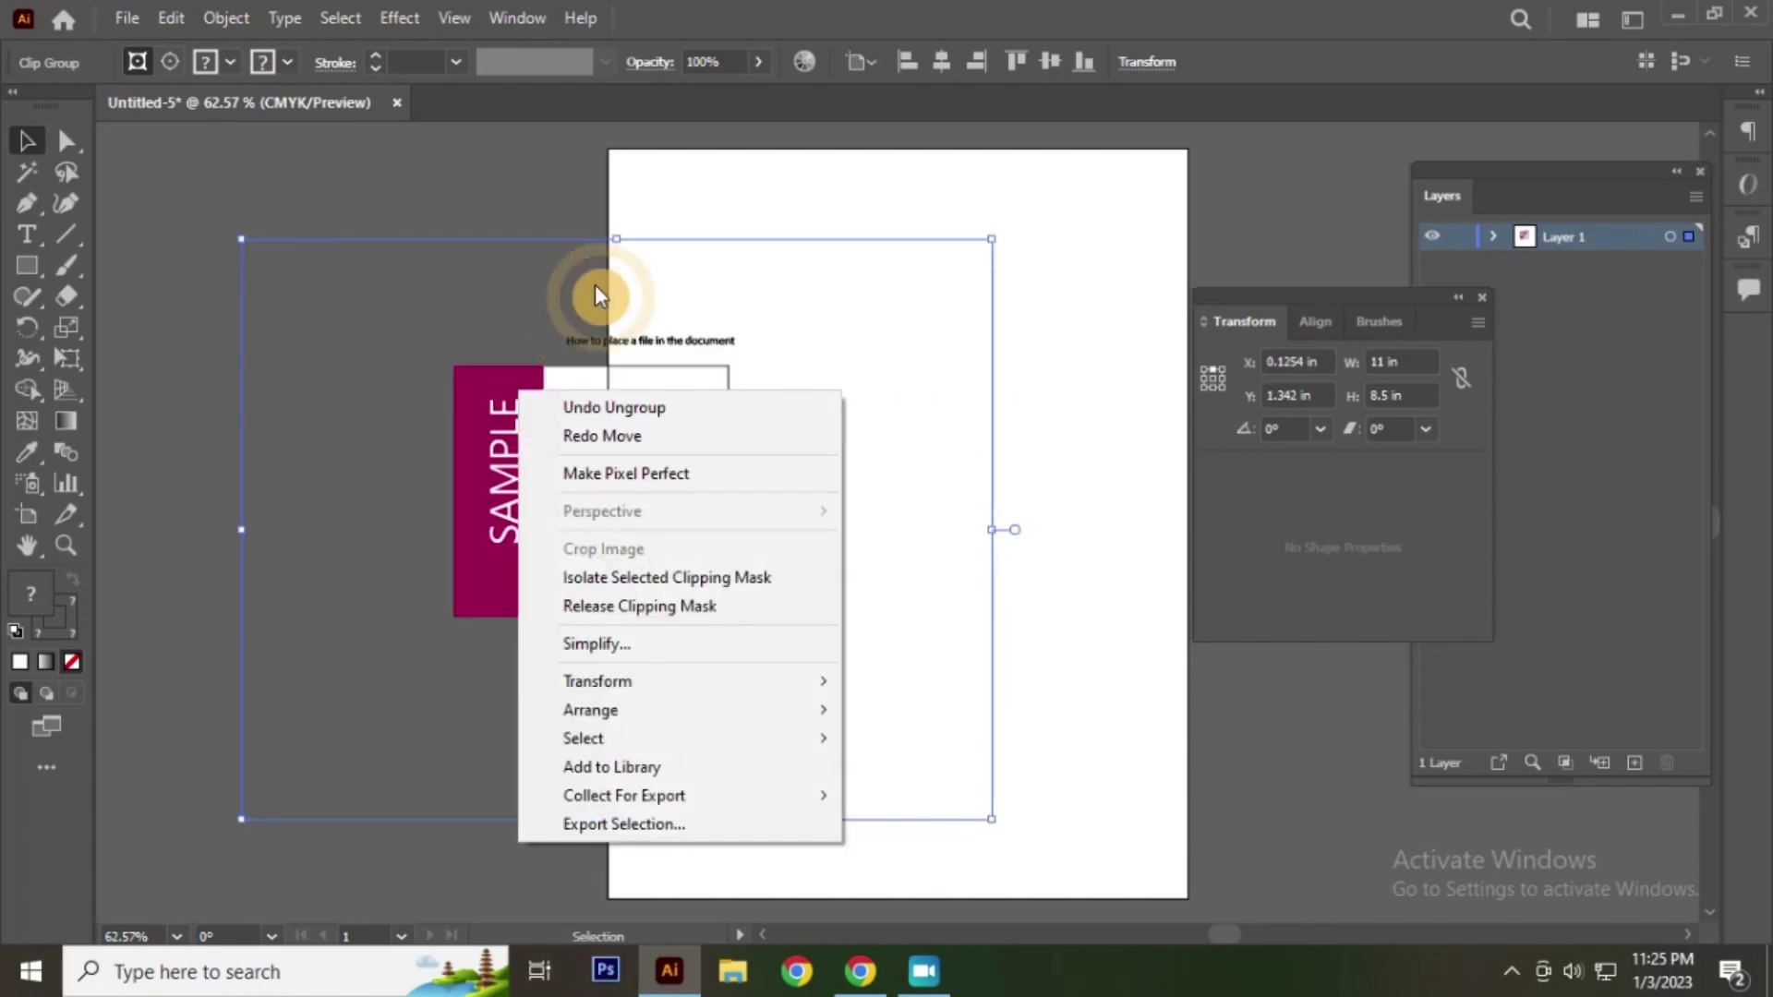
{"action": "left_click", "coordinate": [611, 606]}
{"action": "left_click", "coordinate": [473, 251]}
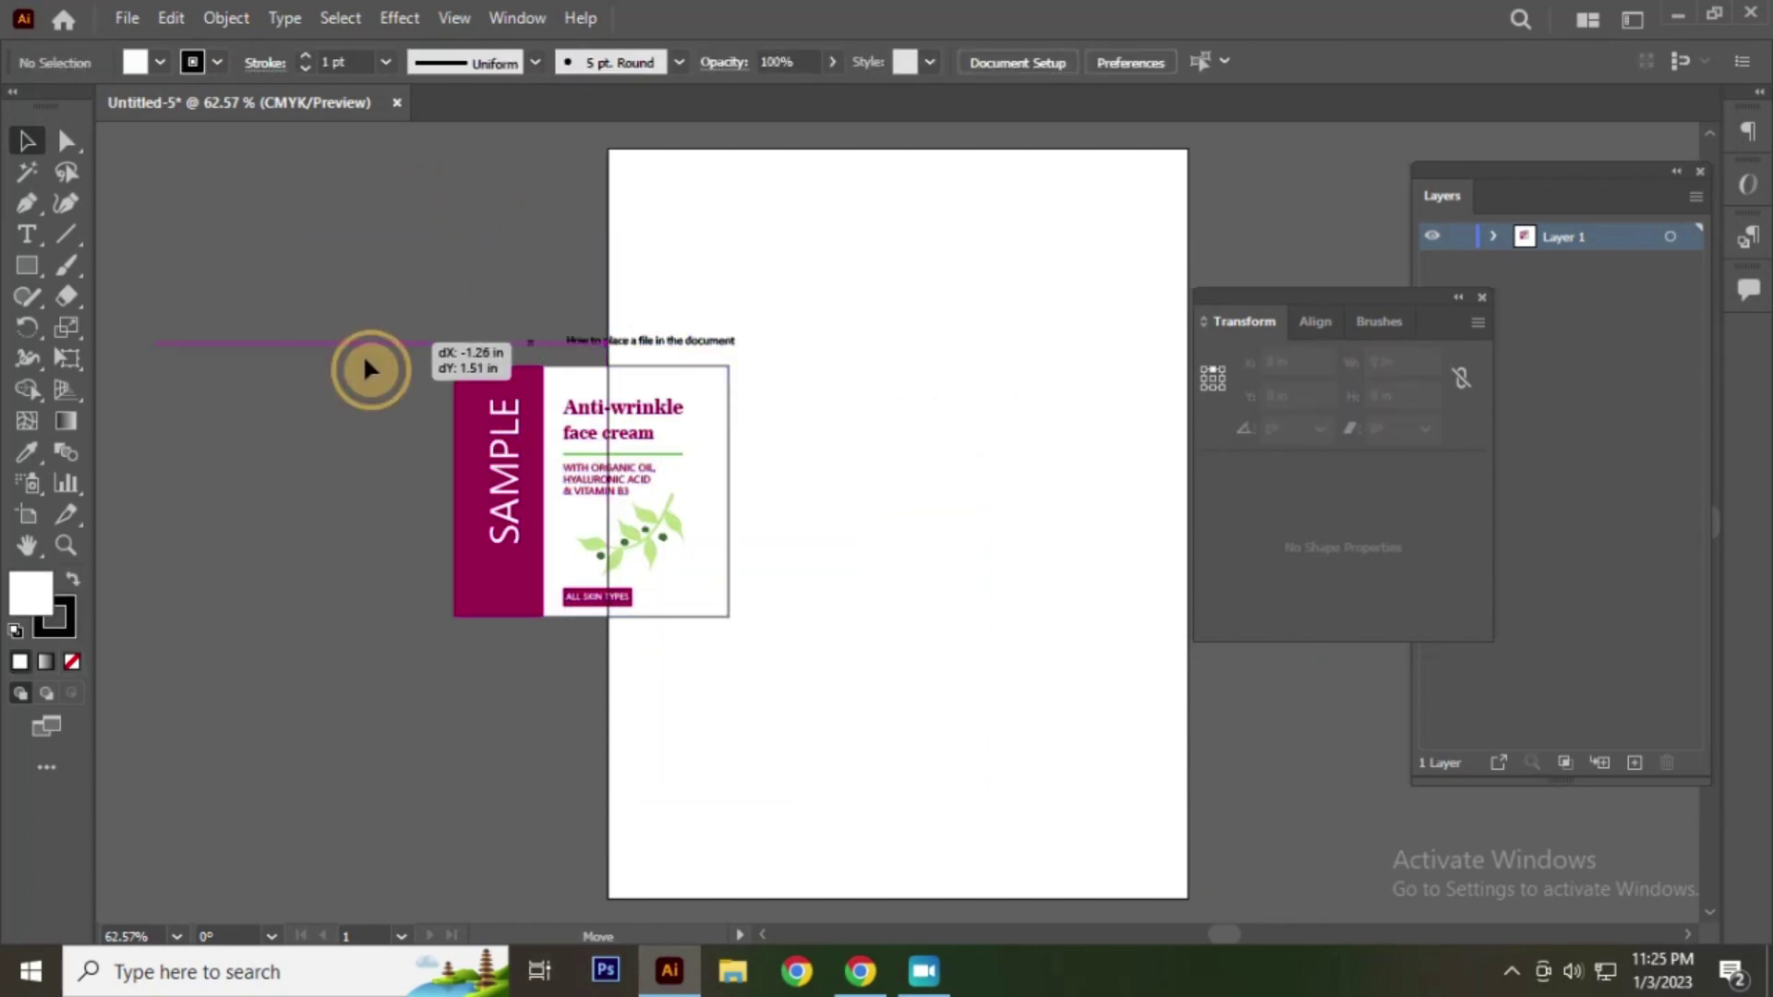
{"action": "left_click_drag", "start_coordinate": [466, 242], "coordinate": [304, 406]}
{"action": "key", "text": "Delete"}
{"action": "left_click", "coordinate": [440, 321]}
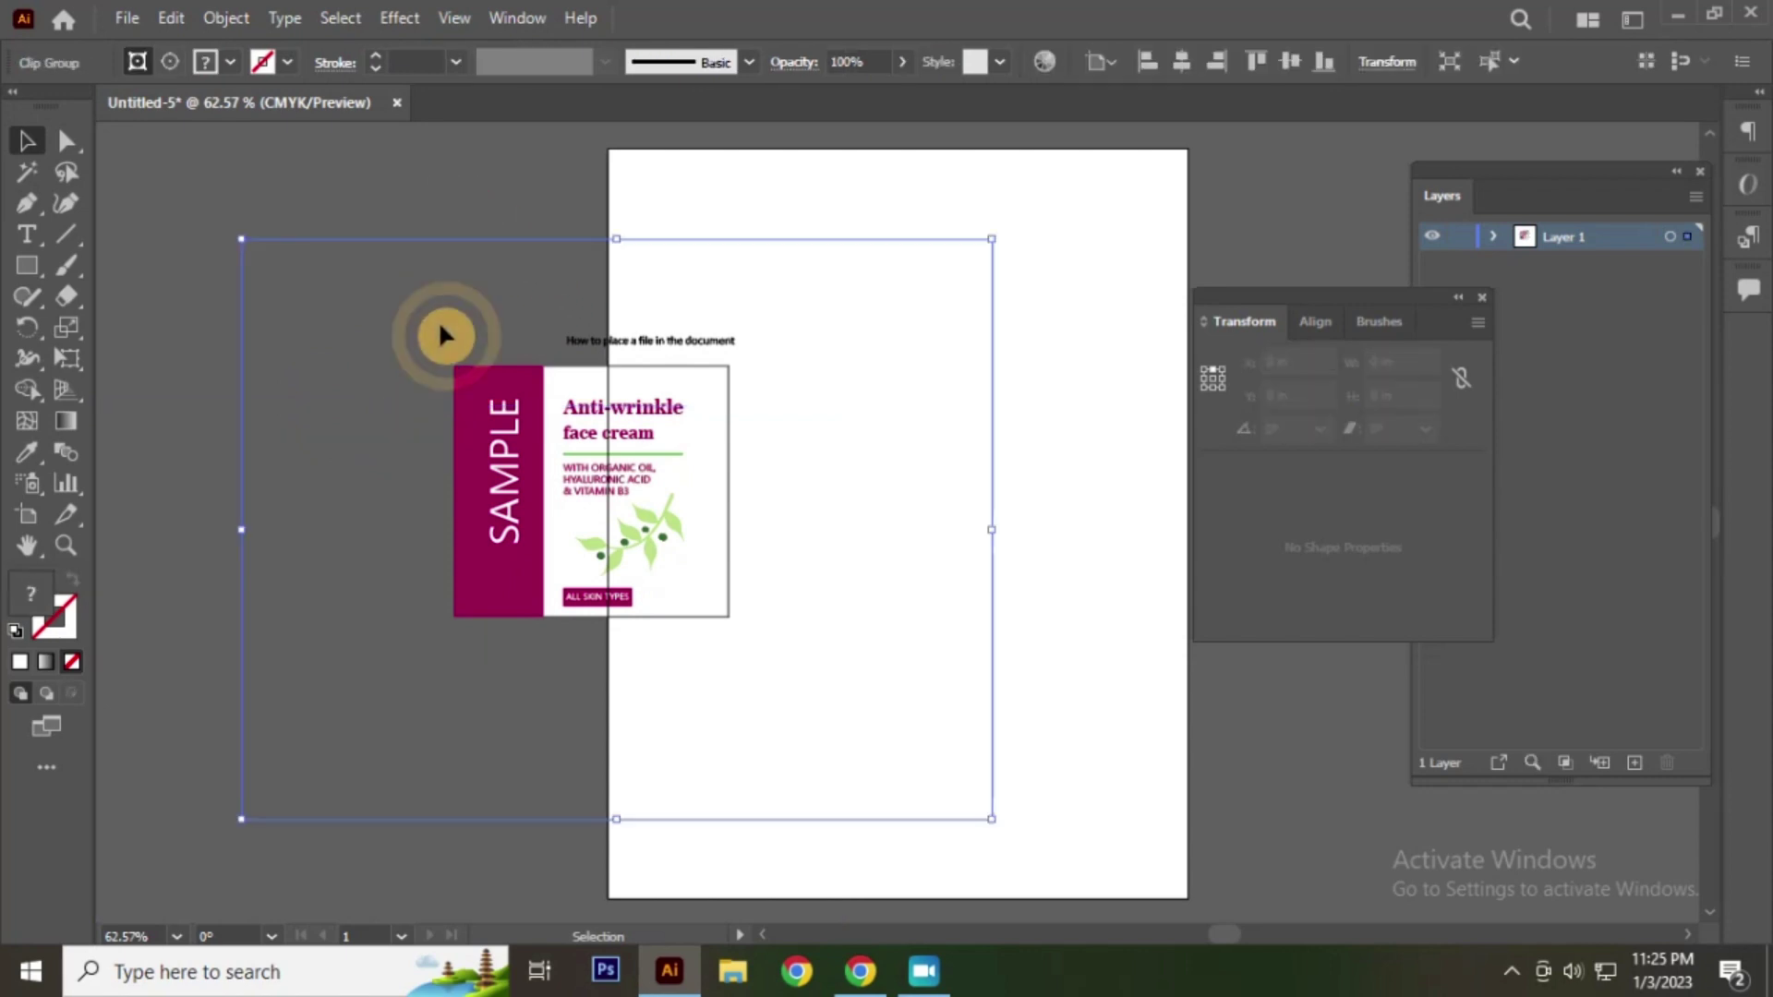
{"action": "key", "text": "Delete"}
{"action": "key", "text": "ctrl+z"}
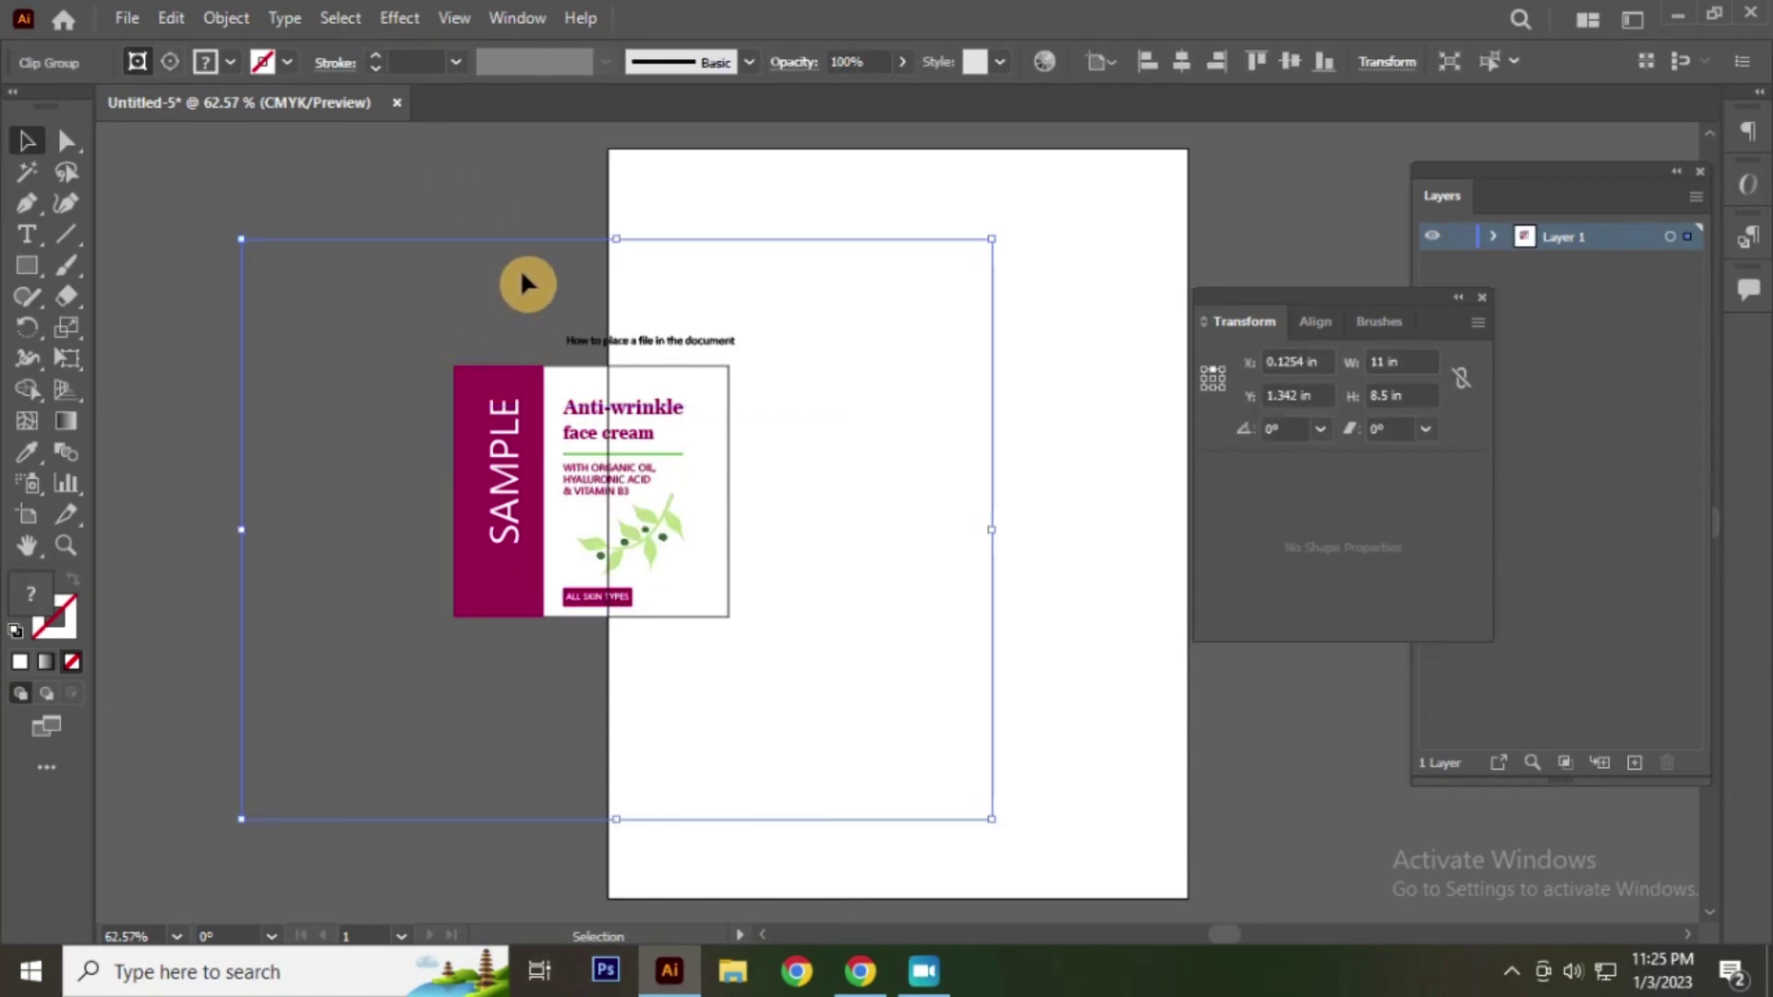
Step: Release the remaining clip group's mask and delete its leftover rectangle
{"action": "left_click", "coordinate": [431, 205]}
{"action": "left_click", "coordinate": [425, 242]}
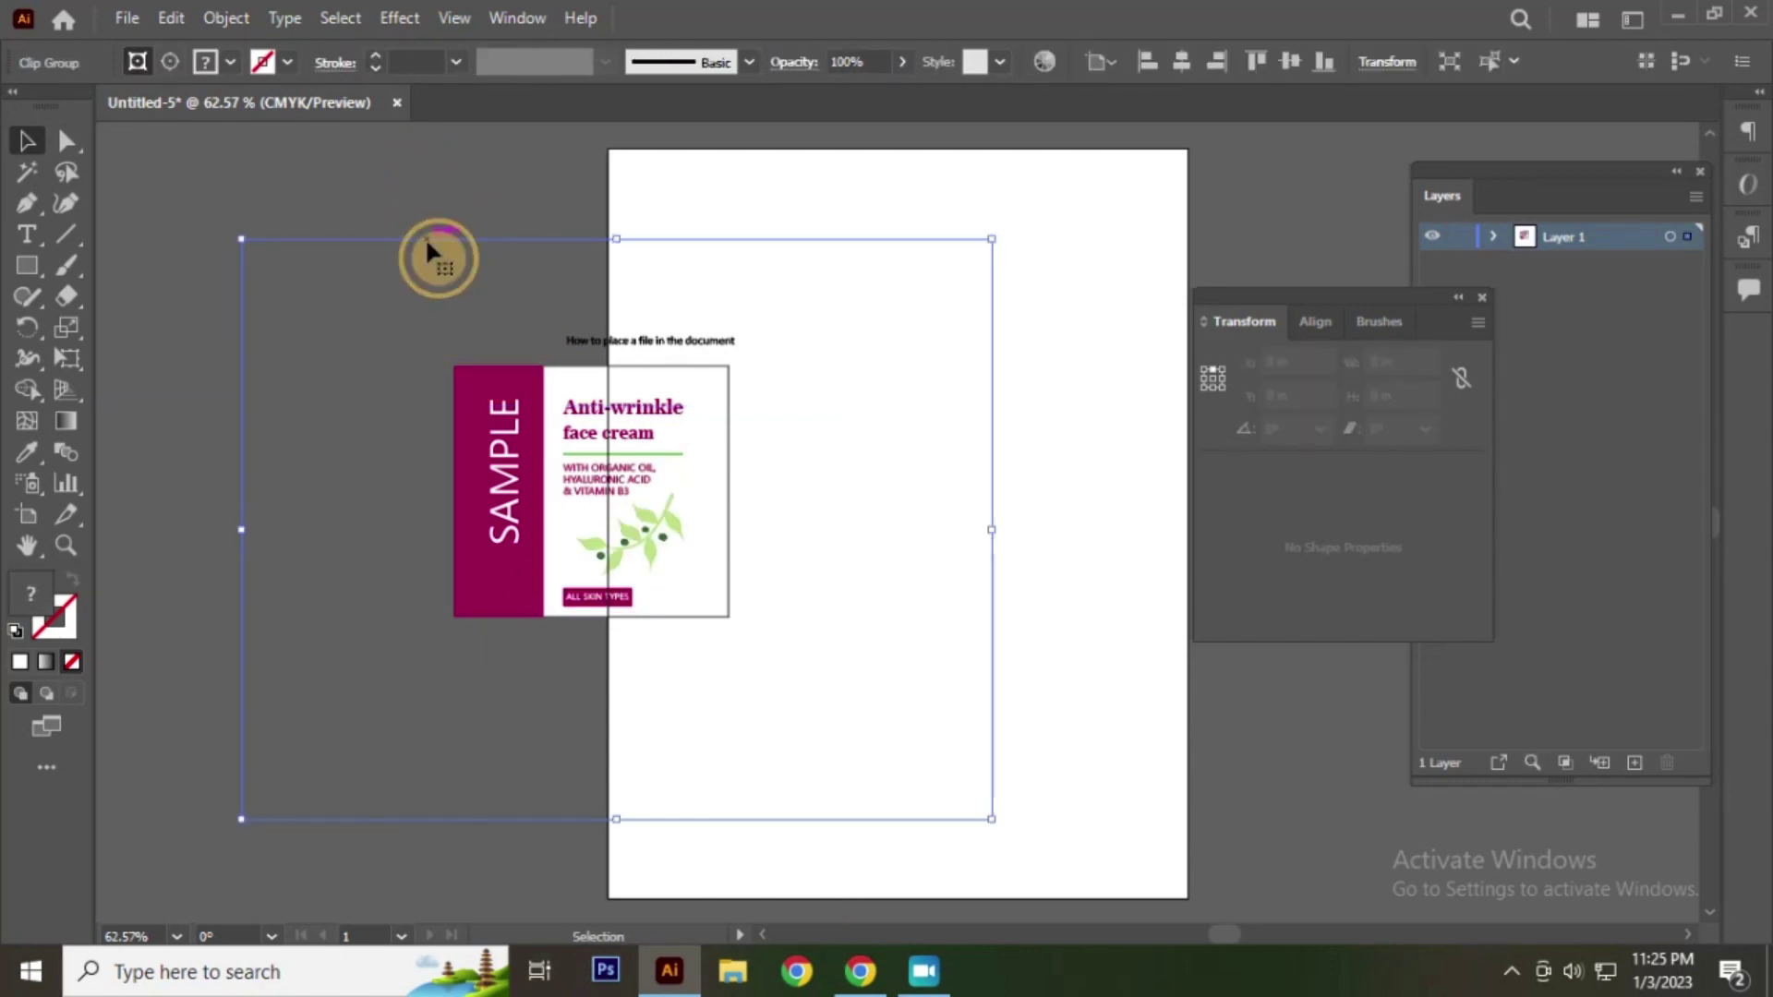
{"action": "left_click", "coordinate": [469, 283]}
{"action": "left_click", "coordinate": [475, 242]}
{"action": "right_click", "coordinate": [475, 246]}
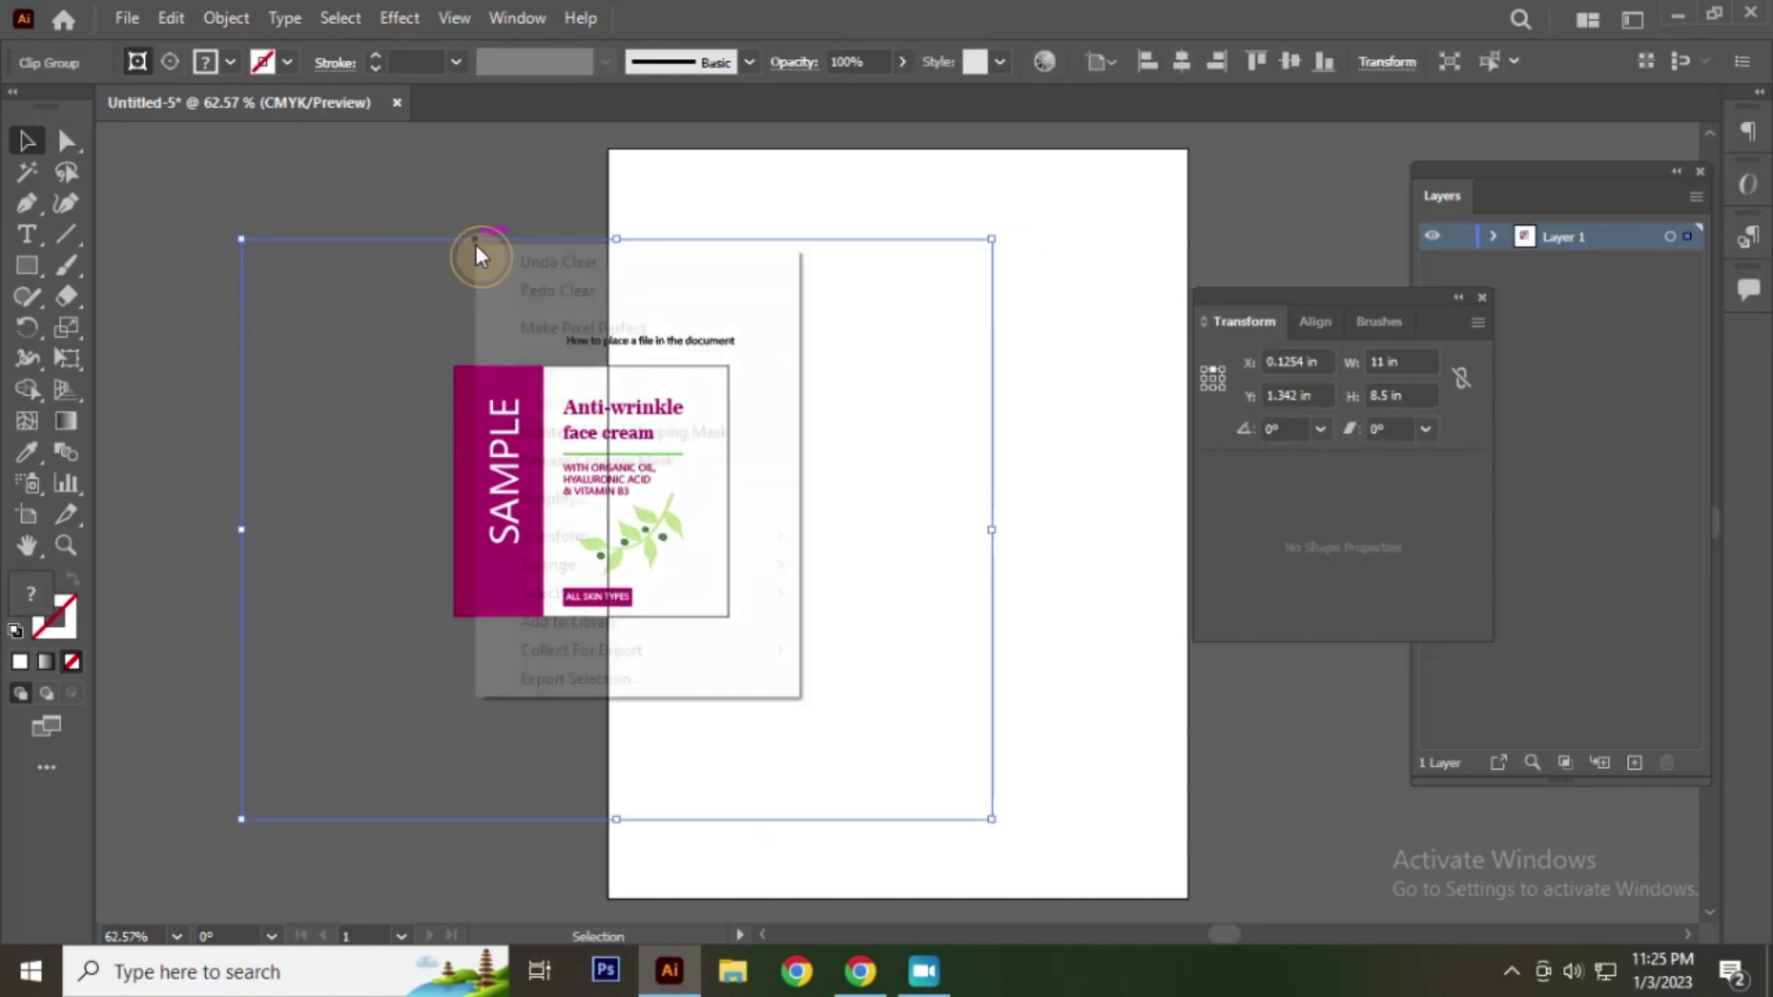
{"action": "left_click", "coordinate": [625, 459]}
{"action": "left_click", "coordinate": [407, 190]}
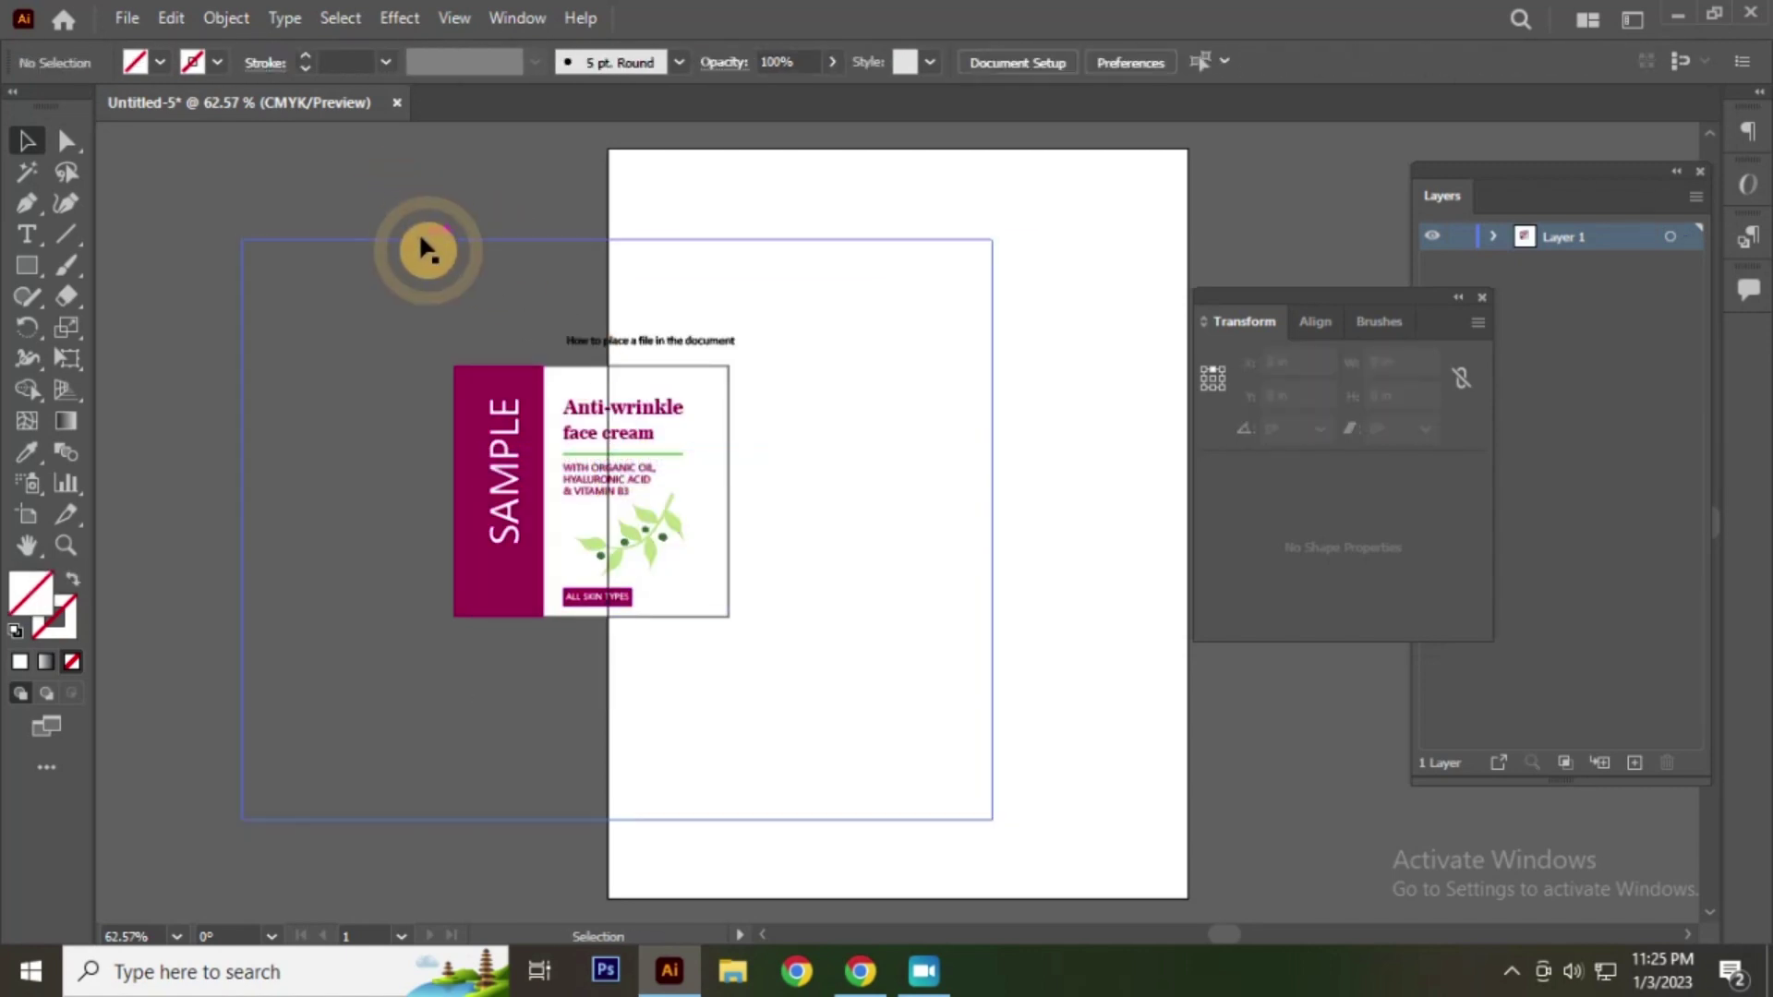
{"action": "left_click", "coordinate": [420, 238]}
{"action": "key", "text": "Delete"}
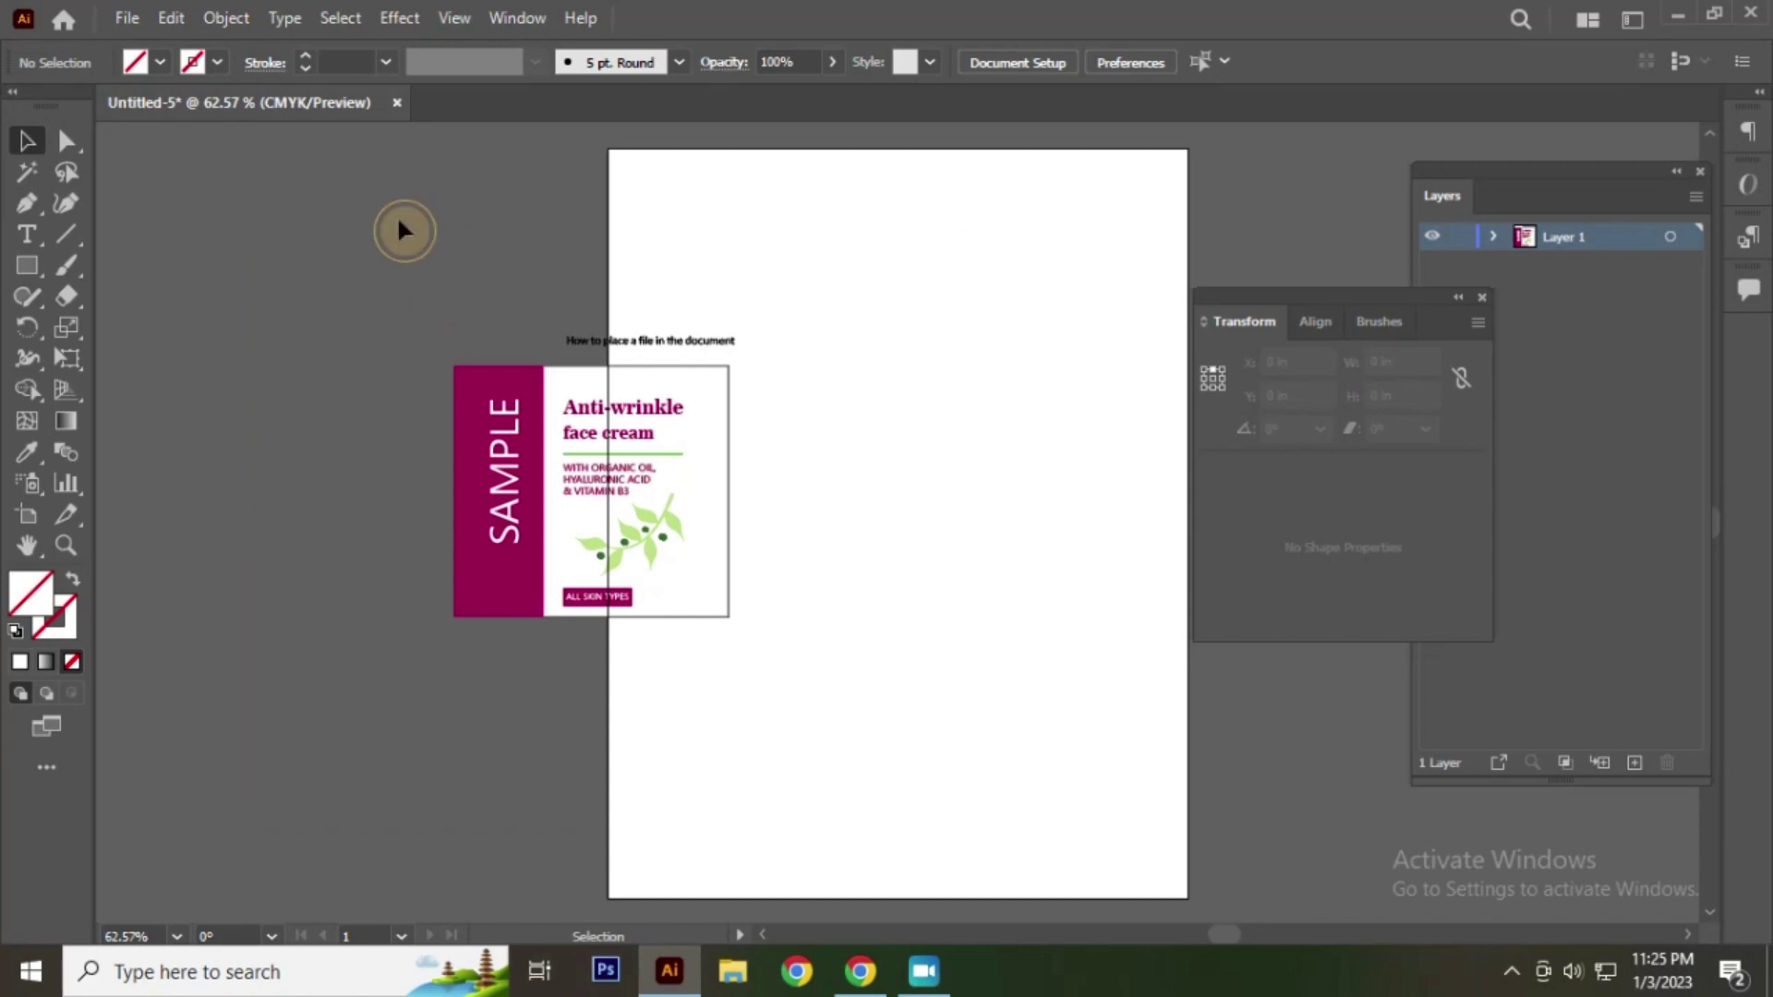
Step: Try moving the SAMPLE bar and label texts, undoing each move
{"action": "left_click_drag", "start_coordinate": [539, 447], "coordinate": [325, 551]}
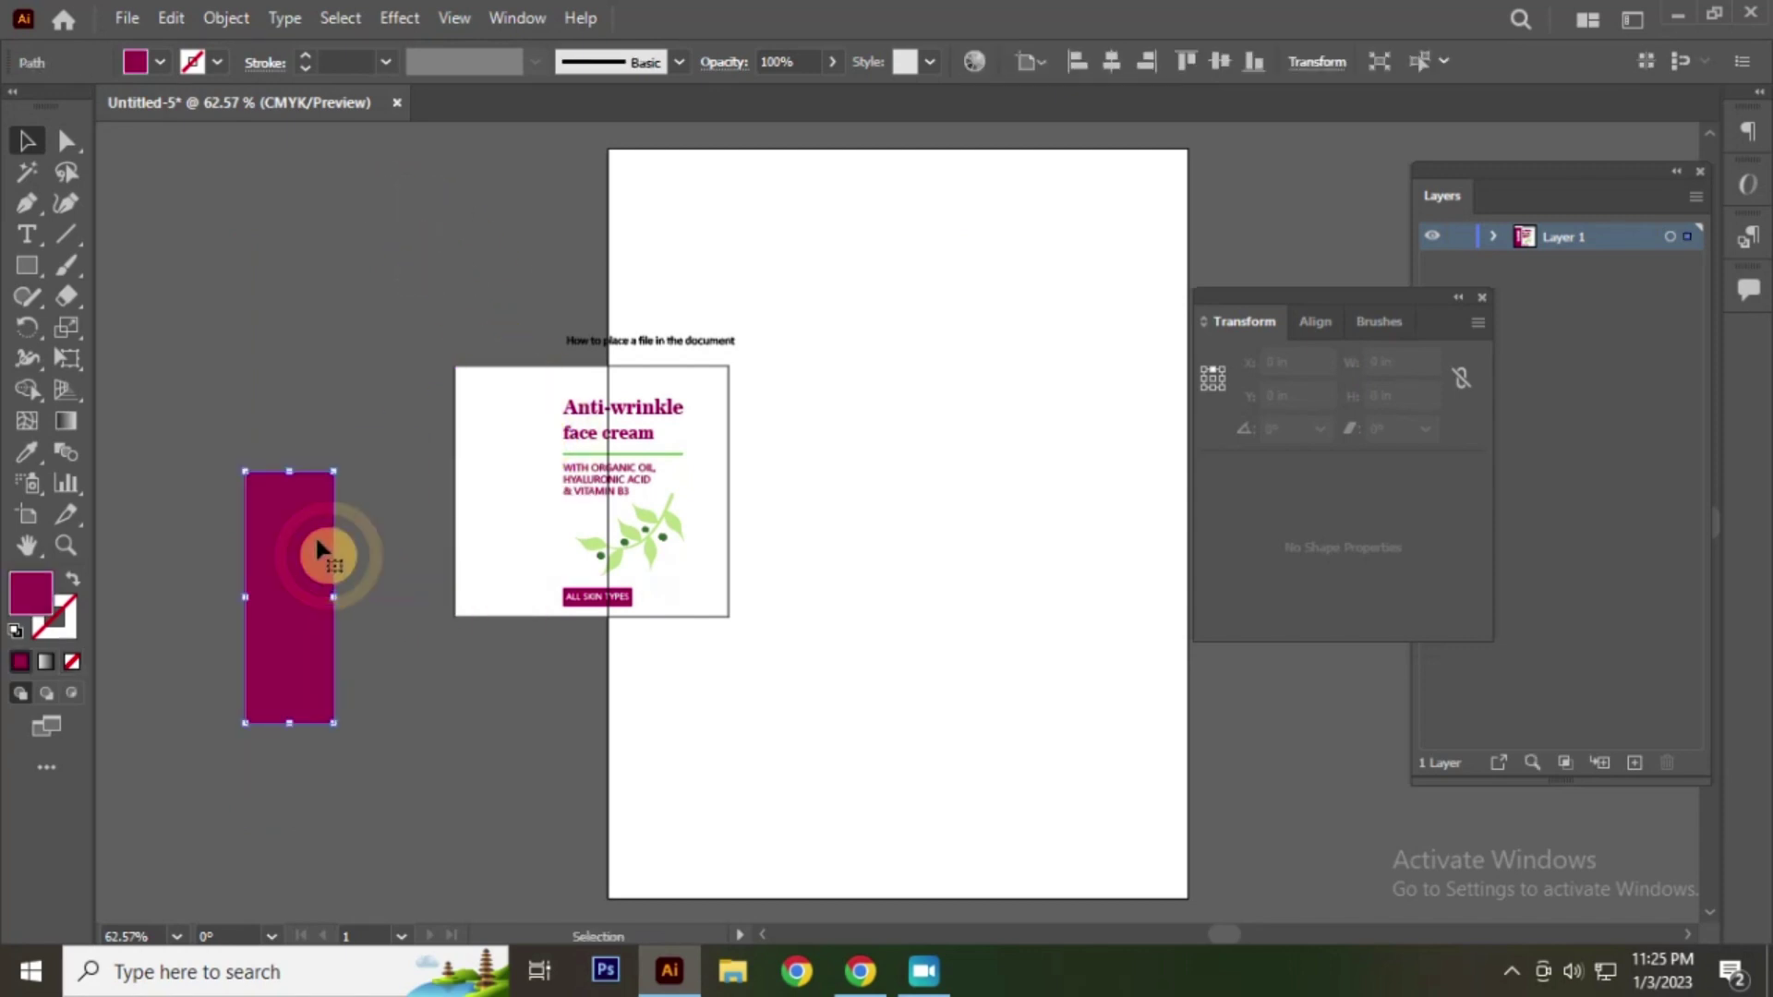
{"action": "key", "text": "ctrl+z"}
{"action": "left_click_drag", "start_coordinate": [617, 450], "coordinate": [764, 479]}
{"action": "key", "text": "ctrl+z"}
{"action": "scroll", "coordinate": [561, 497], "scroll_direction": "up", "scroll_amount": 5}
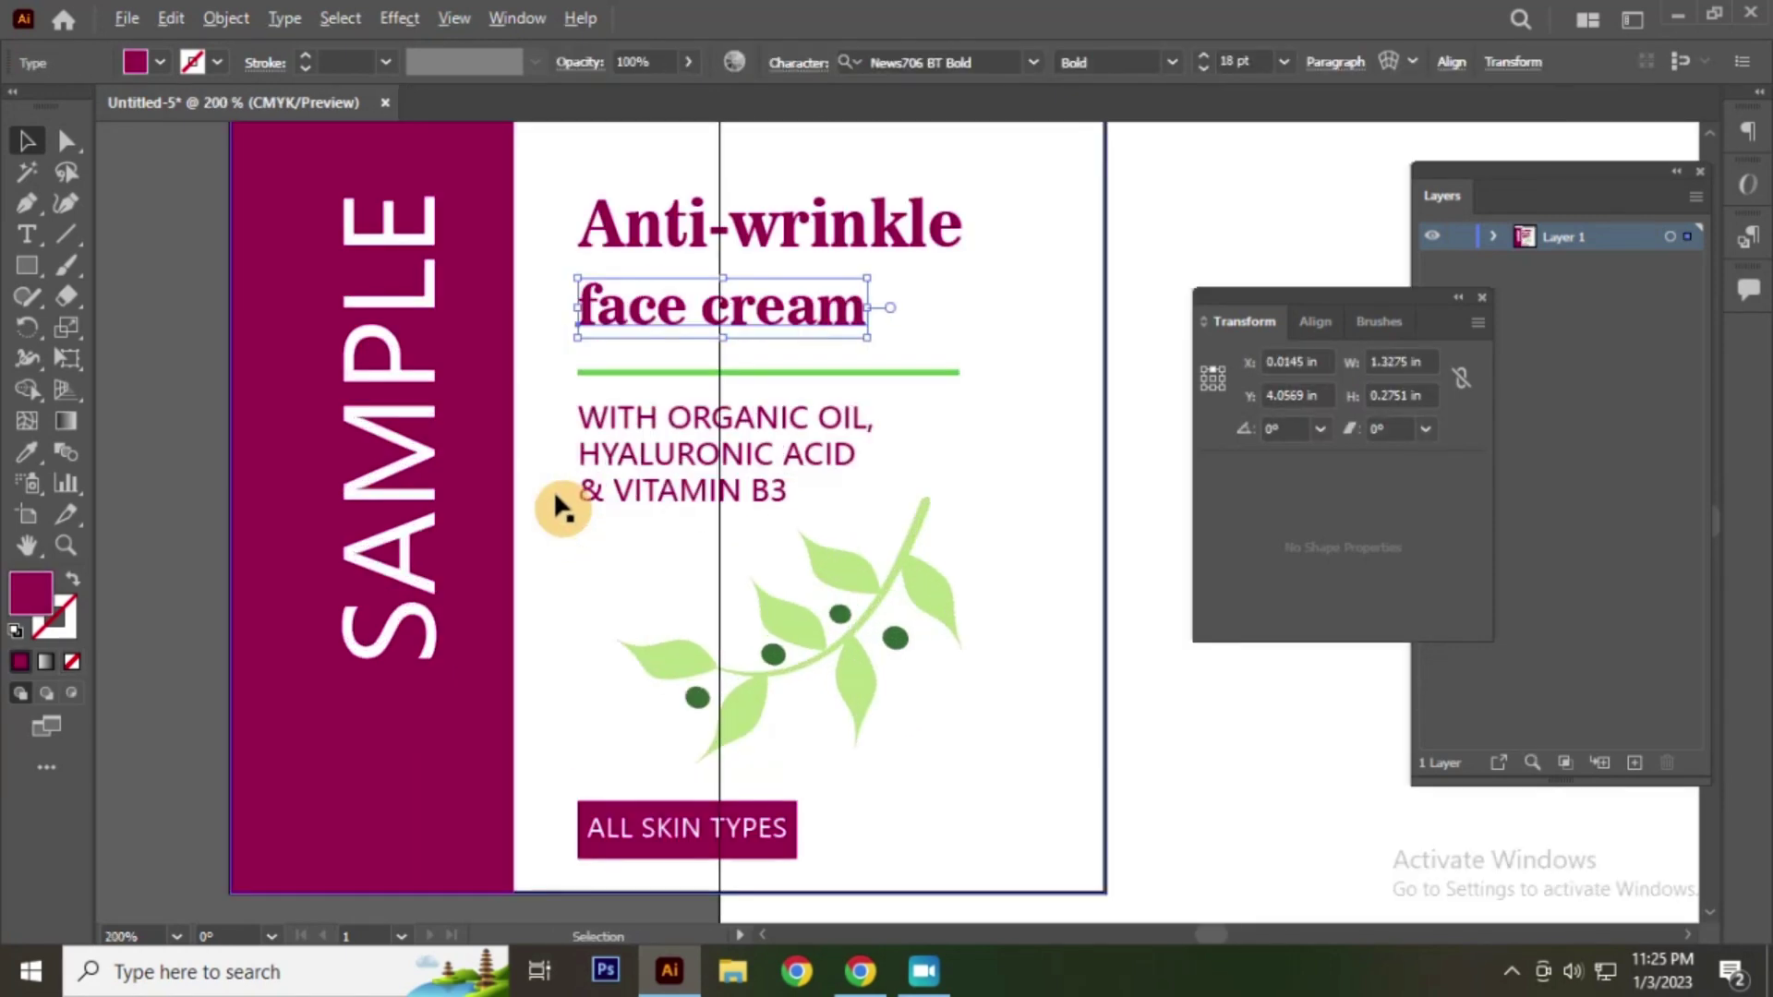
{"action": "left_click_drag", "start_coordinate": [682, 427], "coordinate": [840, 480]}
{"action": "key", "text": "ctrl+z"}
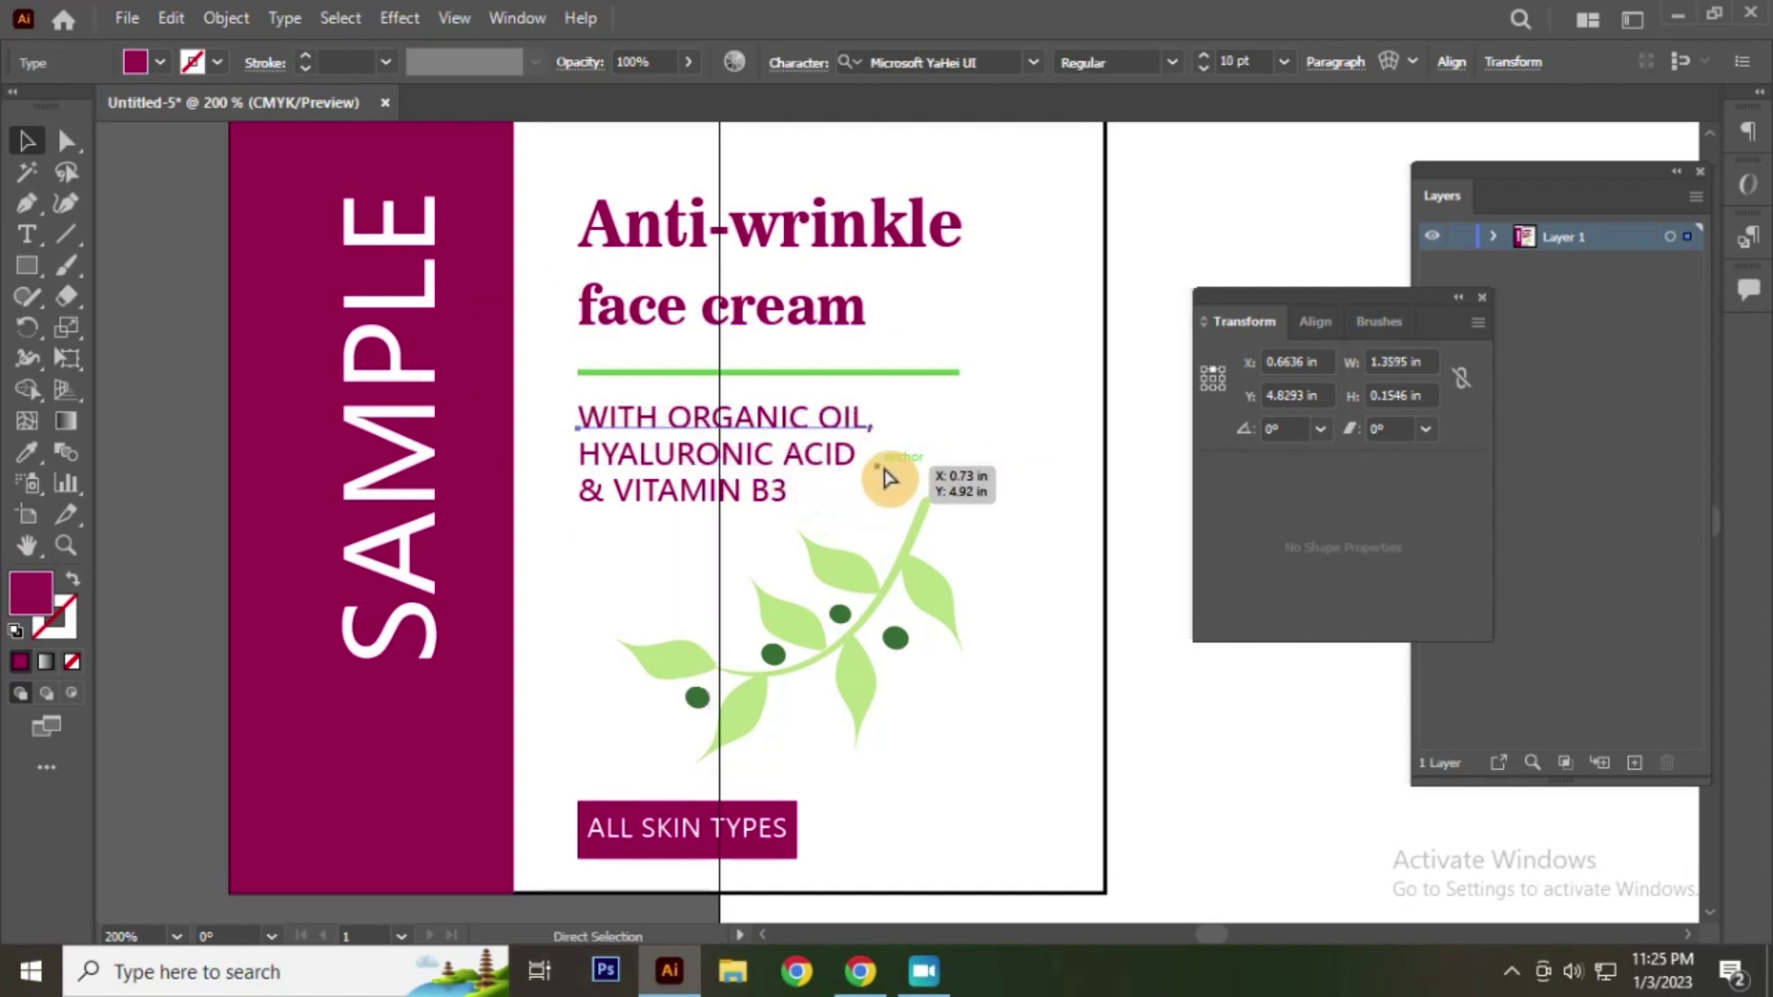
Step: Confirm the ingredient lines and Anti-wrinkle heading are live, editable text
{"action": "double_click", "coordinate": [712, 418]}
{"action": "triple_click", "coordinate": [713, 420]}
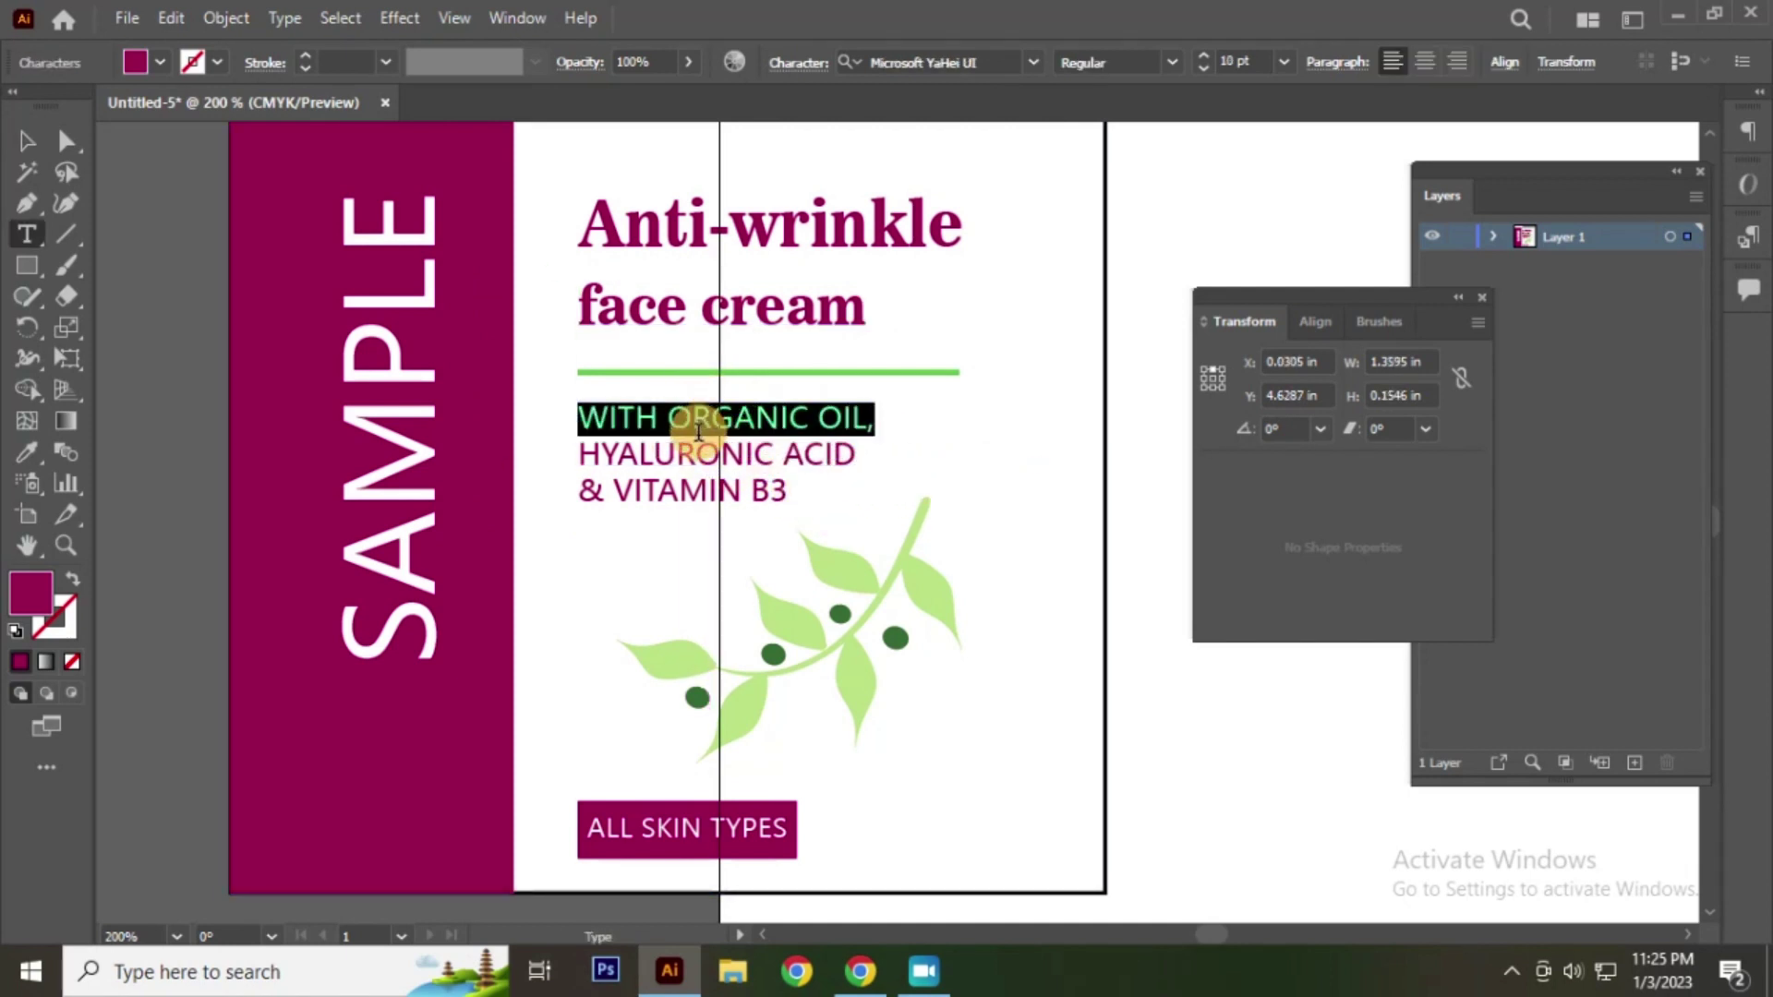
{"action": "left_click", "coordinate": [696, 451]}
{"action": "triple_click", "coordinate": [693, 452]}
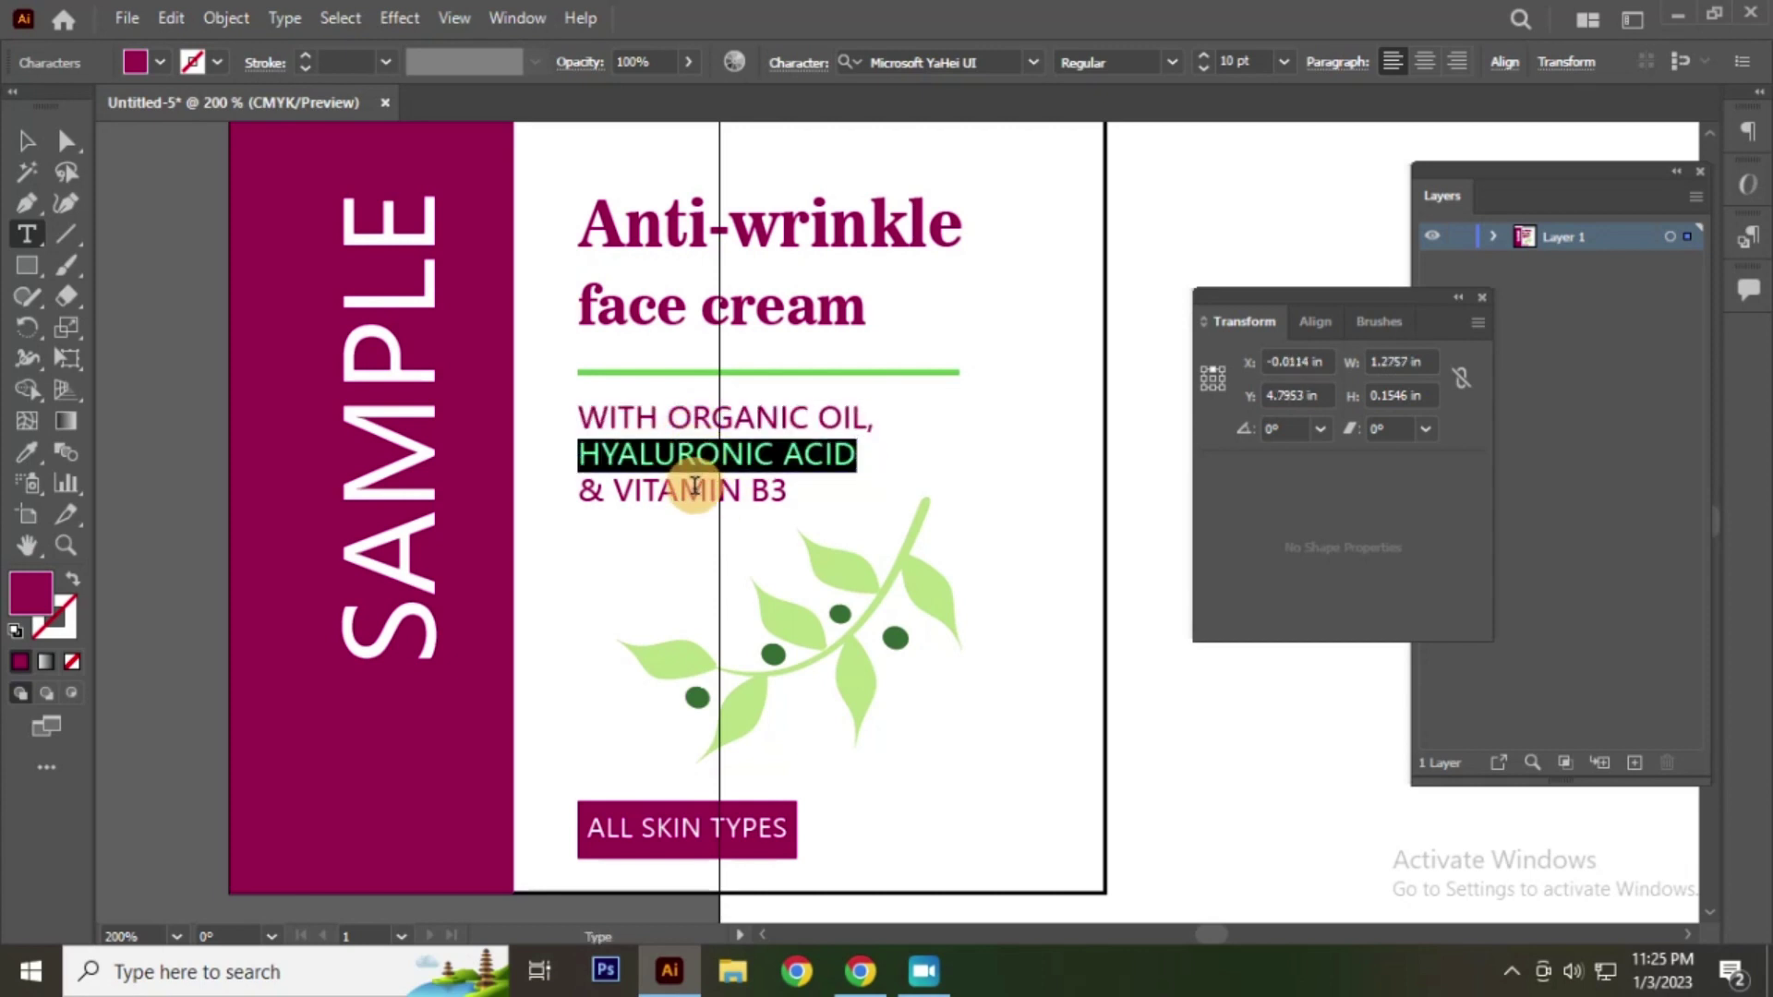
{"action": "left_click", "coordinate": [707, 487], "text": "ctrl"}
{"action": "triple_click", "coordinate": [739, 480]}
{"action": "left_click", "coordinate": [705, 231], "text": "ctrl"}
{"action": "triple_click", "coordinate": [704, 231]}
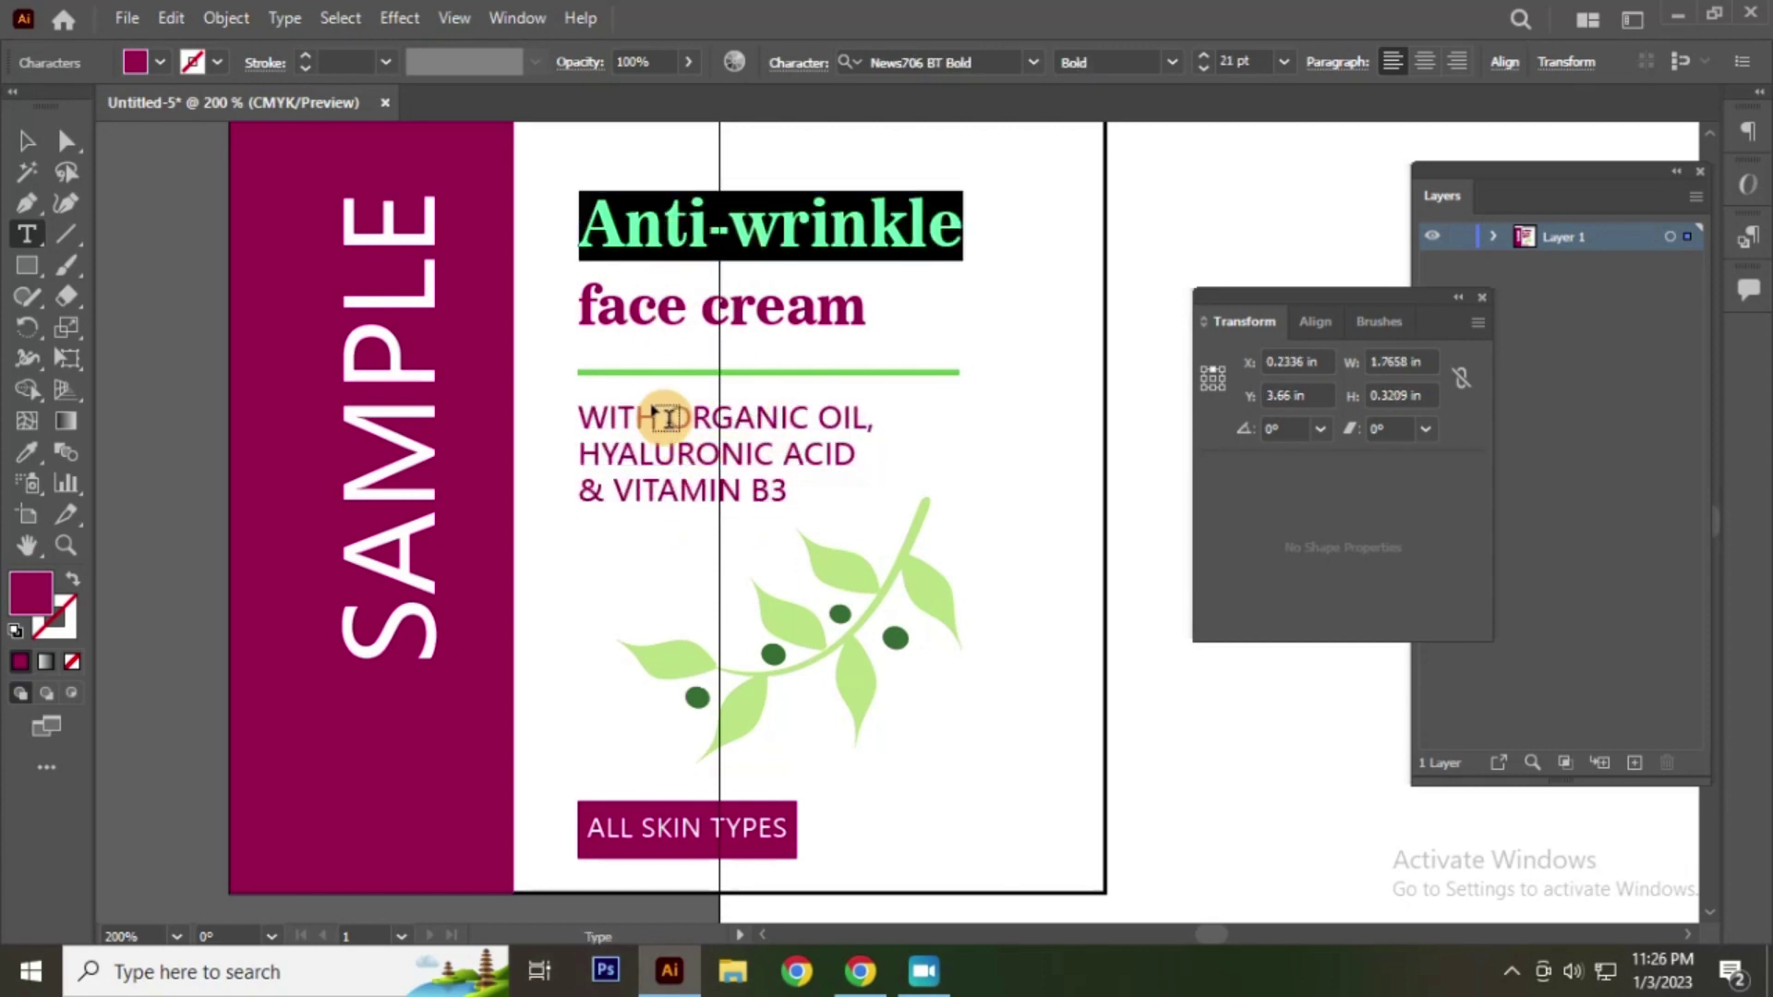
{"action": "left_click", "coordinate": [19, 140]}
Step: Marquee-select all label parts, drag them onto the artboard, and deselect
{"action": "scroll", "coordinate": [772, 483], "scroll_direction": "down", "scroll_amount": 4}
{"action": "left_click_drag", "start_coordinate": [532, 274], "coordinate": [931, 700]}
{"action": "left_click_drag", "start_coordinate": [716, 505], "coordinate": [912, 485]}
{"action": "scroll", "coordinate": [585, 490], "scroll_direction": "down", "scroll_amount": 2}
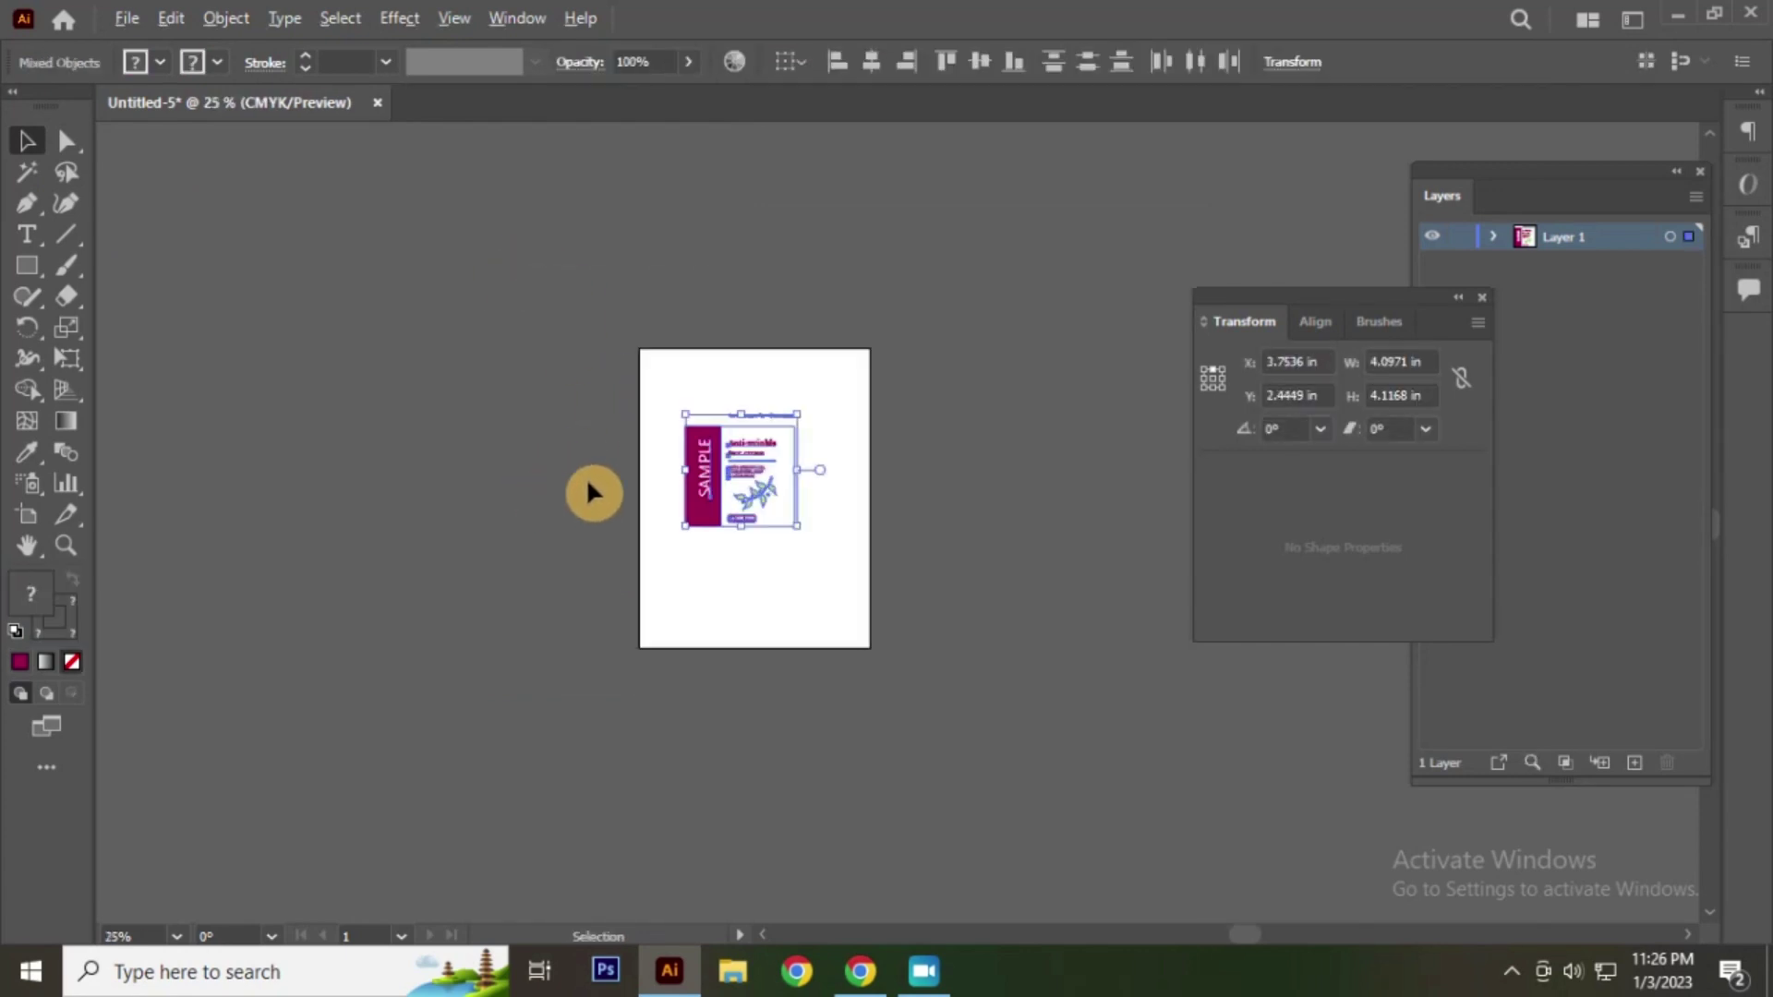
{"action": "scroll", "coordinate": [723, 469], "scroll_direction": "up", "scroll_amount": 2}
{"action": "scroll", "coordinate": [613, 376], "scroll_direction": "down", "scroll_amount": 1}
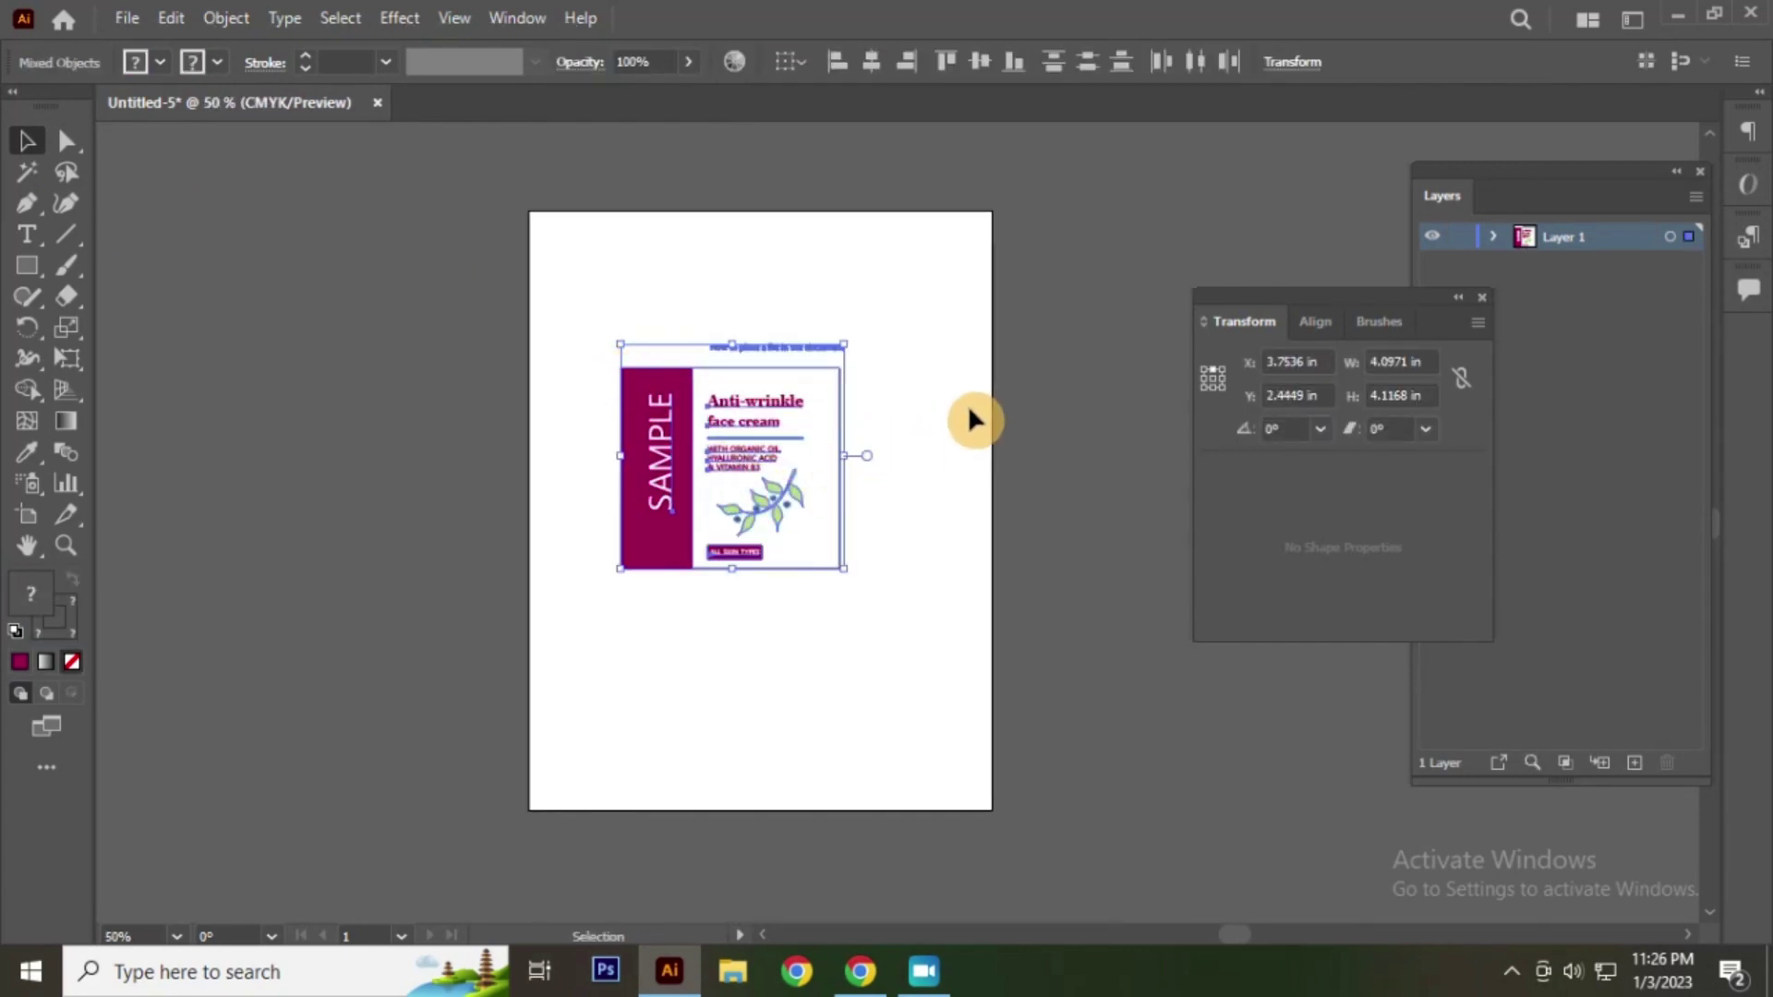
{"action": "left_click", "coordinate": [906, 427]}
{"action": "scroll", "coordinate": [942, 426], "scroll_direction": "up", "scroll_amount": 1}
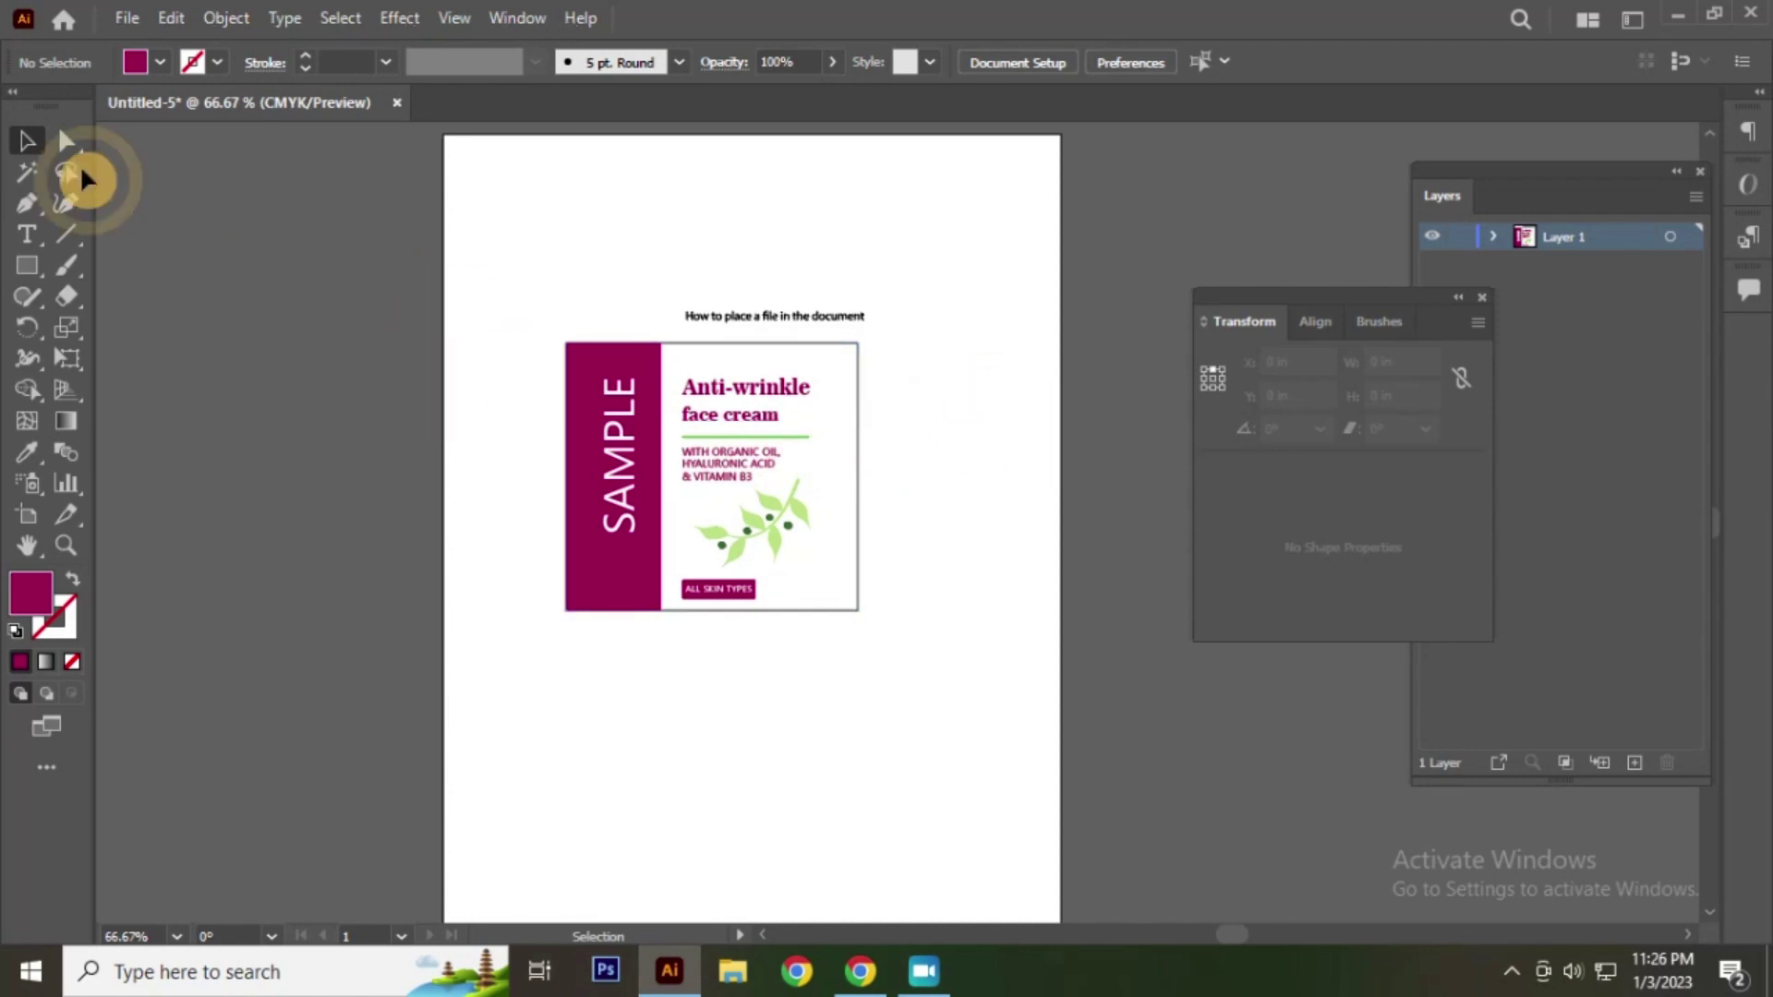
{"action": "left_click", "coordinate": [124, 18]}
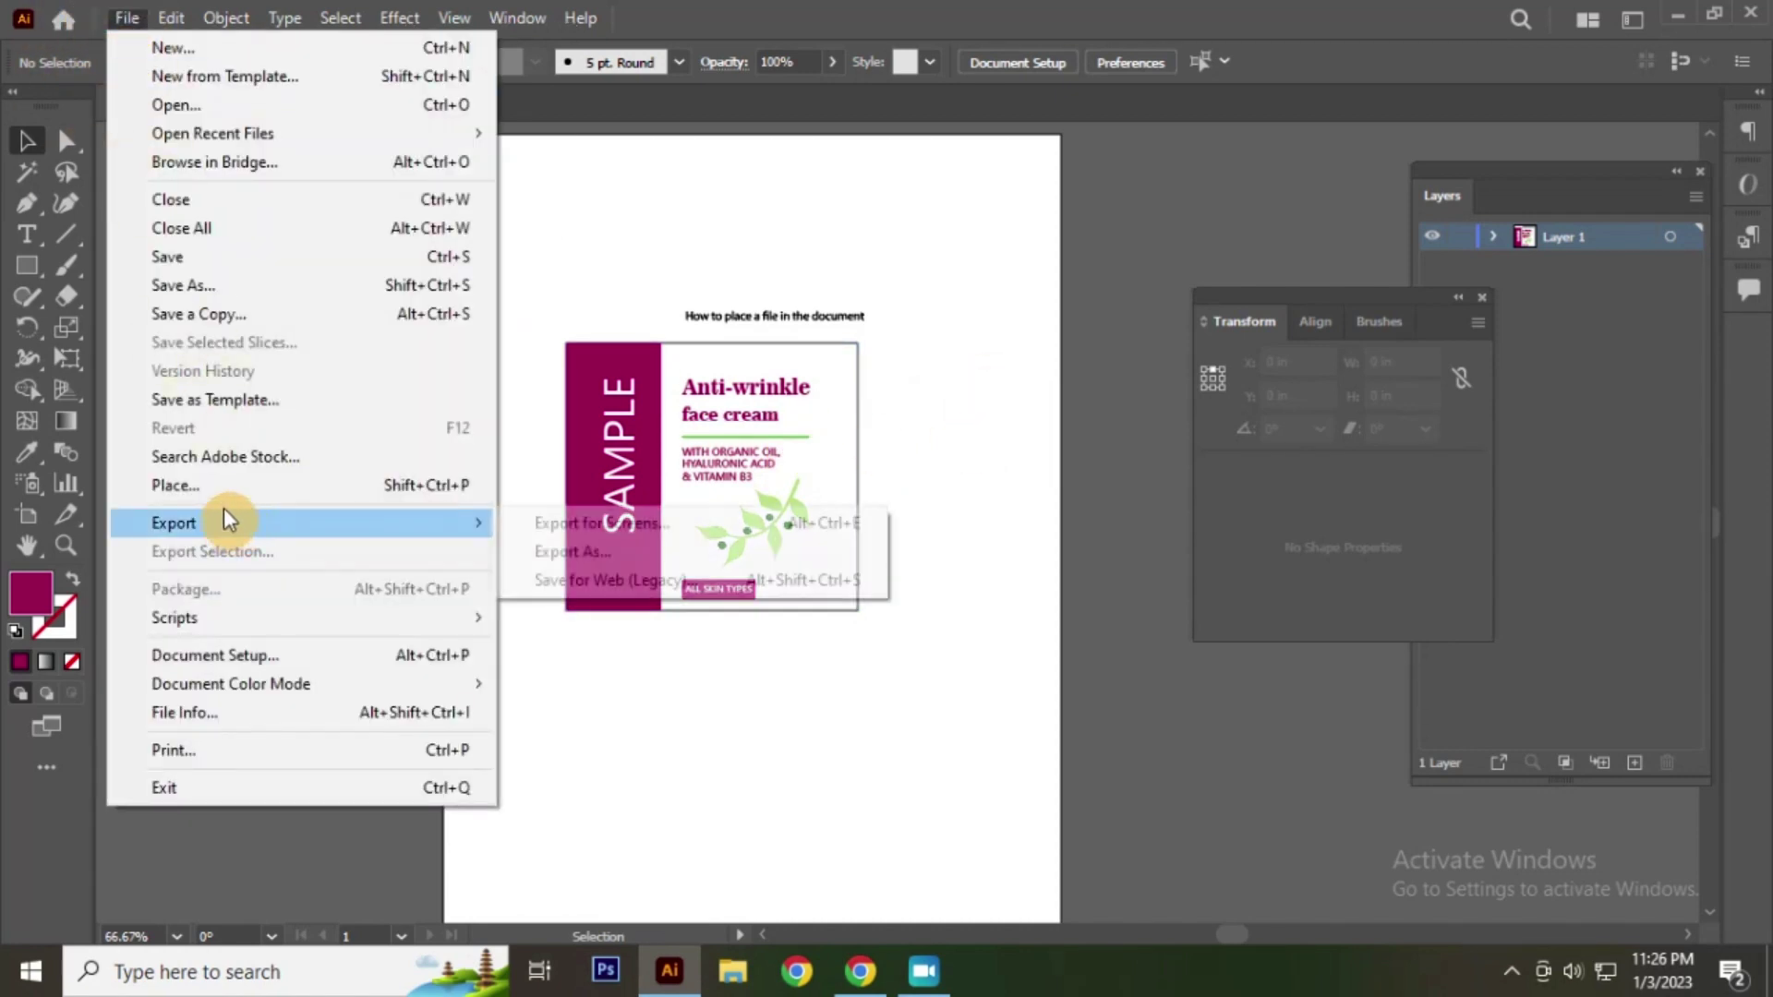
{"action": "left_click", "coordinate": [214, 485]}
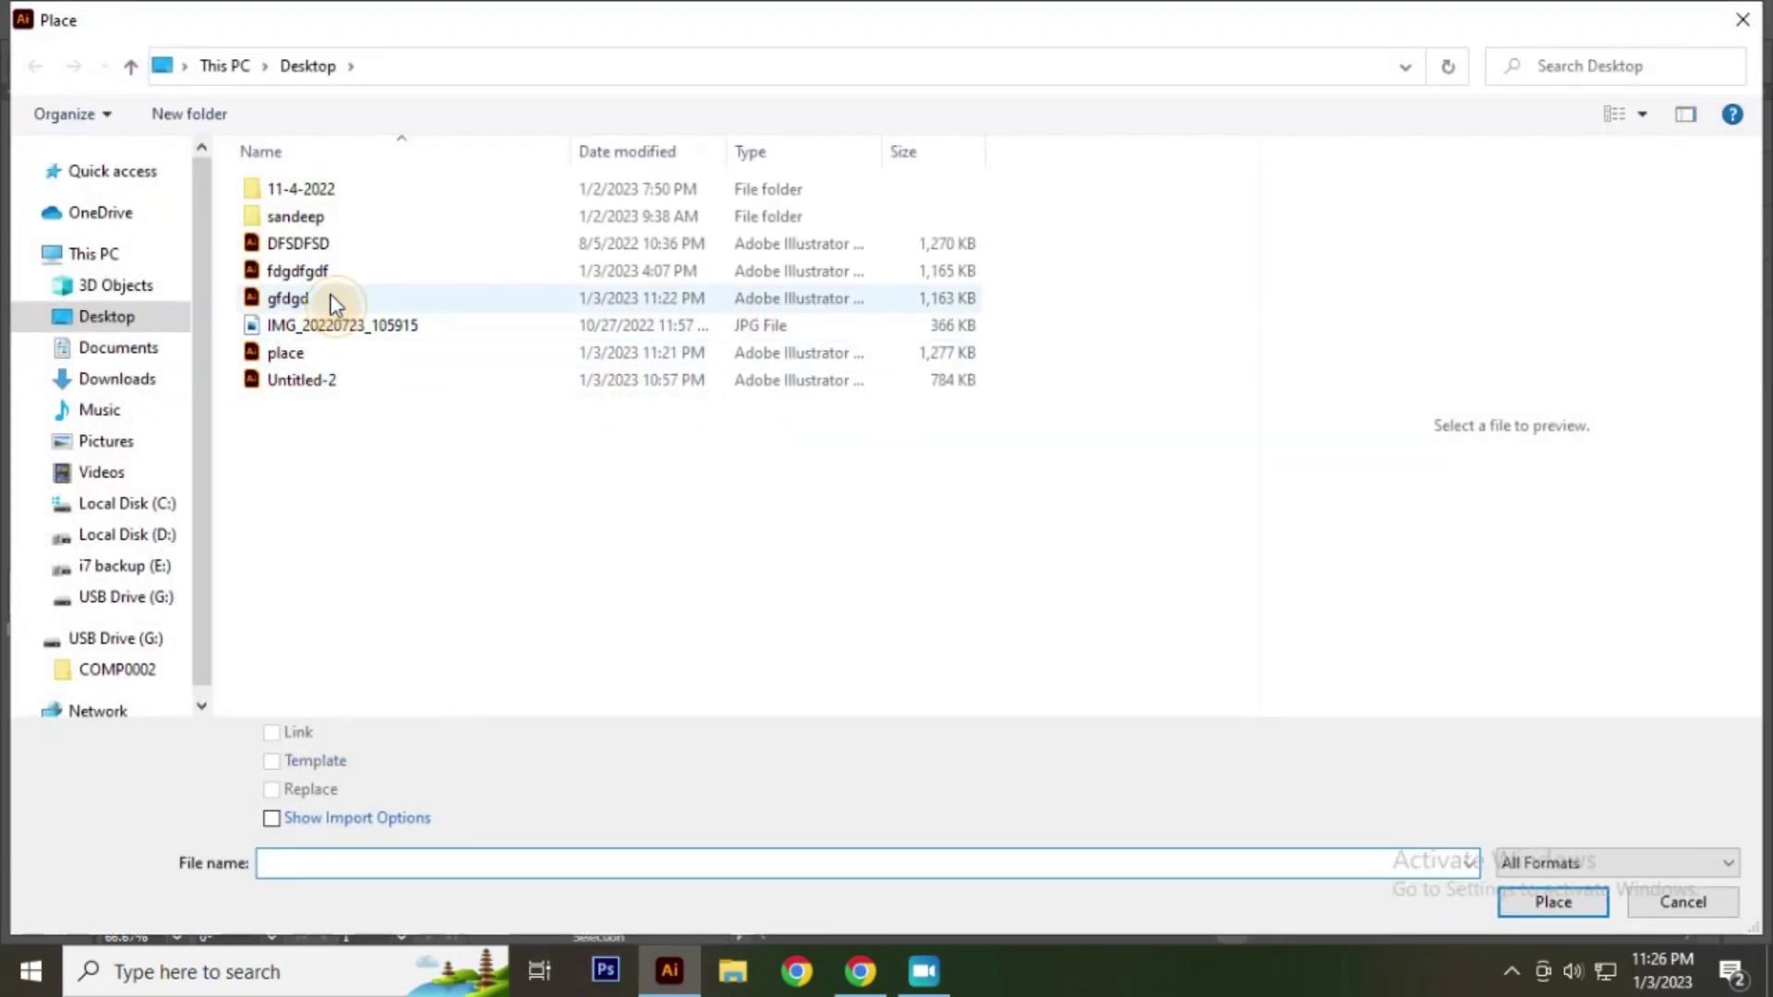
{"action": "left_click", "coordinate": [328, 296]}
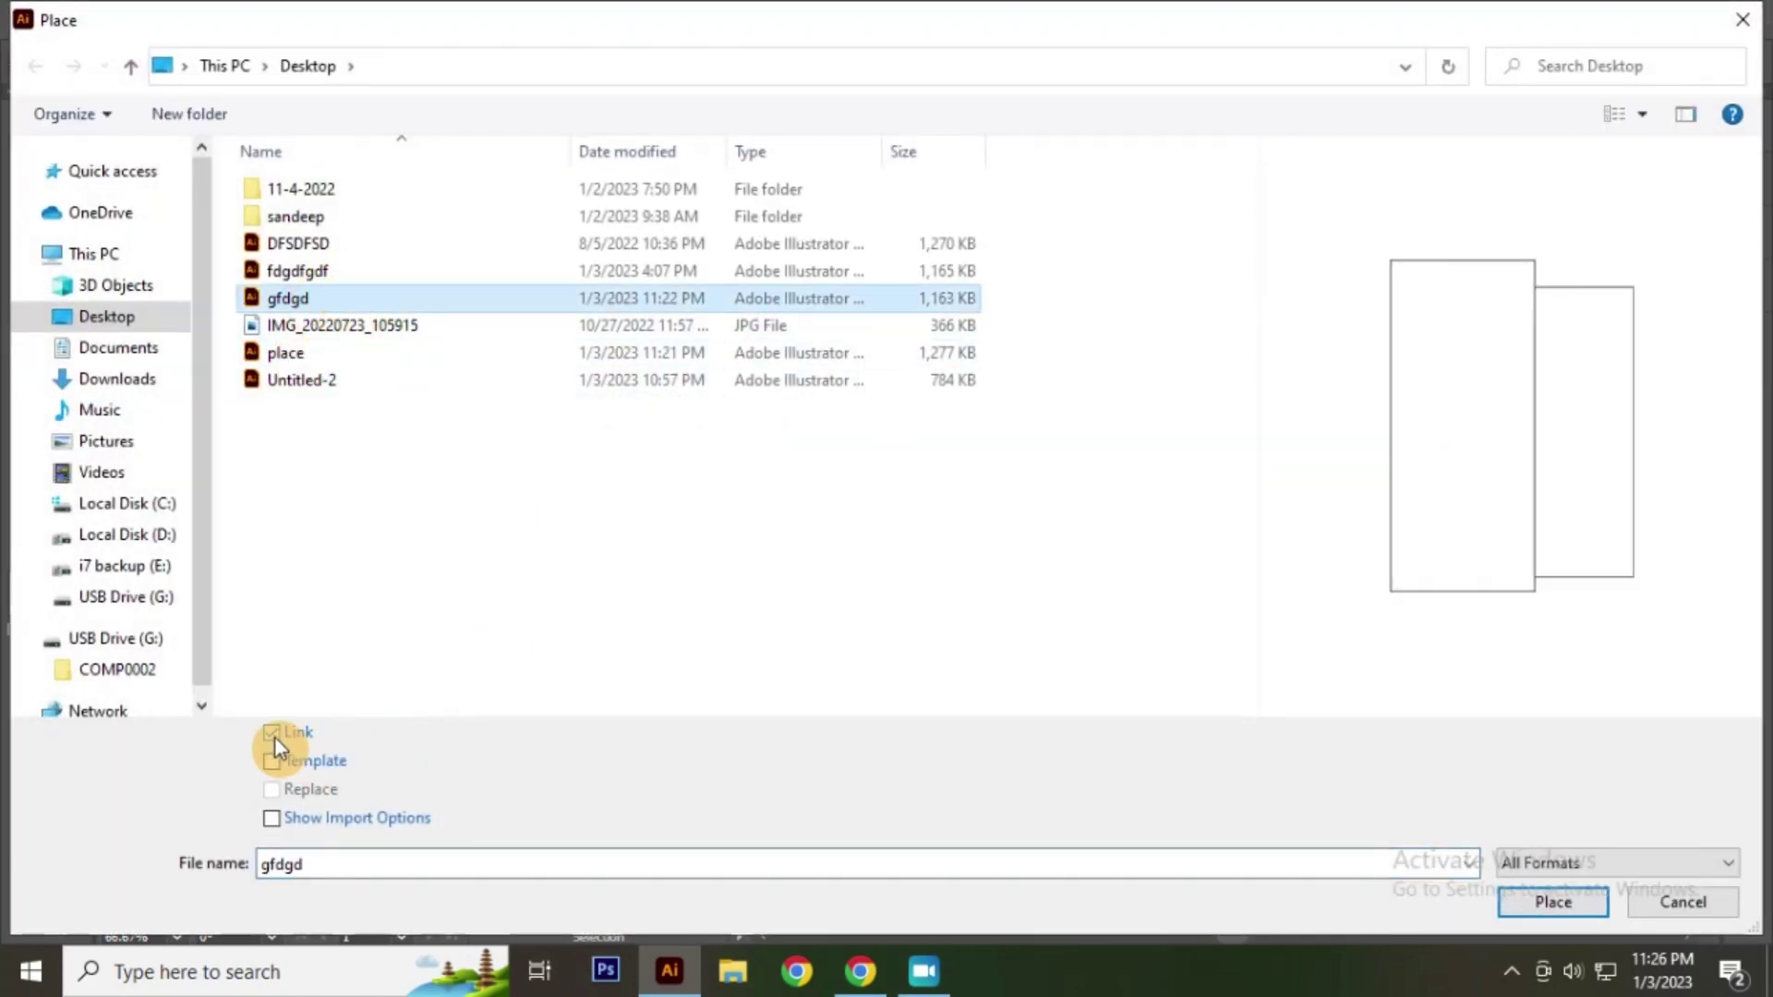
{"action": "left_click", "coordinate": [1560, 906]}
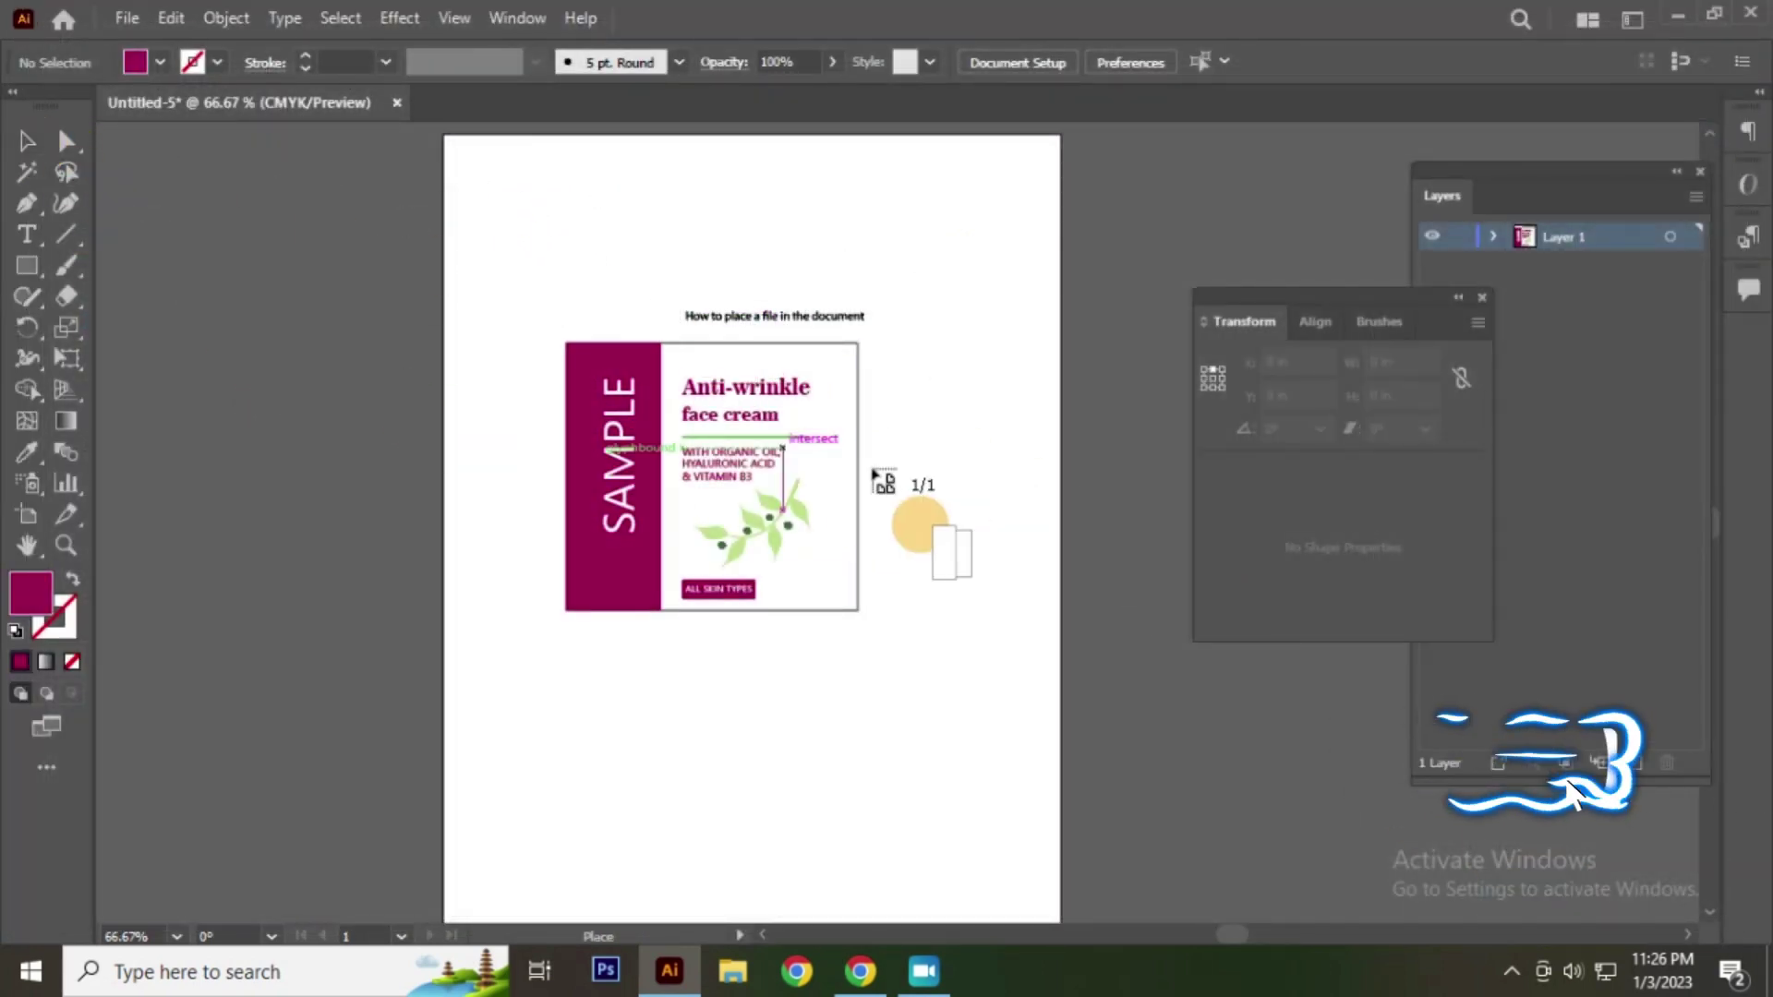
{"action": "scroll", "coordinate": [1016, 494], "scroll_direction": "down", "scroll_amount": 2}
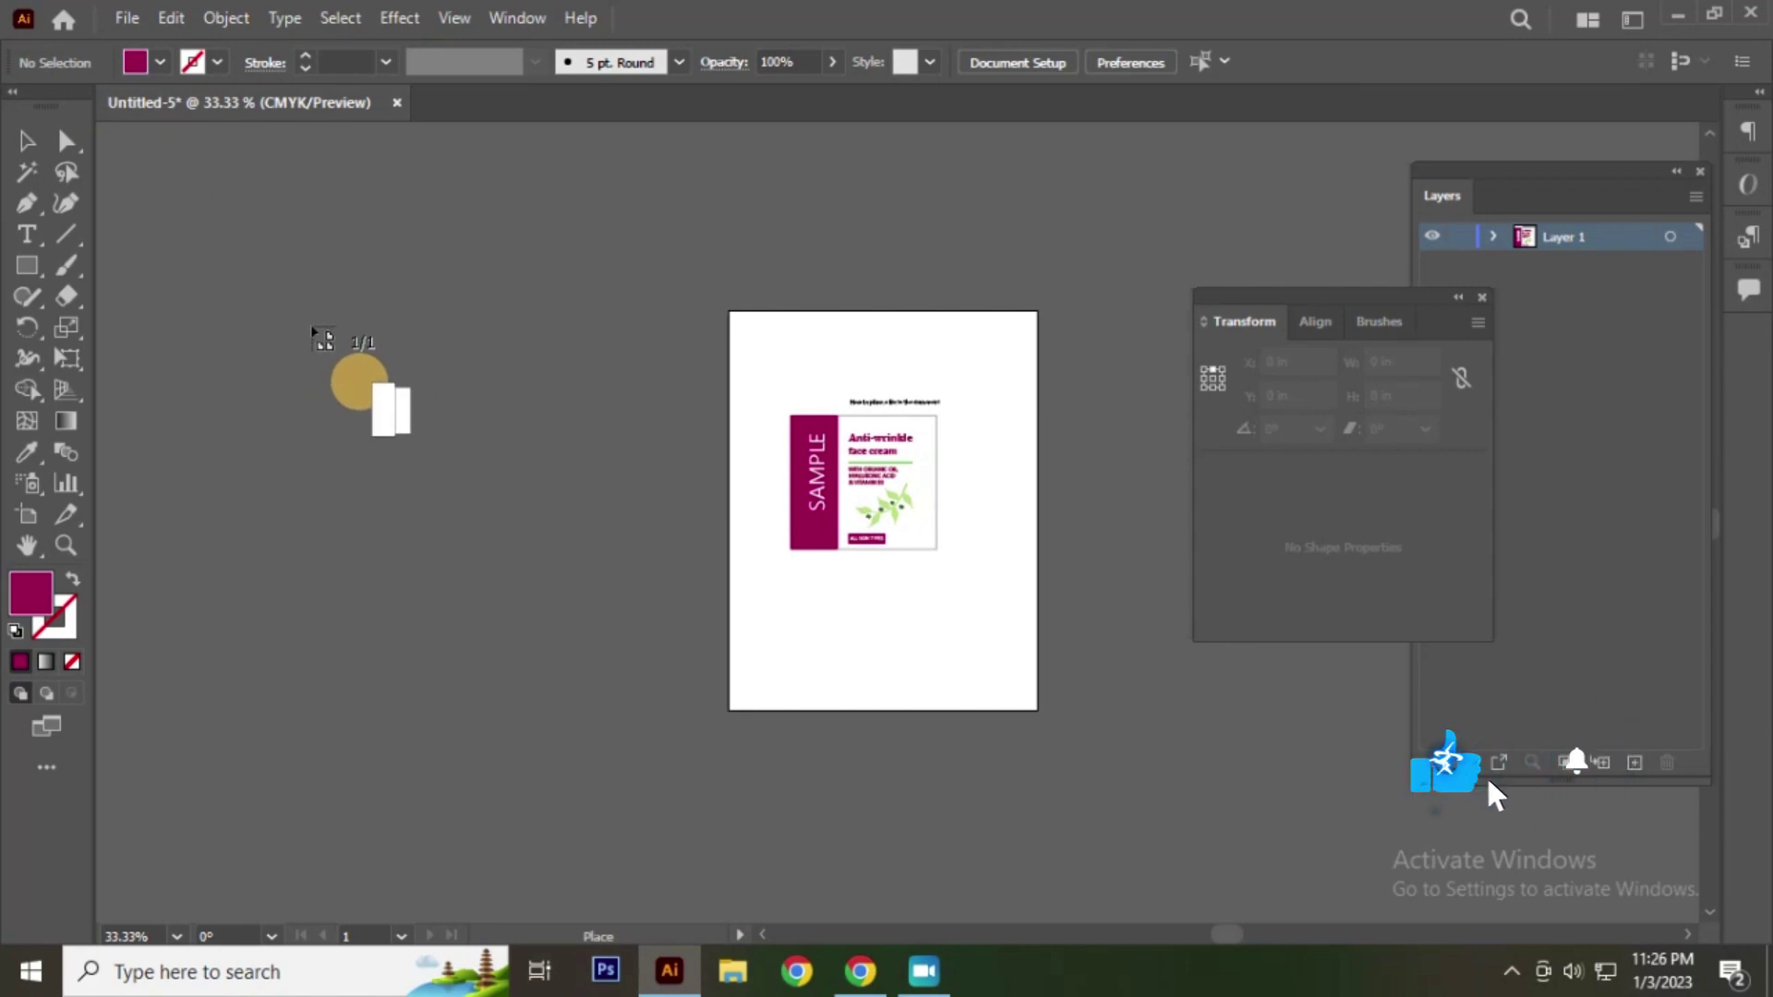
{"action": "left_click_drag", "start_coordinate": [312, 328], "coordinate": [684, 719]}
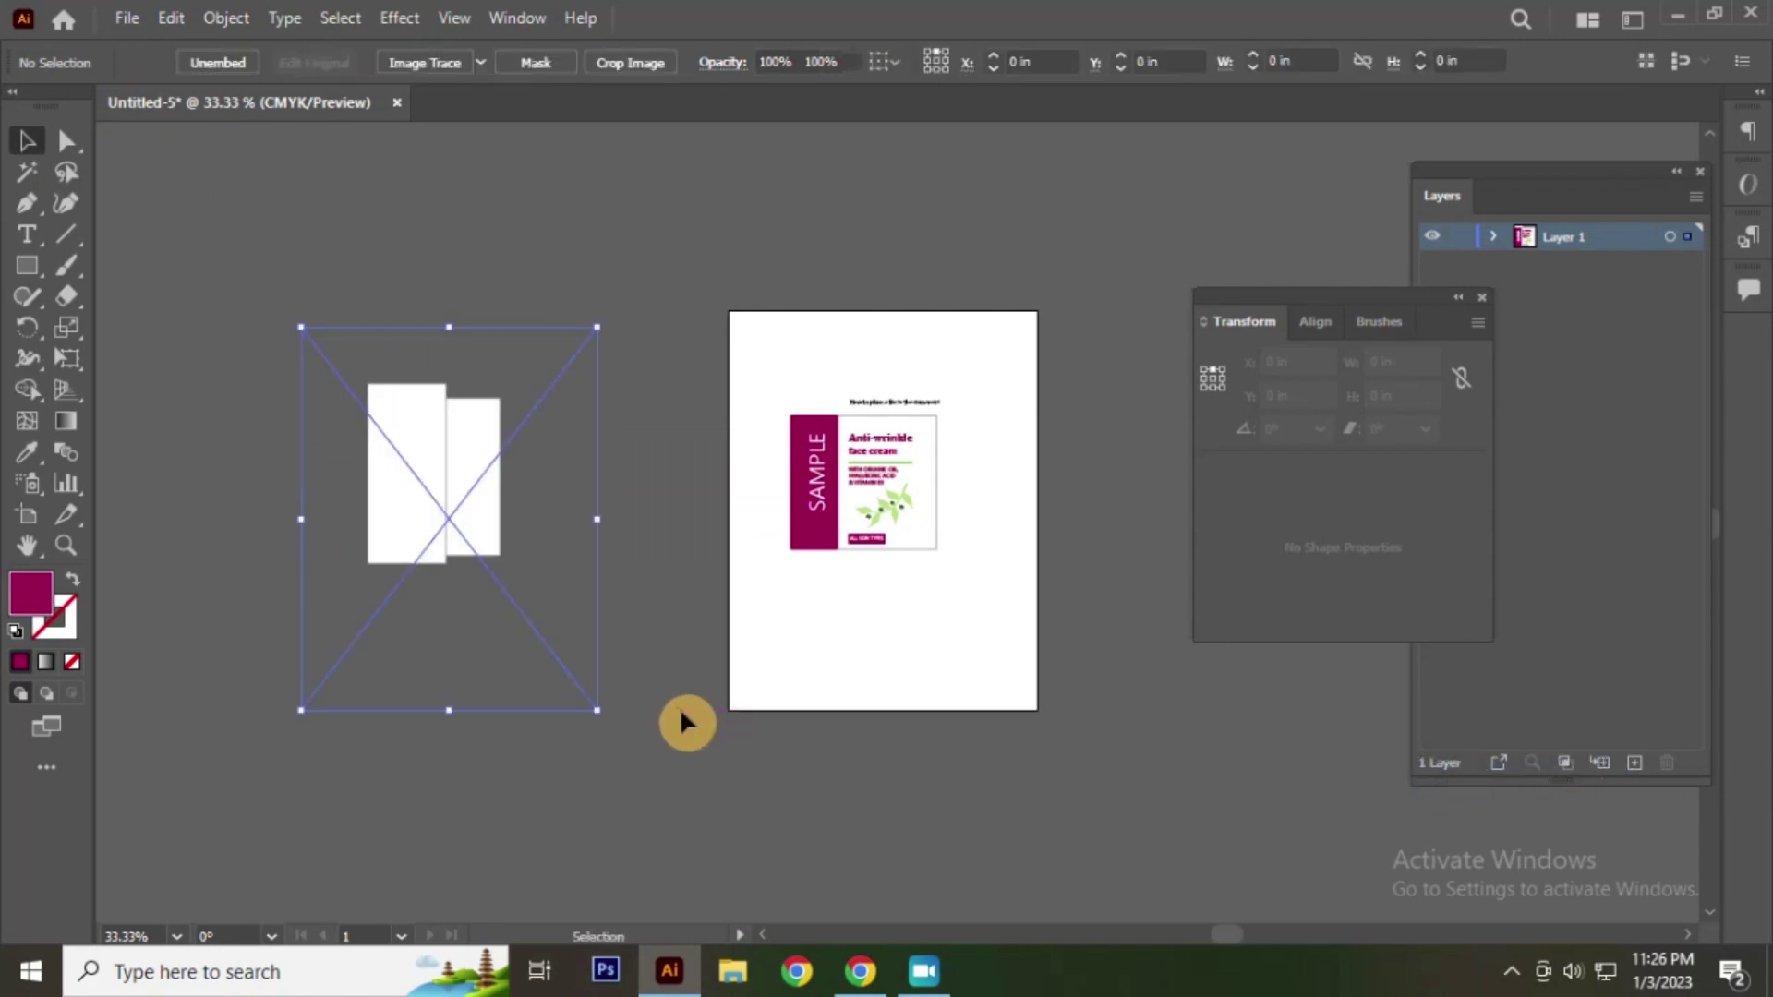
{"action": "scroll", "coordinate": [360, 495], "scroll_direction": "up", "scroll_amount": 2}
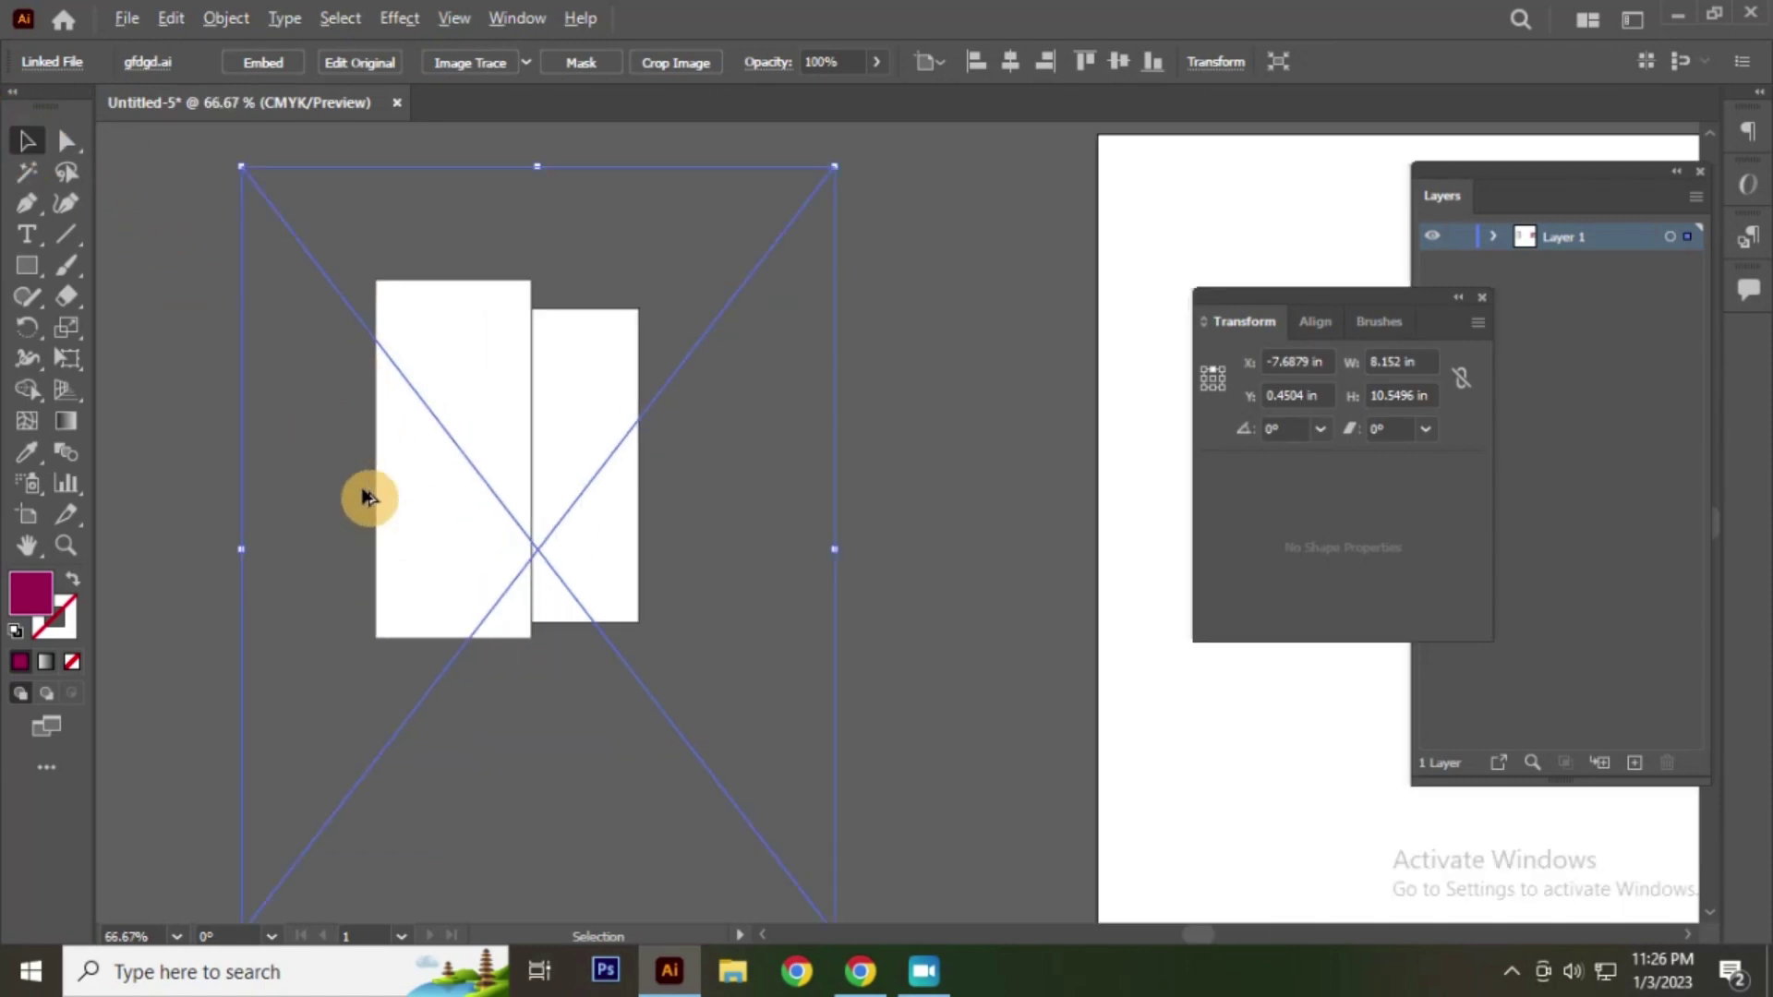
{"action": "scroll", "coordinate": [748, 409], "scroll_direction": "down", "scroll_amount": 2}
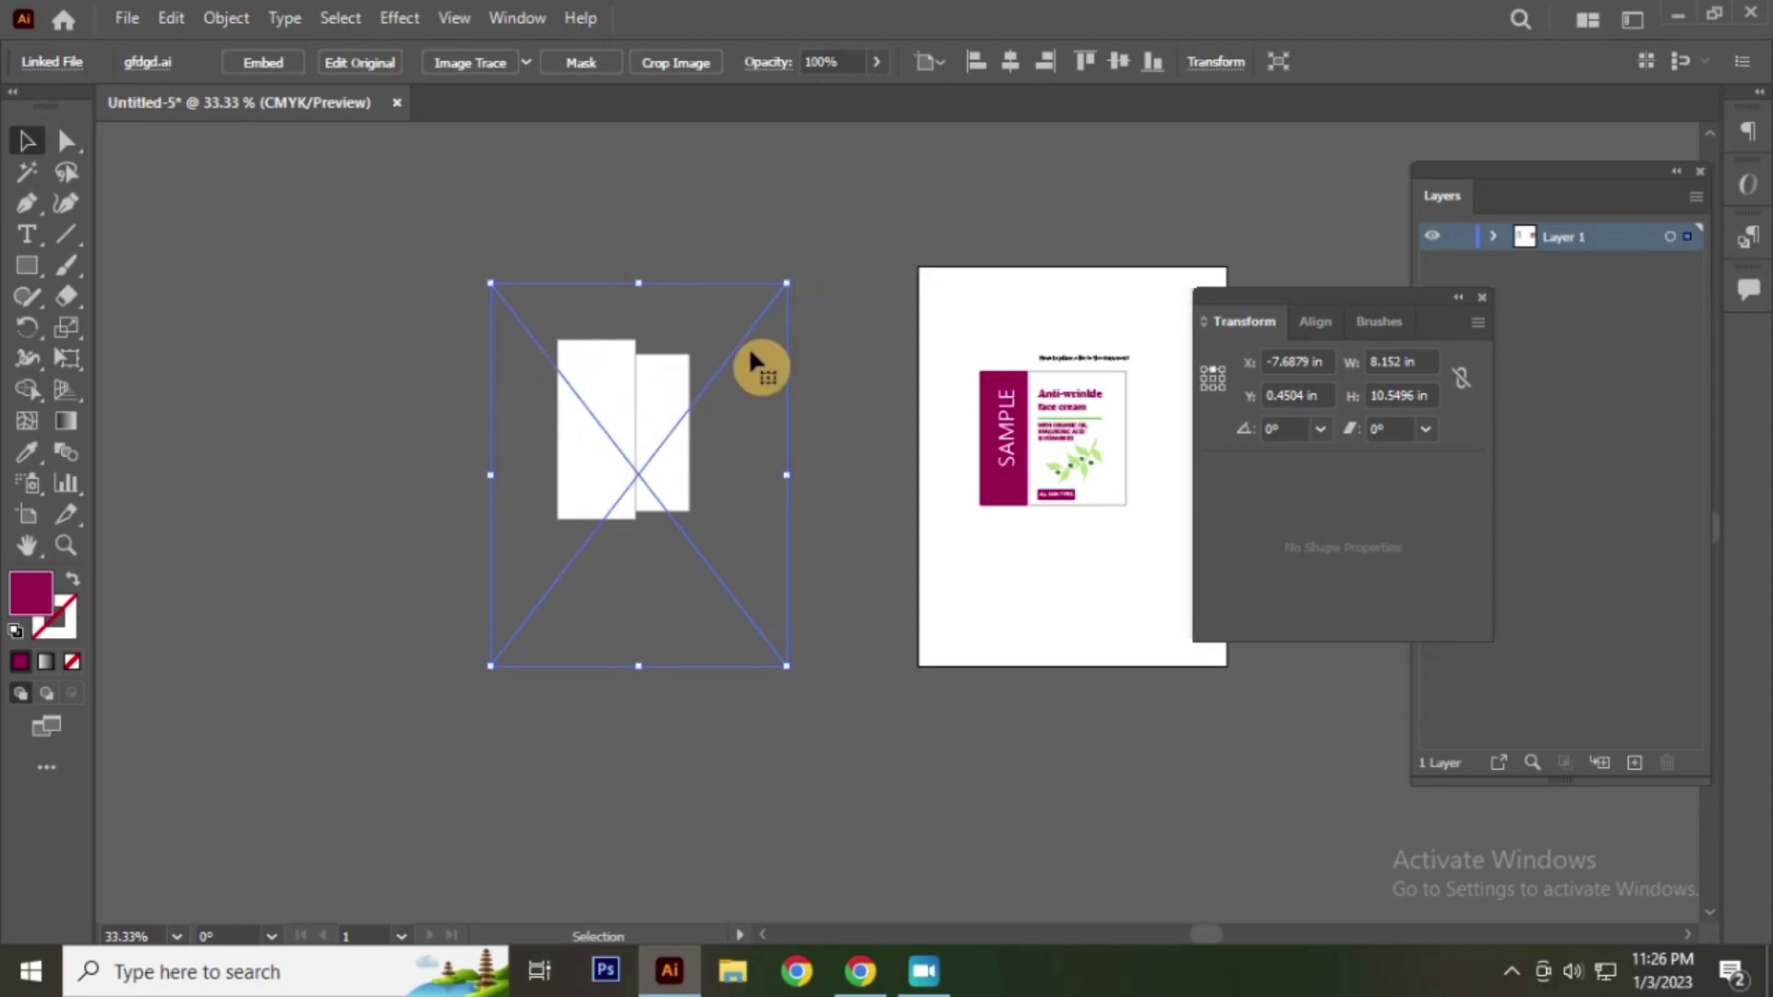
{"action": "left_click", "coordinate": [247, 64]}
{"action": "left_click", "coordinate": [386, 370]}
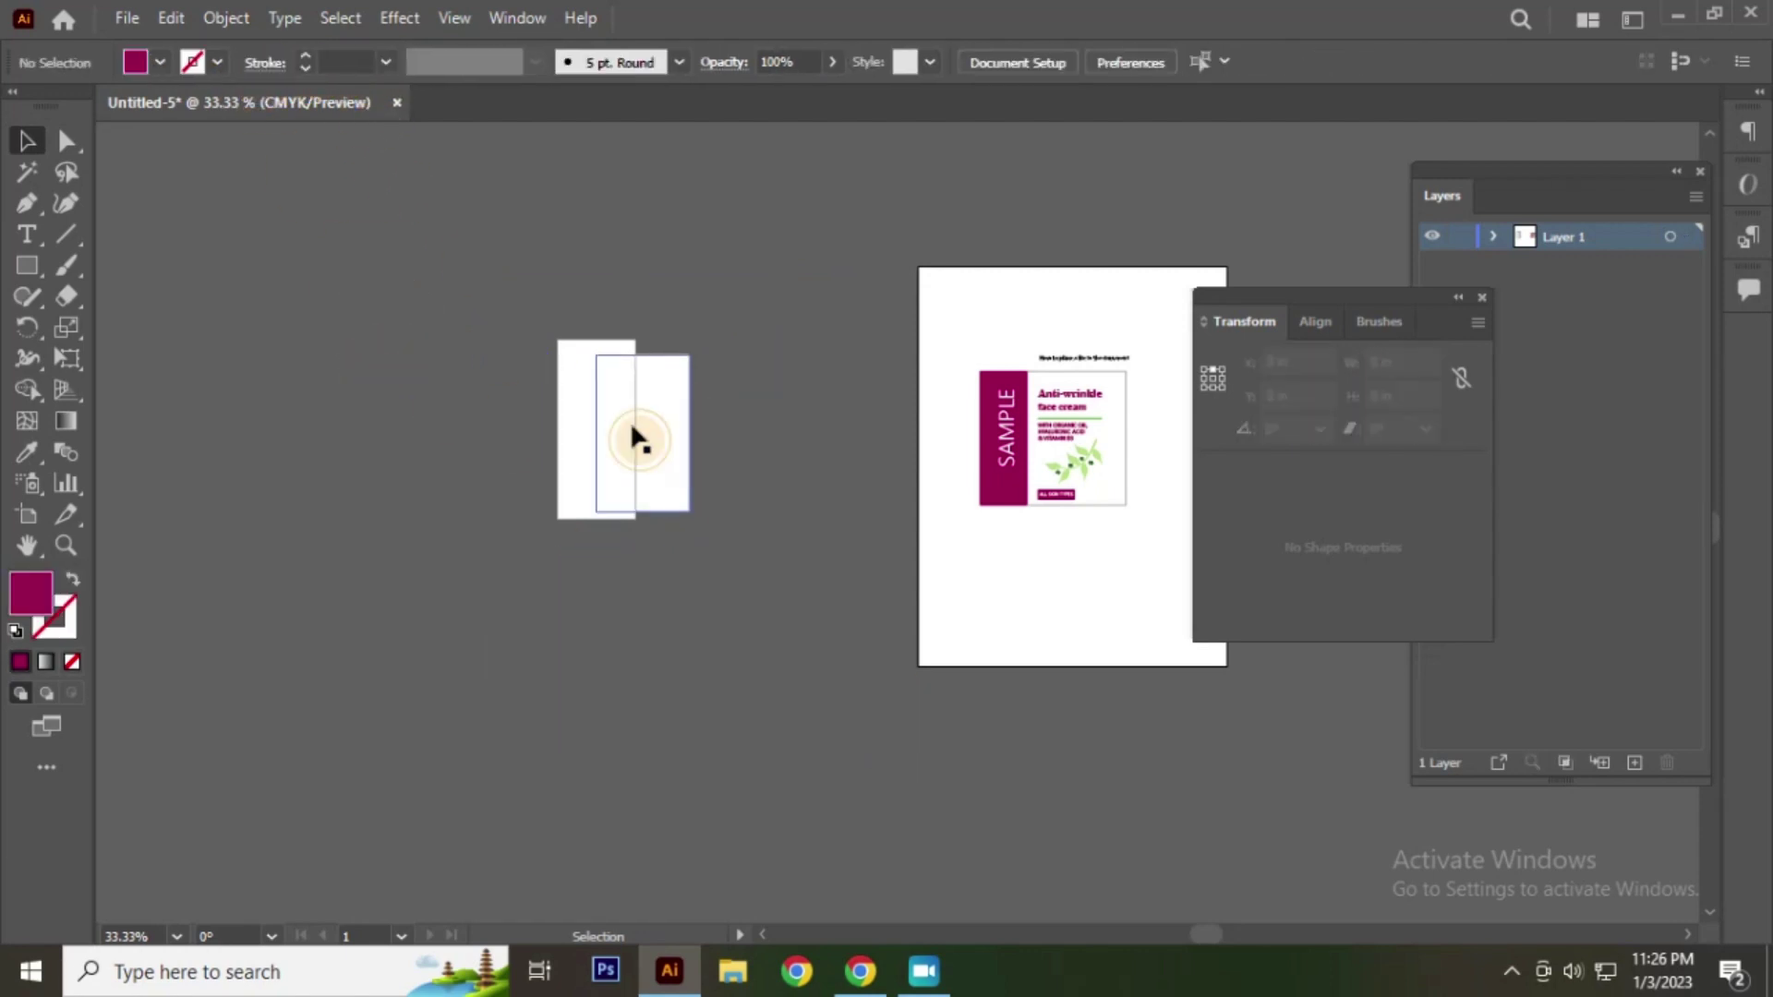
{"action": "mouse_move", "coordinate": [635, 426]}
{"action": "left_mouse_down"}
{"action": "mouse_move", "coordinate": [422, 499]}
{"action": "mouse_move", "coordinate": [609, 425]}
{"action": "left_mouse_up"}
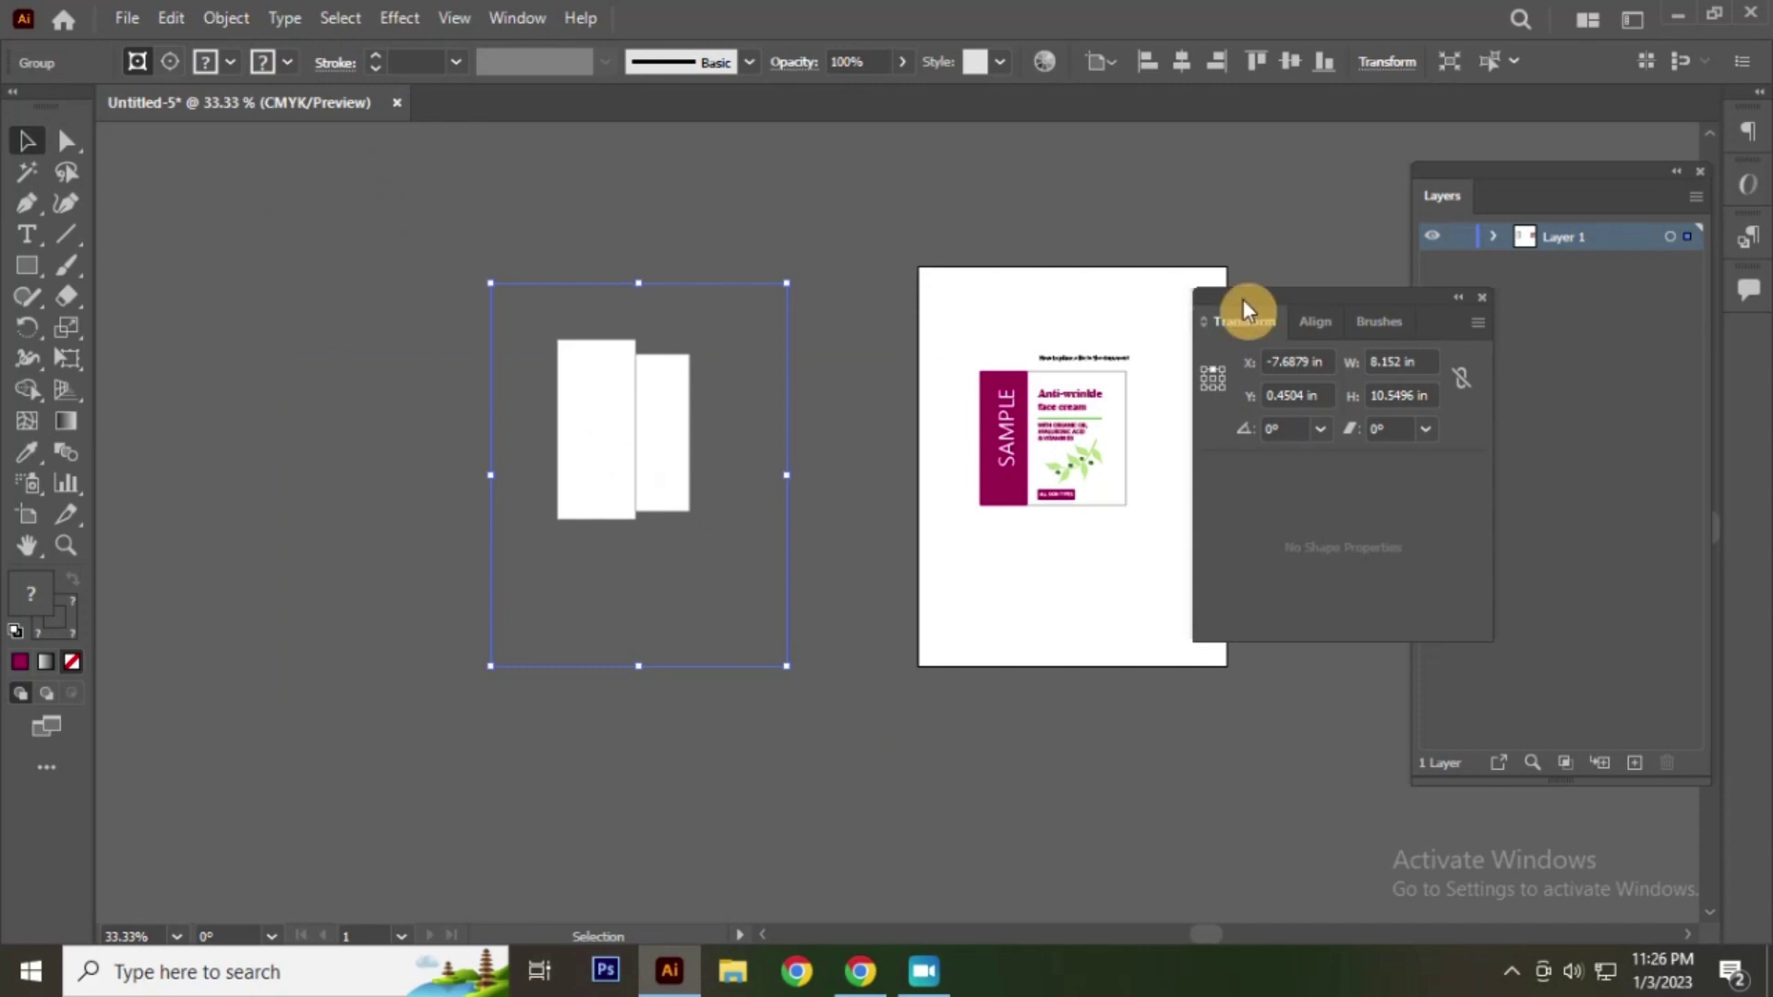
{"action": "left_click", "coordinate": [818, 636]}
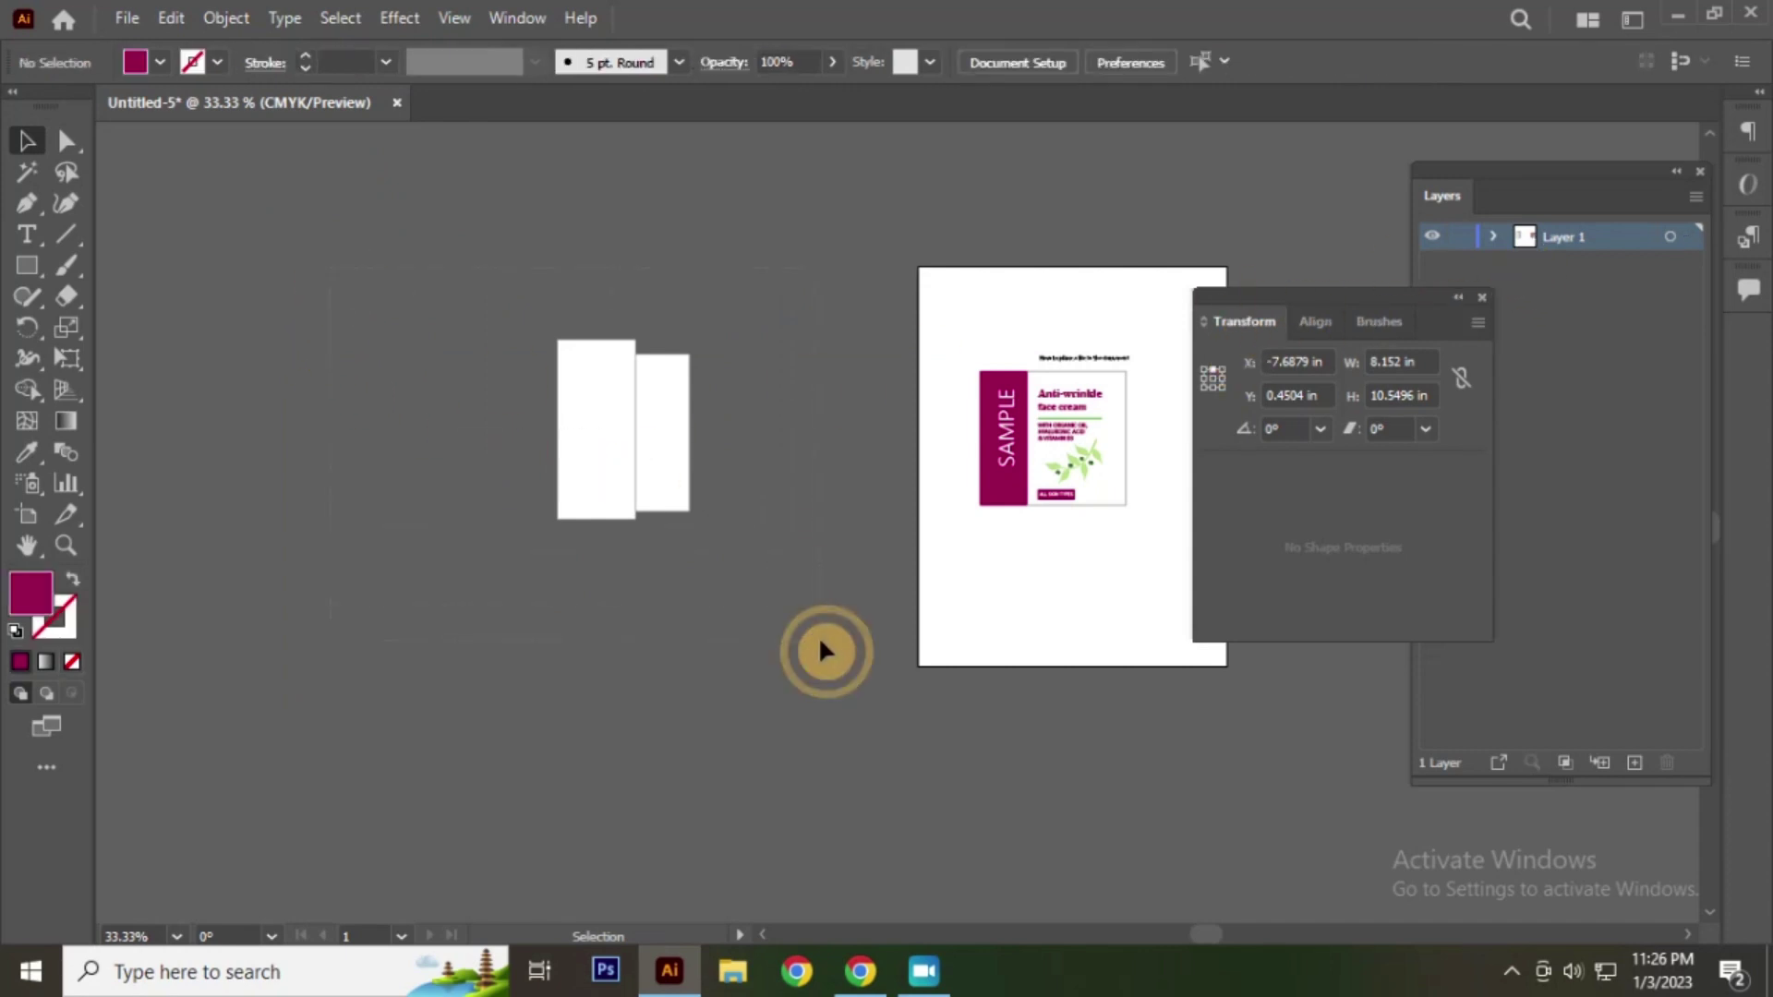
{"action": "key", "text": "ctrl+z"}
{"action": "key", "text": "Delete"}
Step: Select and delete the existing label from the artboard
{"action": "scroll", "coordinate": [764, 474], "scroll_direction": "down", "scroll_amount": 1}
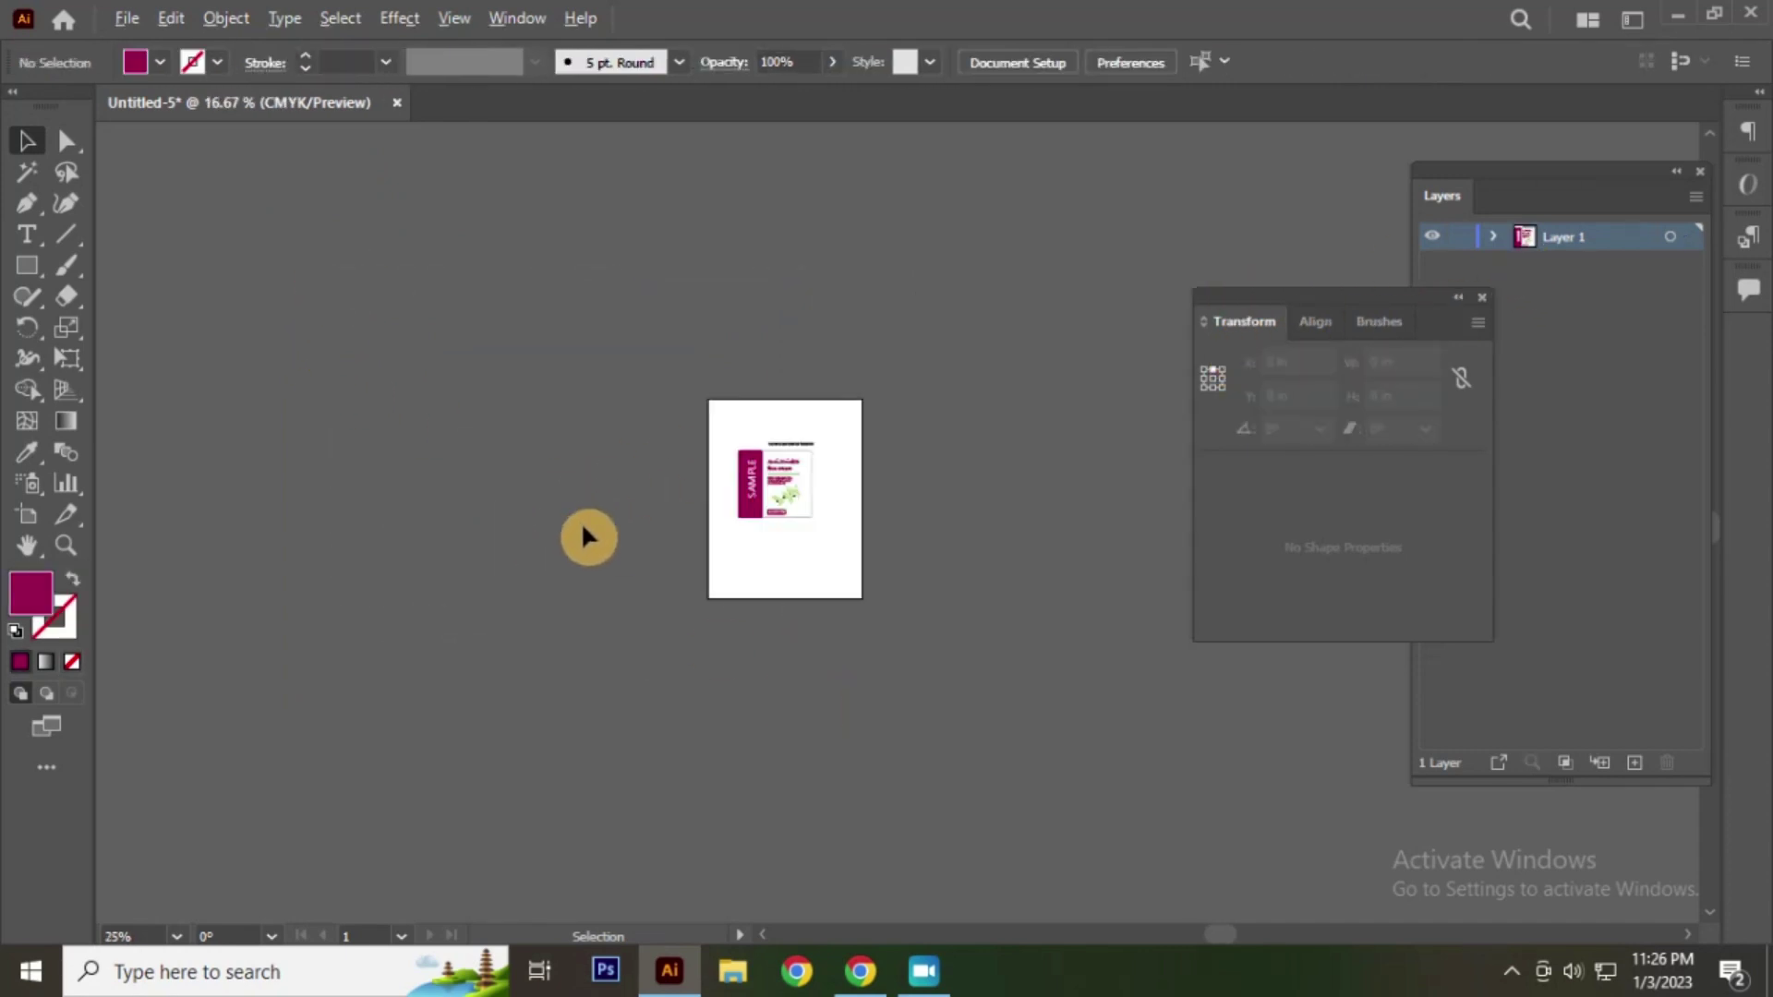
{"action": "scroll", "coordinate": [793, 515], "scroll_direction": "up", "scroll_amount": 1}
{"action": "scroll", "coordinate": [857, 624], "scroll_direction": "up", "scroll_amount": 1}
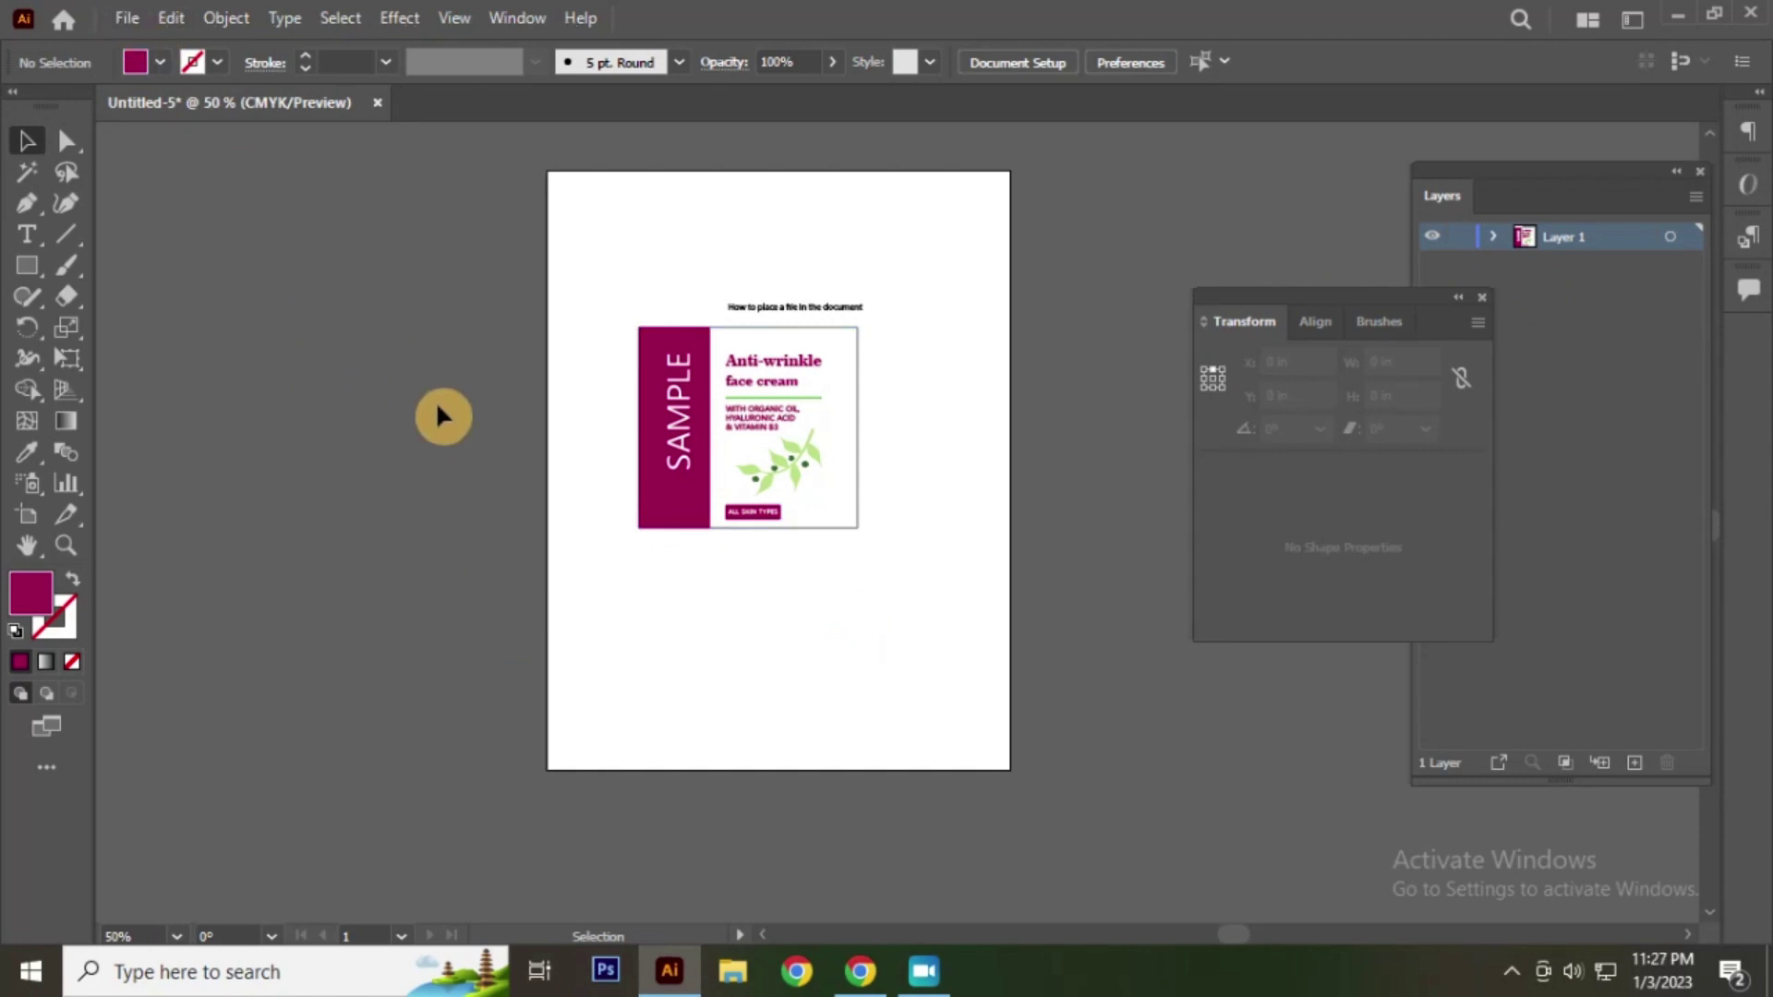
{"action": "left_click_drag", "start_coordinate": [357, 225], "coordinate": [1079, 661]}
{"action": "key", "text": "Delete"}
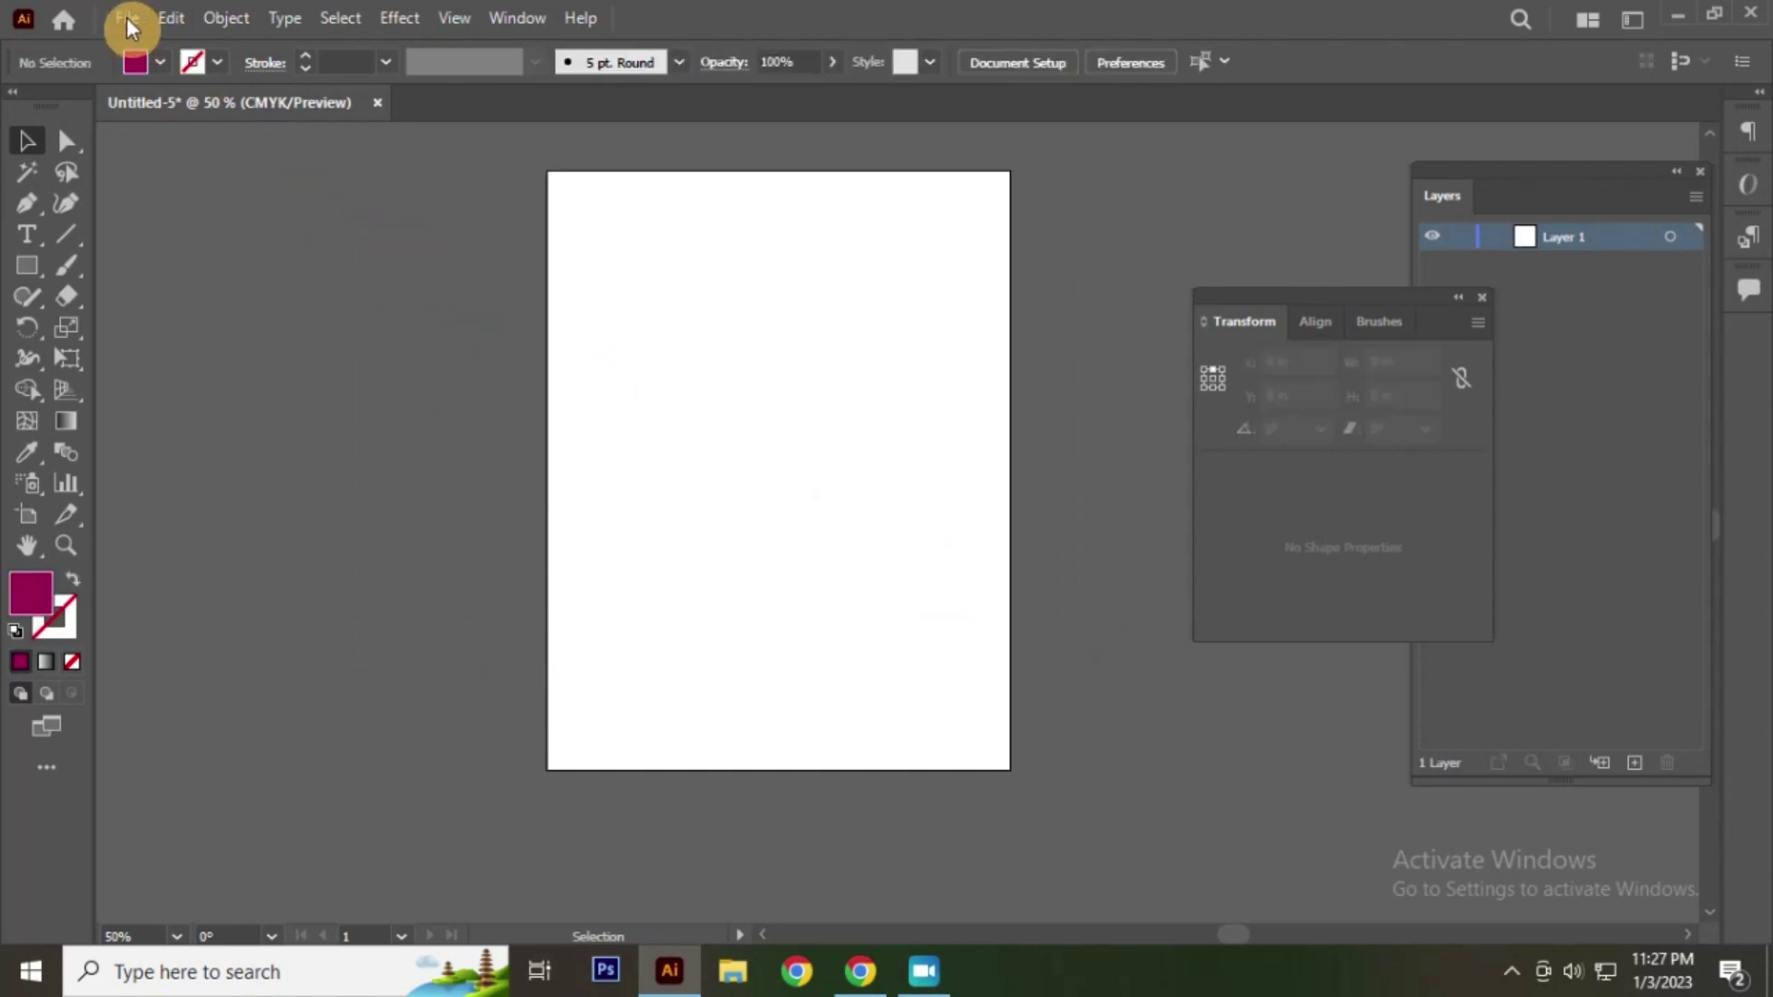
Step: Place place.ai with both Link and Template checked
{"action": "left_click", "coordinate": [125, 16]}
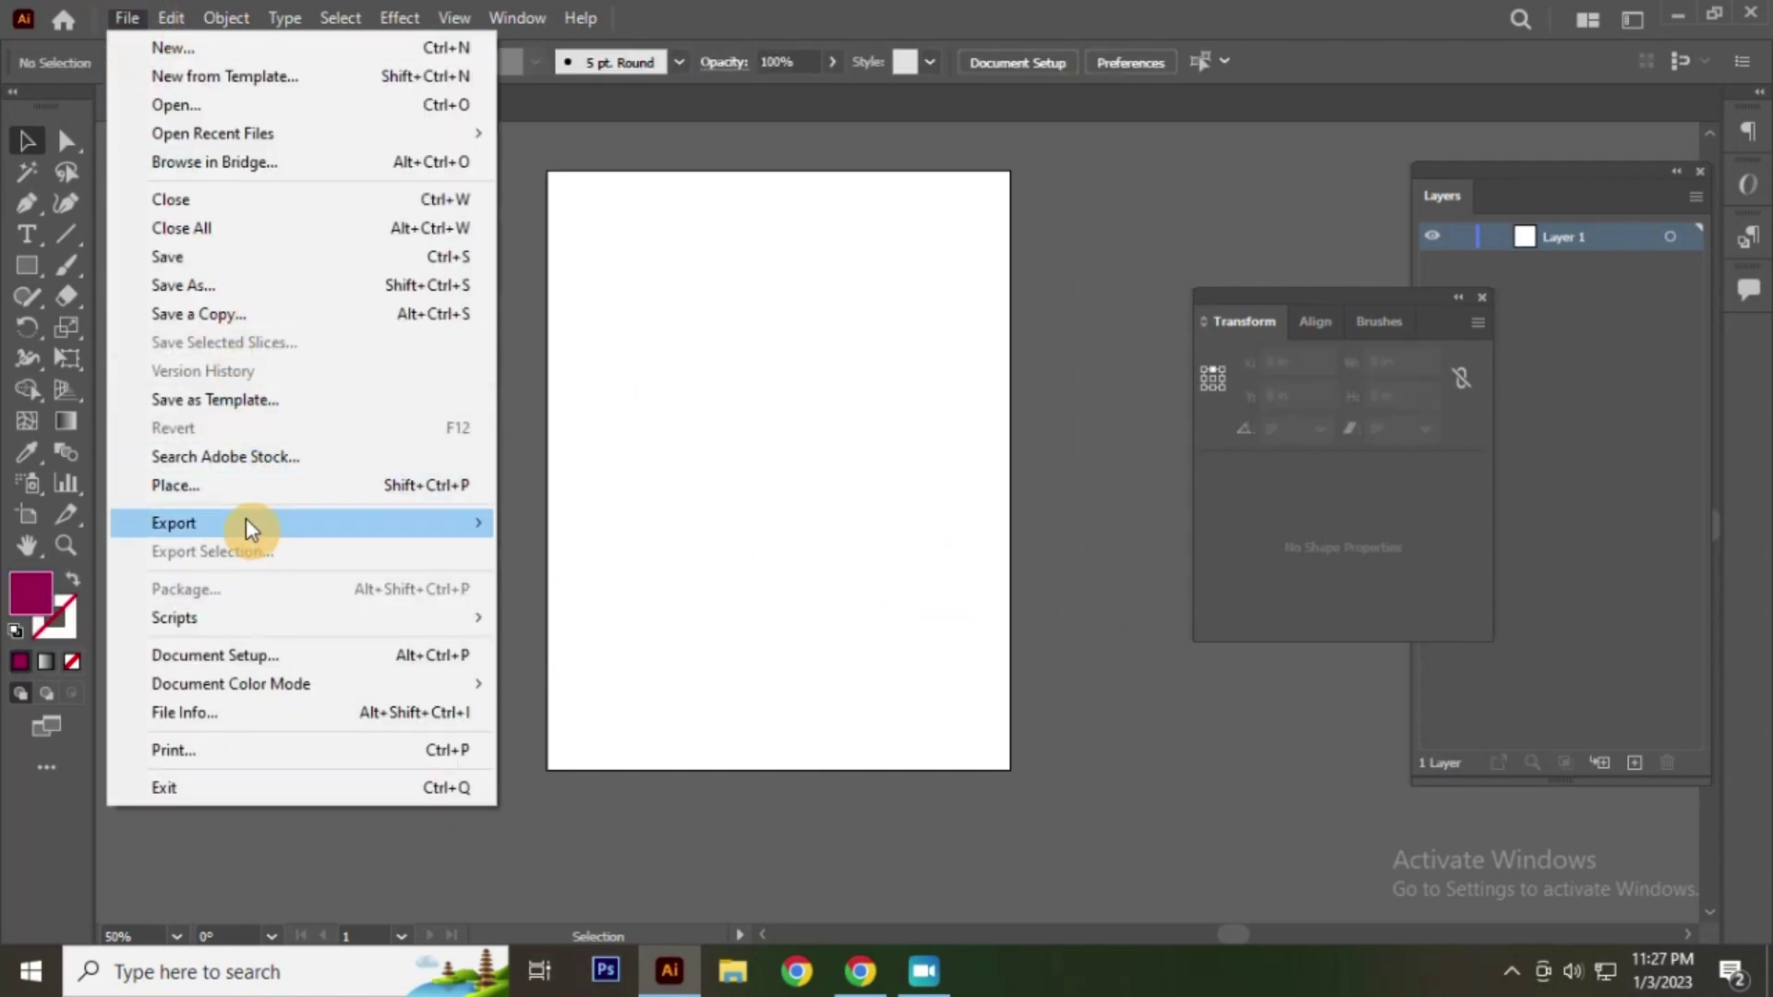
{"action": "left_click", "coordinate": [255, 490]}
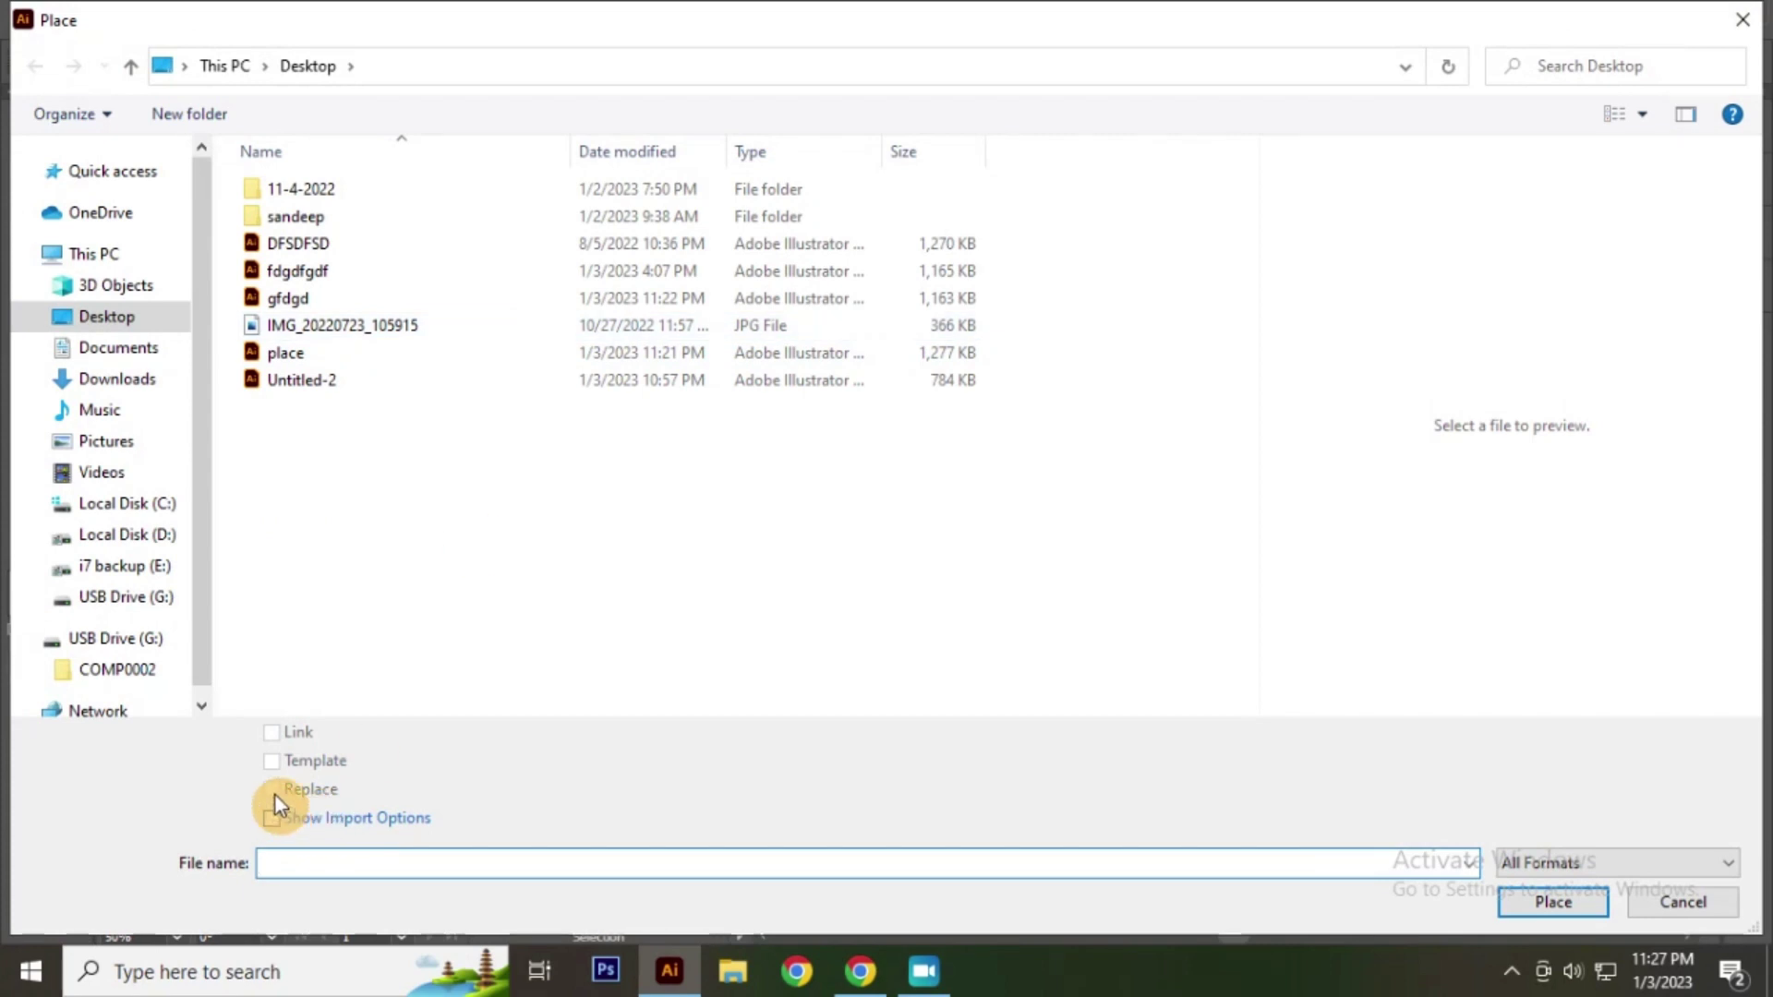
{"action": "left_click", "coordinate": [332, 358]}
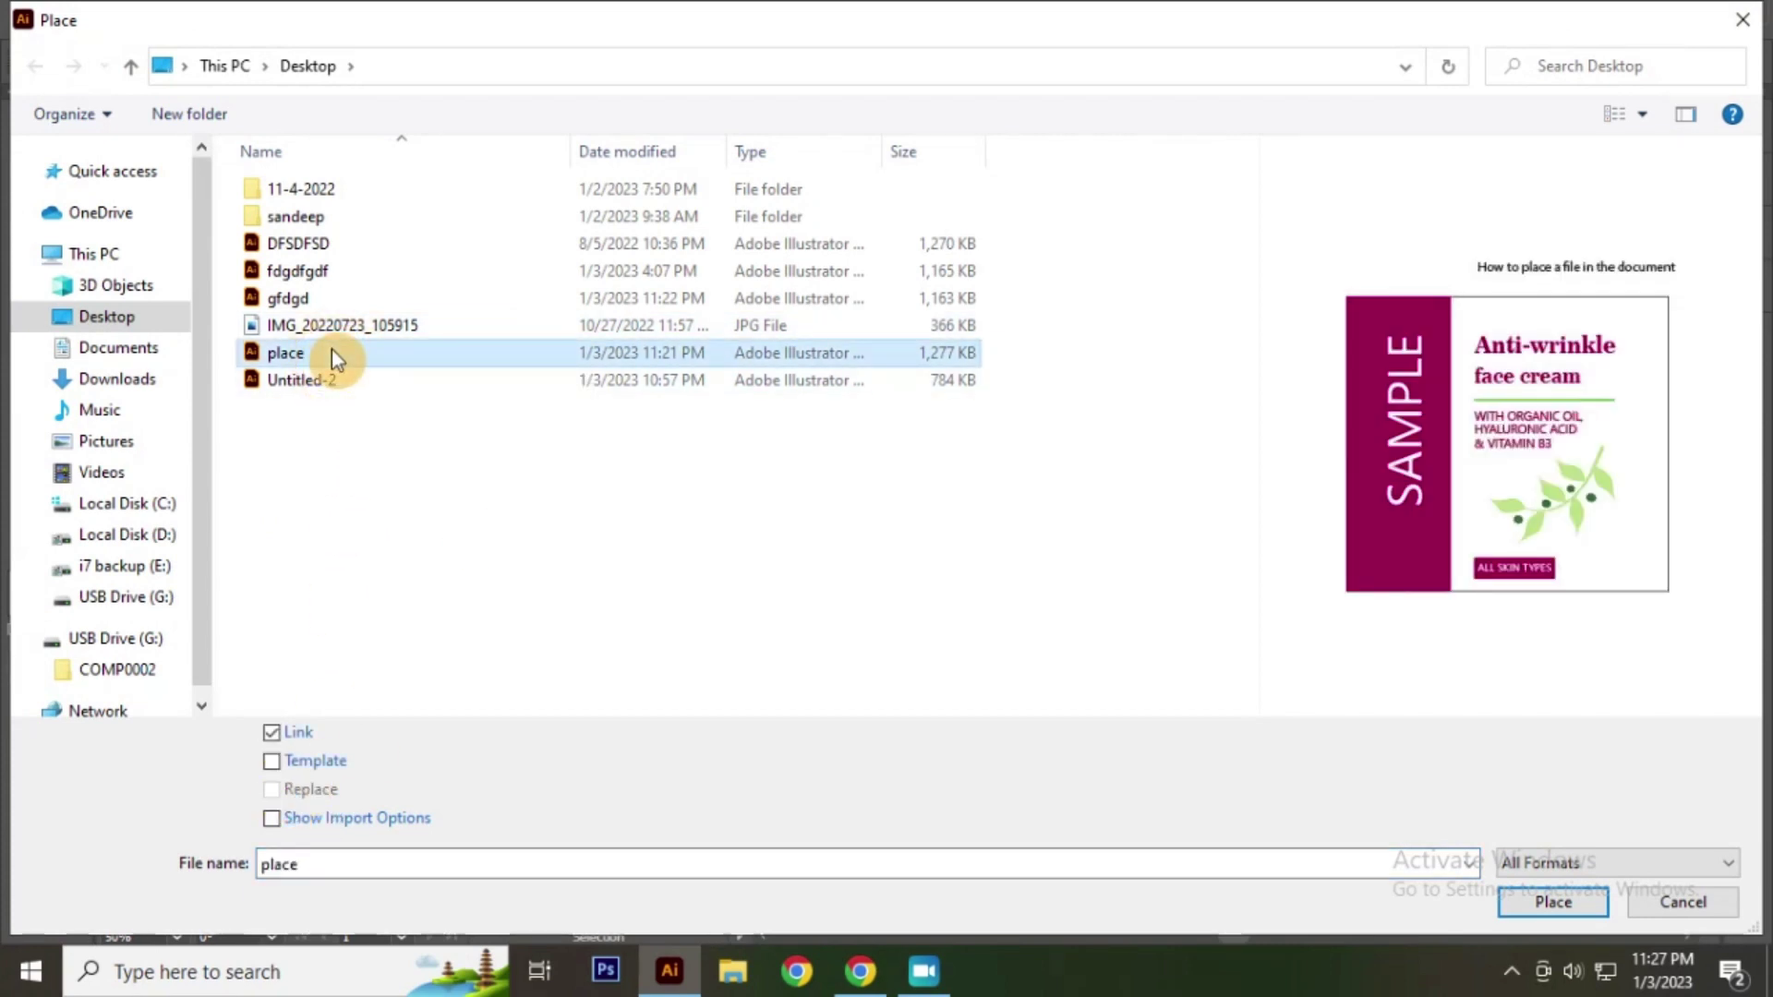
{"action": "left_click", "coordinate": [292, 736]}
{"action": "left_click", "coordinate": [271, 761]}
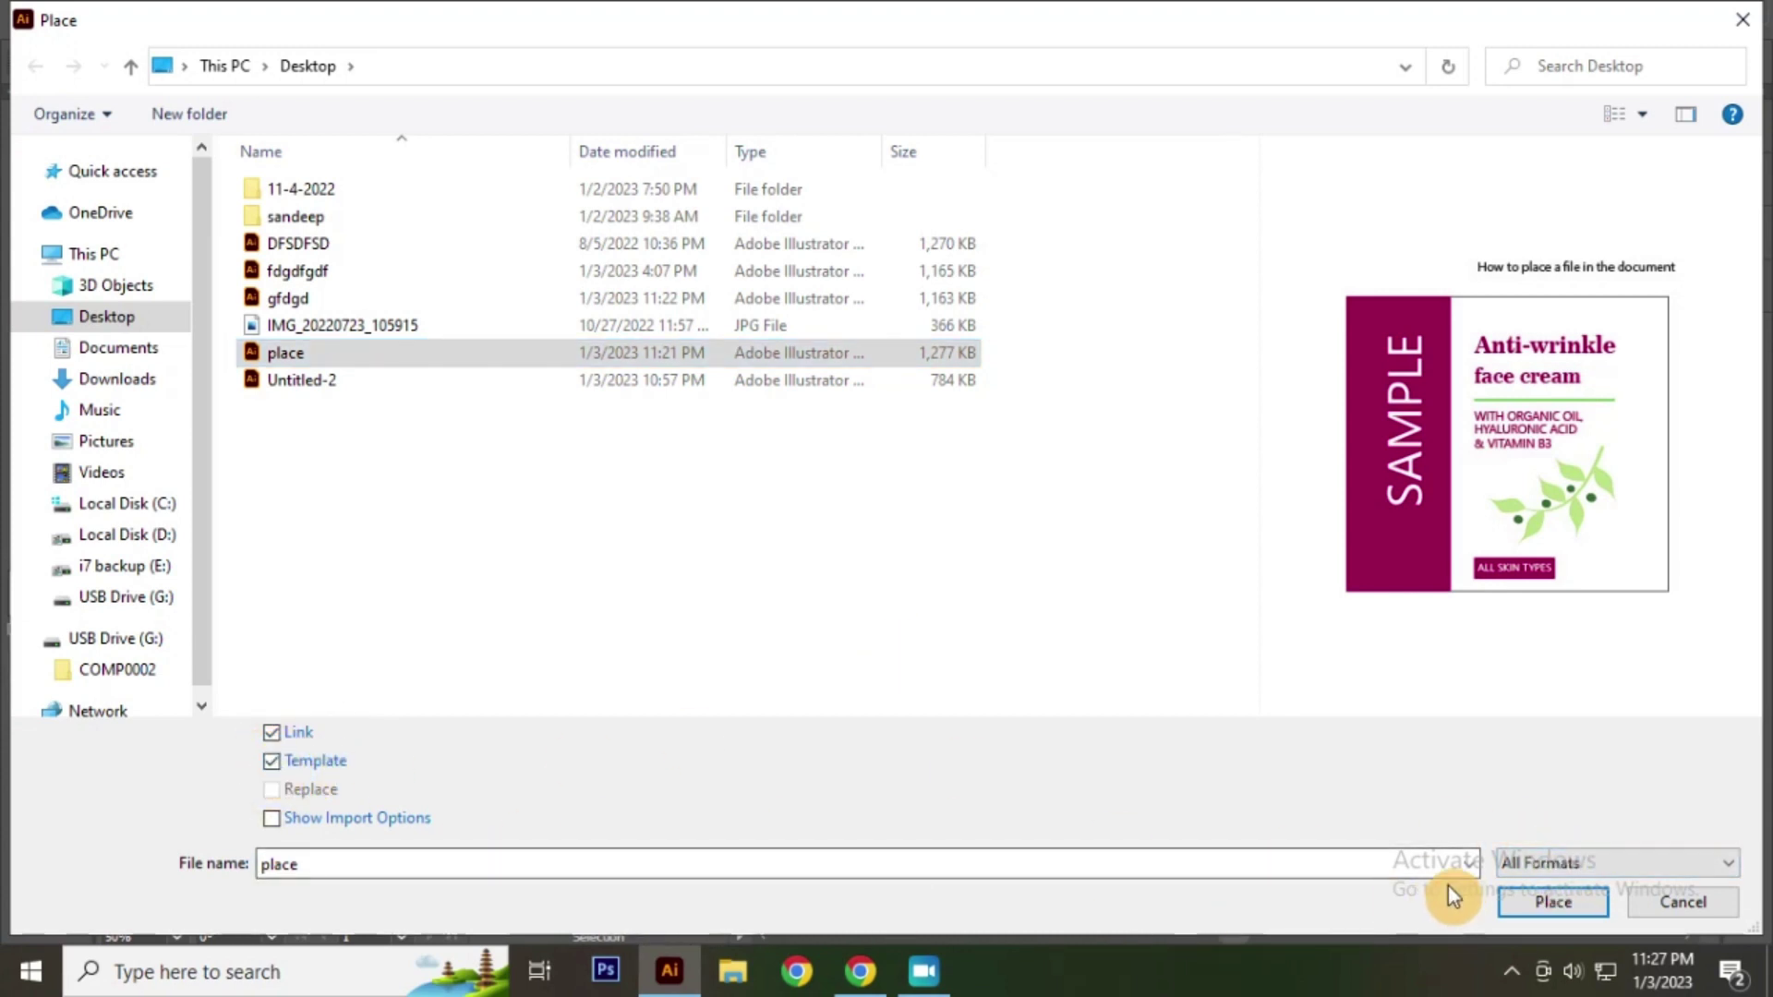
{"action": "left_click", "coordinate": [1566, 901]}
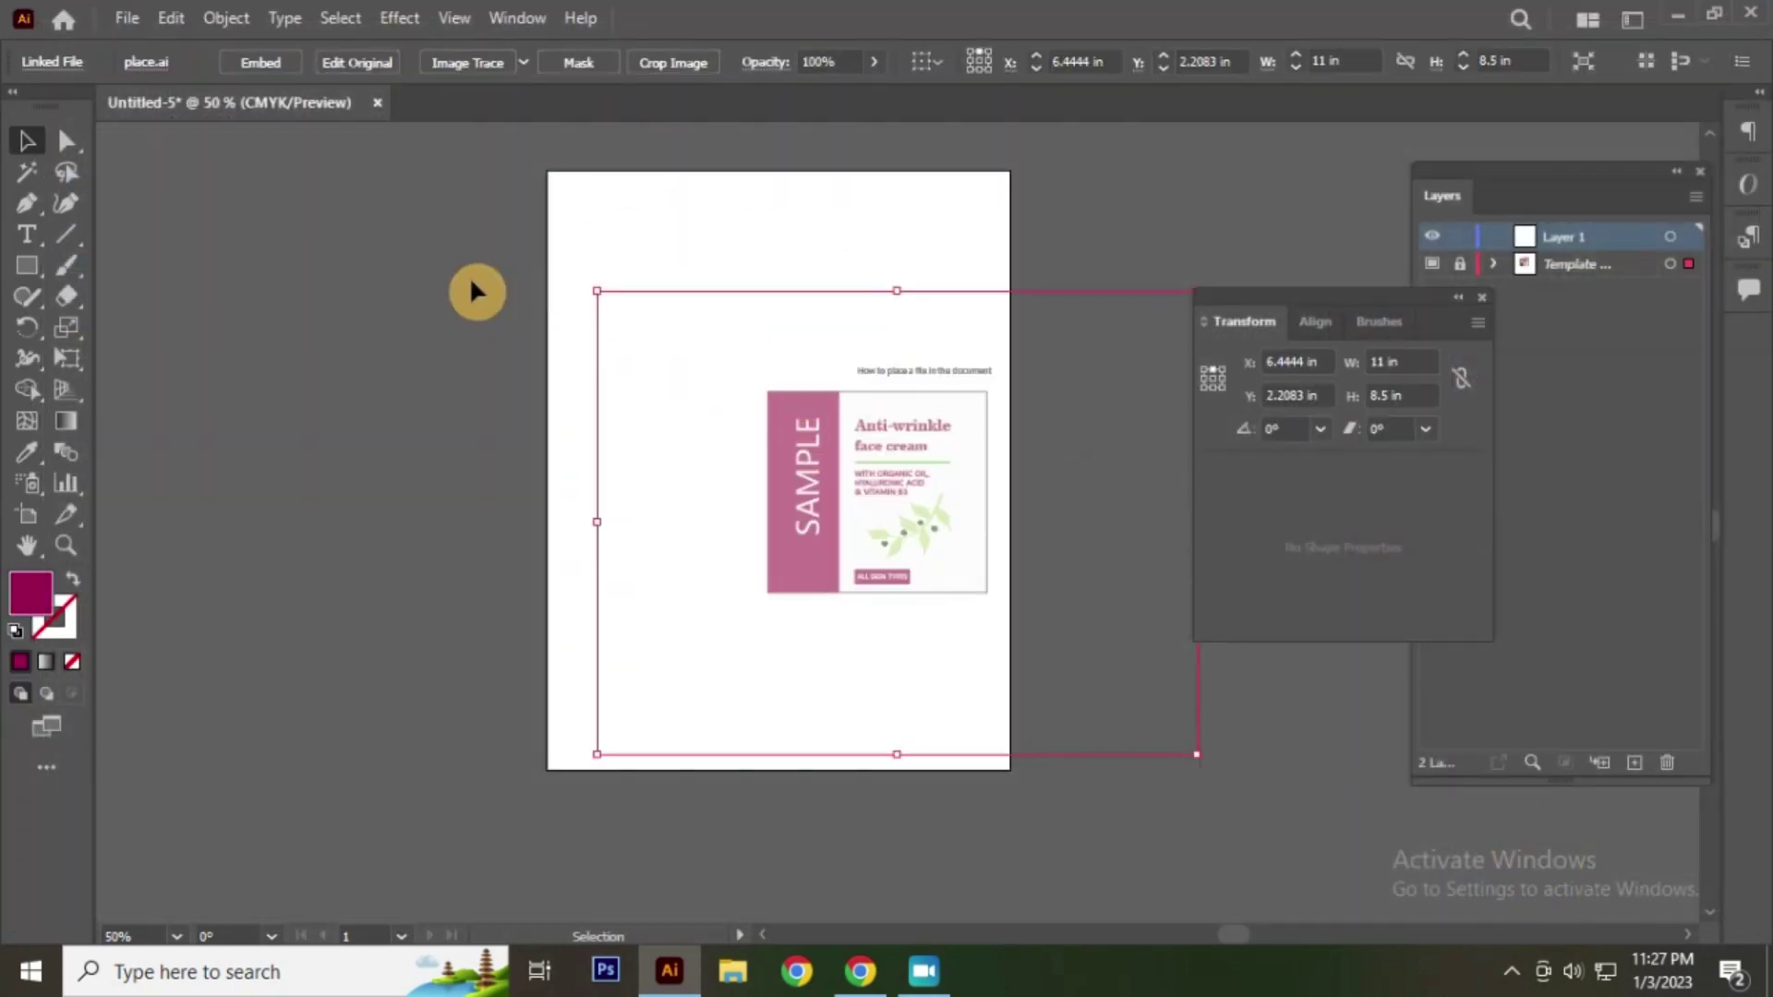
Step: Close the Transform panel and unlock the Template layer
{"action": "left_click", "coordinate": [396, 246]}
{"action": "left_click_drag", "start_coordinate": [857, 474], "coordinate": [685, 374]}
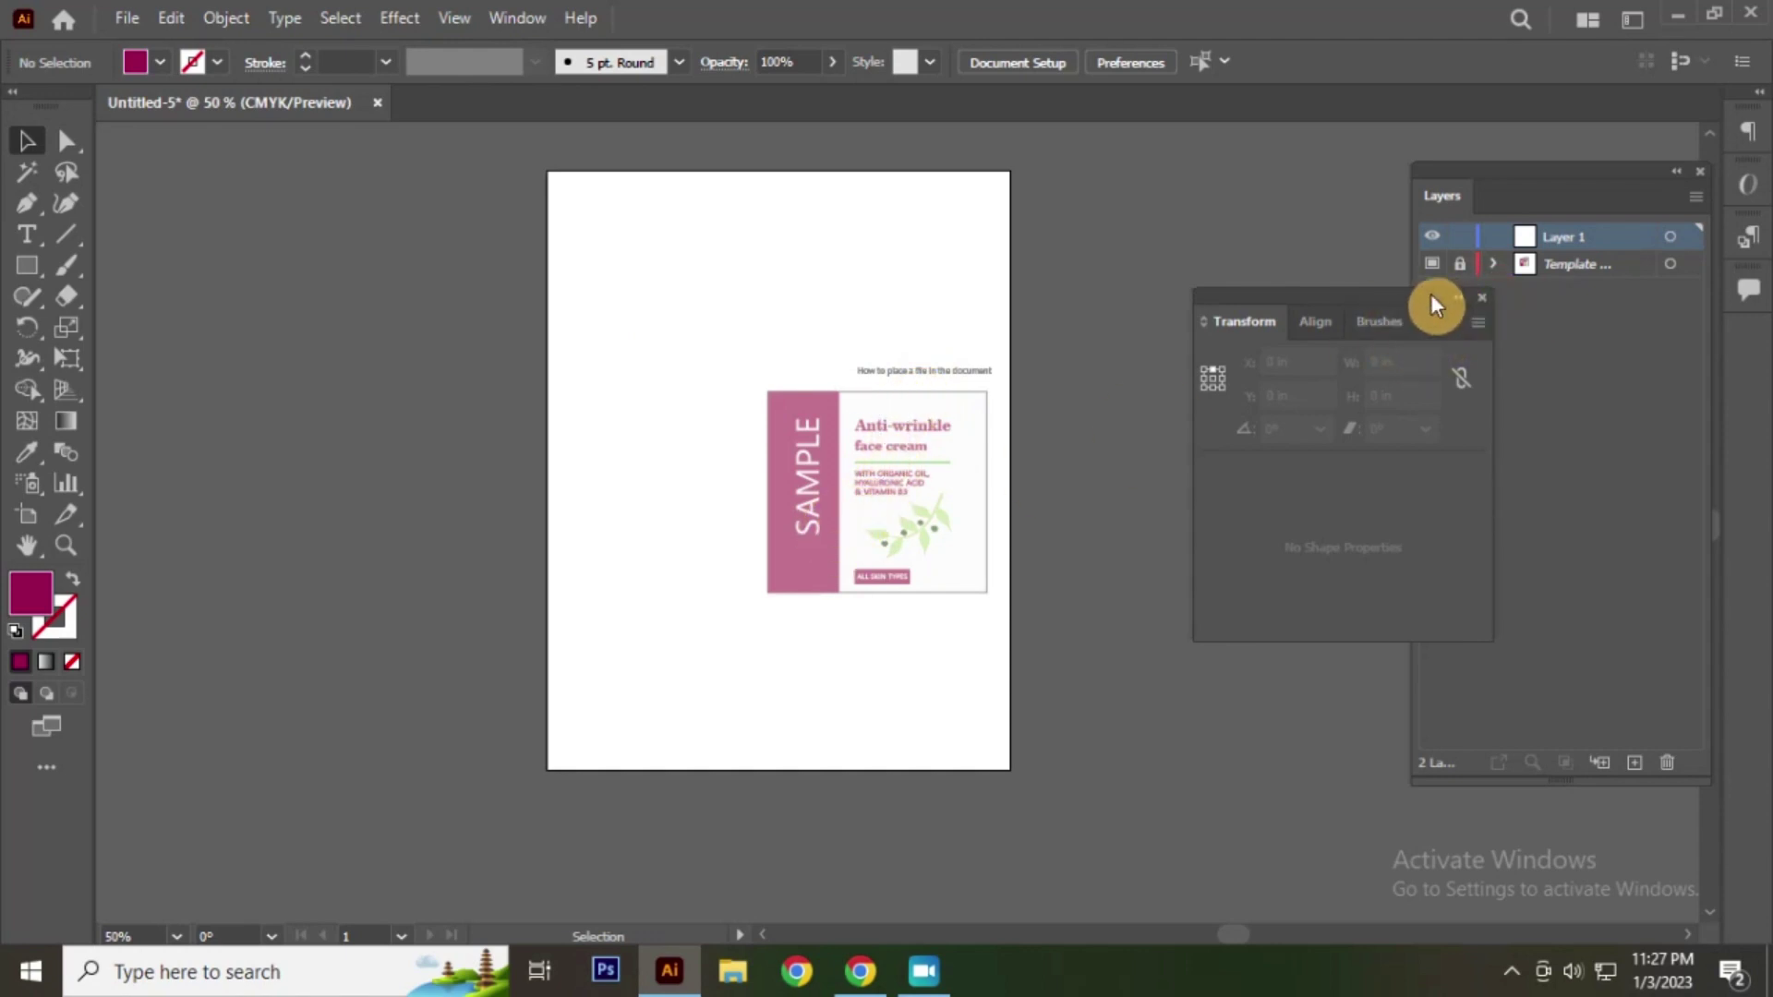
{"action": "left_click_drag", "start_coordinate": [1498, 294], "coordinate": [1317, 308]}
{"action": "left_click", "coordinate": [1316, 296]}
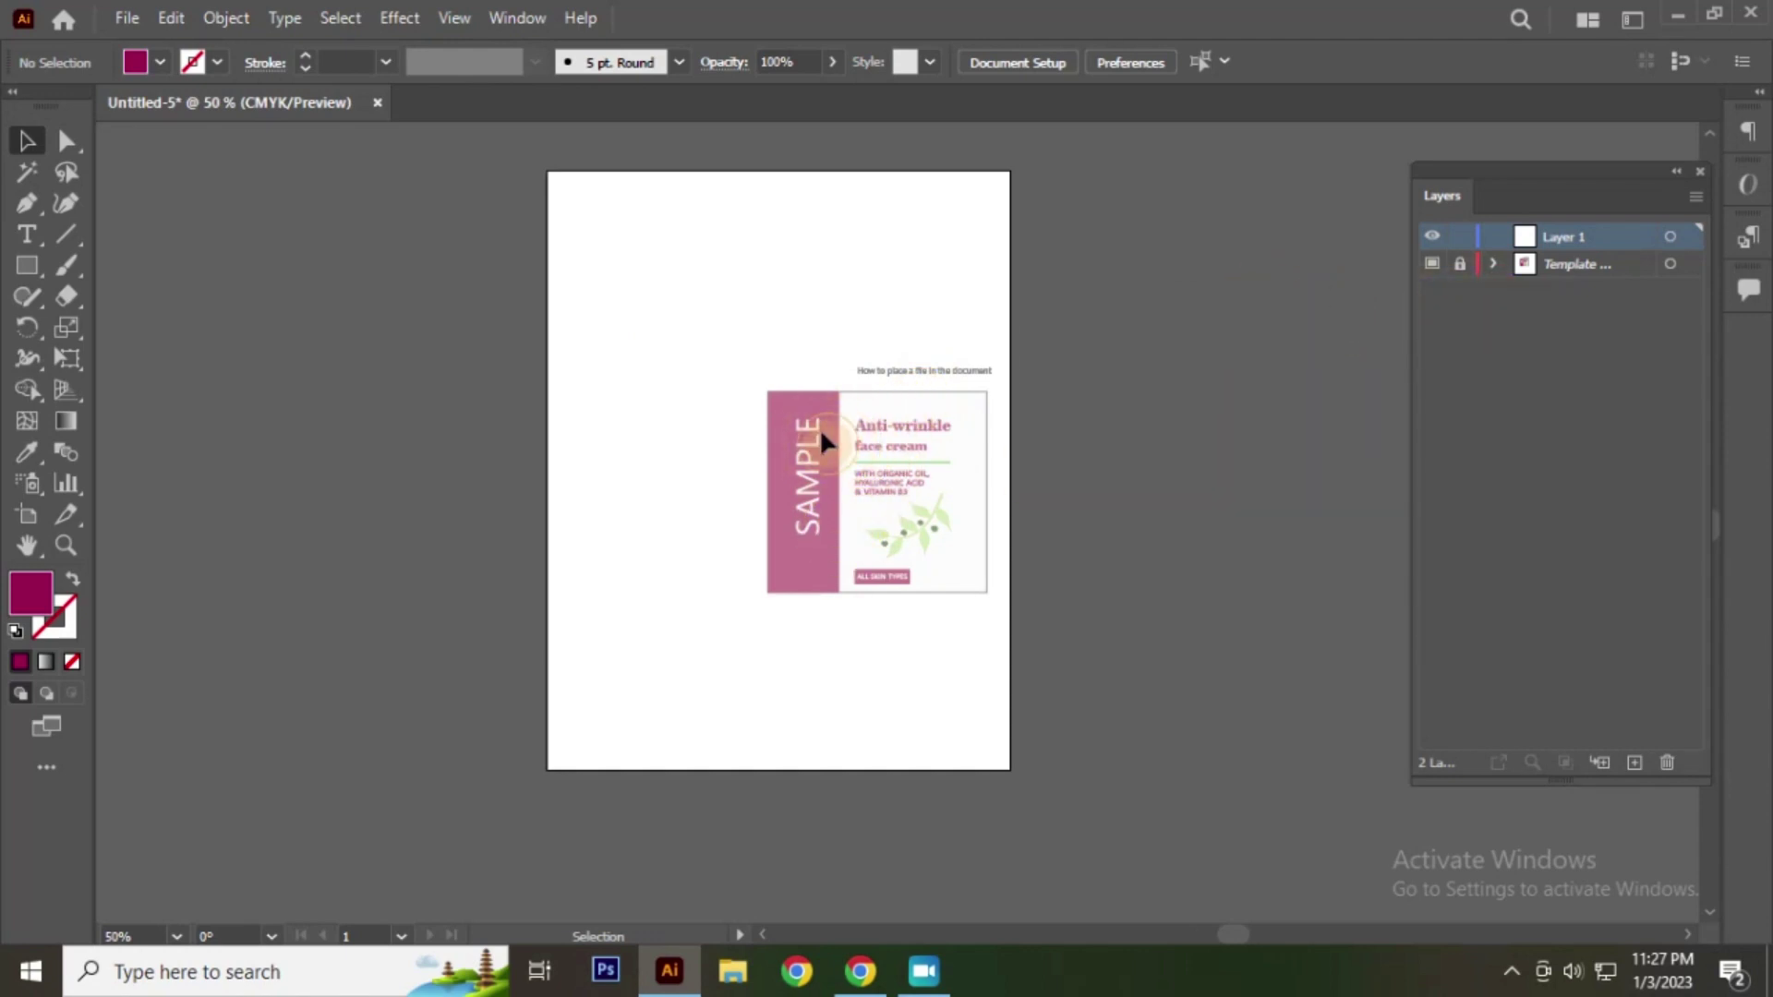
{"action": "left_click", "coordinate": [1460, 266]}
Step: Embed the placed label and move it left so it overhangs the artboard edge
{"action": "left_click_drag", "start_coordinate": [959, 459], "coordinate": [772, 447]}
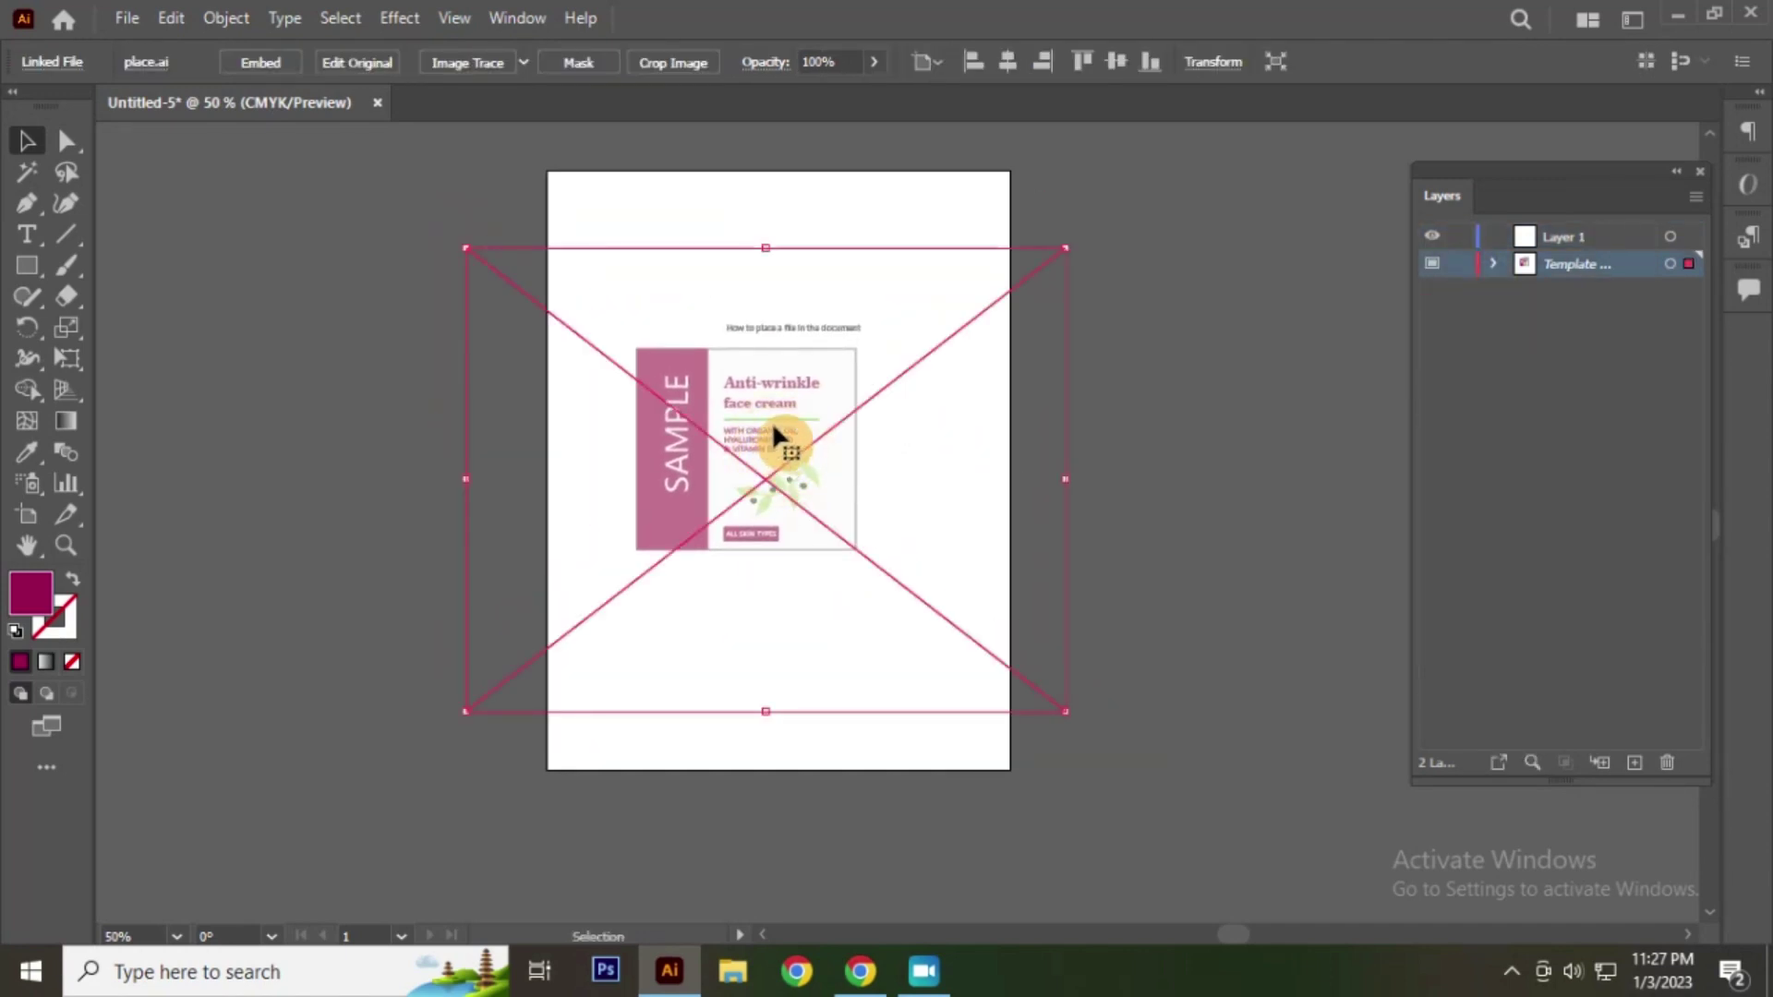
{"action": "left_click", "coordinate": [258, 63]}
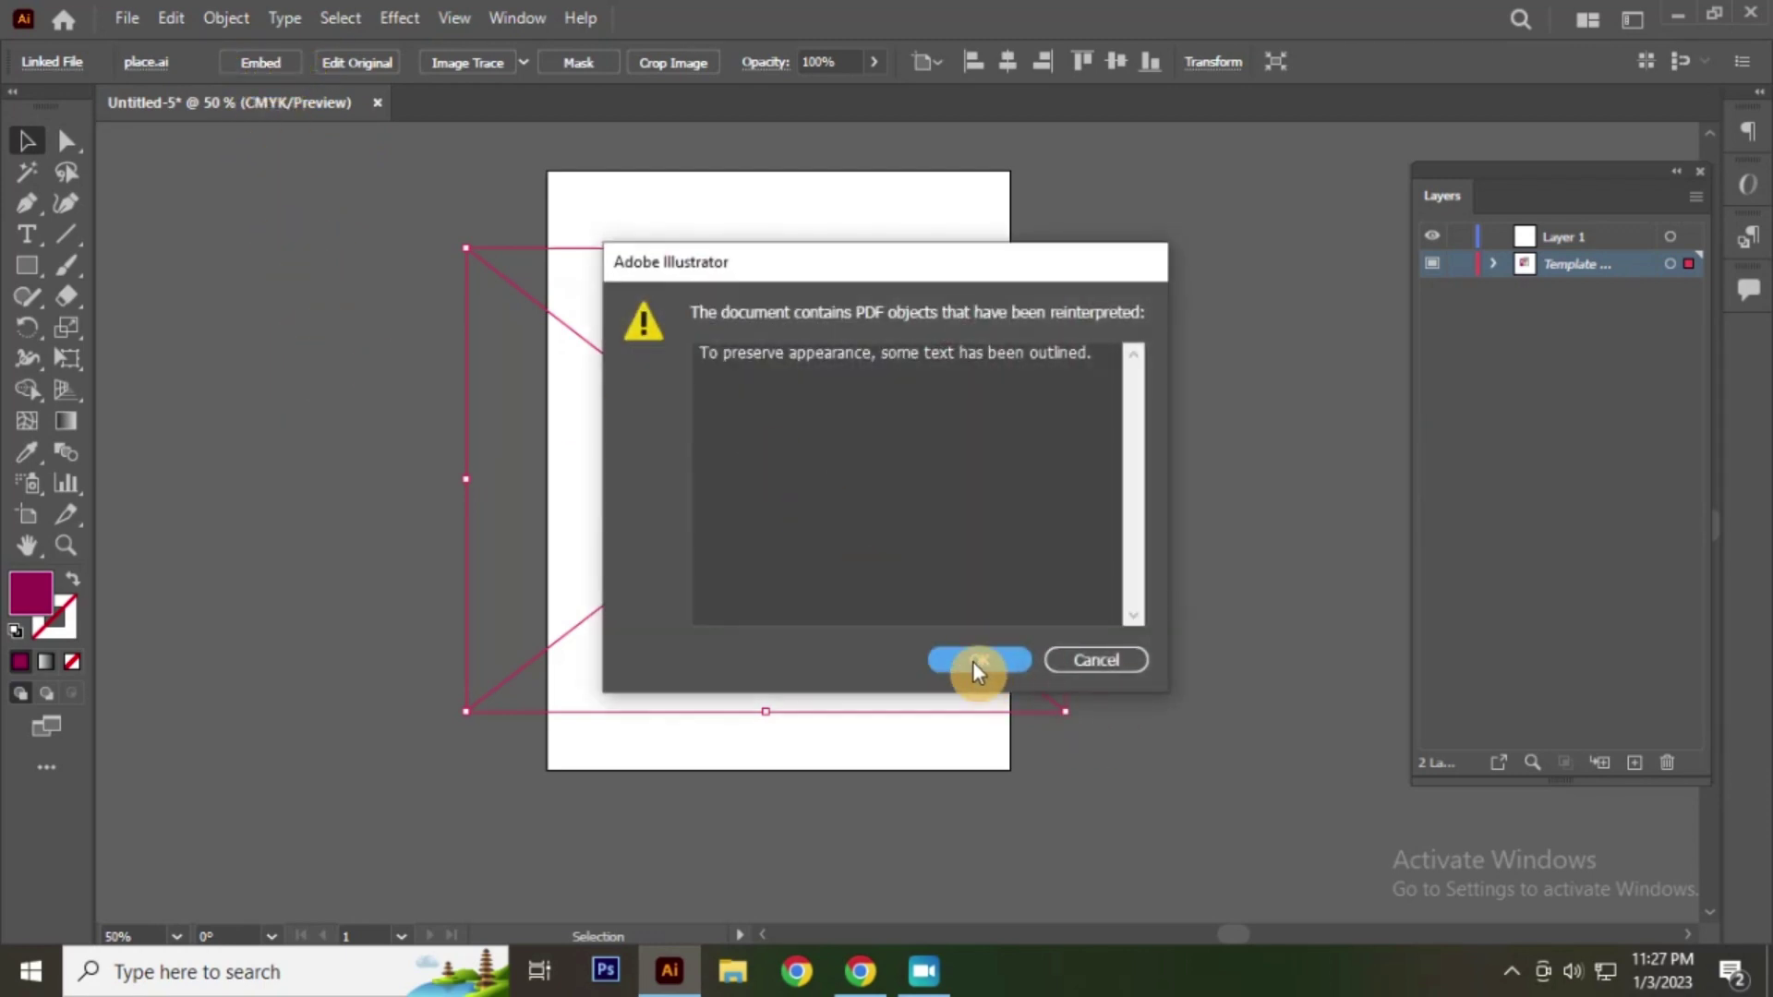
{"action": "left_click", "coordinate": [972, 661]}
{"action": "left_click", "coordinate": [894, 352]}
{"action": "mouse_move", "coordinate": [708, 420]}
{"action": "left_mouse_down"}
{"action": "mouse_move", "coordinate": [630, 459]}
{"action": "mouse_move", "coordinate": [445, 475]}
{"action": "left_mouse_up"}
{"action": "left_click", "coordinate": [384, 263]}
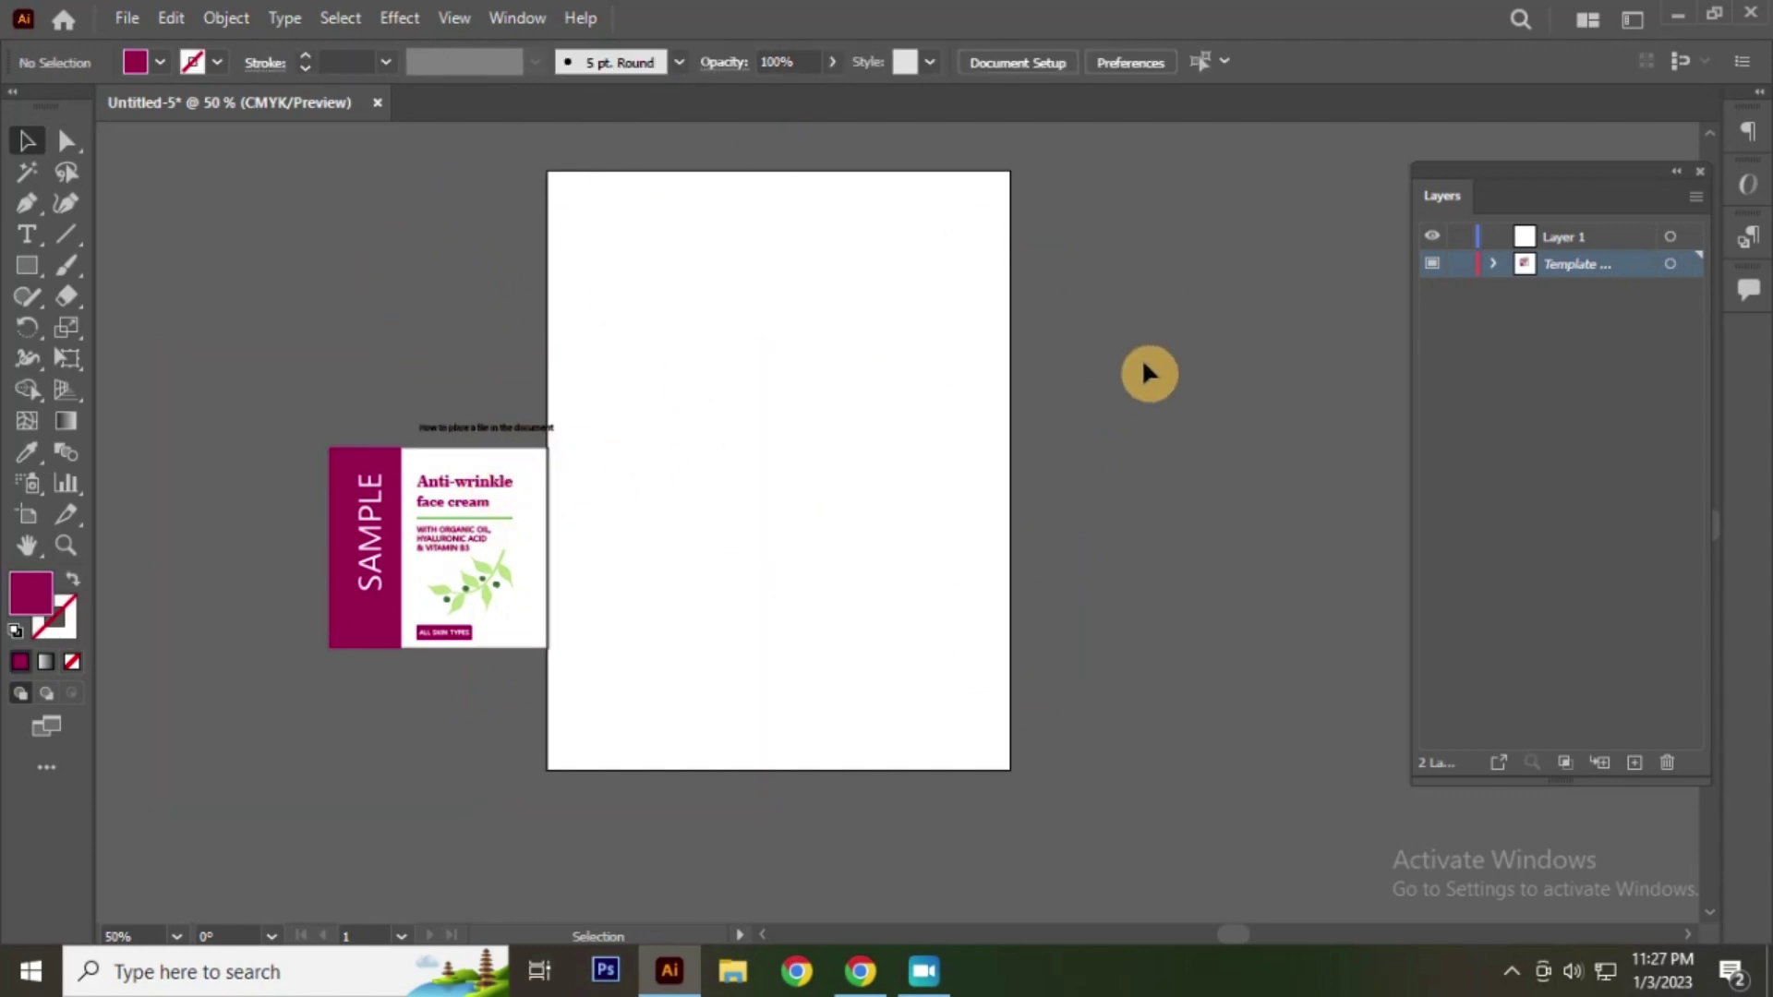
Step: Ungroup the embedded label and release its clipping mask
{"action": "left_click", "coordinate": [434, 475]}
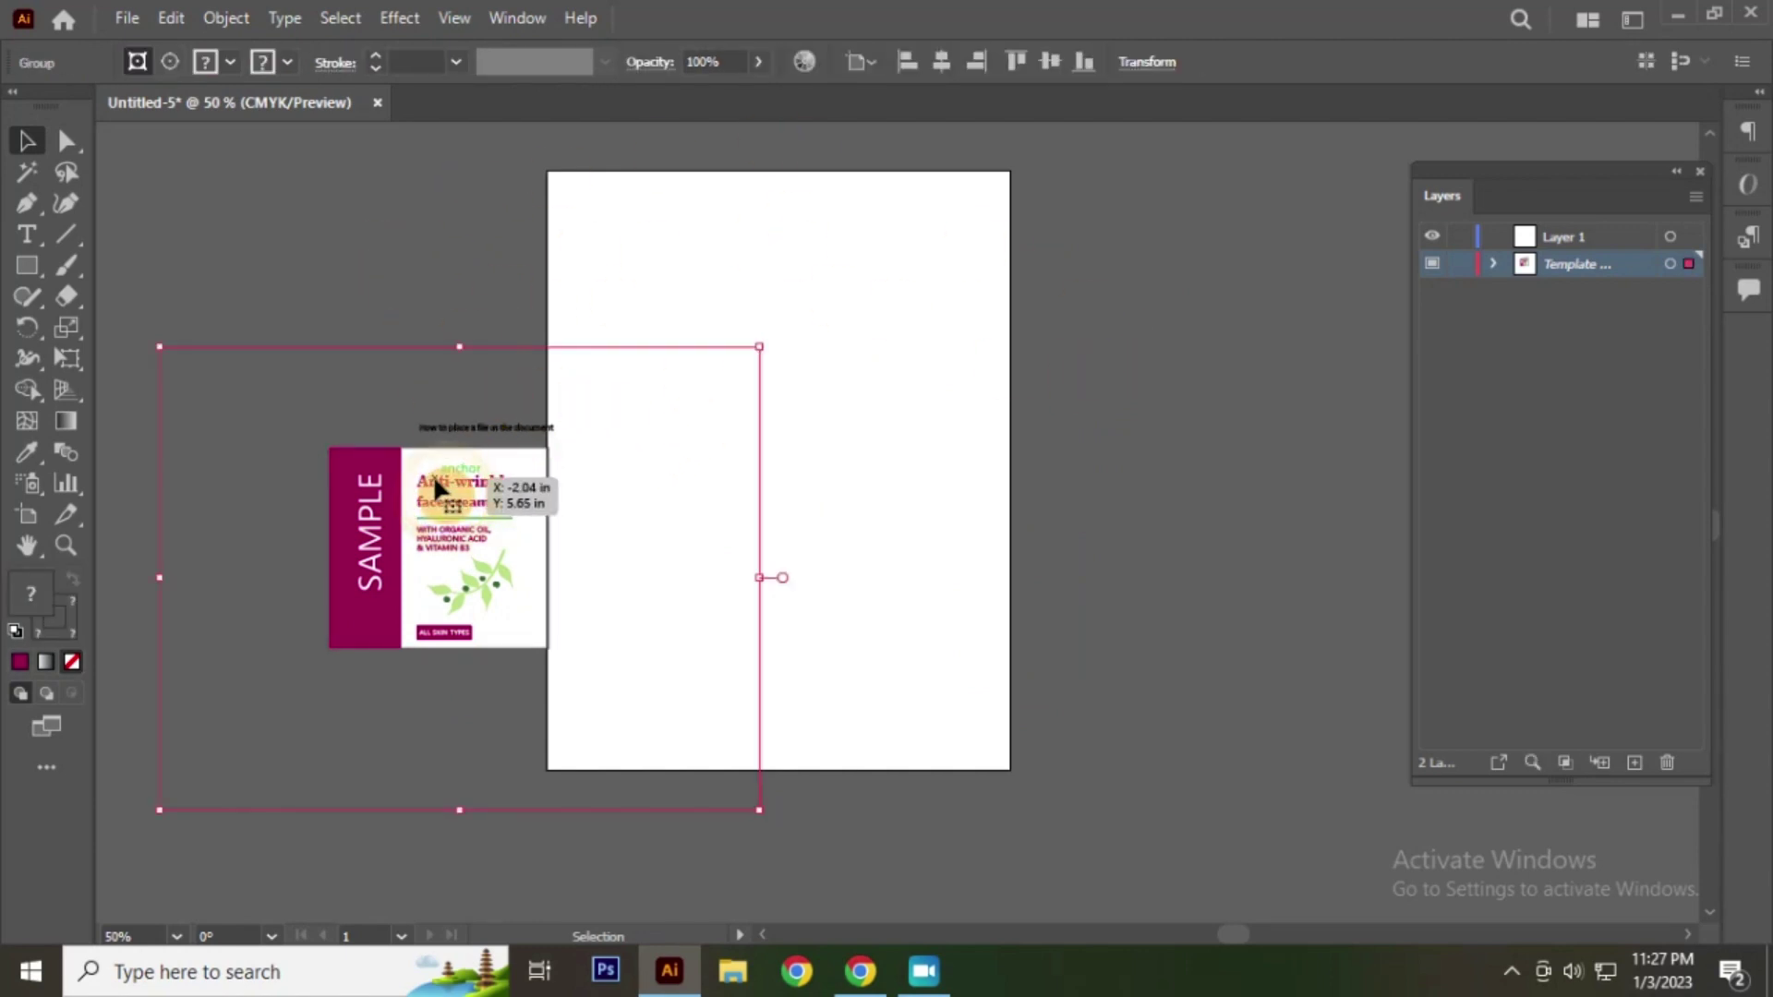
{"action": "right_click", "coordinate": [413, 473]}
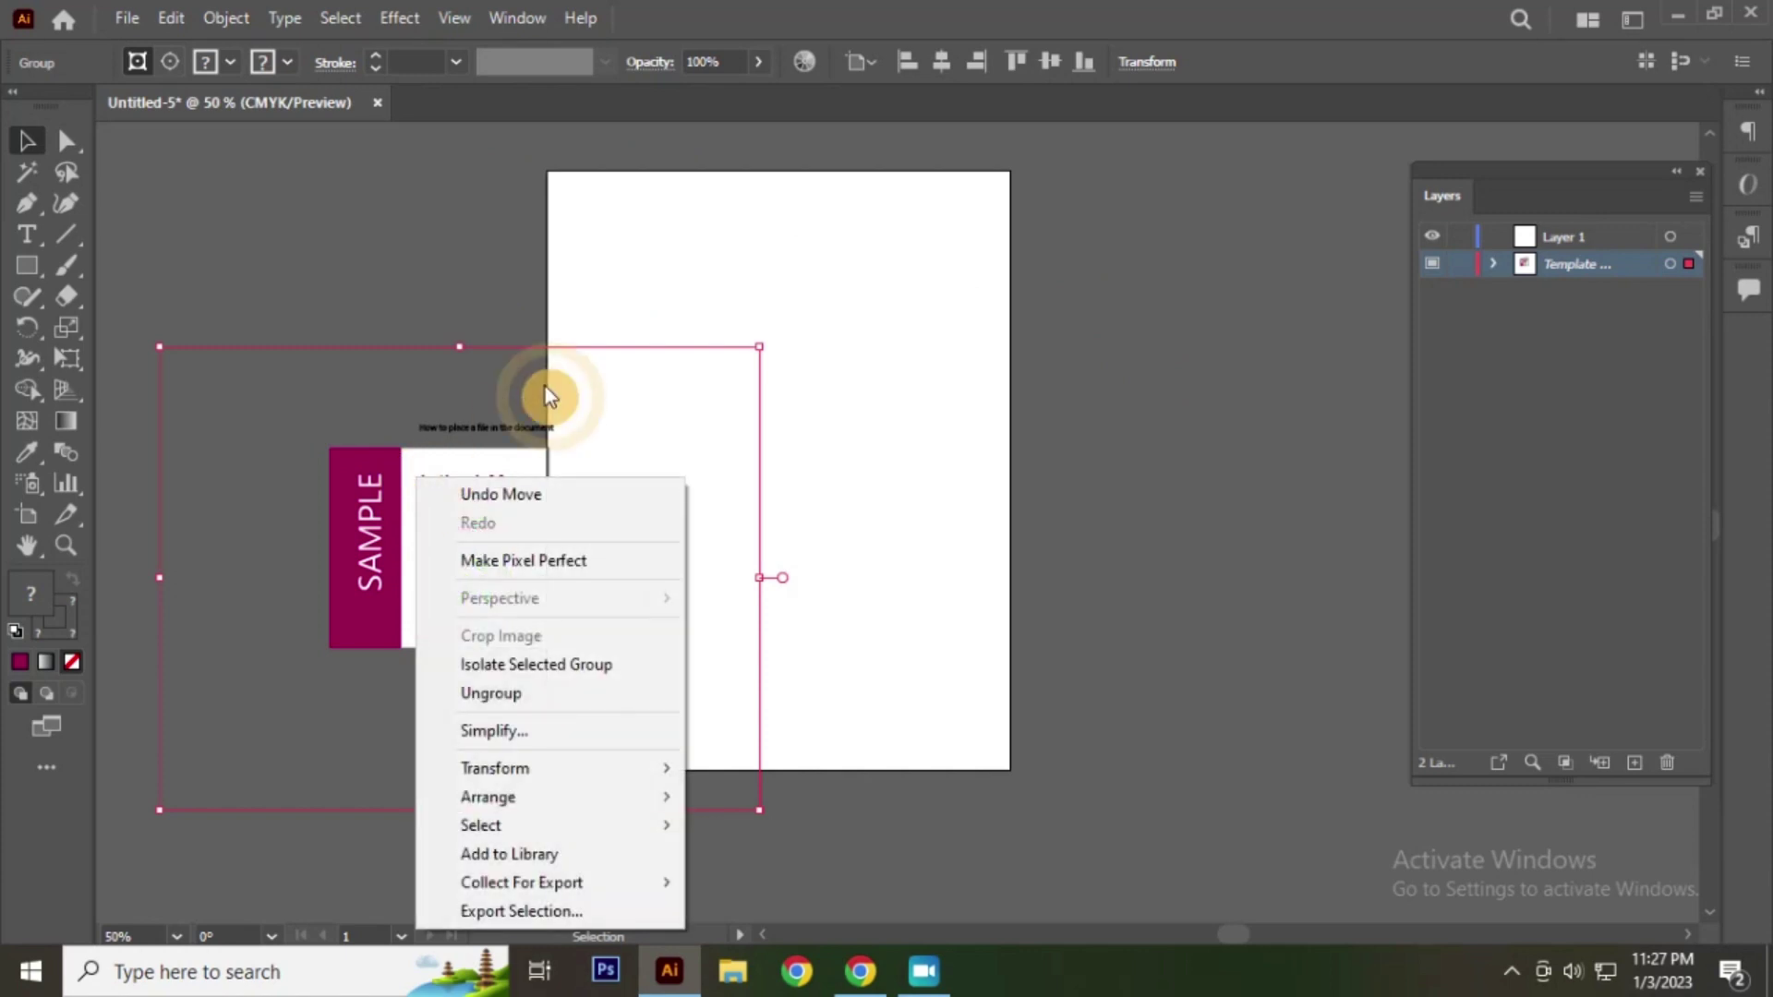
{"action": "left_click", "coordinate": [525, 700]}
{"action": "left_click", "coordinate": [391, 221]}
{"action": "right_click", "coordinate": [386, 477]}
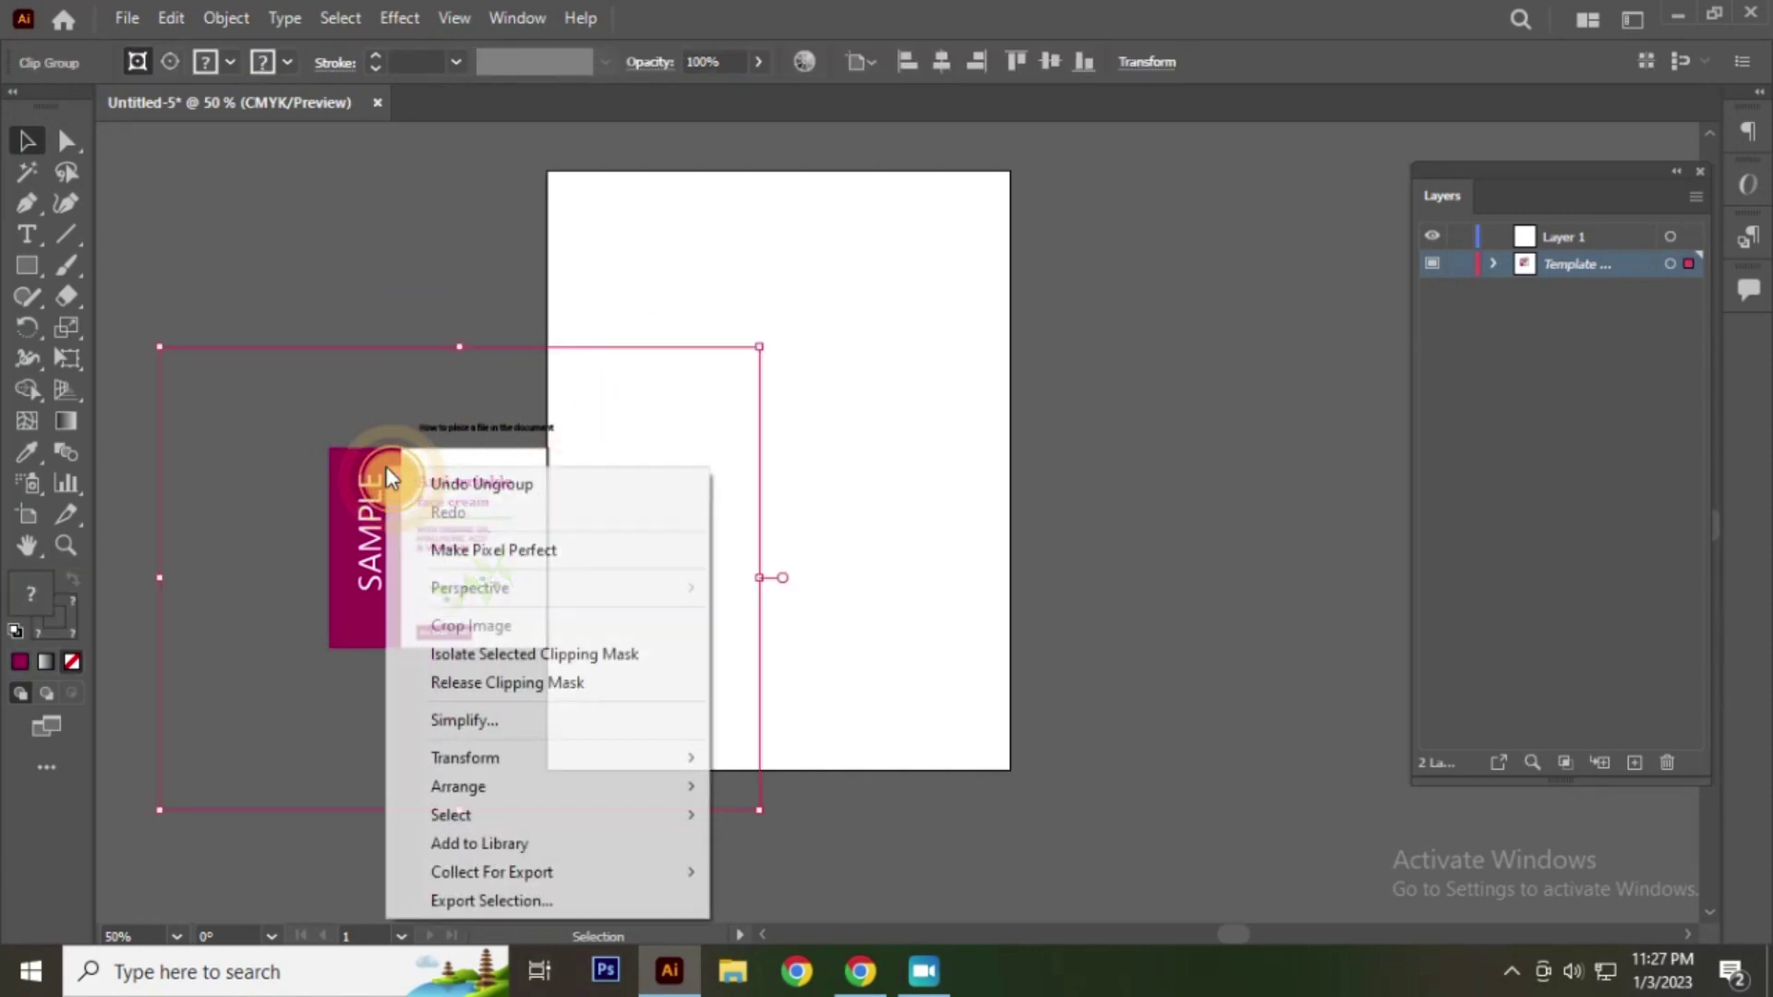
{"action": "left_click", "coordinate": [462, 680]}
{"action": "left_click", "coordinate": [407, 388]}
Step: Marquee-select all the label artwork and delete it
{"action": "left_click_drag", "start_coordinate": [412, 452], "coordinate": [824, 467]}
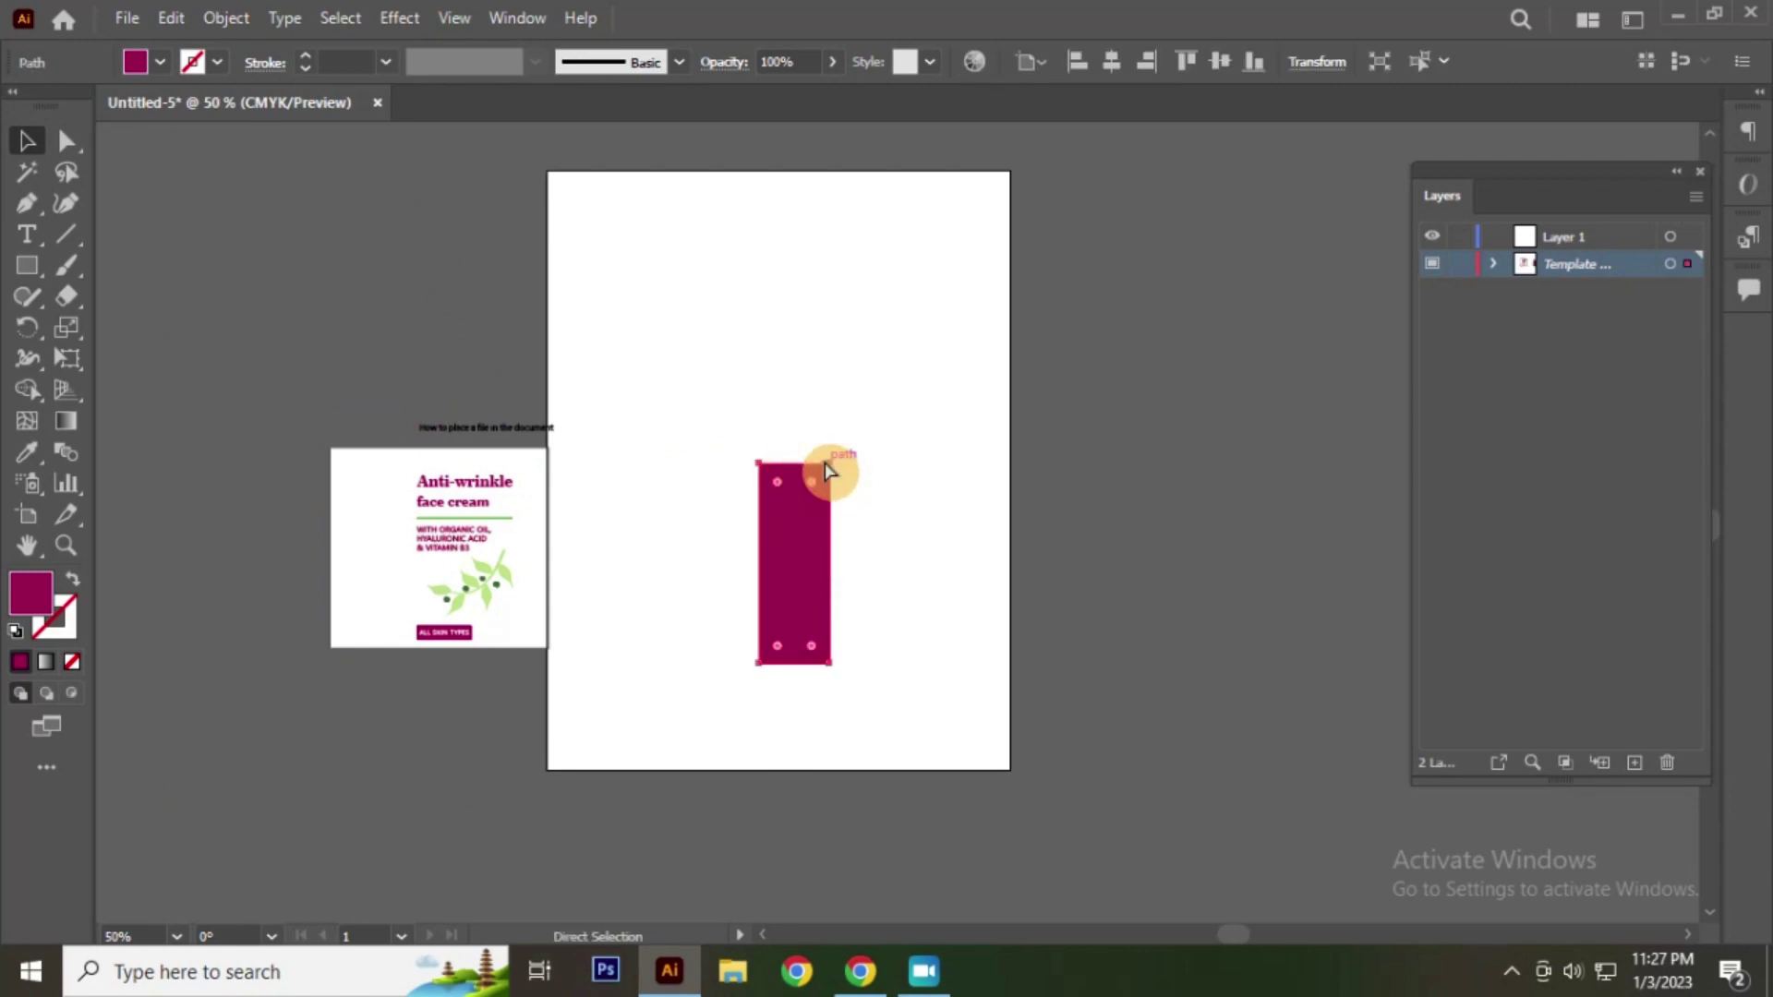
{"action": "key", "text": "ctrl+z"}
{"action": "left_click", "coordinate": [337, 189]}
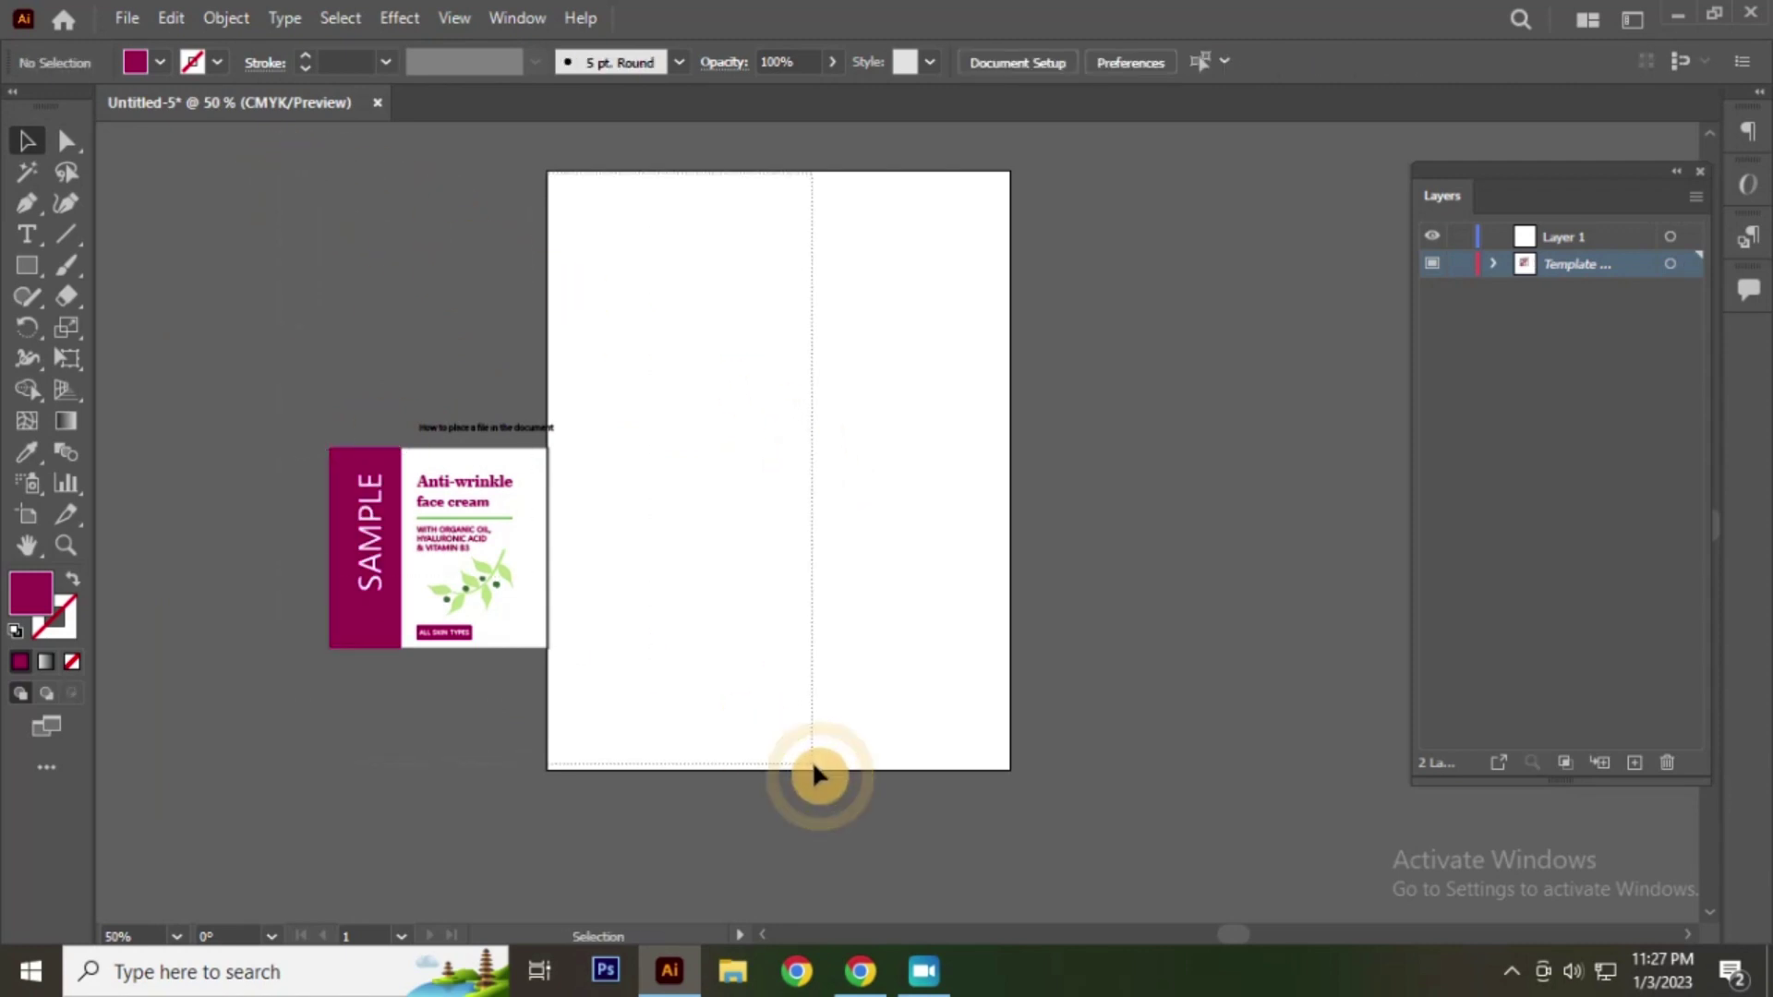
{"action": "left_click_drag", "start_coordinate": [813, 771], "coordinate": [293, 210]}
{"action": "key", "text": "Delete"}
{"action": "left_click", "coordinate": [140, 17]}
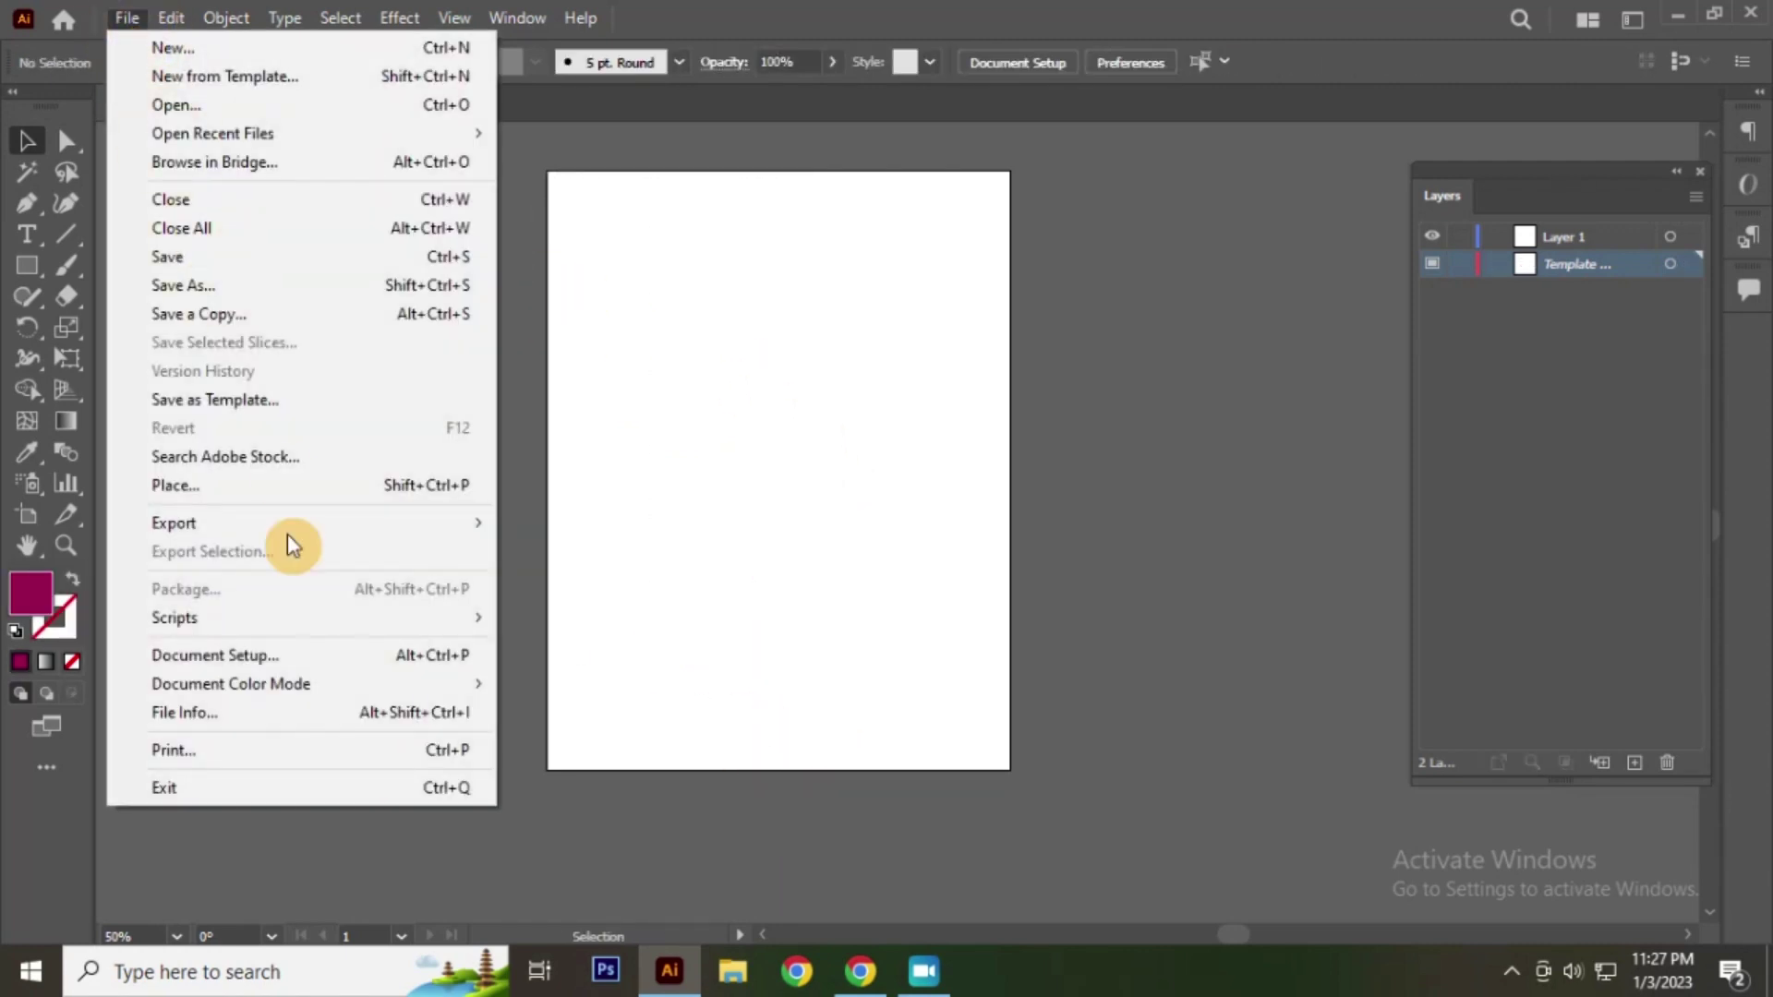
Step: Choose place.ai in the Place dialog with Link unchecked and Show Import Options checked
{"action": "left_click", "coordinate": [281, 485]}
{"action": "left_click", "coordinate": [296, 356]}
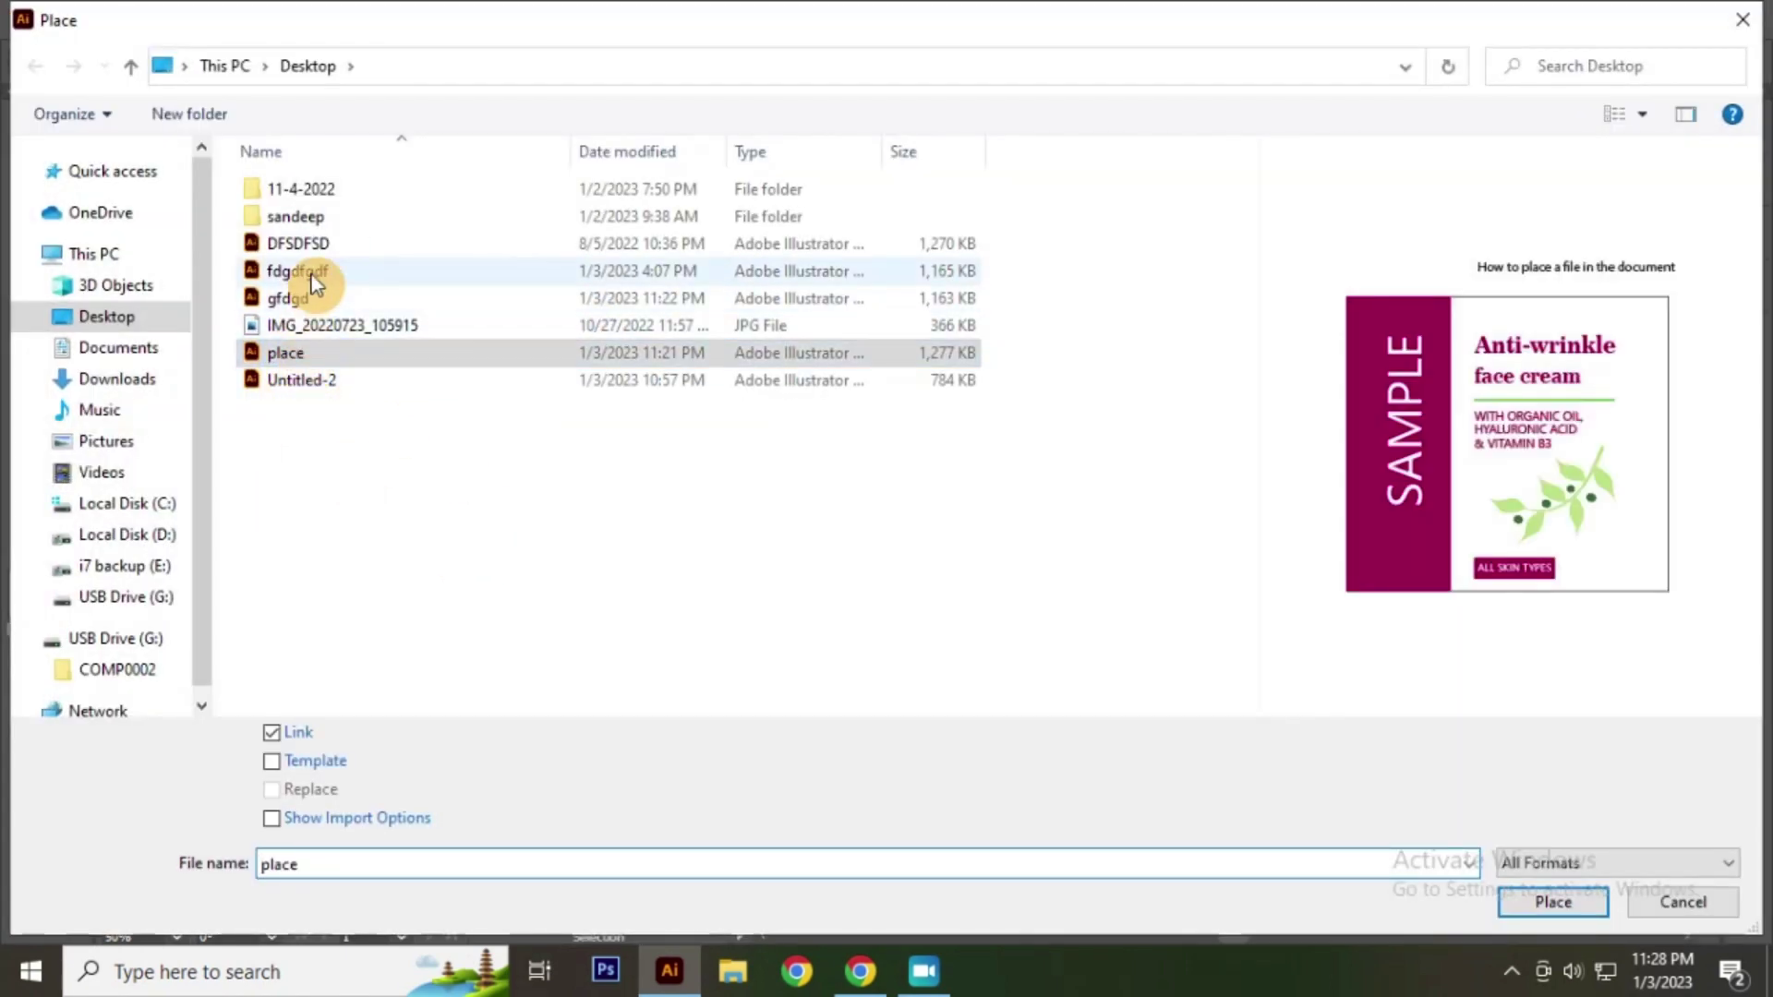
{"action": "left_click", "coordinate": [303, 272]}
{"action": "left_click", "coordinate": [285, 358]}
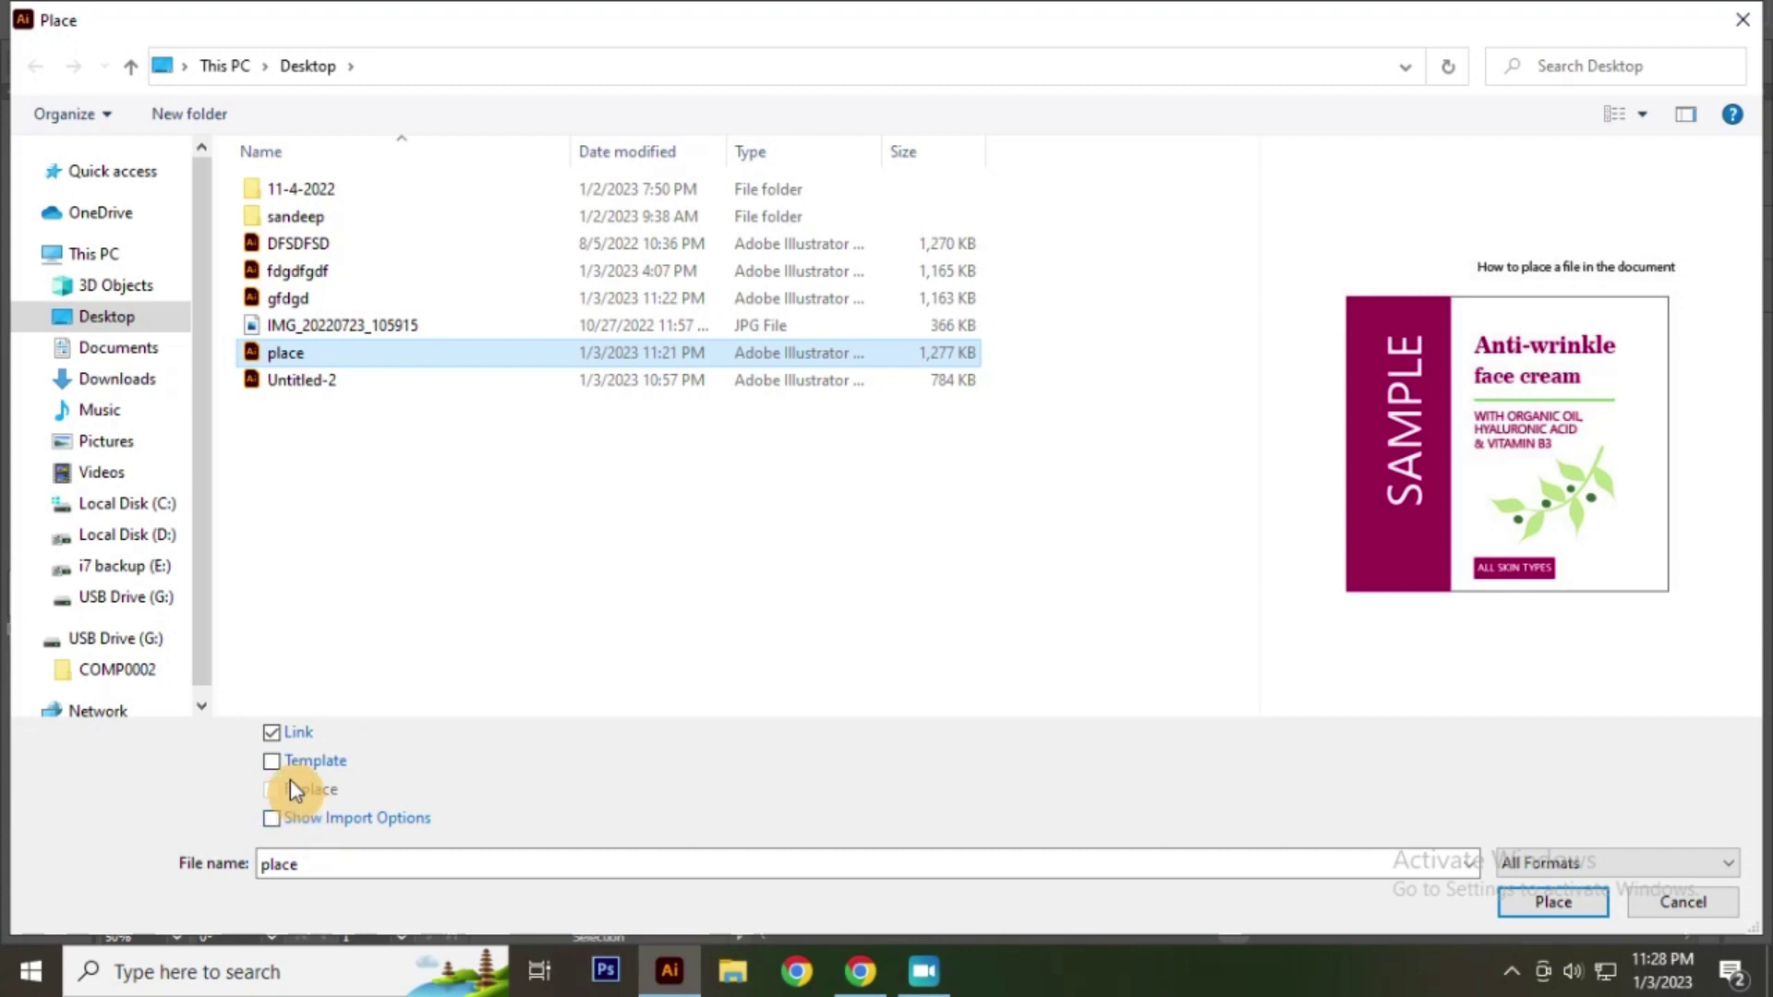
{"action": "left_click", "coordinate": [274, 734]}
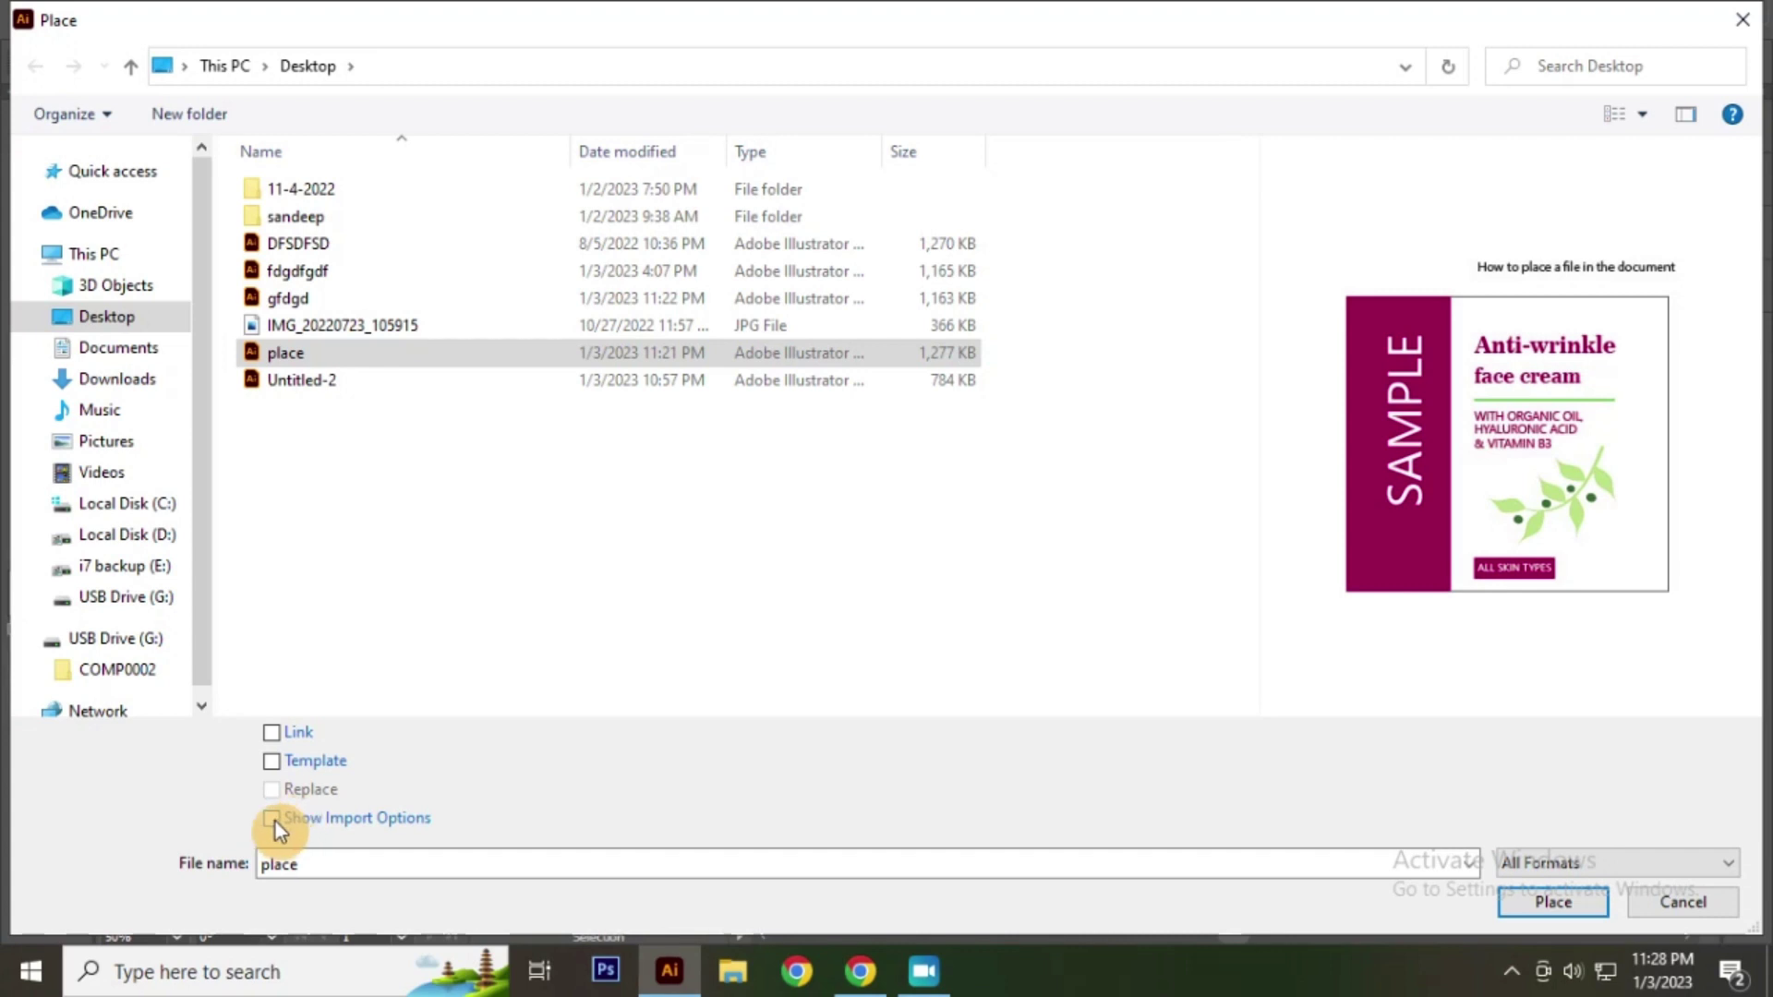
{"action": "left_click", "coordinate": [273, 820]}
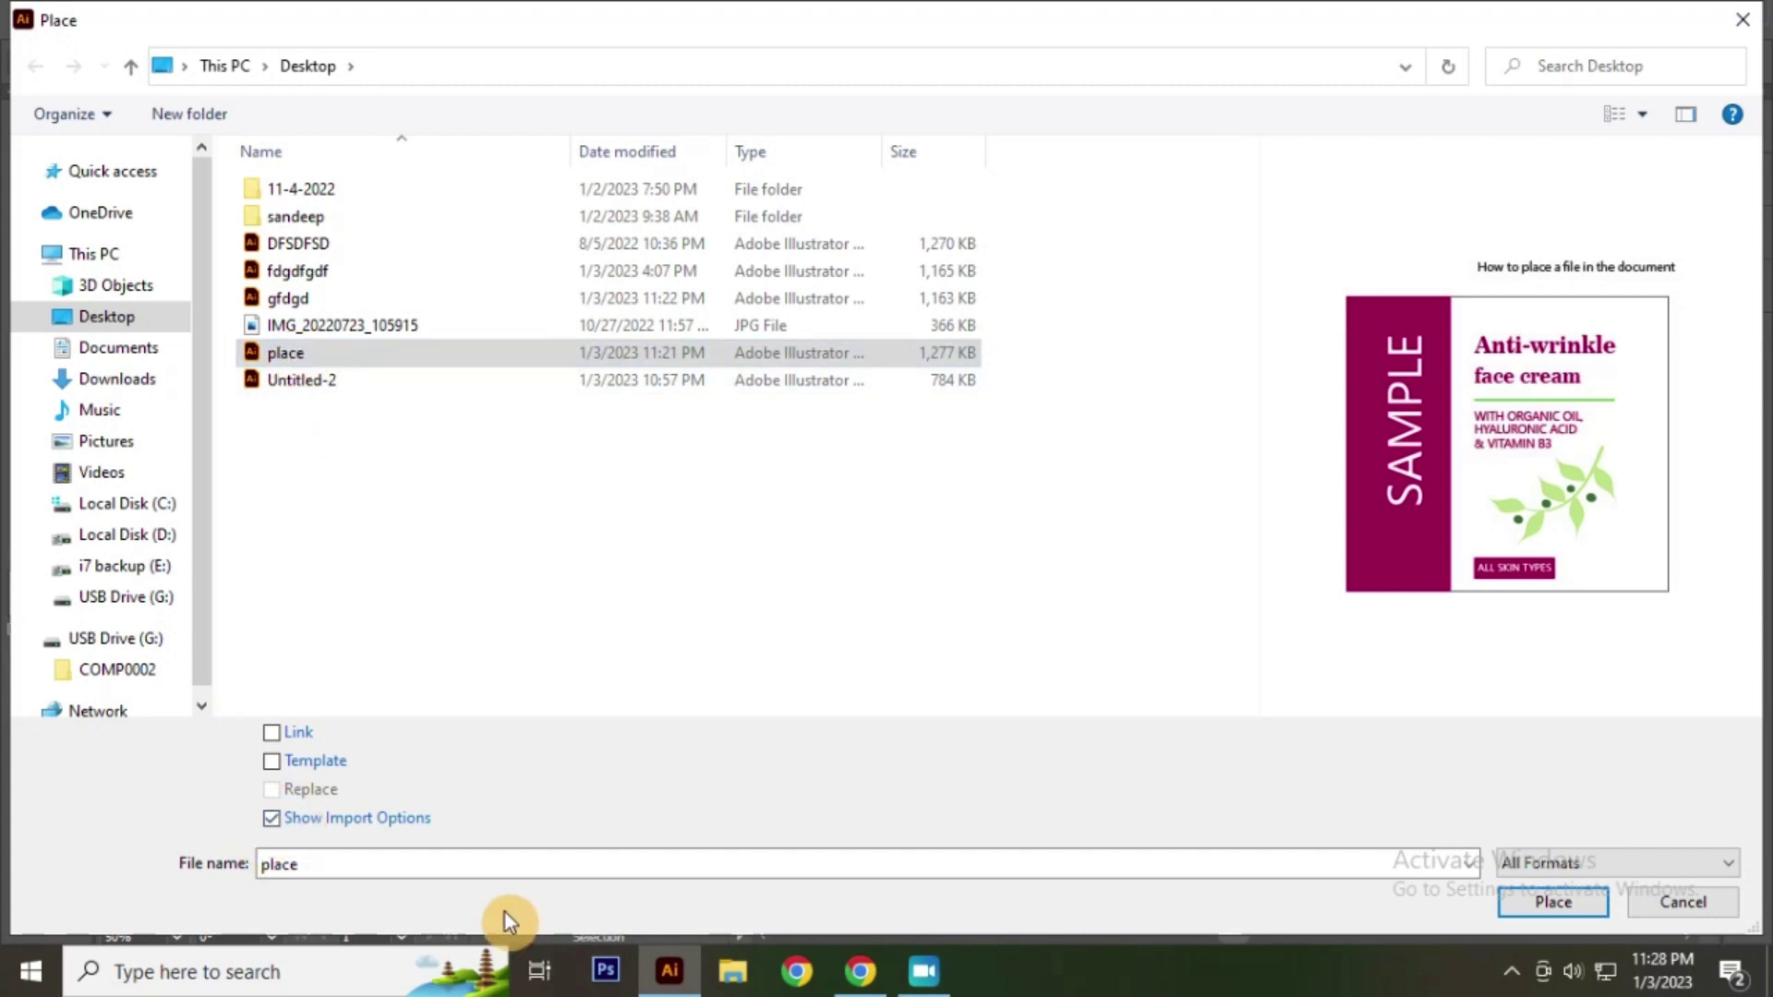
Step: Place the file, keeping Crop to: Media in the Place PDF import options
{"action": "left_click", "coordinate": [1559, 903]}
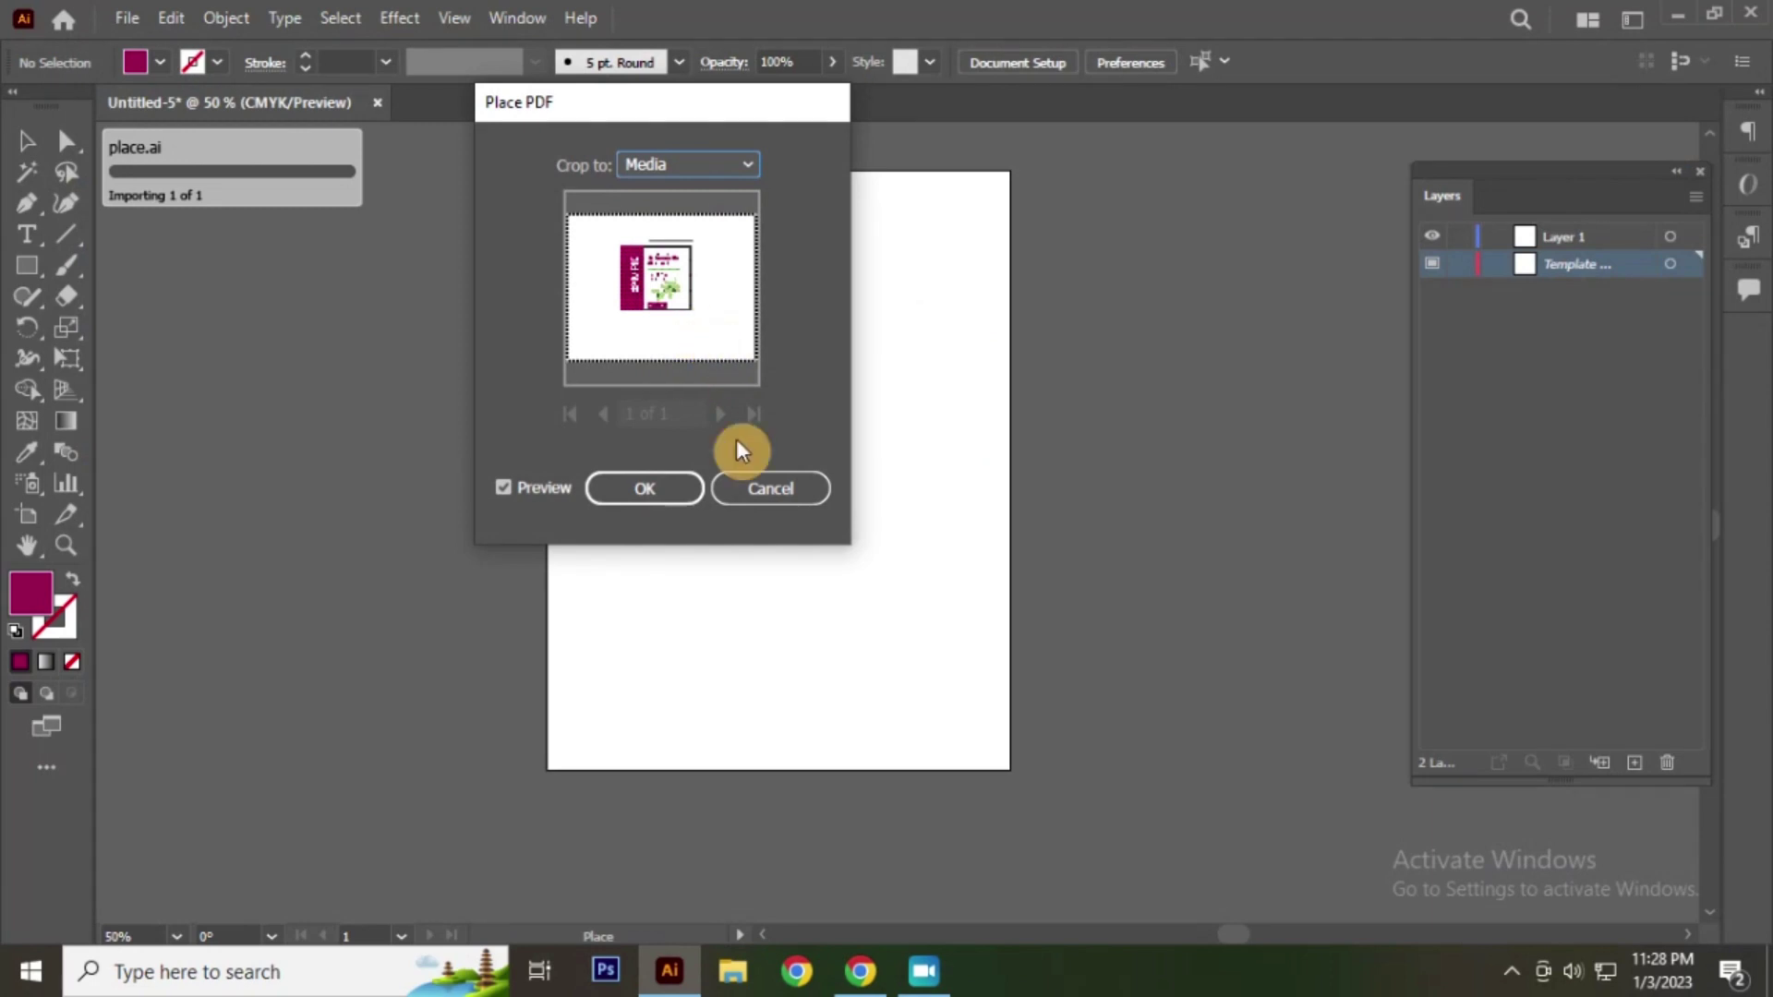
{"action": "mouse_move", "coordinate": [644, 109]}
{"action": "left_mouse_down"}
{"action": "mouse_move", "coordinate": [502, 312]}
{"action": "mouse_move", "coordinate": [406, 274]}
{"action": "left_mouse_up"}
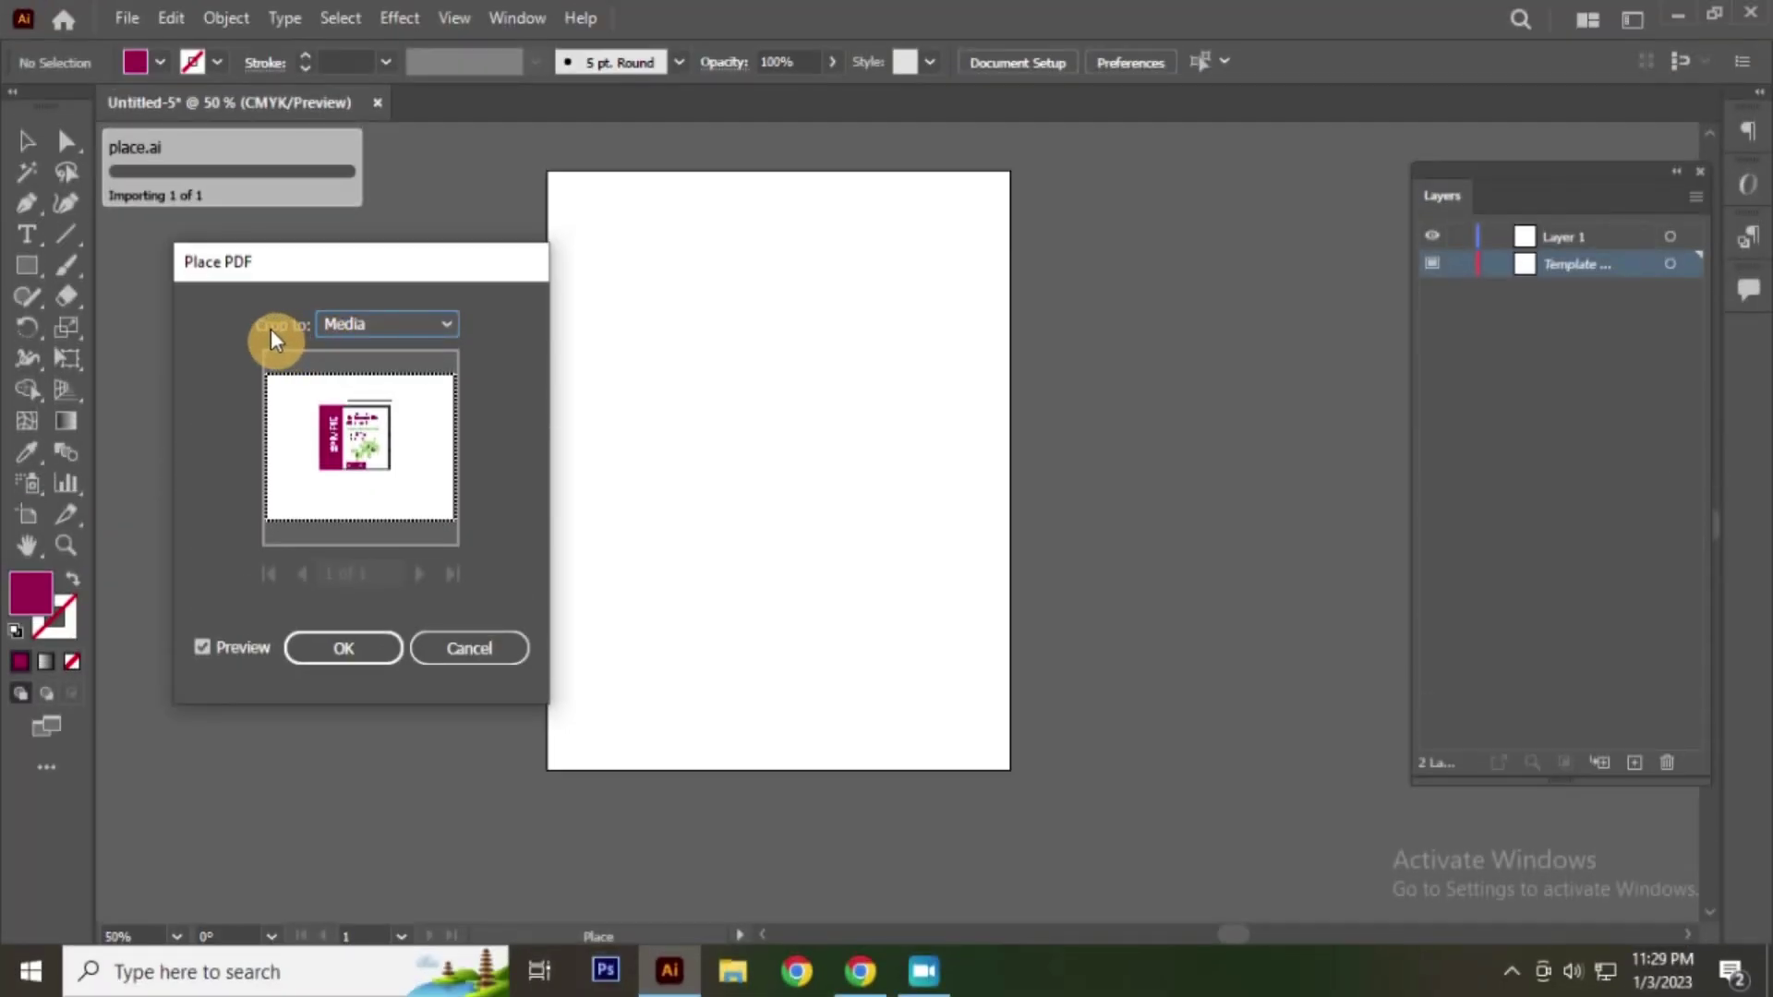
{"action": "left_click", "coordinate": [412, 338]}
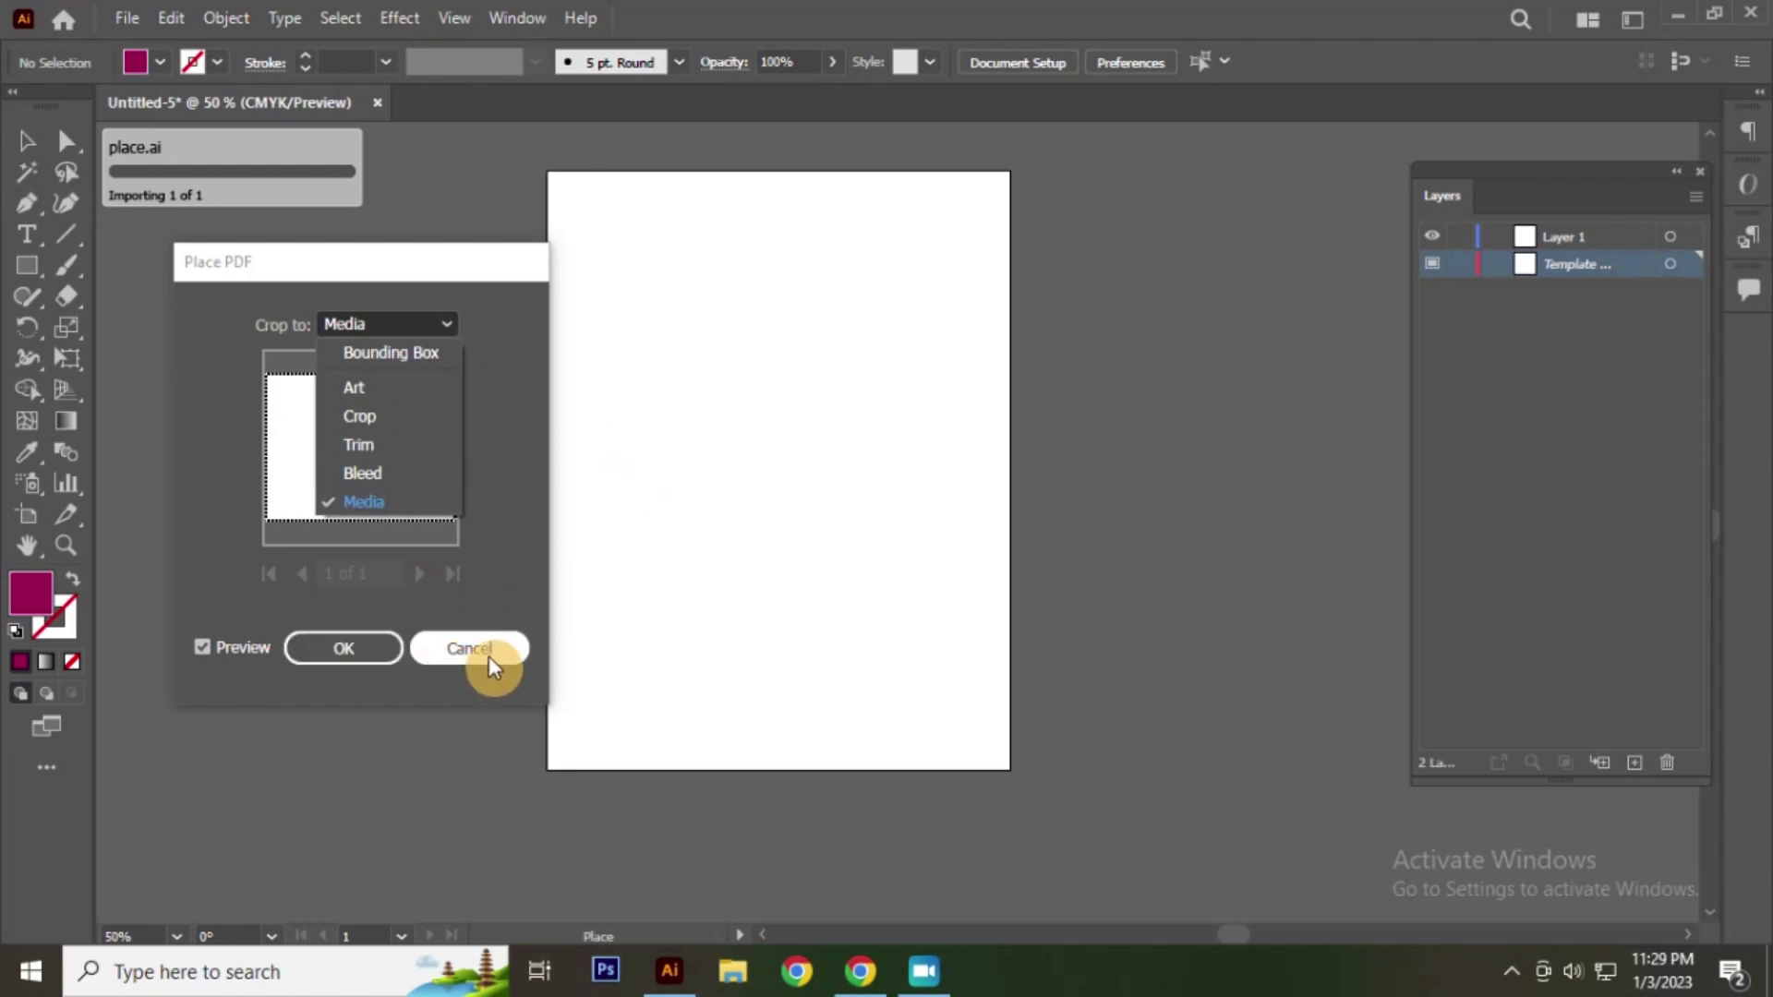
{"action": "left_click", "coordinate": [197, 412]}
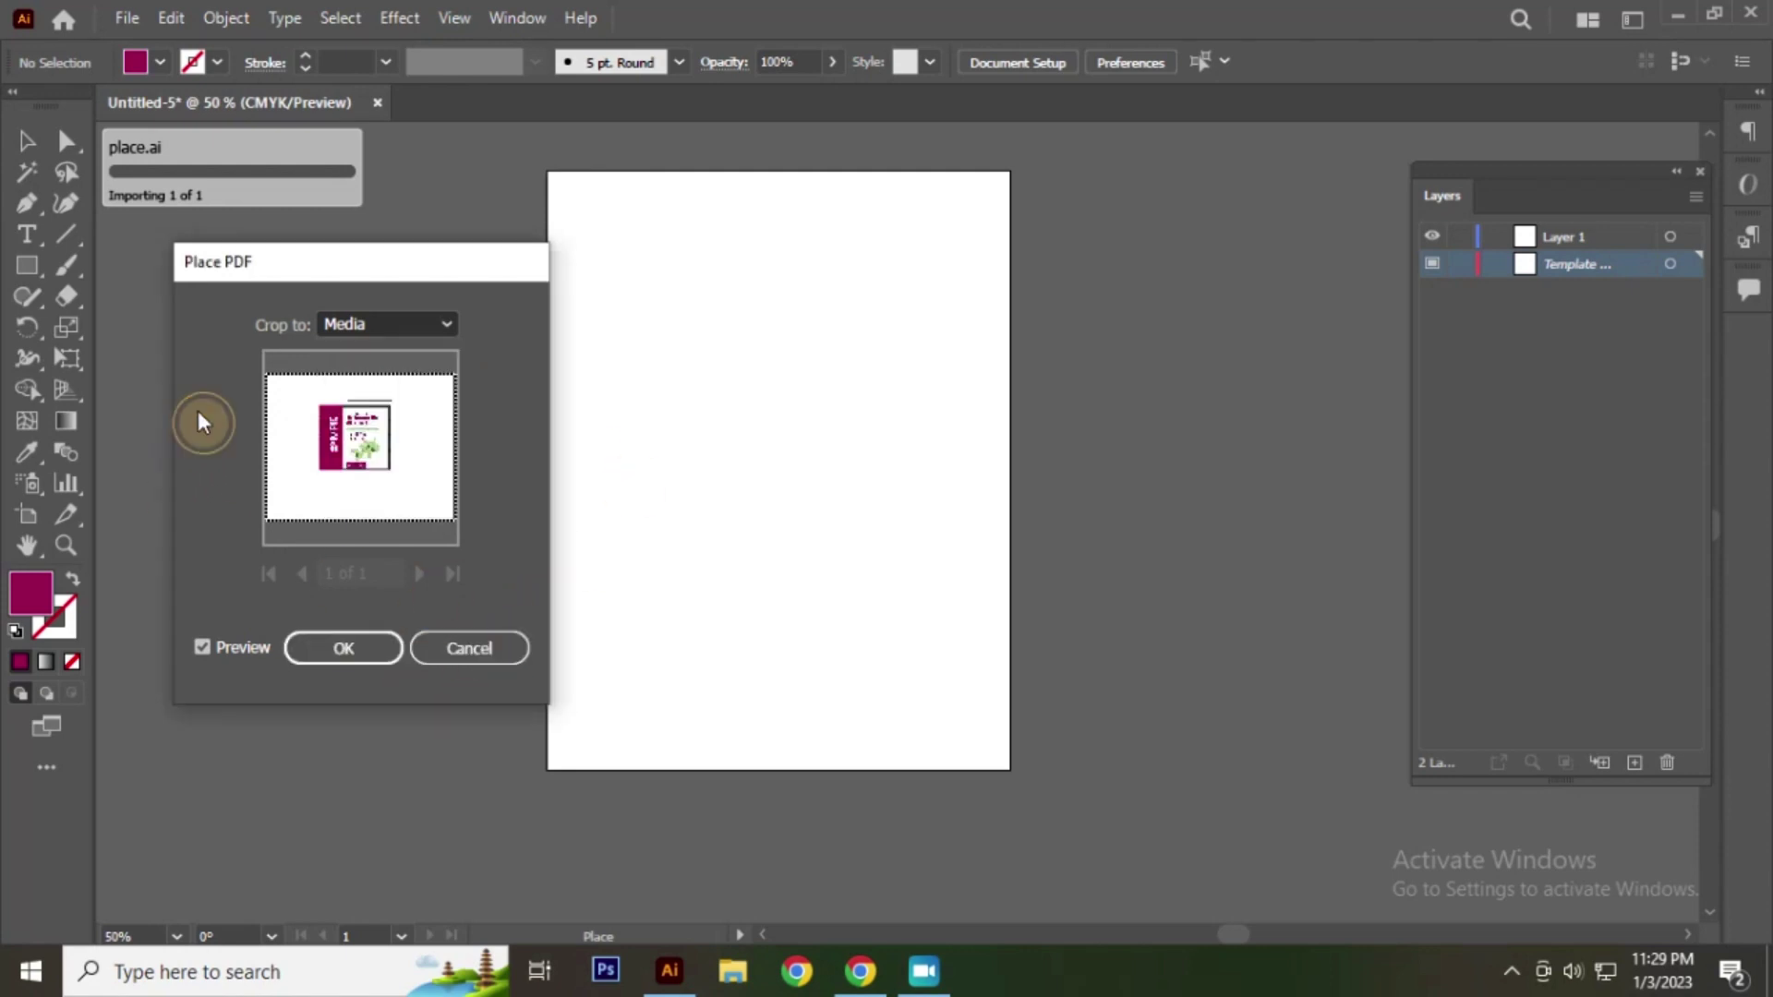
{"action": "left_click", "coordinate": [377, 648]}
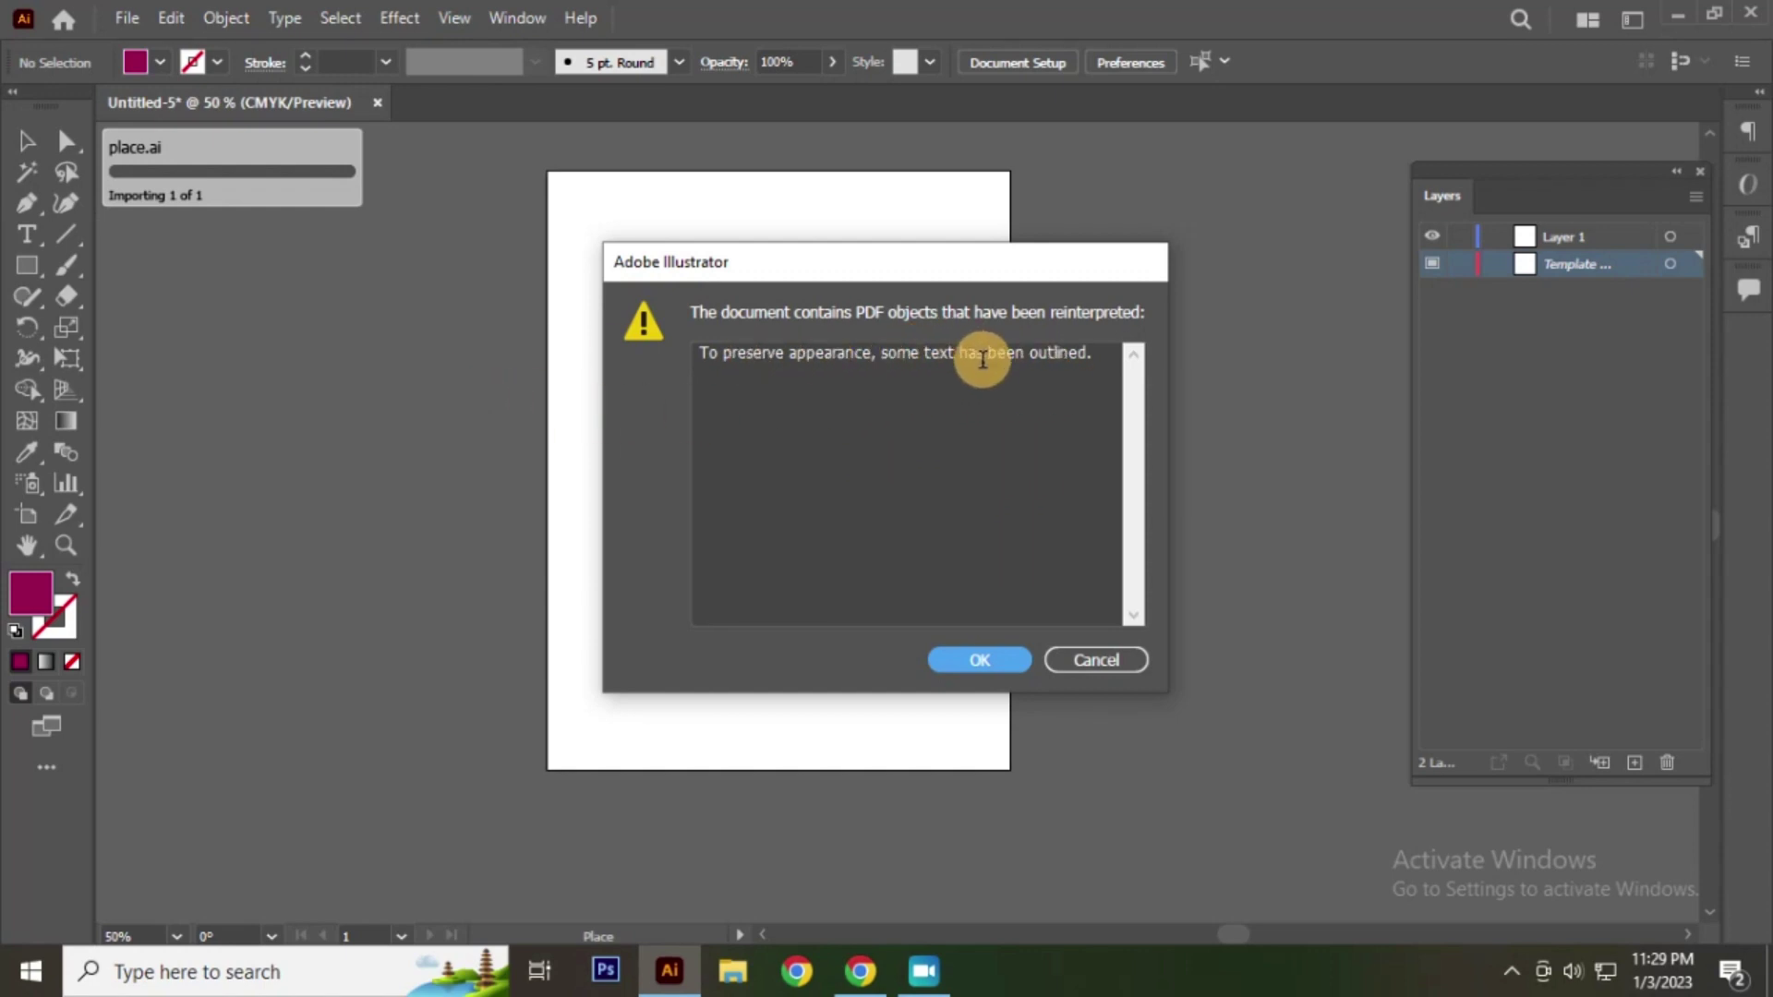
Step: Accept the outlined-text warning and drag out the label's placement frame on the artboard
{"action": "left_click", "coordinate": [991, 659]}
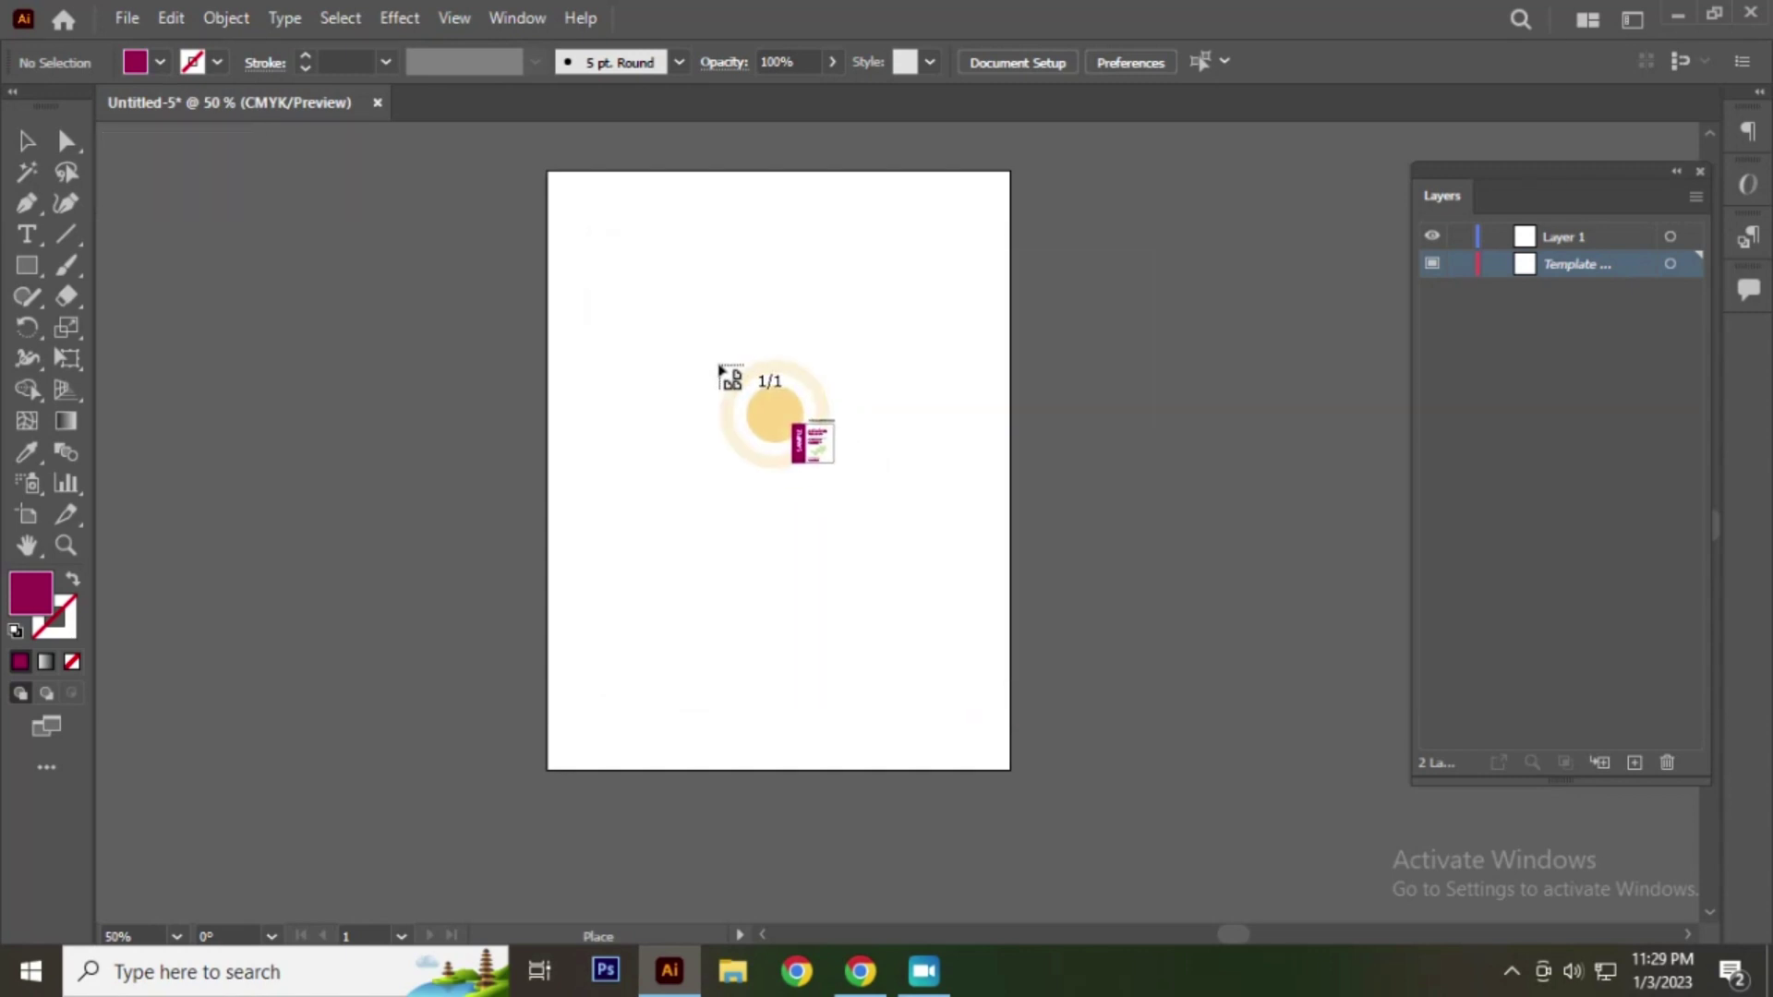
{"action": "mouse_move", "coordinate": [571, 229]}
{"action": "left_mouse_down"}
{"action": "mouse_move", "coordinate": [956, 821]}
{"action": "mouse_move", "coordinate": [972, 648]}
{"action": "left_mouse_up"}
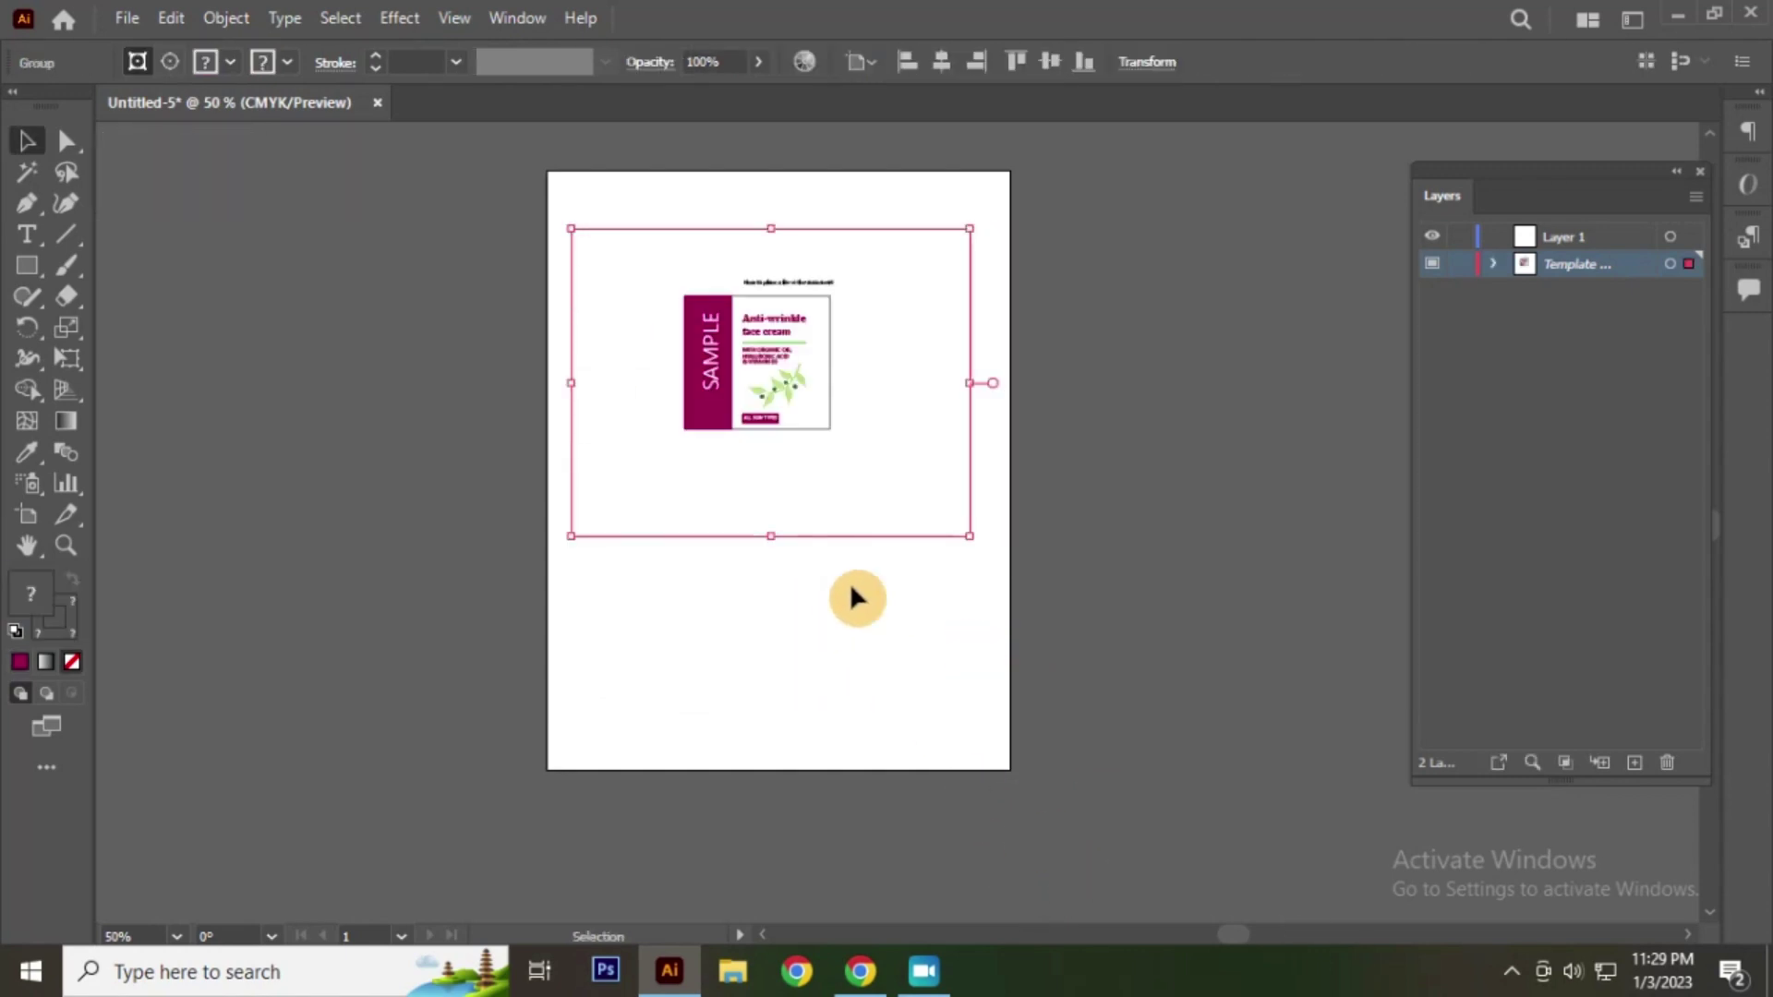
{"action": "left_click", "coordinate": [27, 140]}
{"action": "left_click", "coordinate": [746, 368]}
{"action": "left_click", "coordinate": [817, 367]}
{"action": "scroll", "coordinate": [814, 360], "scroll_direction": "up", "scroll_amount": 1}
{"action": "scroll", "coordinate": [809, 378], "scroll_direction": "up", "scroll_amount": 1}
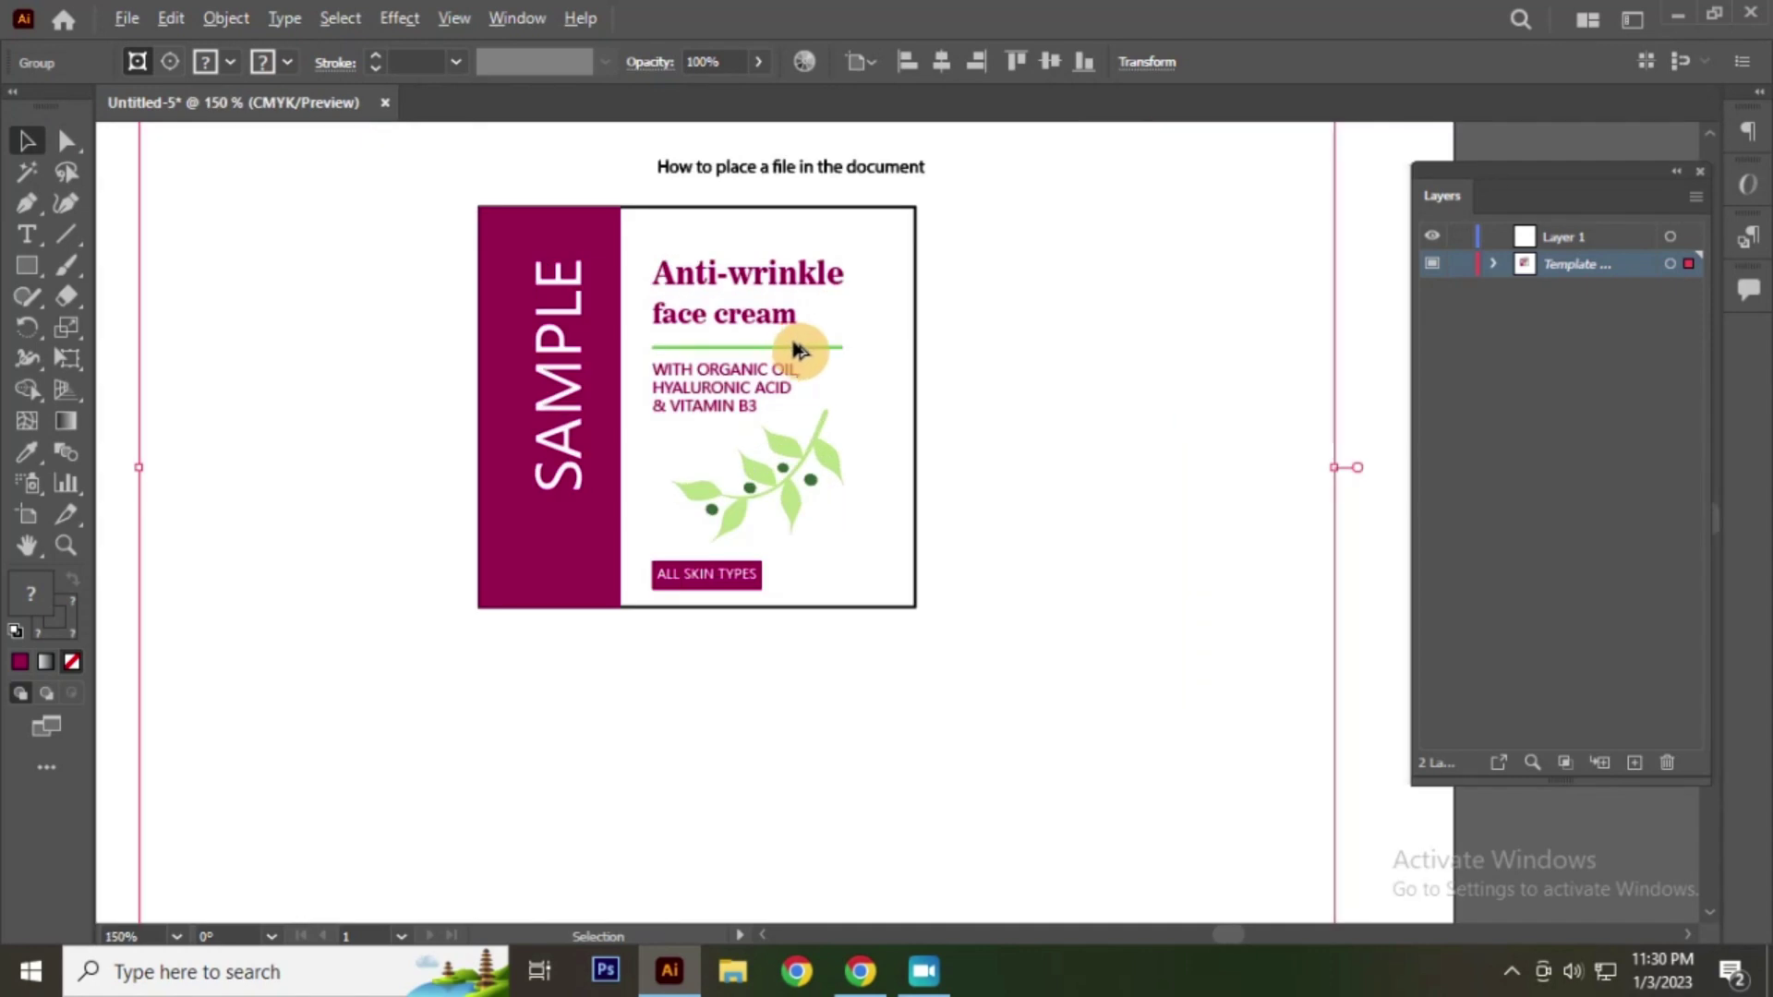
{"action": "left_click", "coordinate": [174, 242]}
{"action": "left_click", "coordinate": [638, 328]}
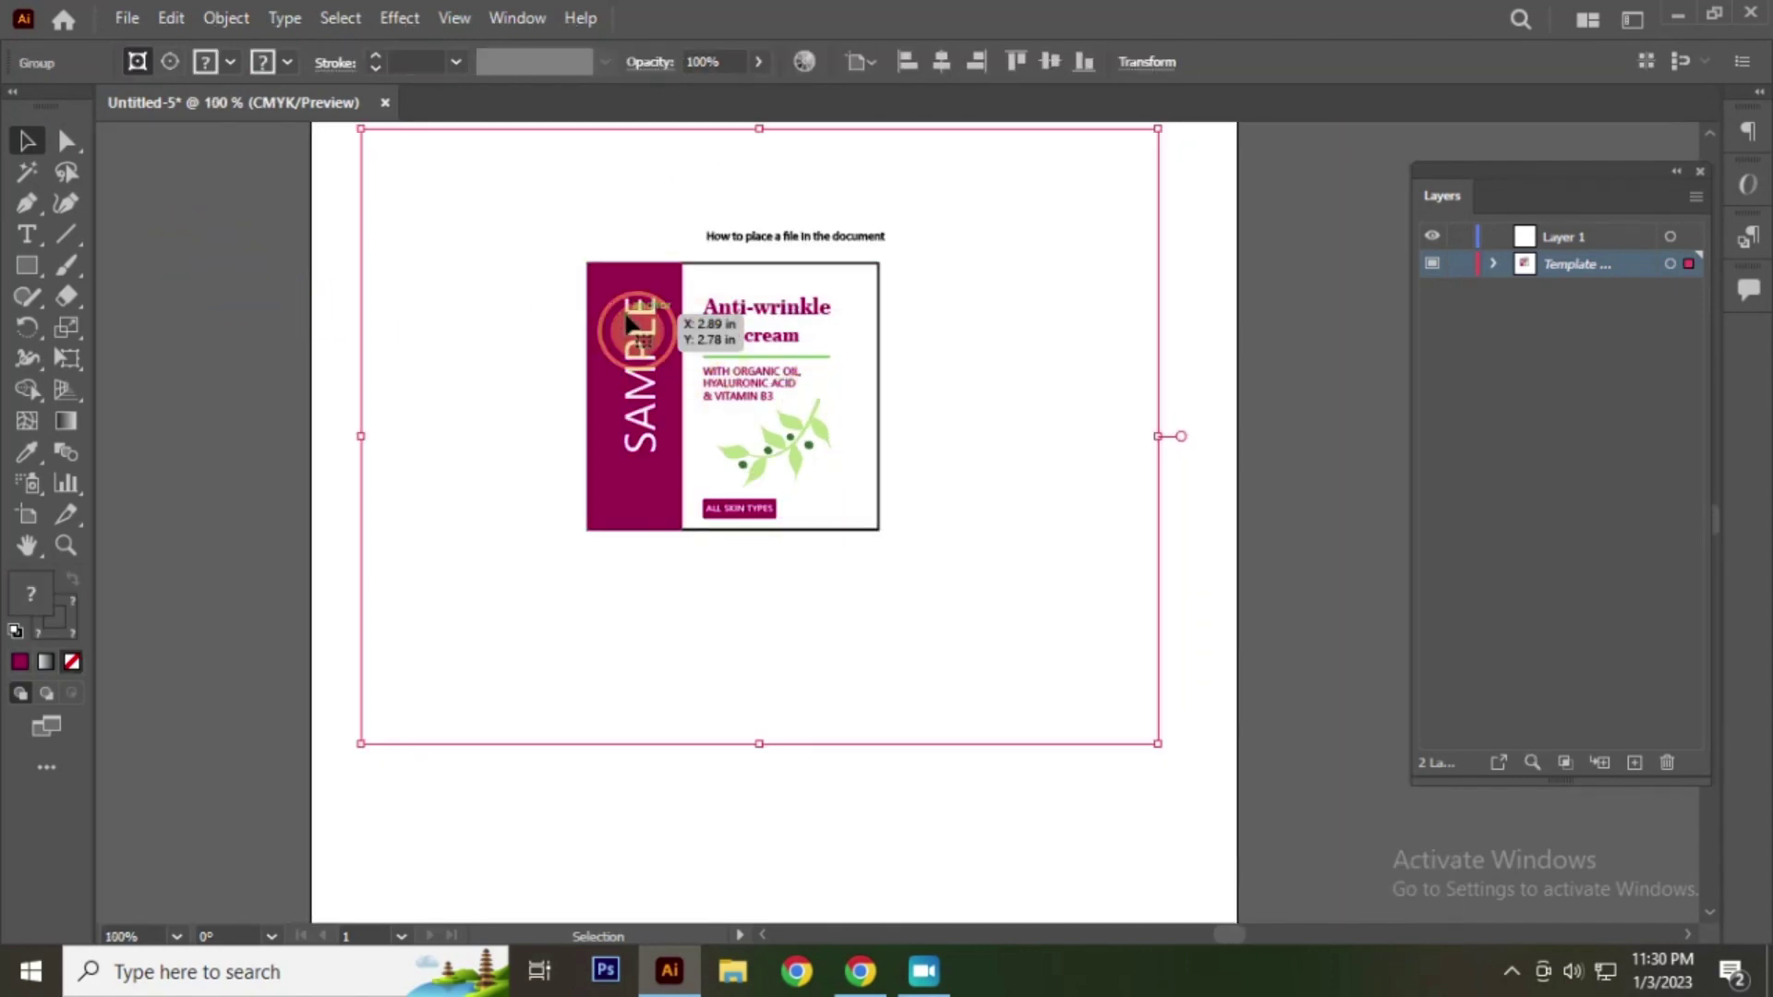
Step: Ungroup the label, shift it left off the artboard, and release its clipping mask
{"action": "right_click", "coordinate": [628, 318]}
{"action": "left_click", "coordinate": [739, 531]}
{"action": "left_click", "coordinate": [524, 474]}
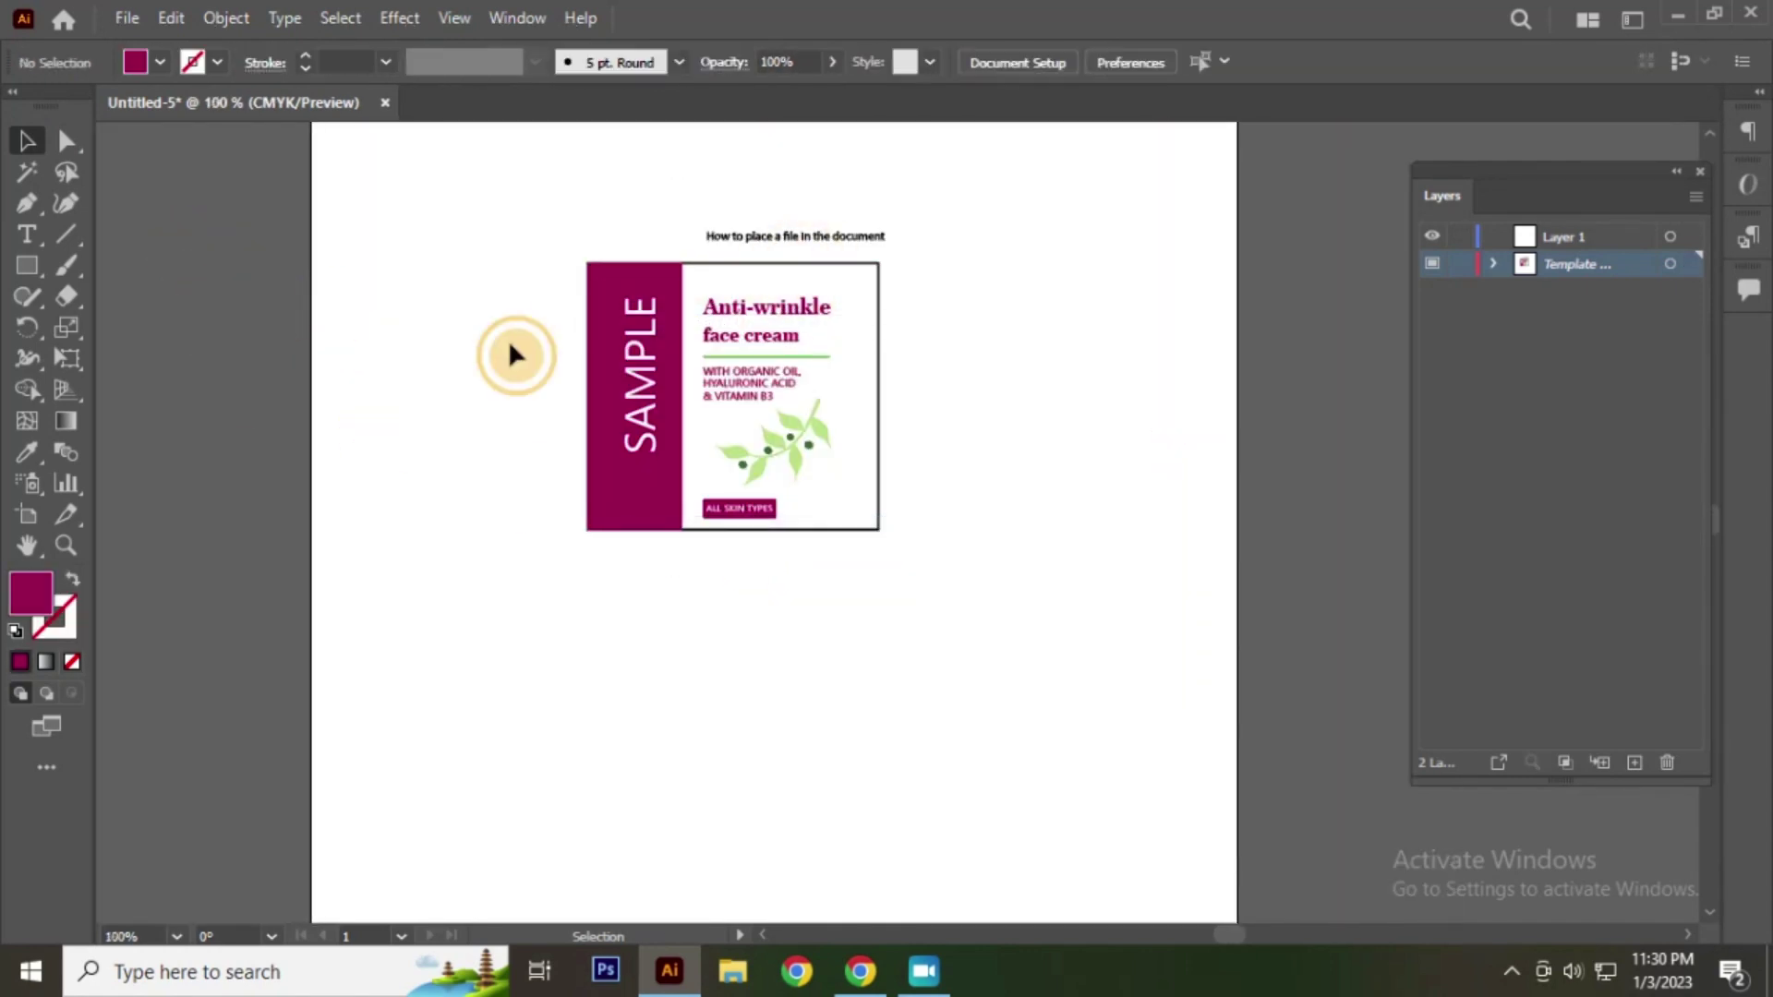
{"action": "left_click_drag", "start_coordinate": [634, 328], "coordinate": [380, 467]}
{"action": "scroll", "coordinate": [379, 467], "scroll_direction": "down", "scroll_amount": 1}
{"action": "scroll", "coordinate": [907, 389], "scroll_direction": "down", "scroll_amount": 2}
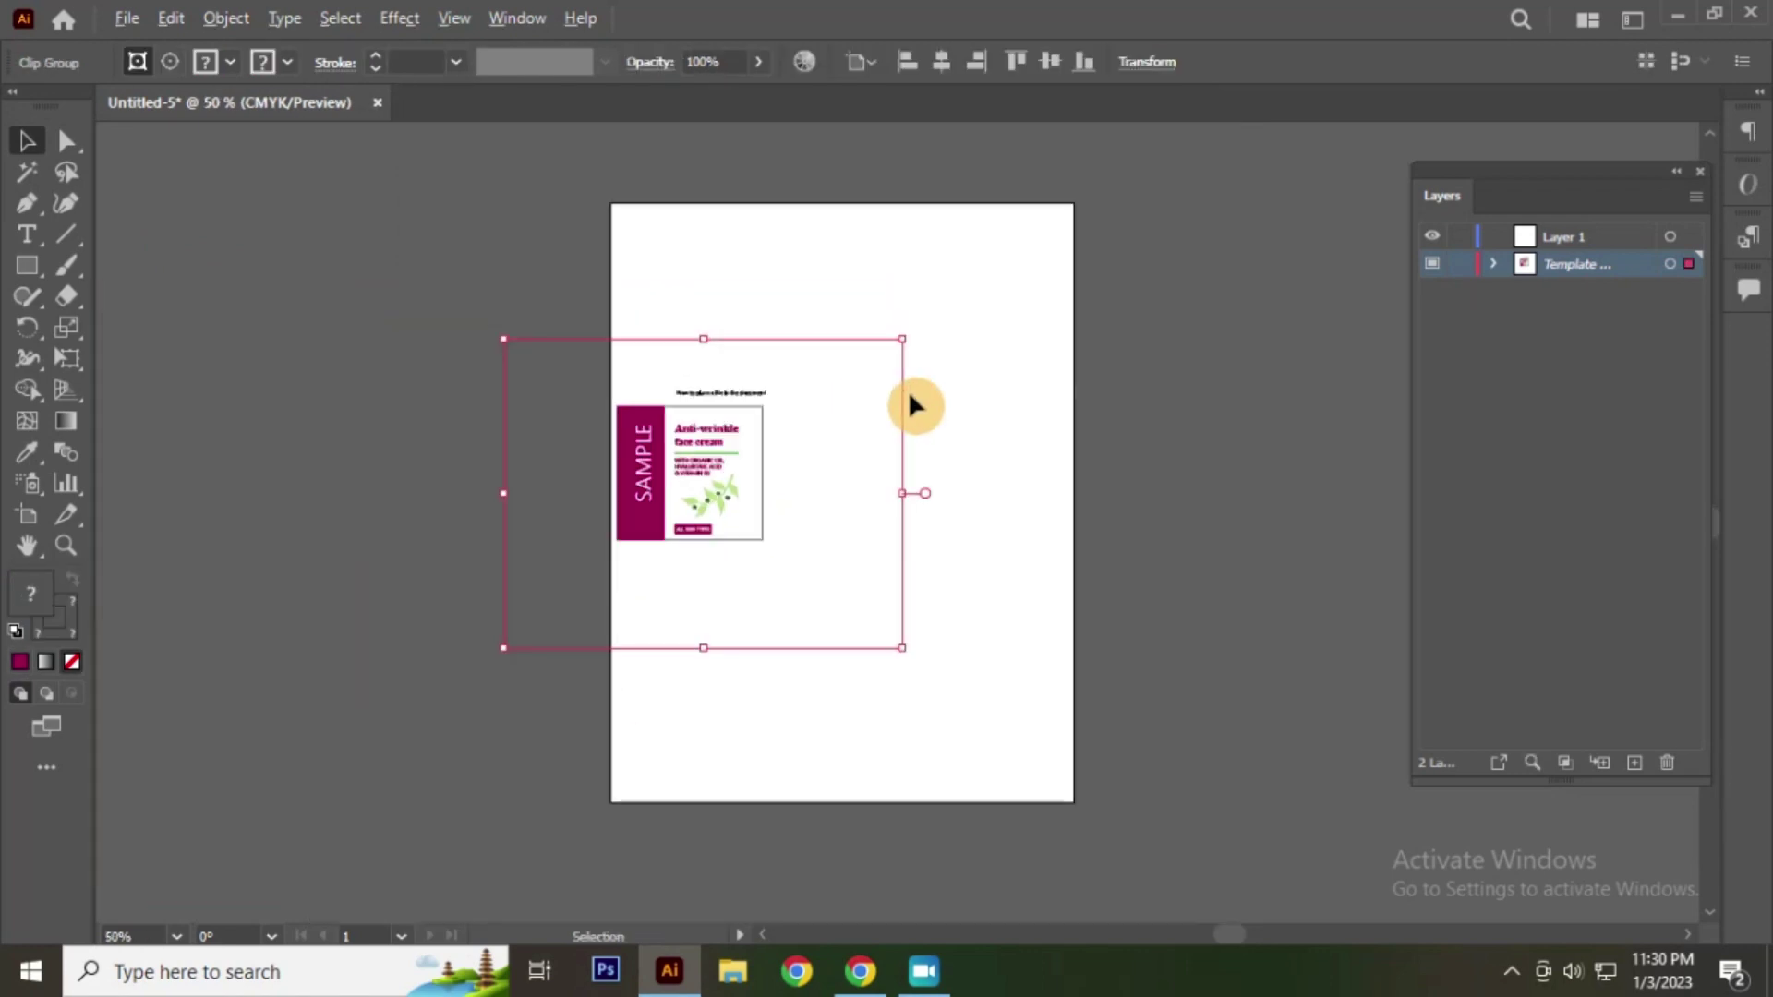
{"action": "left_click_drag", "start_coordinate": [769, 450], "coordinate": [583, 454]}
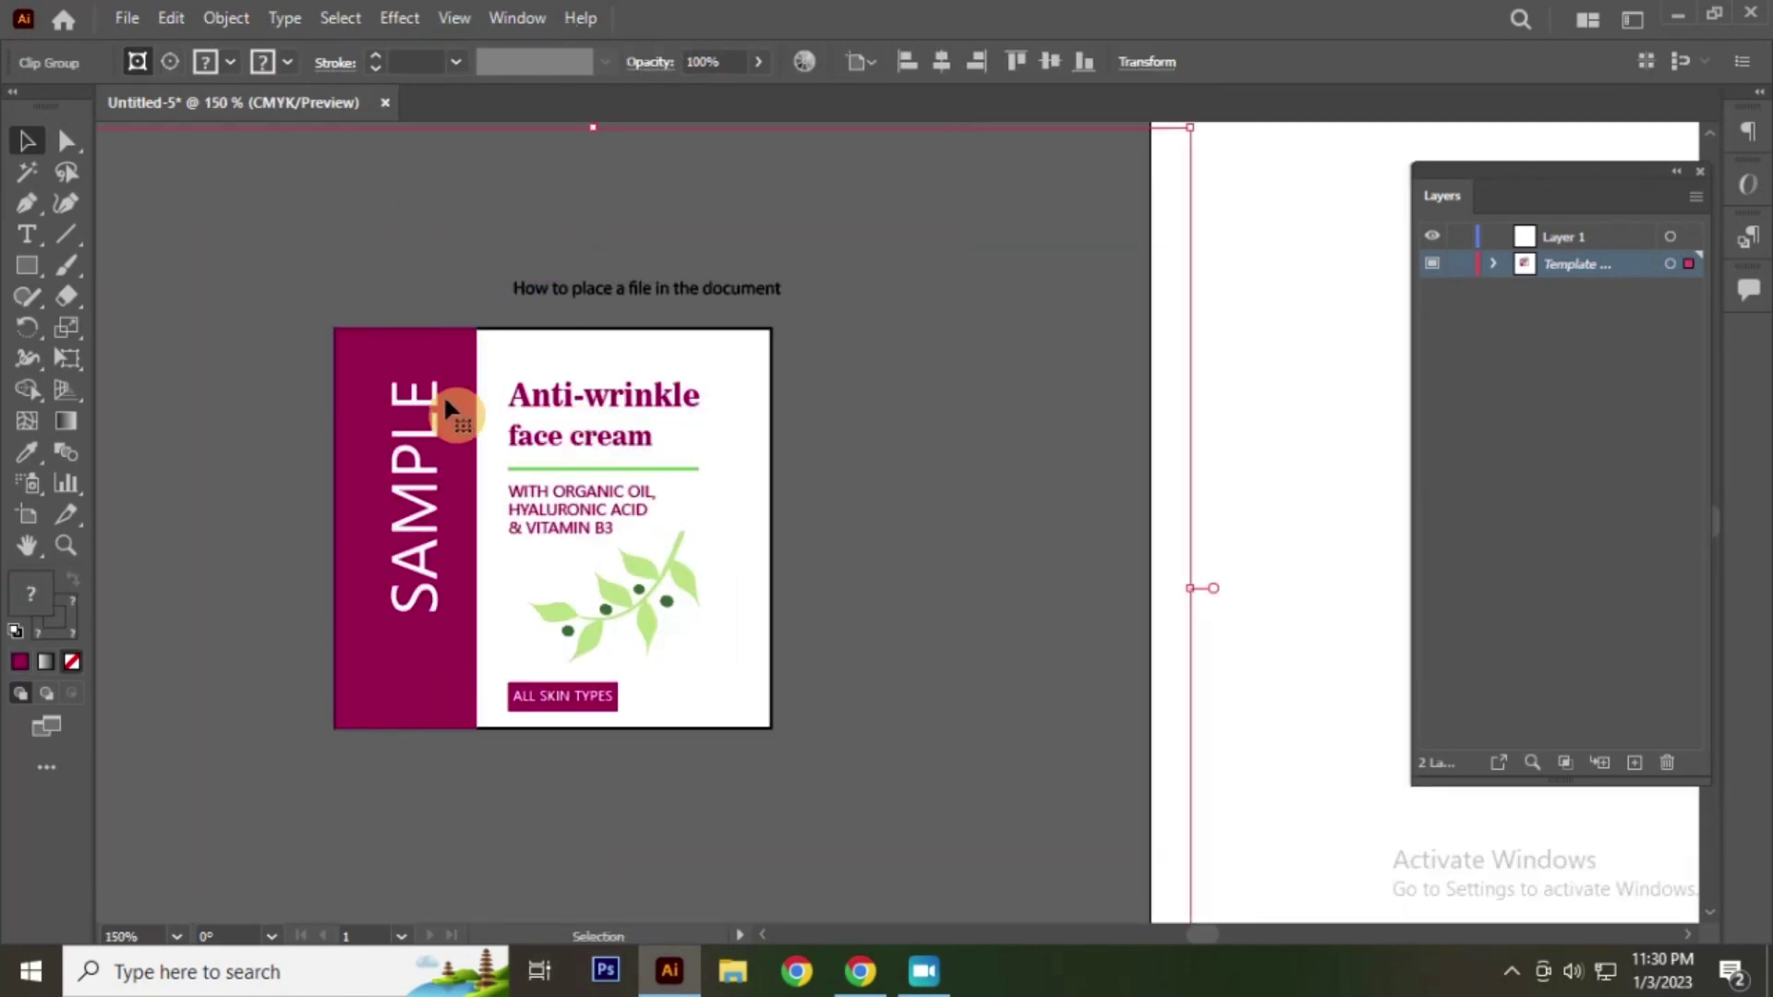
{"action": "right_click", "coordinate": [423, 396]}
{"action": "left_click", "coordinate": [541, 611]}
{"action": "scroll", "coordinate": [602, 527], "scroll_direction": "down", "scroll_amount": 2}
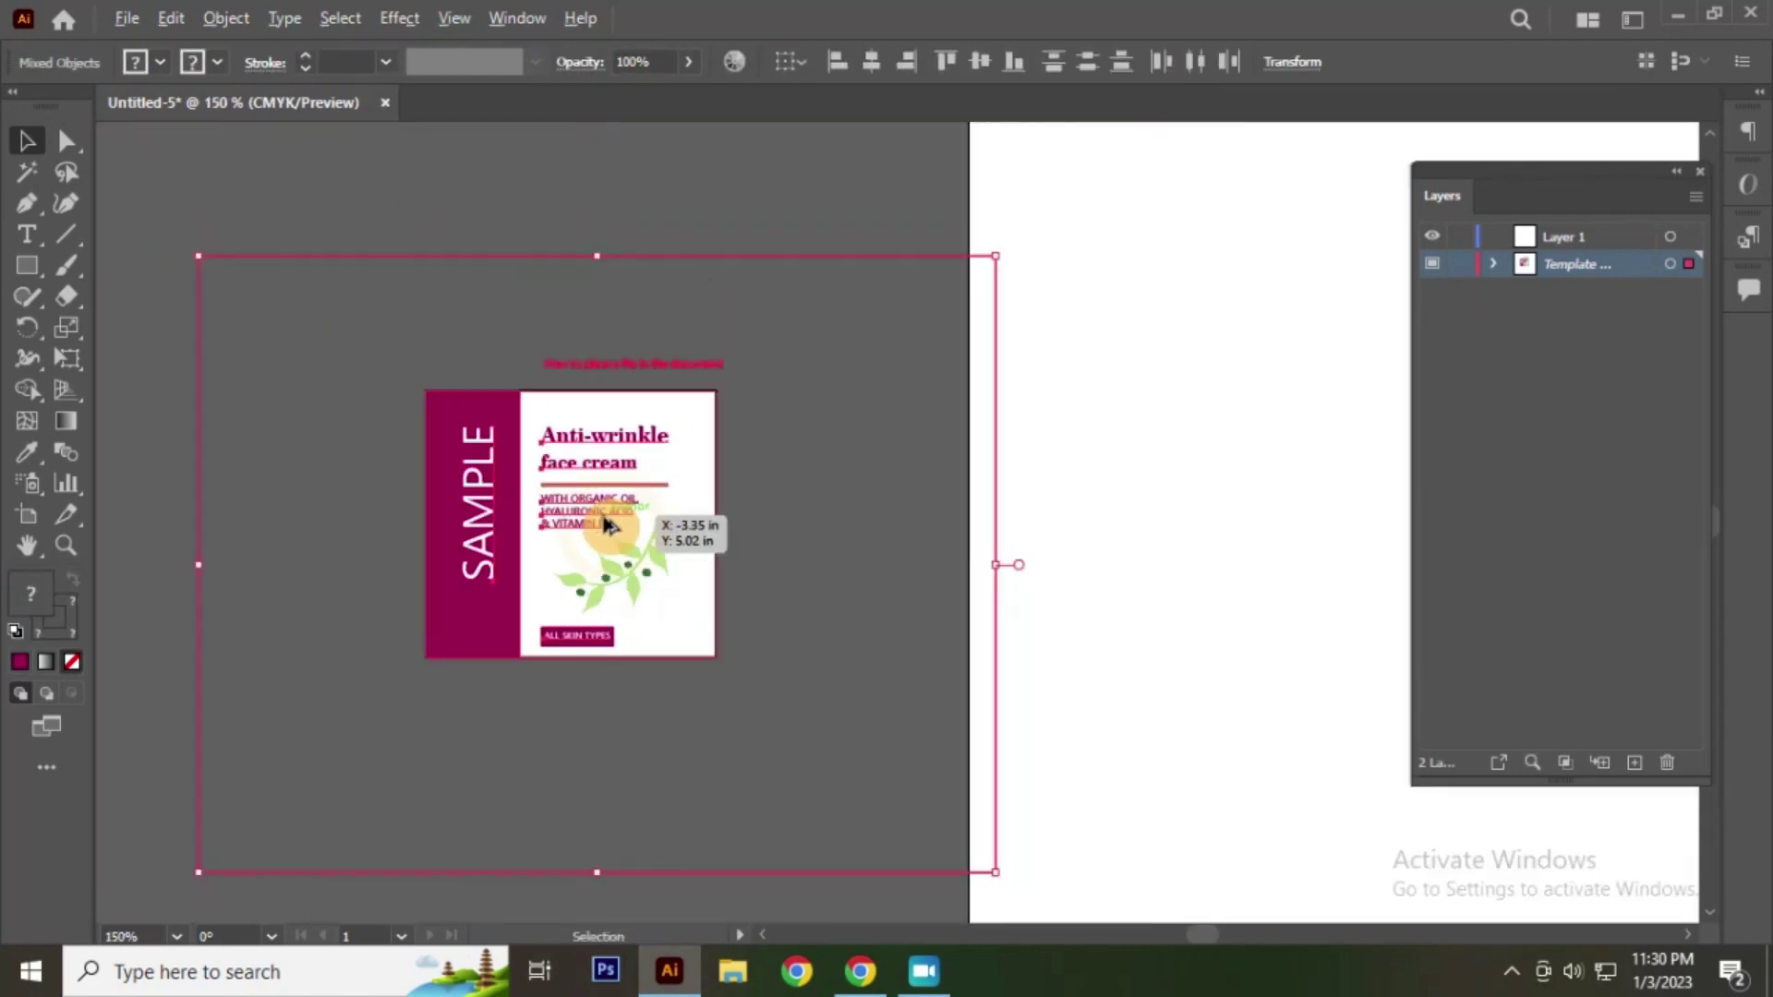
{"action": "scroll", "coordinate": [602, 526], "scroll_direction": "down", "scroll_amount": 2}
{"action": "left_click", "coordinate": [528, 284]}
Step: Pull the SAMPLE text out of the label and select the word
{"action": "left_click_drag", "start_coordinate": [549, 485], "coordinate": [374, 515]}
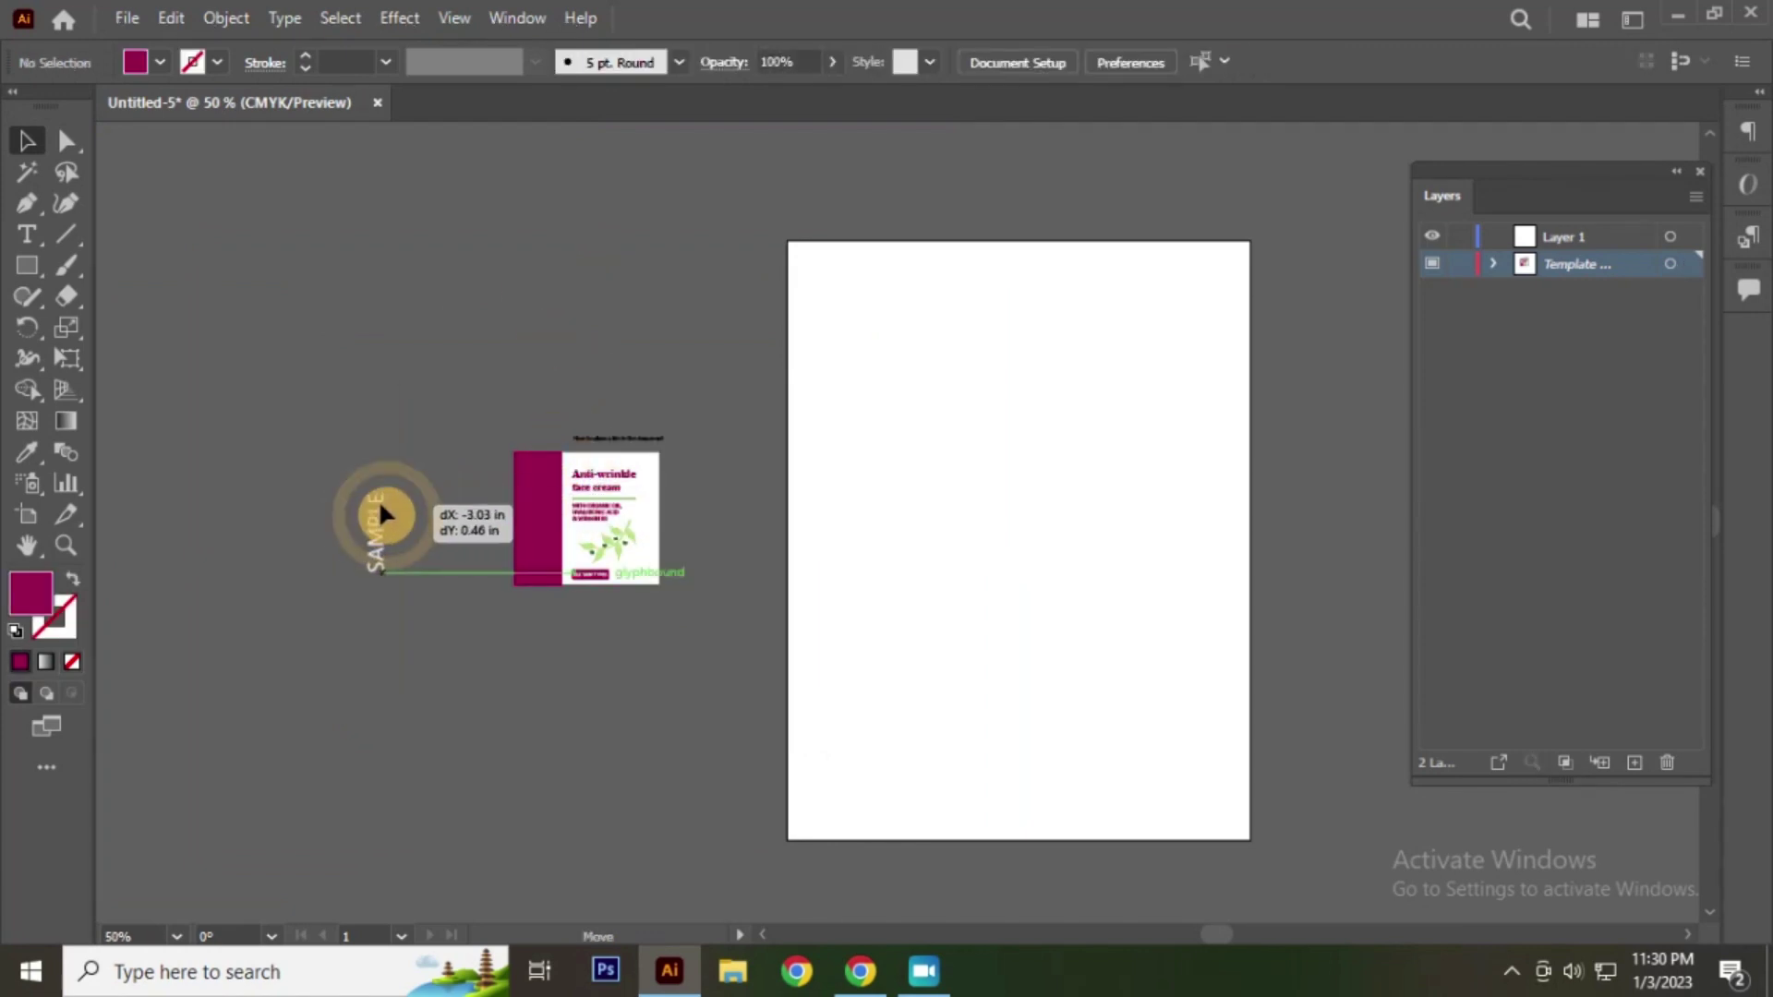
{"action": "scroll", "coordinate": [355, 523], "scroll_direction": "up", "scroll_amount": 4}
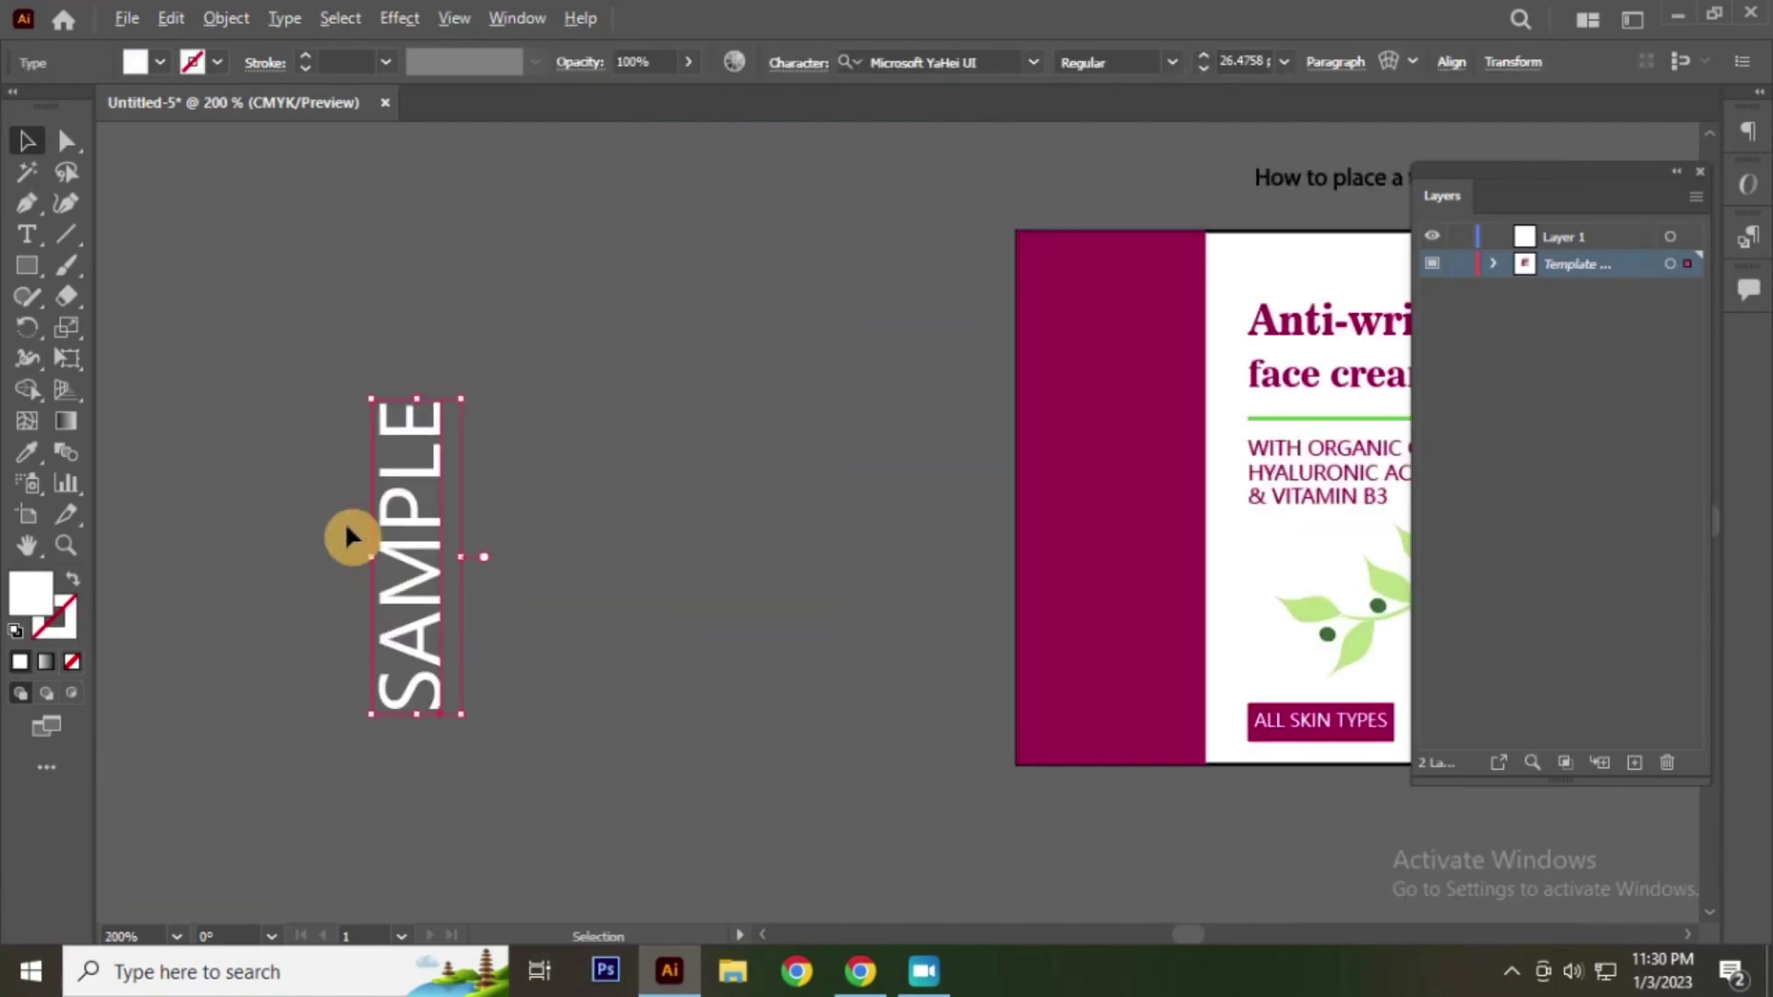
{"action": "double_click", "coordinate": [403, 476]}
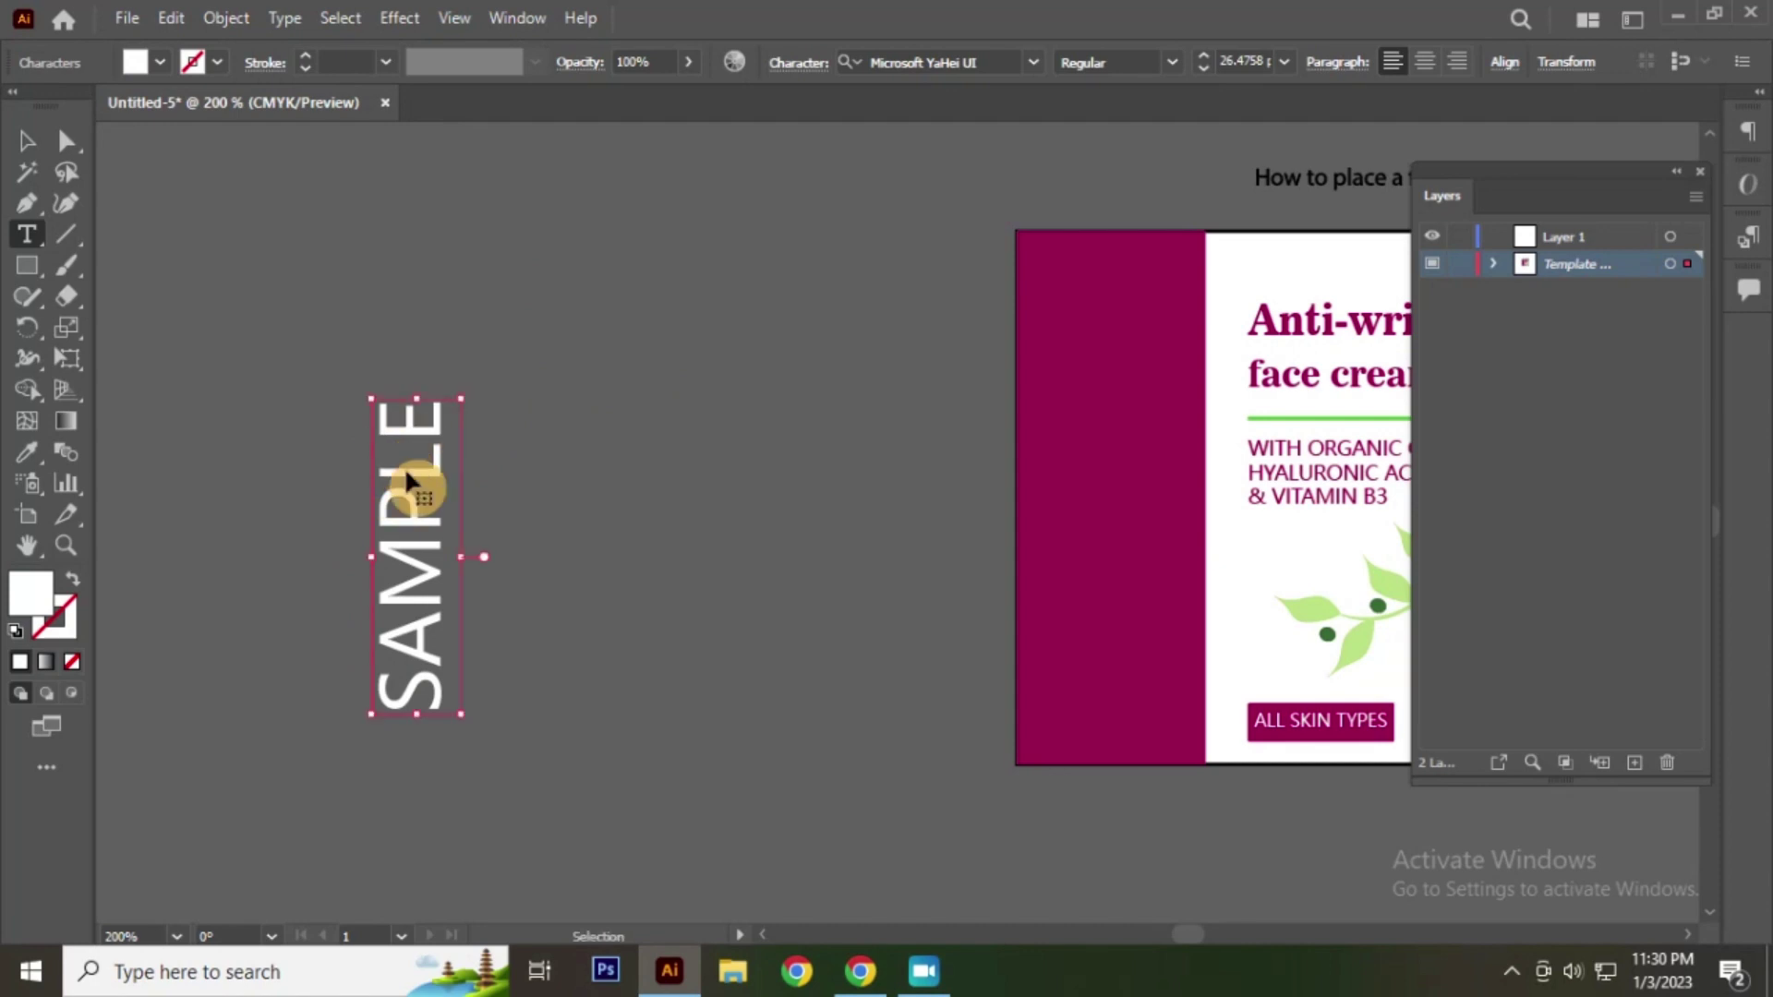
{"action": "double_click", "coordinate": [407, 468]}
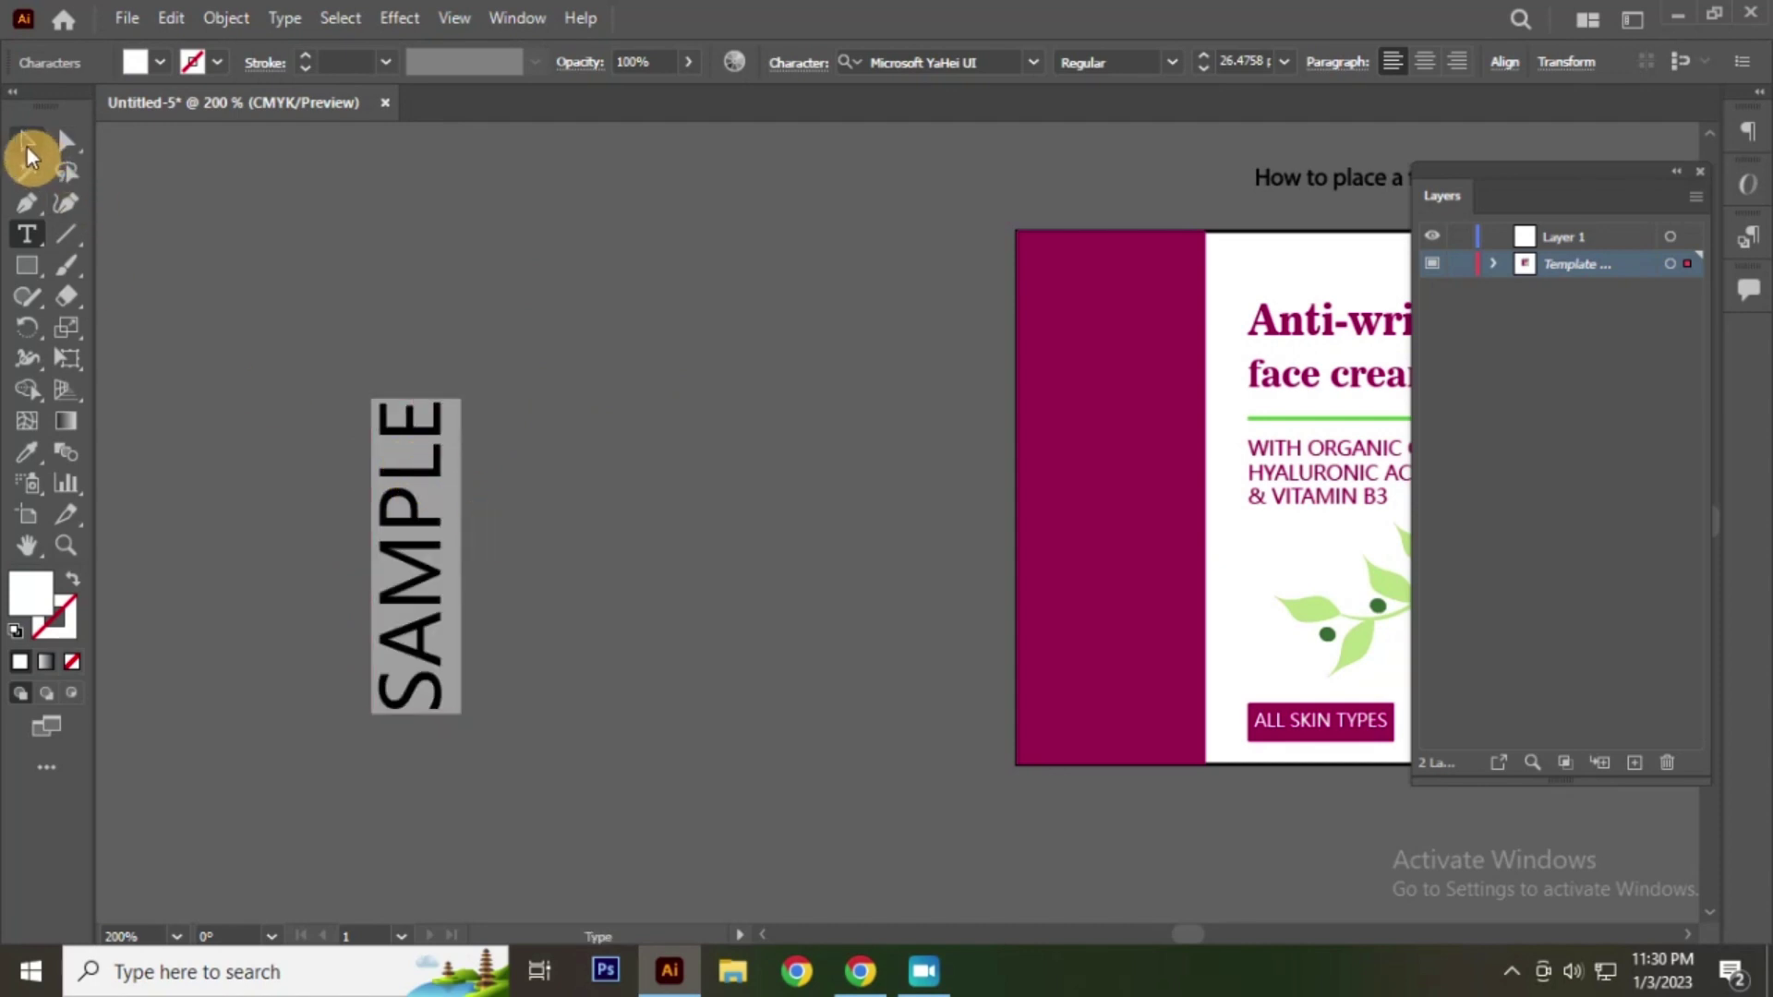
{"action": "left_click", "coordinate": [27, 140]}
{"action": "scroll", "coordinate": [305, 452], "scroll_direction": "down", "scroll_amount": 2}
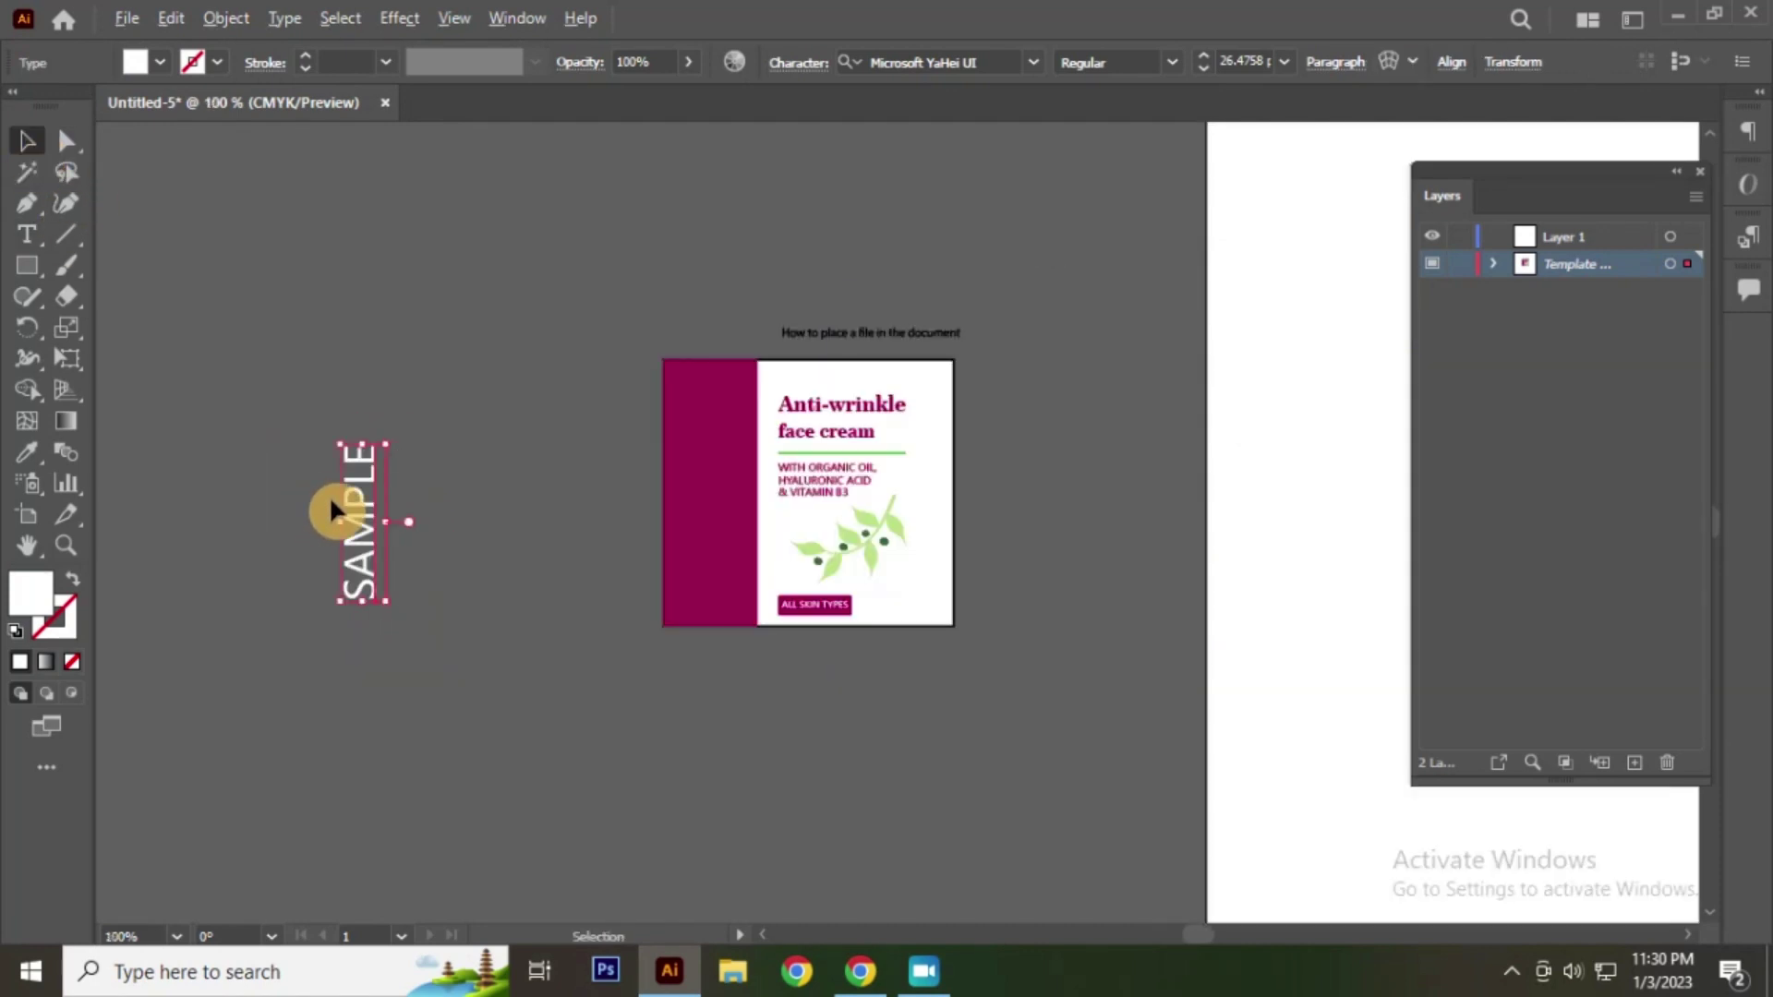
Step: Move the magenta side panel and white background away from the text
{"action": "left_click", "coordinate": [731, 388]}
{"action": "mouse_move", "coordinate": [729, 384]}
{"action": "left_mouse_down"}
{"action": "mouse_move", "coordinate": [544, 429]}
{"action": "mouse_move", "coordinate": [402, 222]}
{"action": "left_mouse_up"}
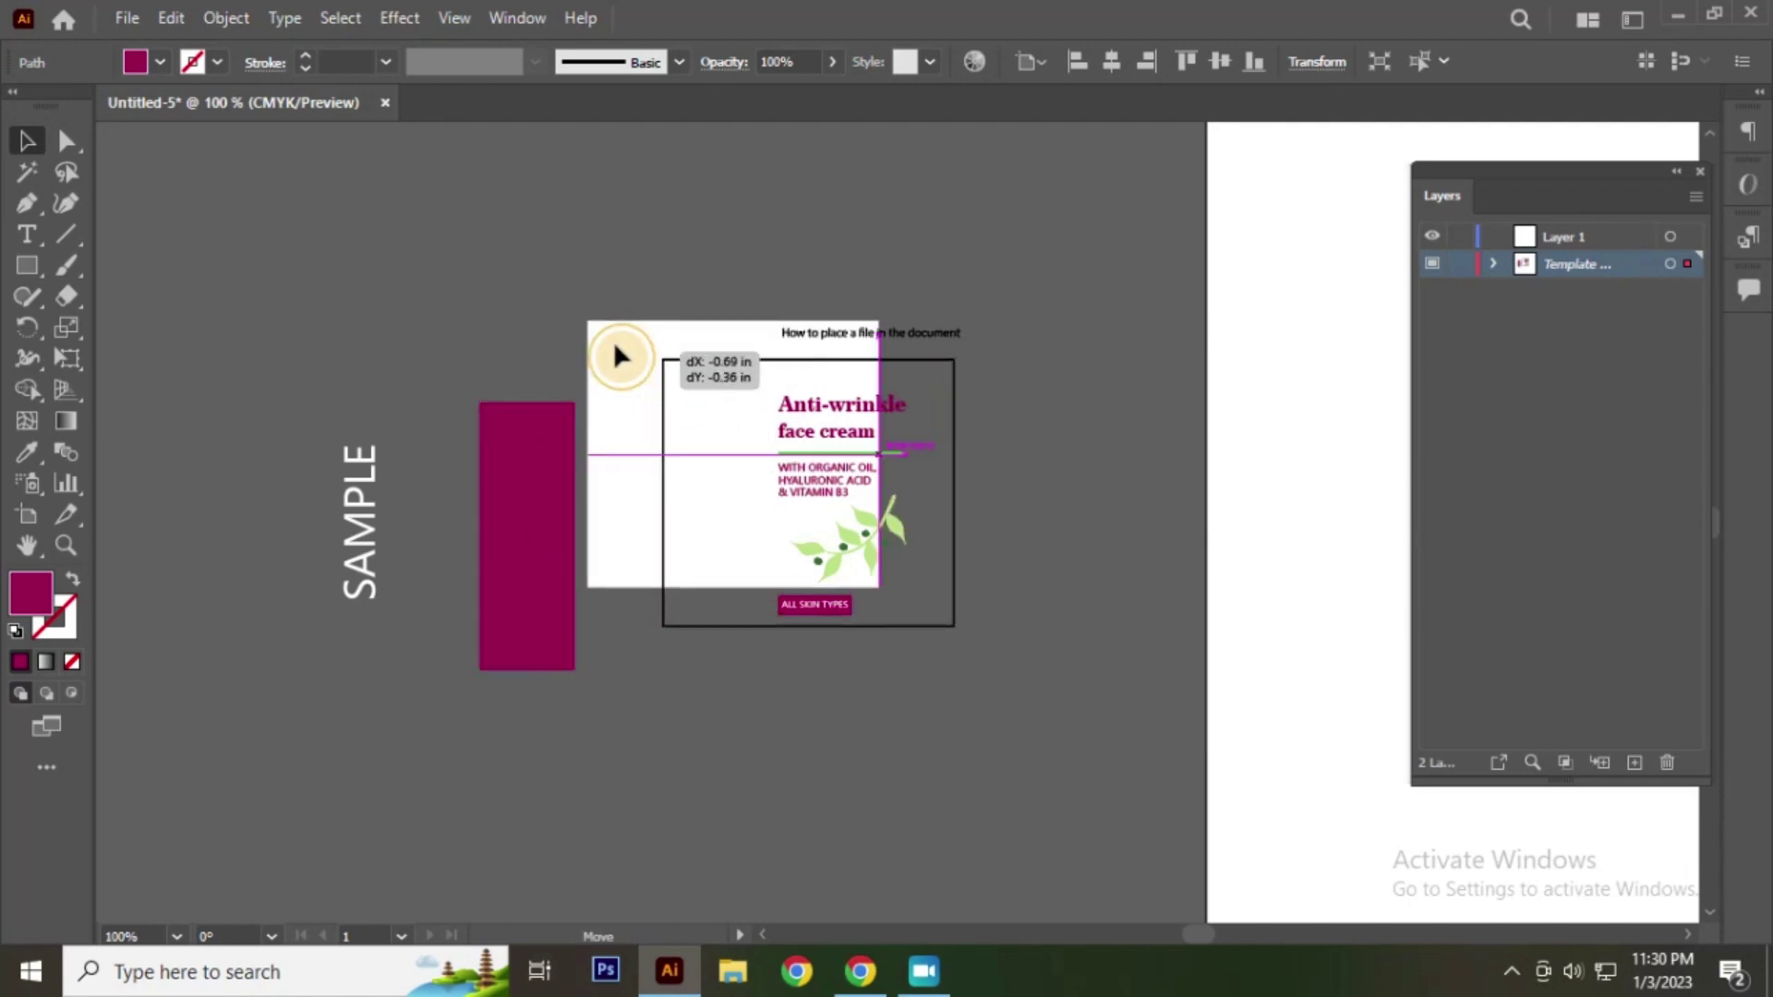
{"action": "key", "text": "ctrl+z"}
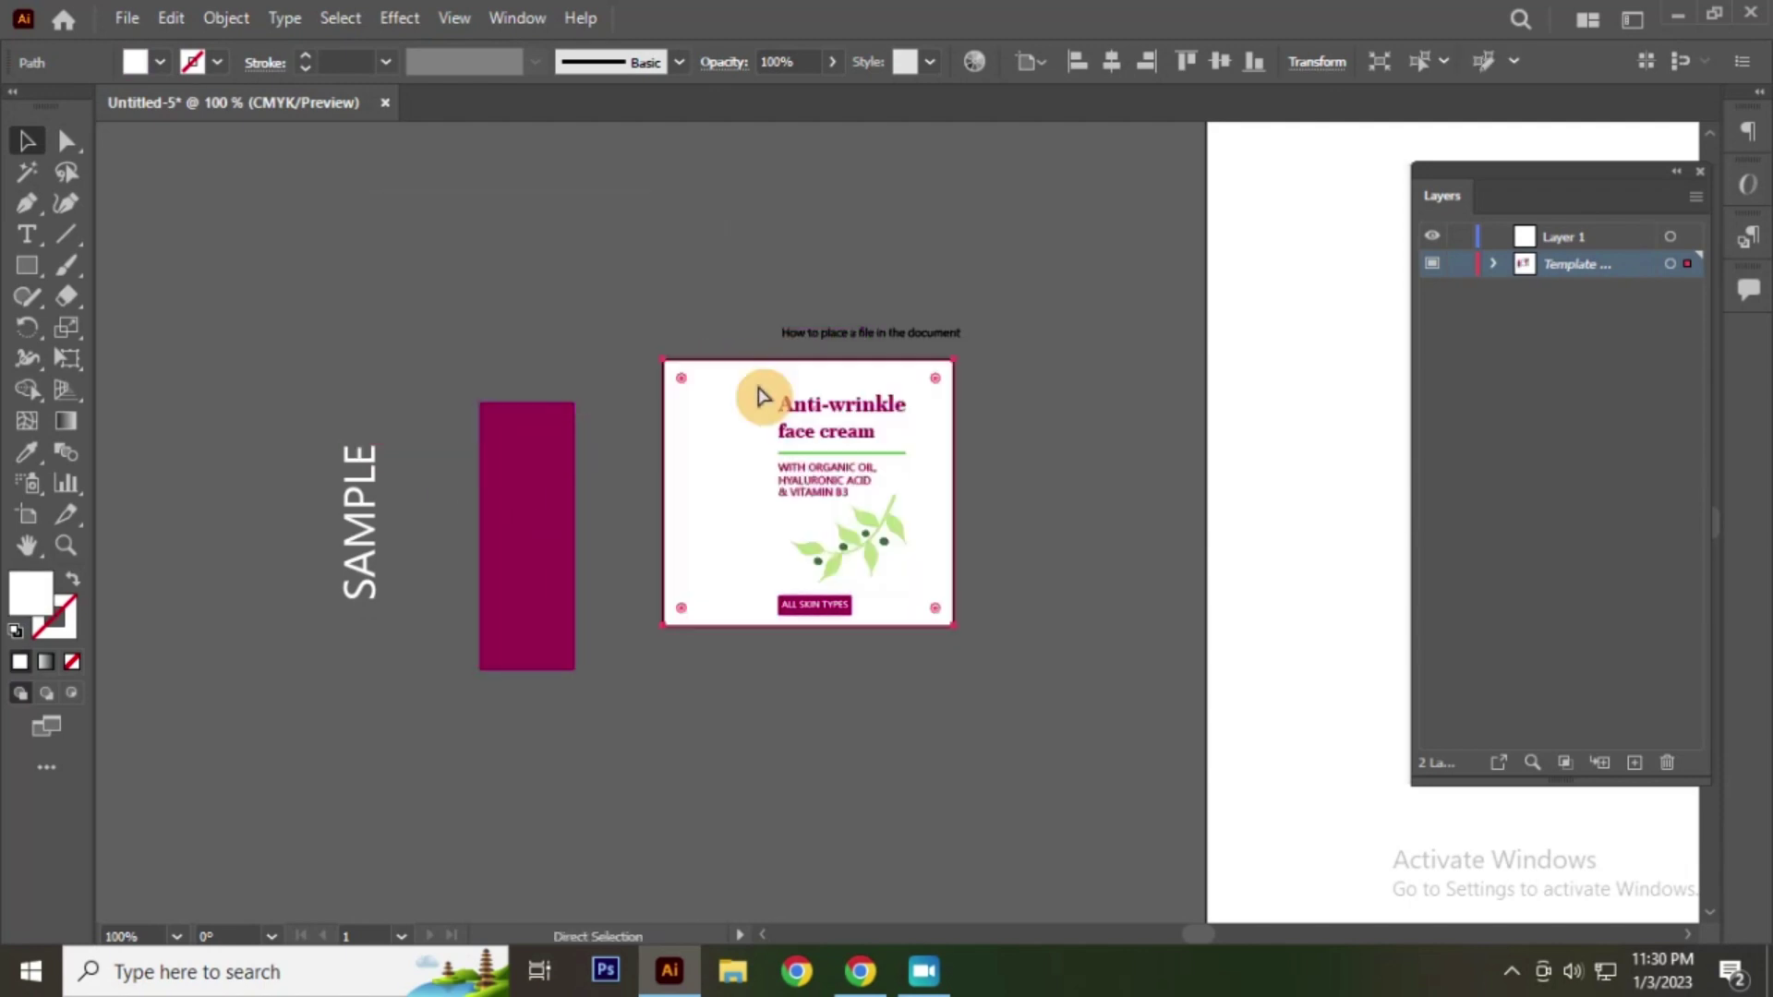
{"action": "key", "text": "ctrl+z"}
{"action": "left_click_drag", "start_coordinate": [725, 406], "coordinate": [459, 351]}
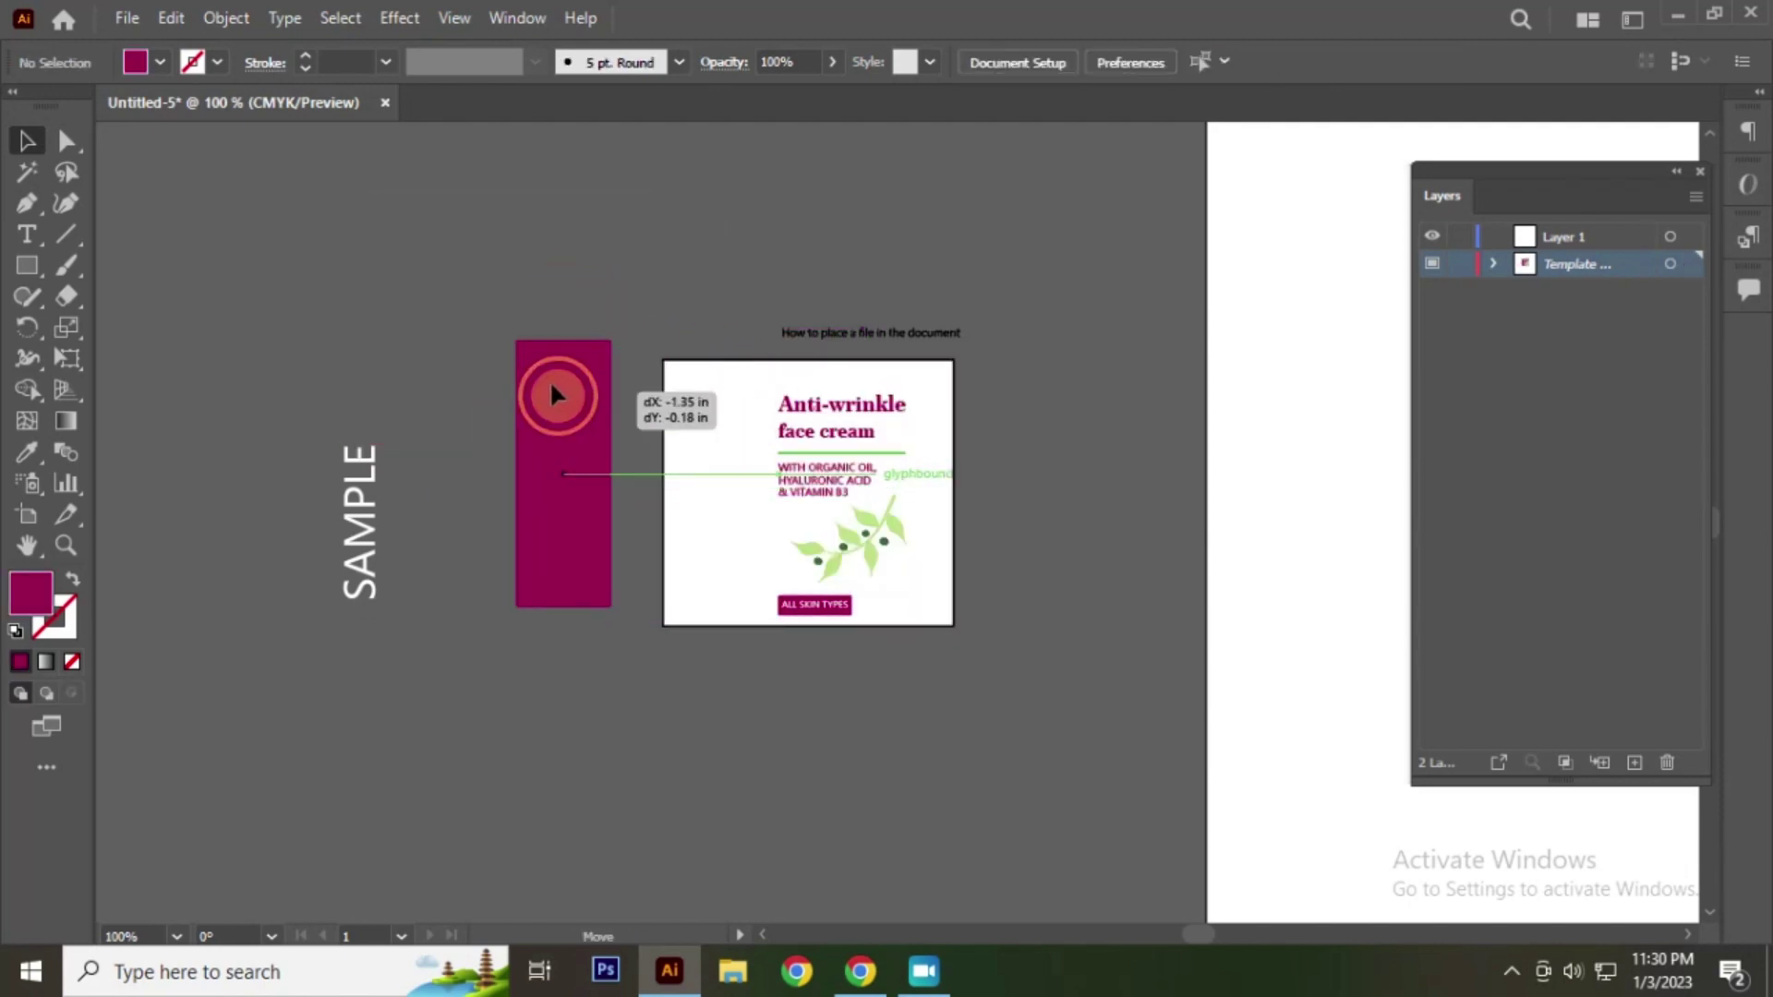
{"action": "left_click_drag", "start_coordinate": [716, 374], "coordinate": [550, 529]}
{"action": "mouse_move", "coordinate": [694, 349]}
{"action": "left_mouse_down"}
{"action": "mouse_move", "coordinate": [547, 251]}
{"action": "mouse_move", "coordinate": [652, 309]}
{"action": "left_mouse_up"}
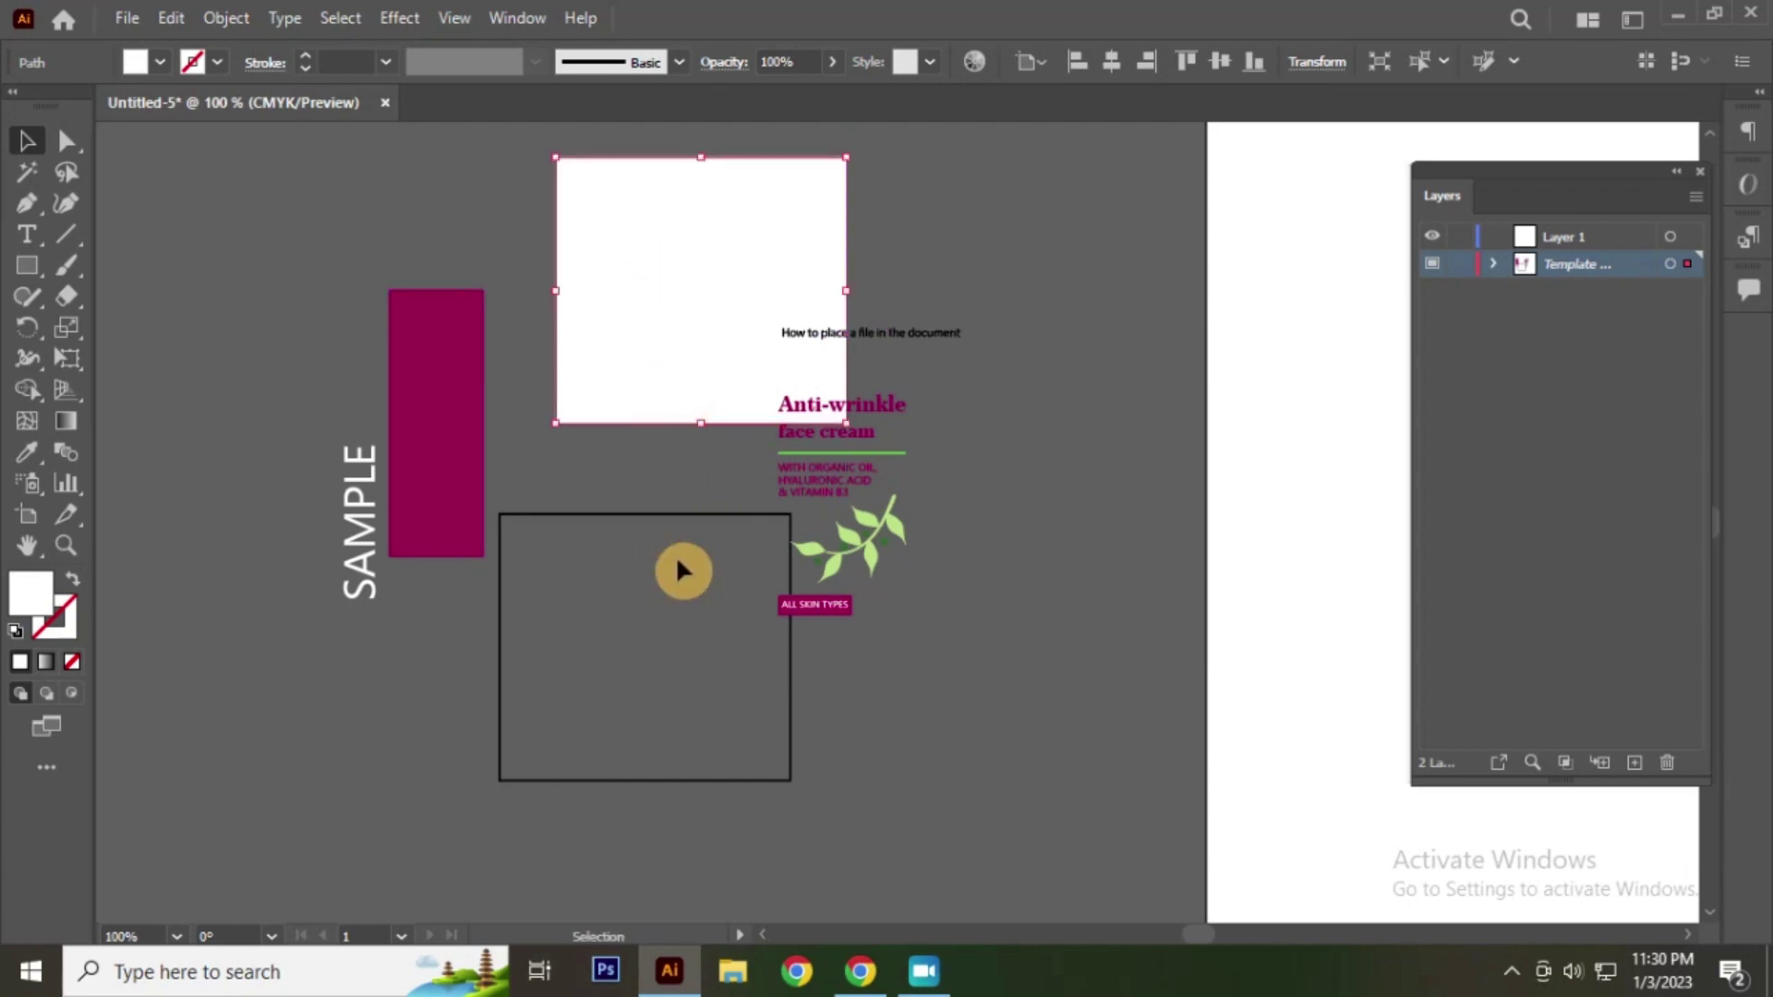
Step: Separate the outline frame, invisible path and white rectangle from the other pieces
{"action": "left_click_drag", "start_coordinate": [653, 515], "coordinate": [857, 571]}
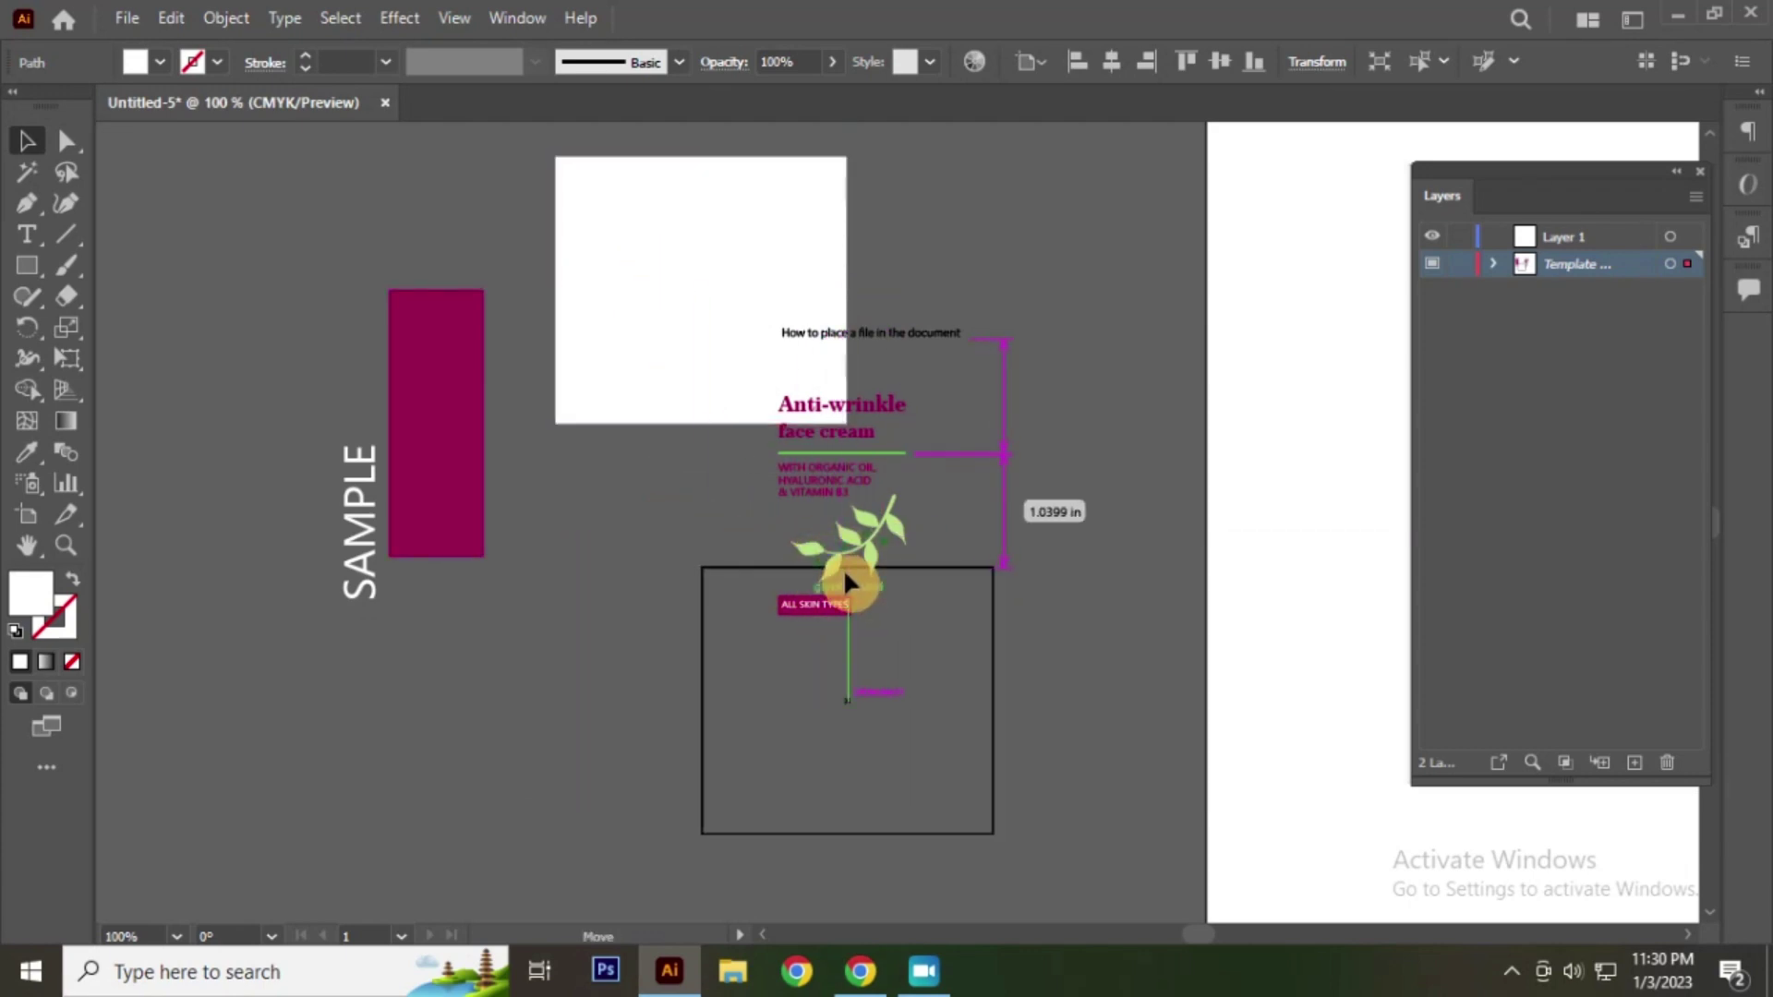
{"action": "scroll", "coordinate": [506, 492], "scroll_direction": "down", "scroll_amount": 3, "text": "alt"}
{"action": "scroll", "coordinate": [689, 489], "scroll_direction": "up", "scroll_amount": 3, "text": "alt"}
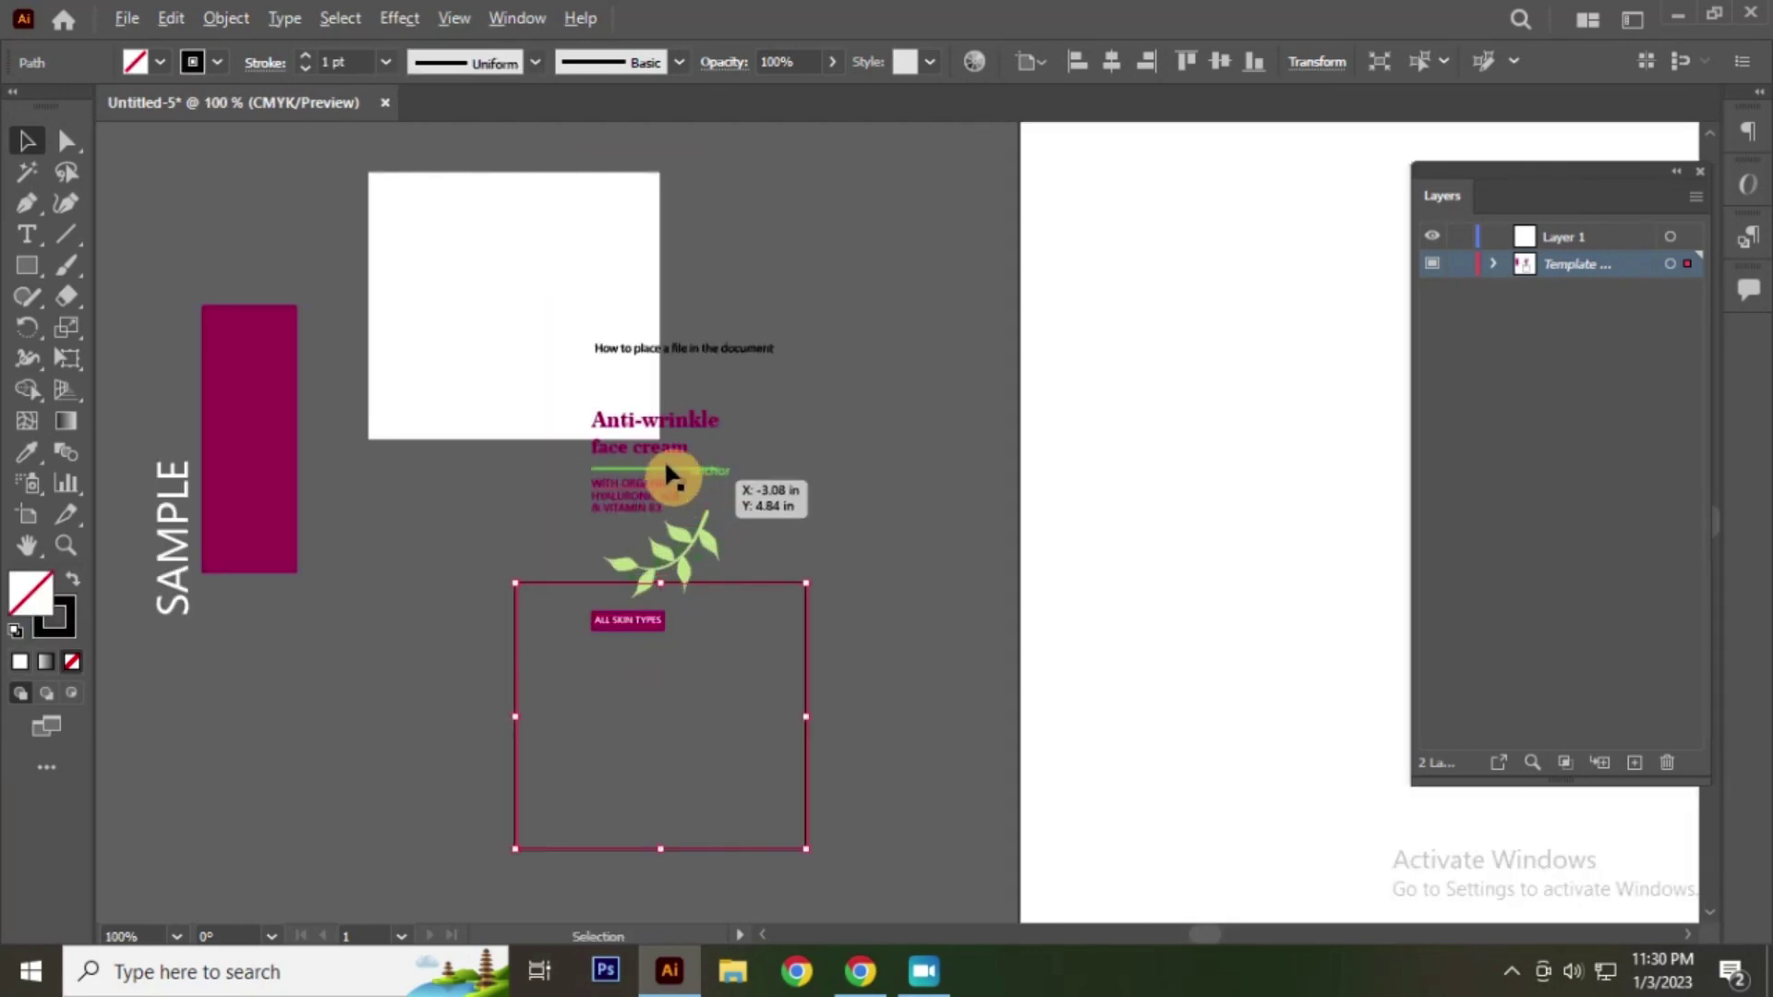
{"action": "left_click_drag", "start_coordinate": [514, 256], "coordinate": [792, 319]}
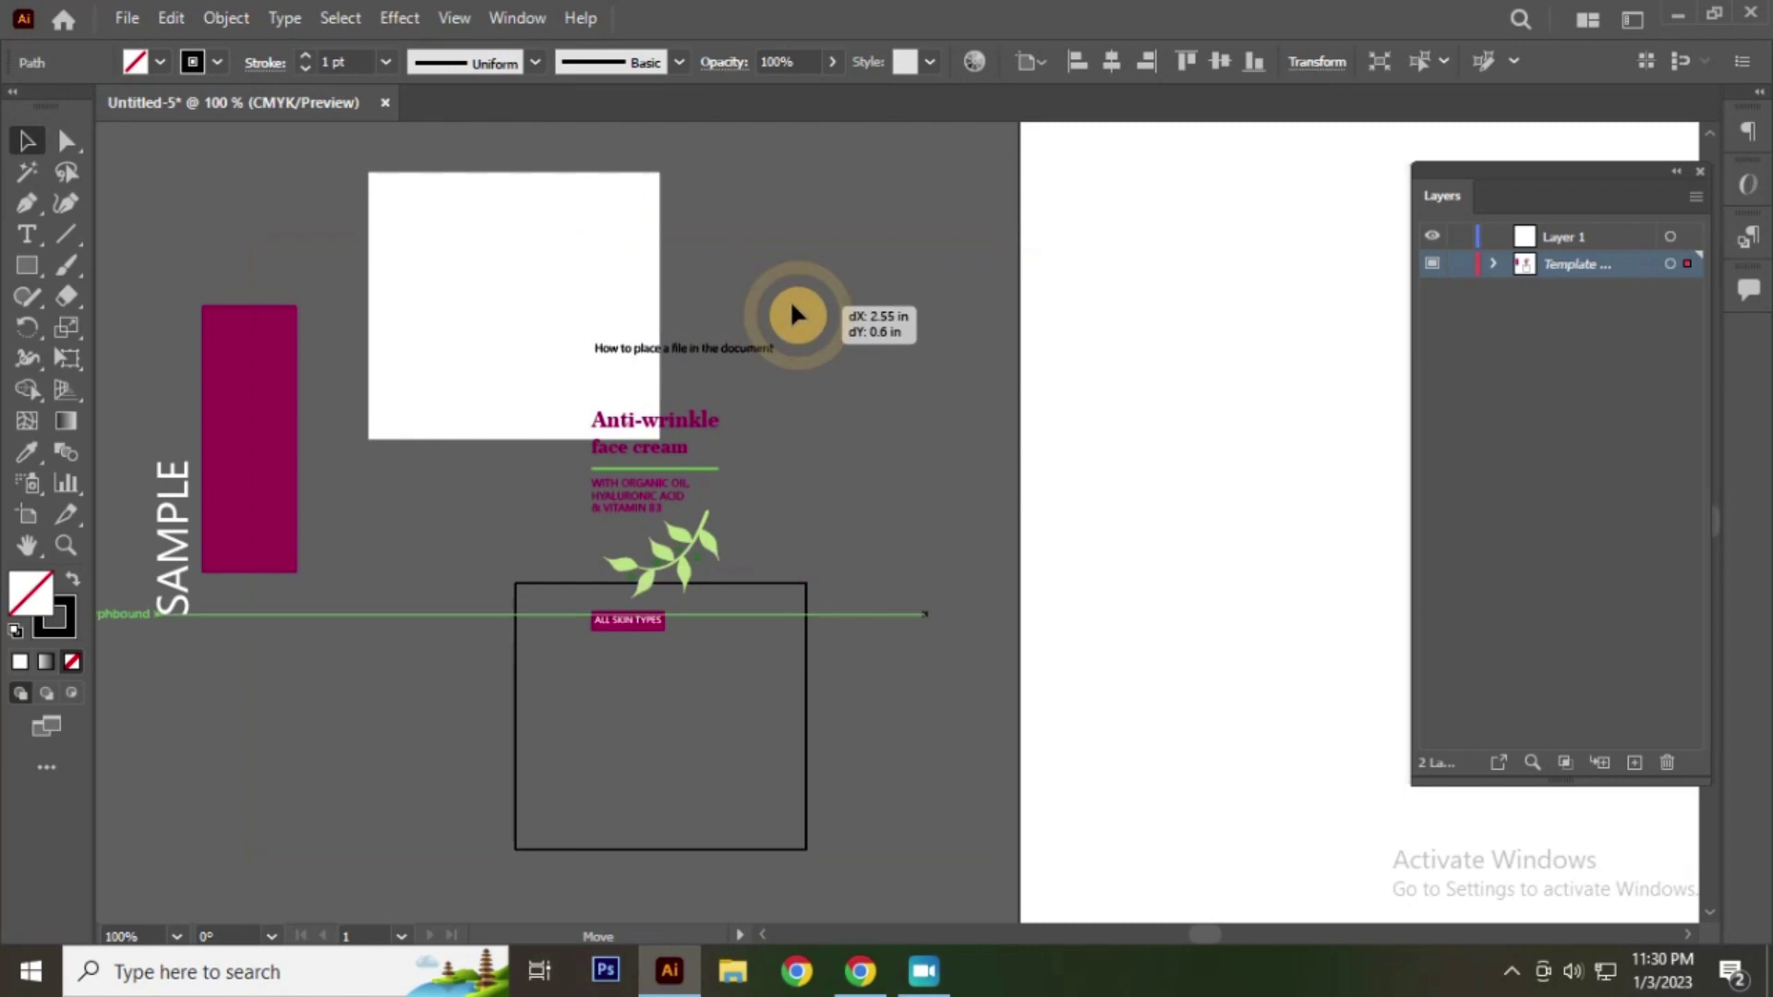
{"action": "left_click", "coordinate": [780, 591]}
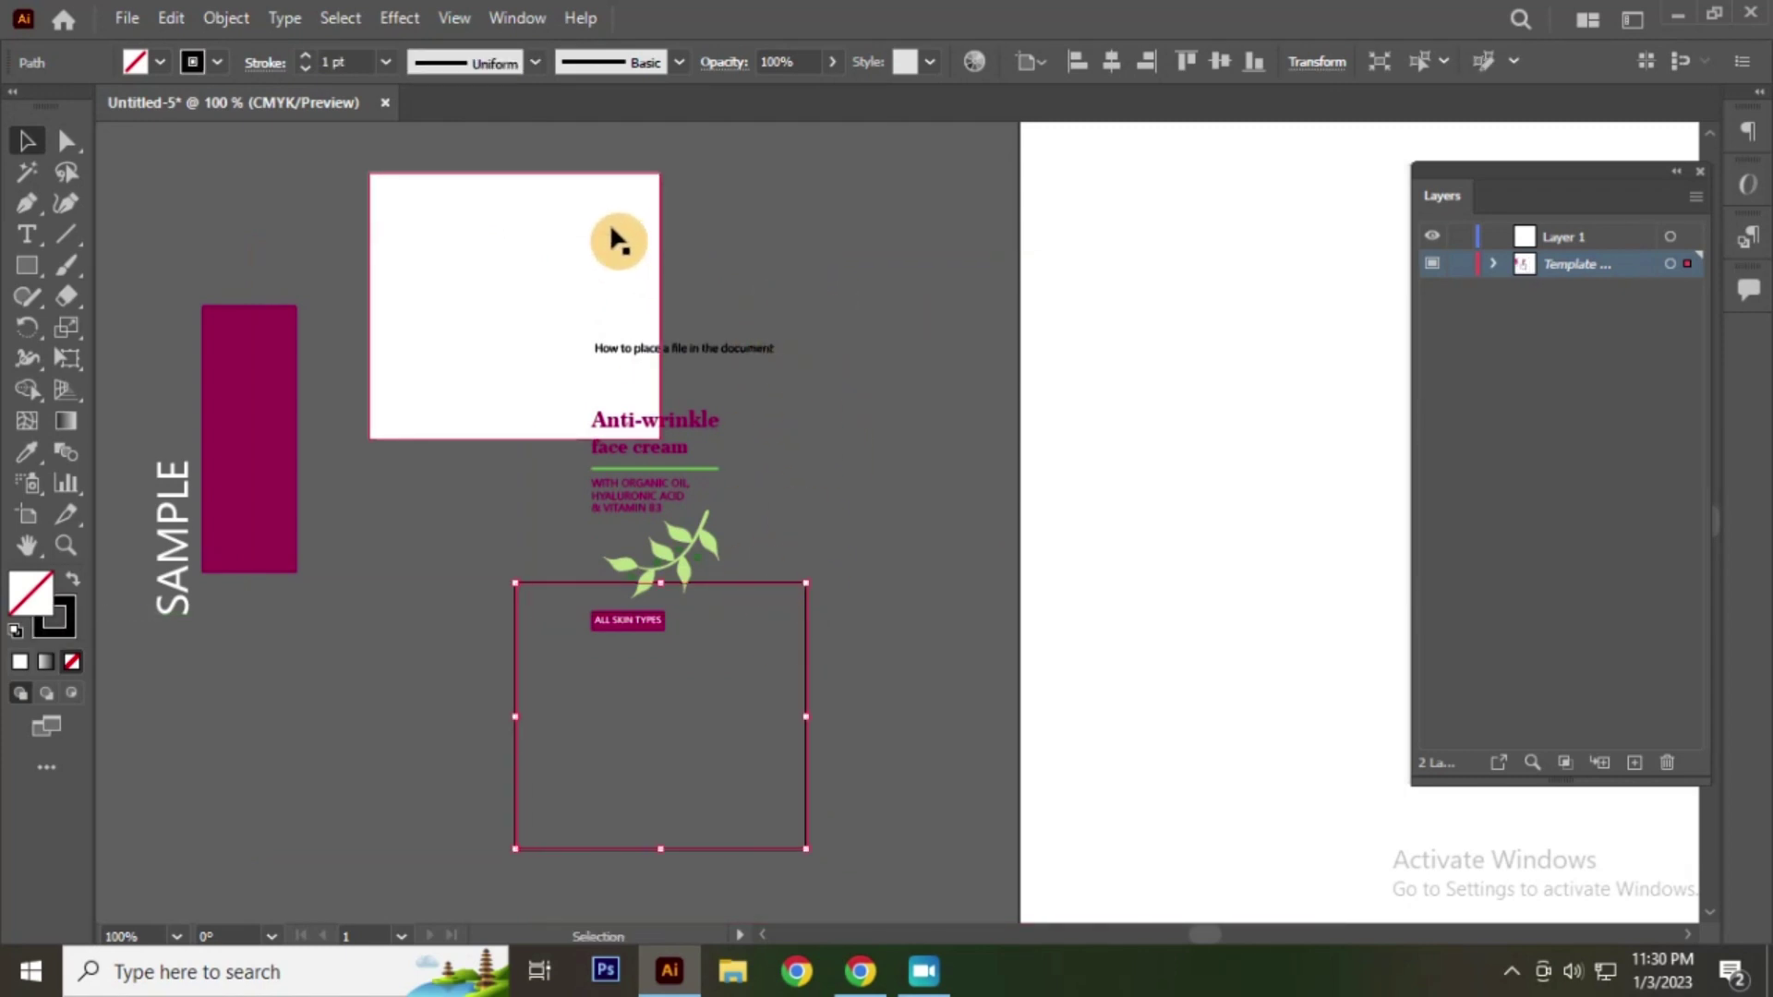
{"action": "left_click_drag", "start_coordinate": [600, 255], "coordinate": [488, 462]}
{"action": "left_click_drag", "start_coordinate": [471, 550], "coordinate": [476, 591]}
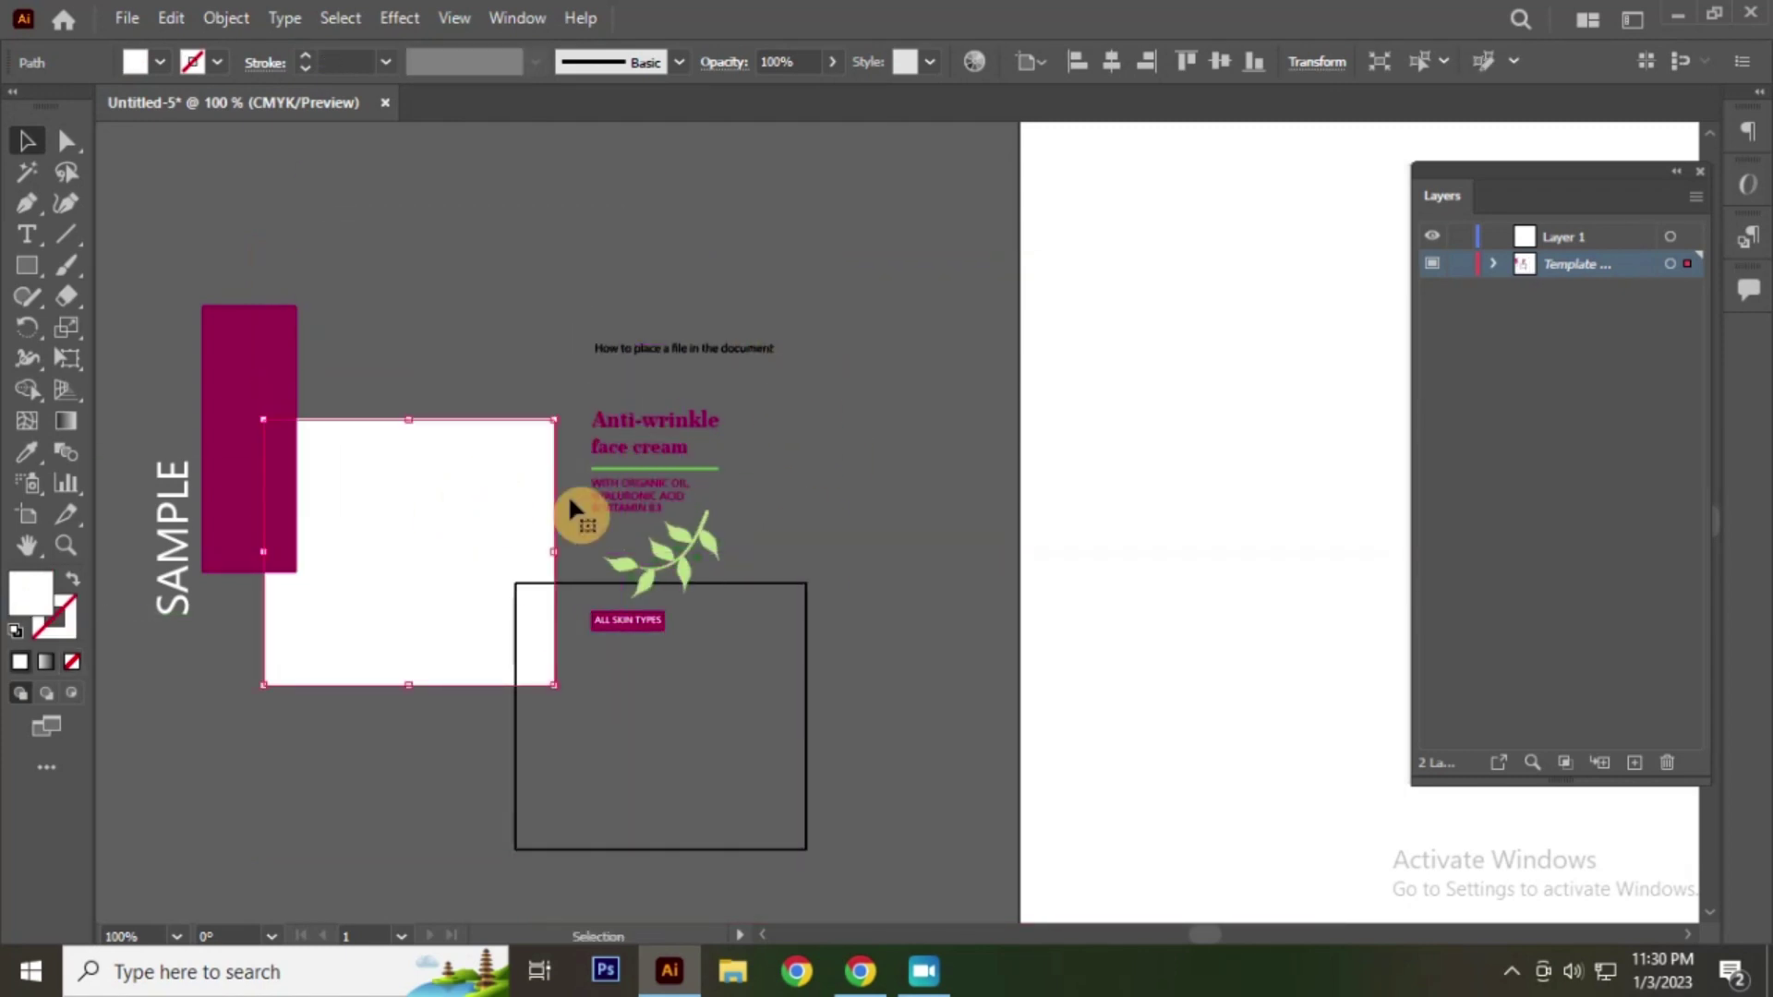
Step: Box-select all the scattered label pieces and delete them
{"action": "left_click", "coordinate": [651, 451]}
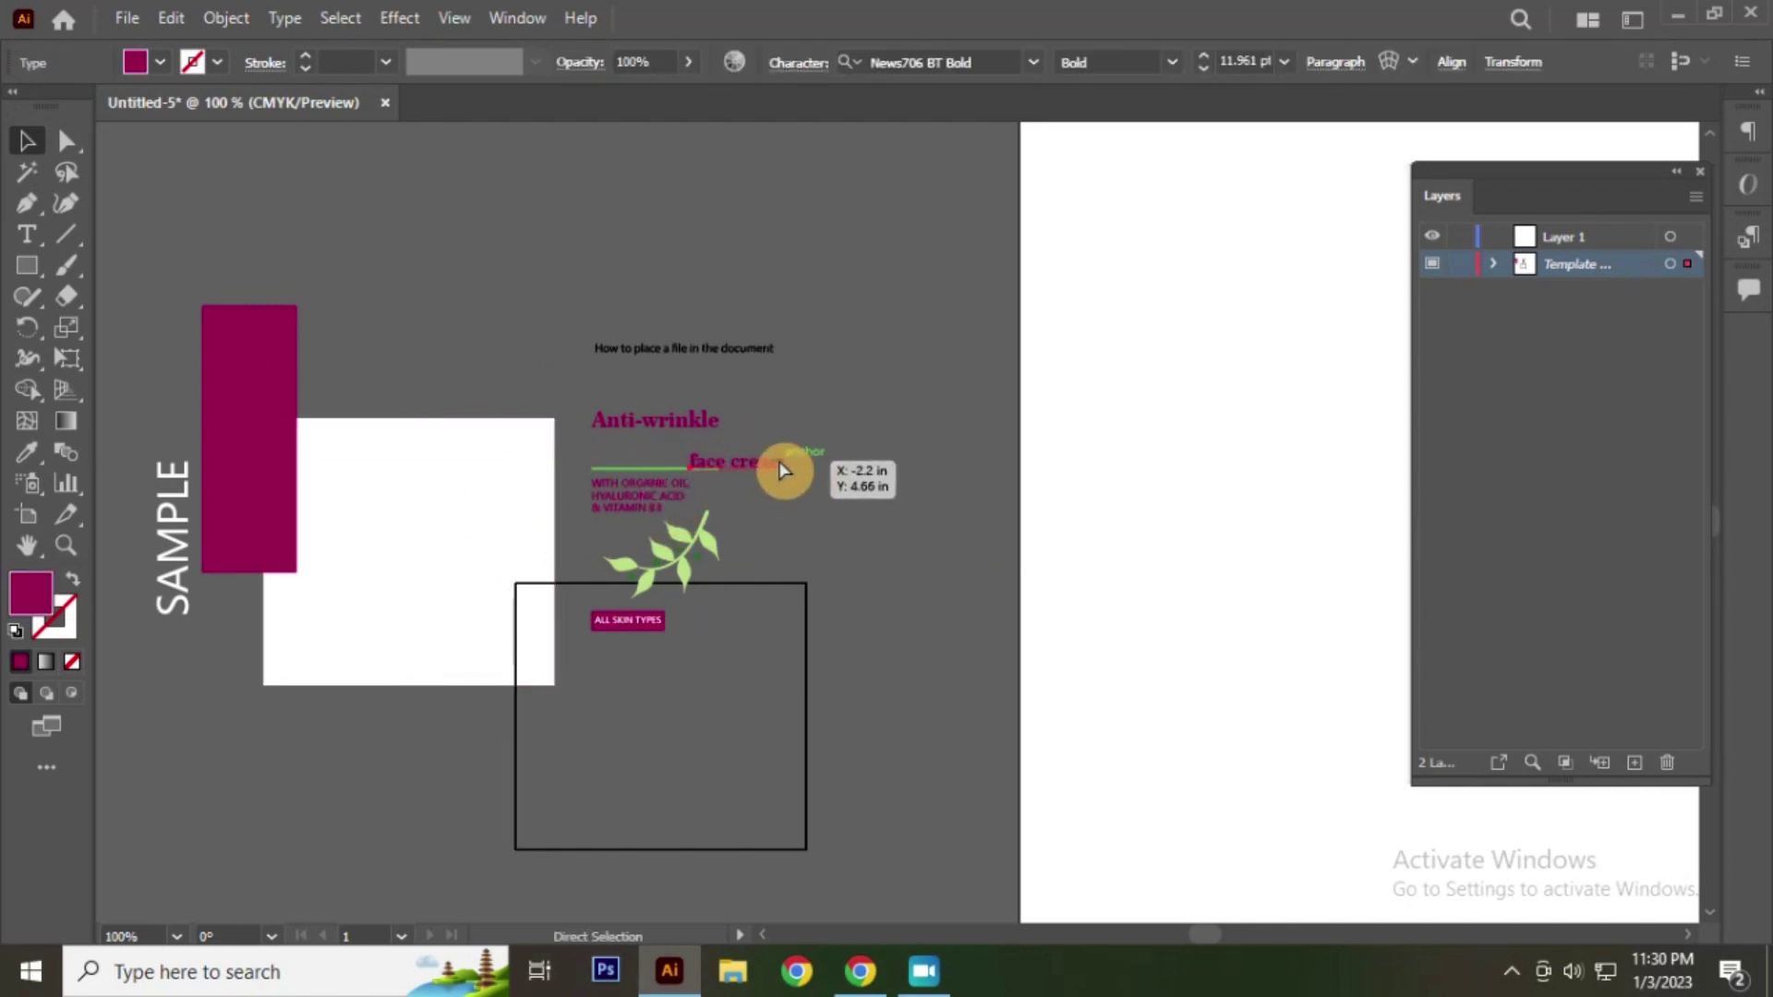
{"action": "left_click", "coordinate": [531, 217]}
{"action": "scroll", "coordinate": [594, 423], "scroll_direction": "down", "scroll_amount": 1}
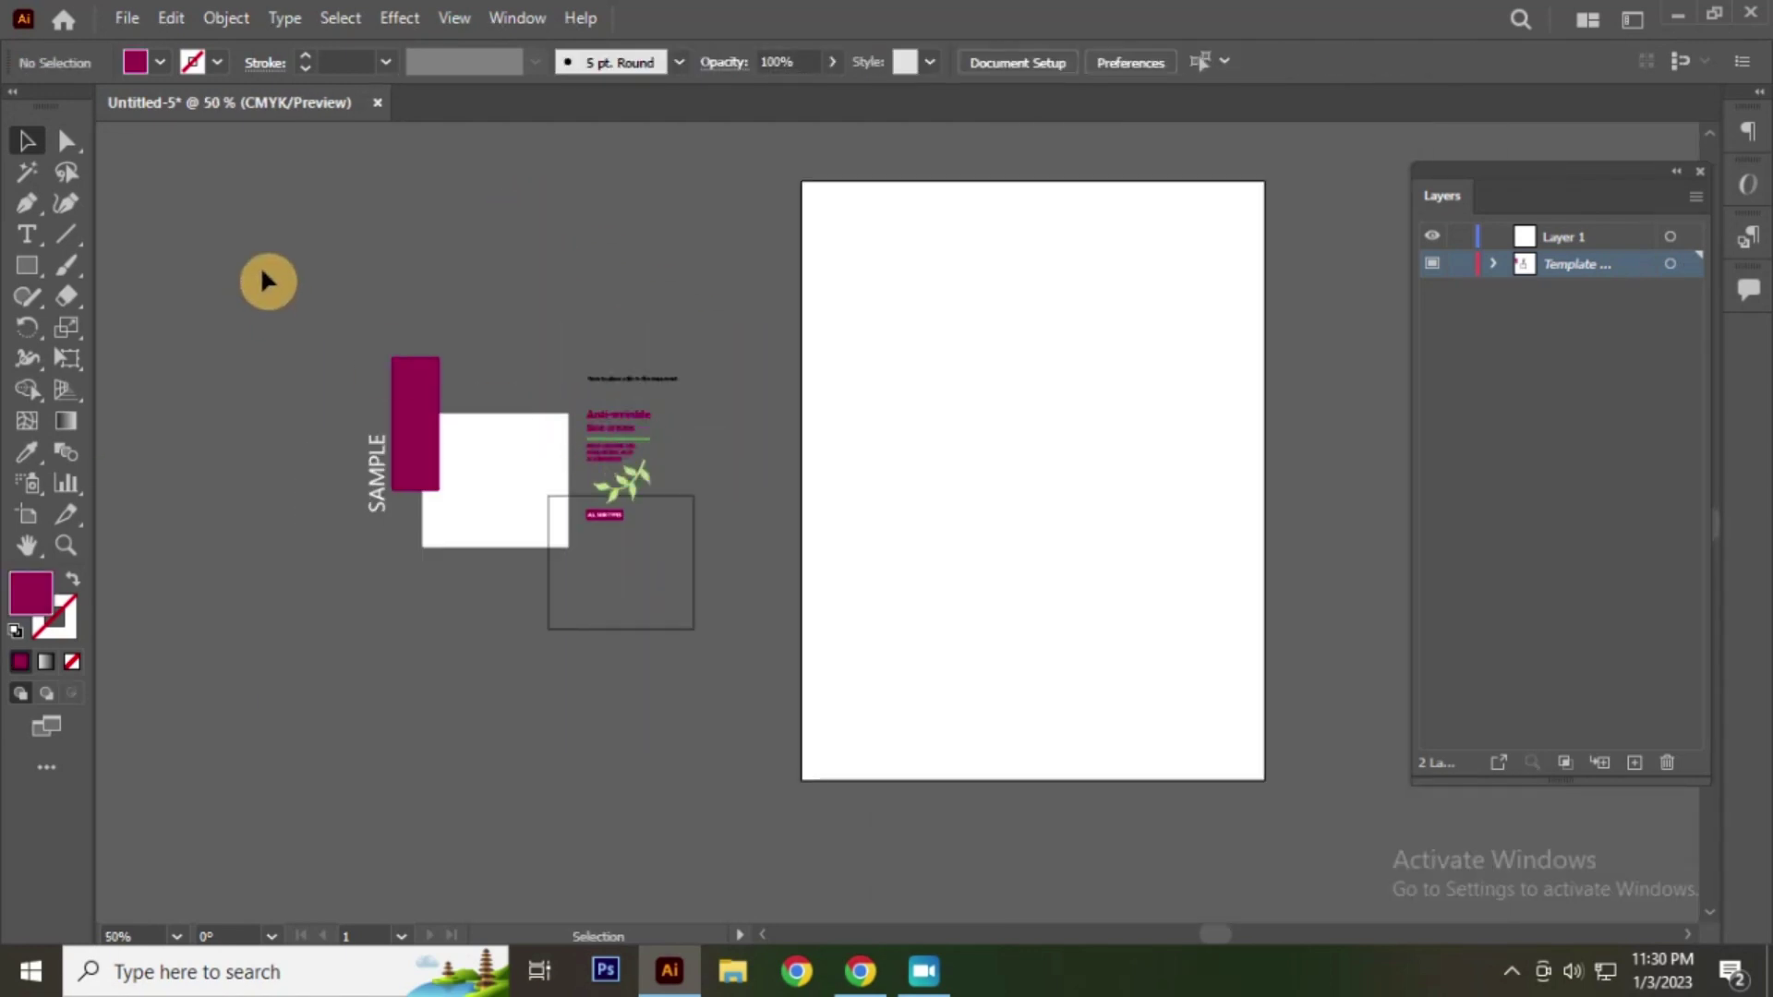
{"action": "left_click_drag", "start_coordinate": [260, 268], "coordinate": [944, 680]}
{"action": "key", "text": "Delete"}
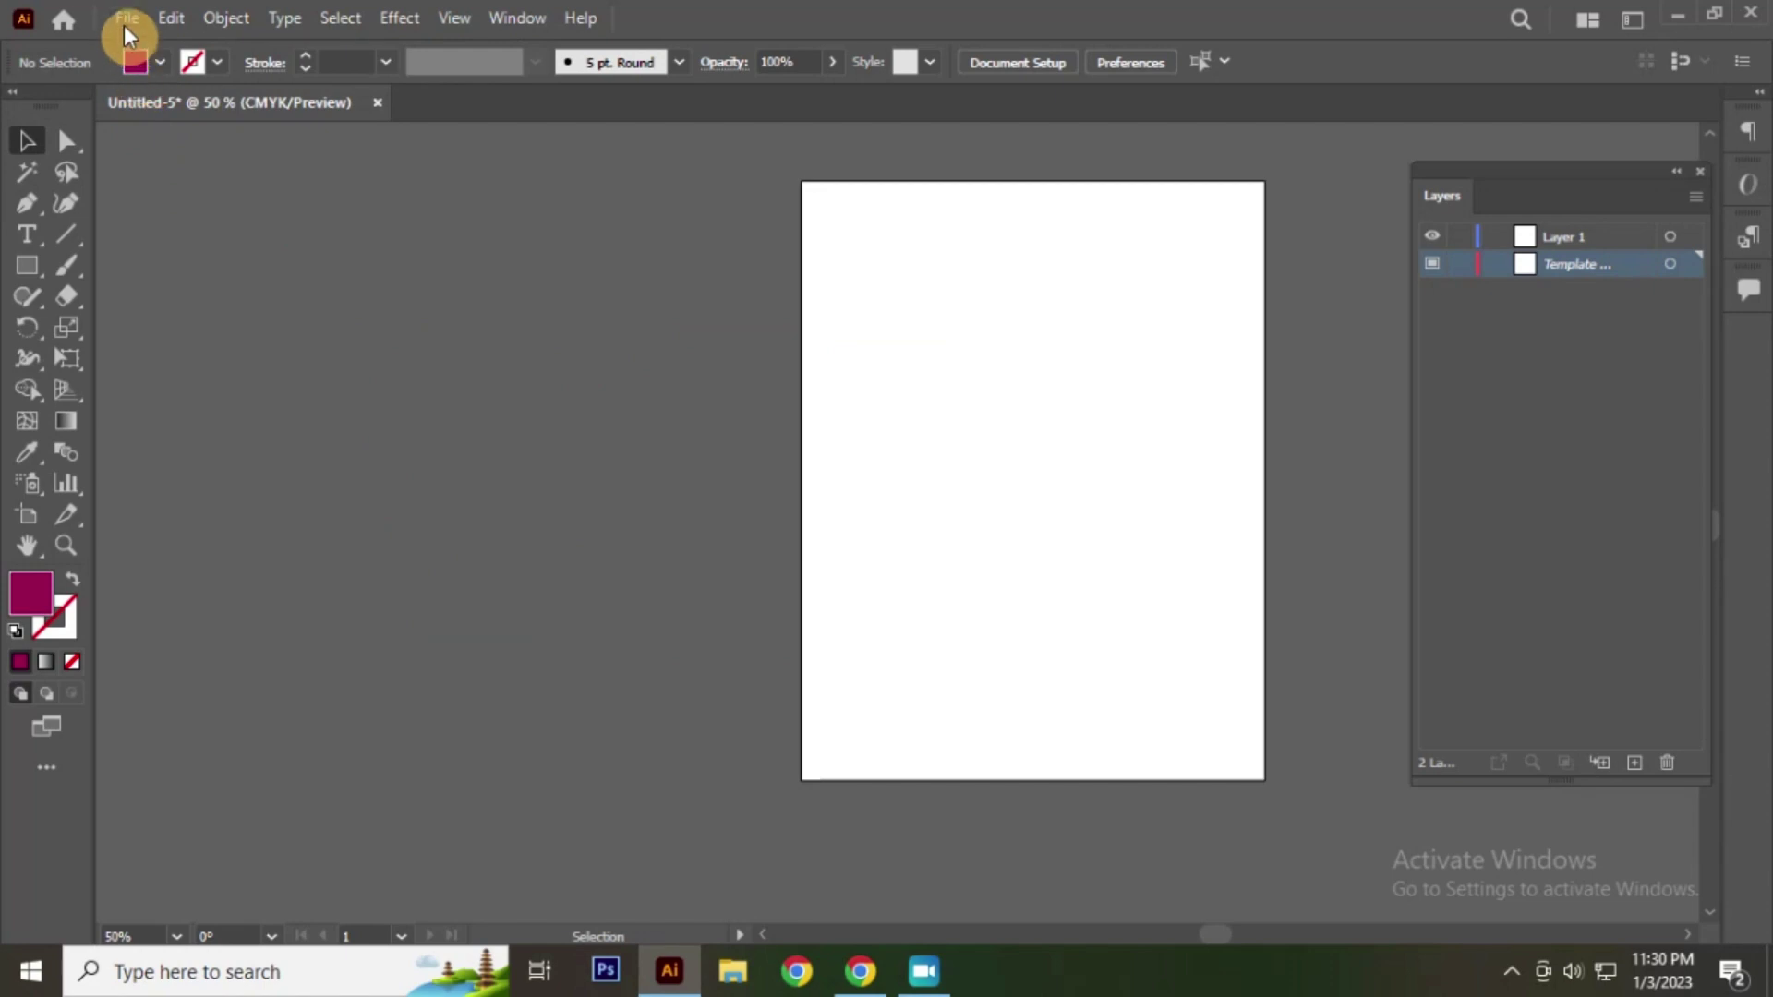
{"action": "left_click", "coordinate": [125, 23]}
{"action": "left_click", "coordinate": [235, 483]}
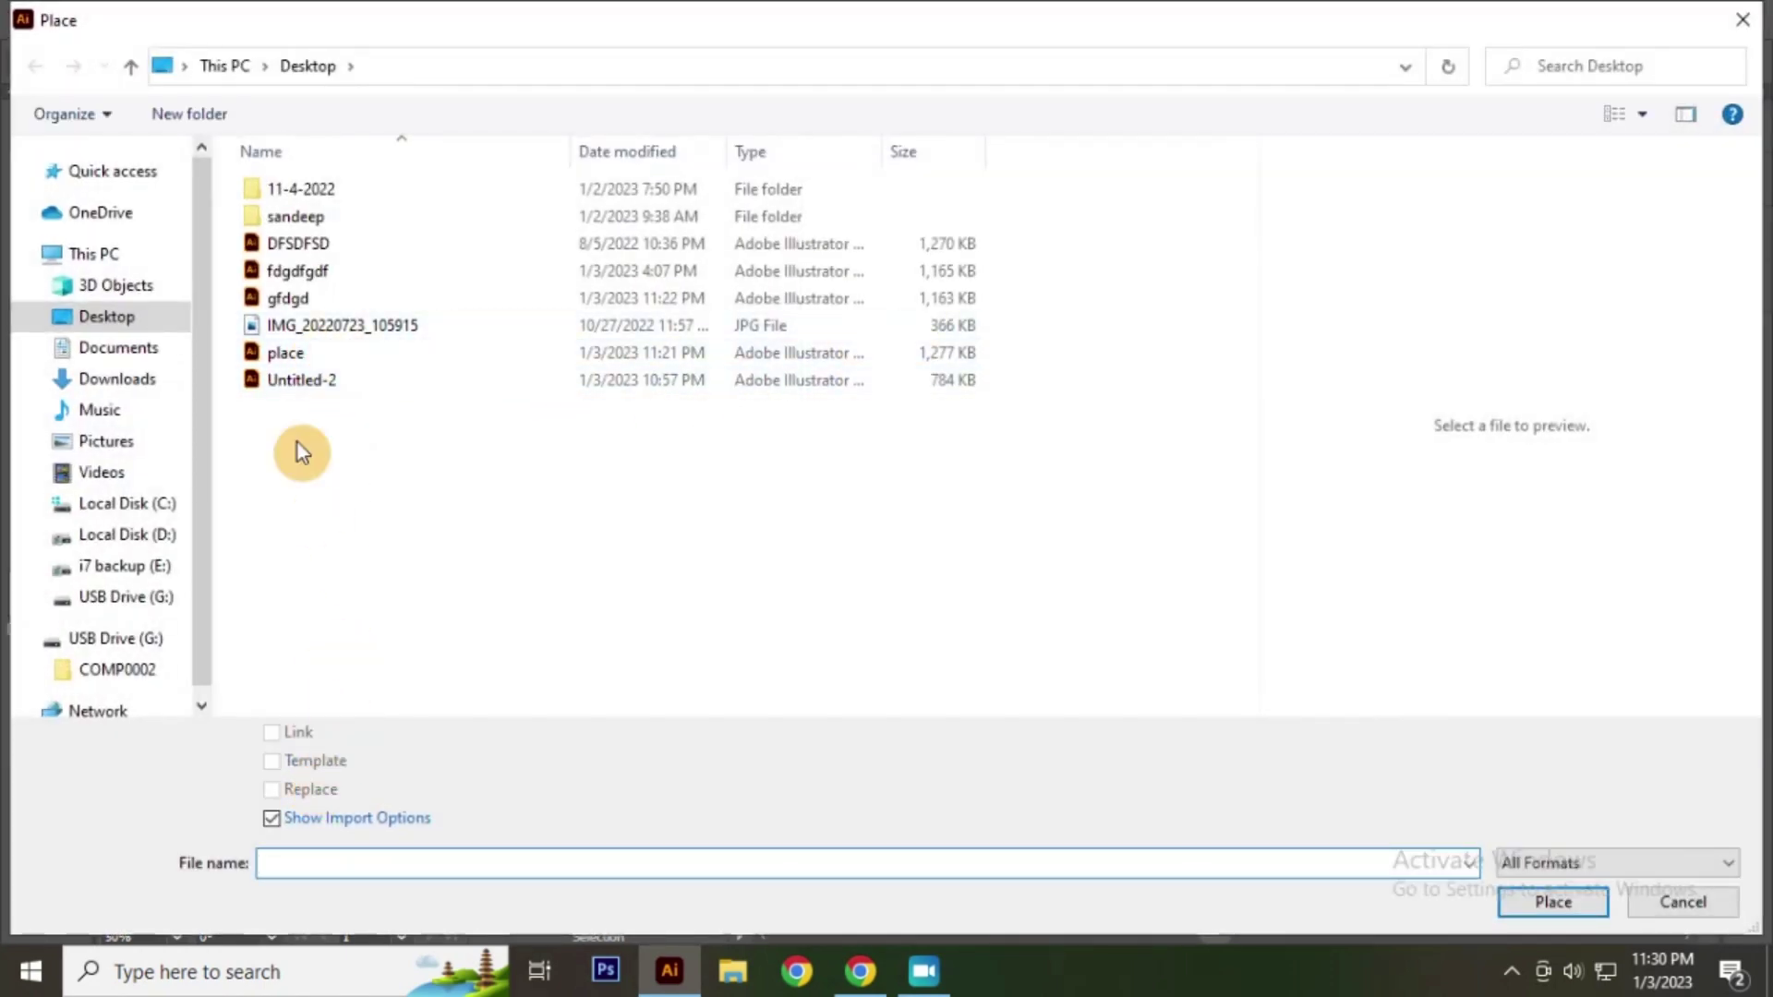
{"action": "left_click", "coordinate": [286, 352]}
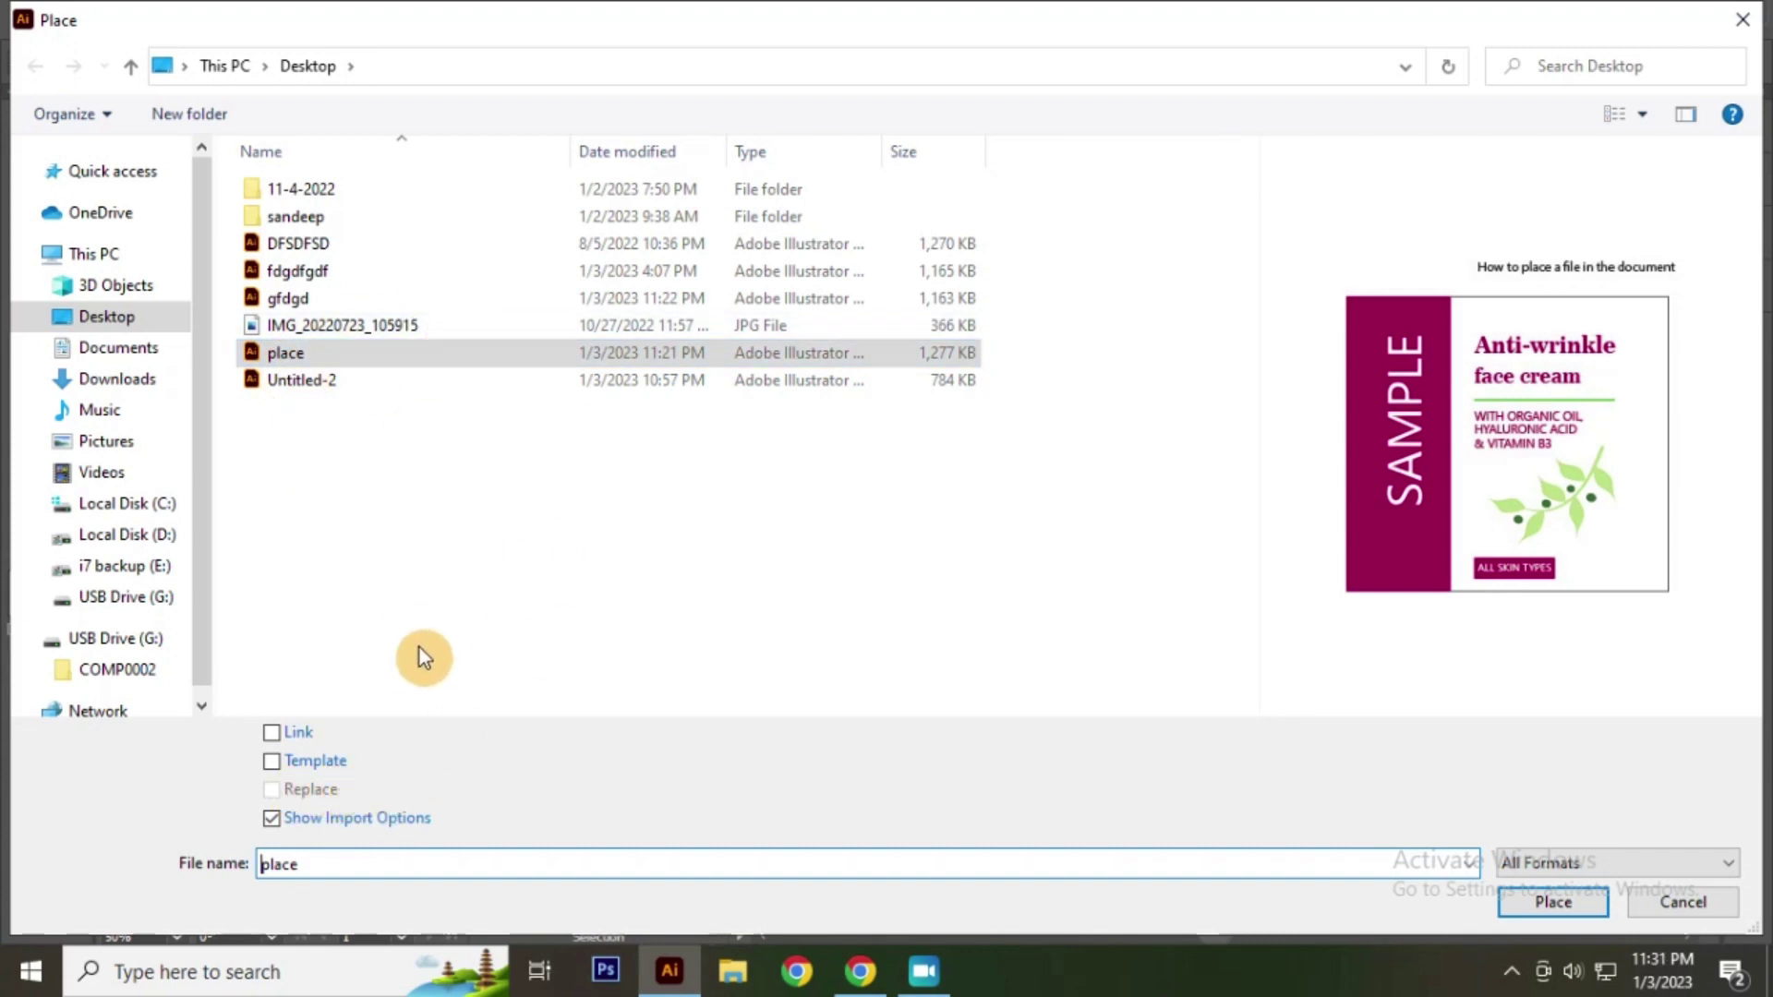
{"action": "left_click", "coordinate": [272, 737]}
{"action": "left_click", "coordinate": [272, 763]}
{"action": "left_click", "coordinate": [1563, 903]}
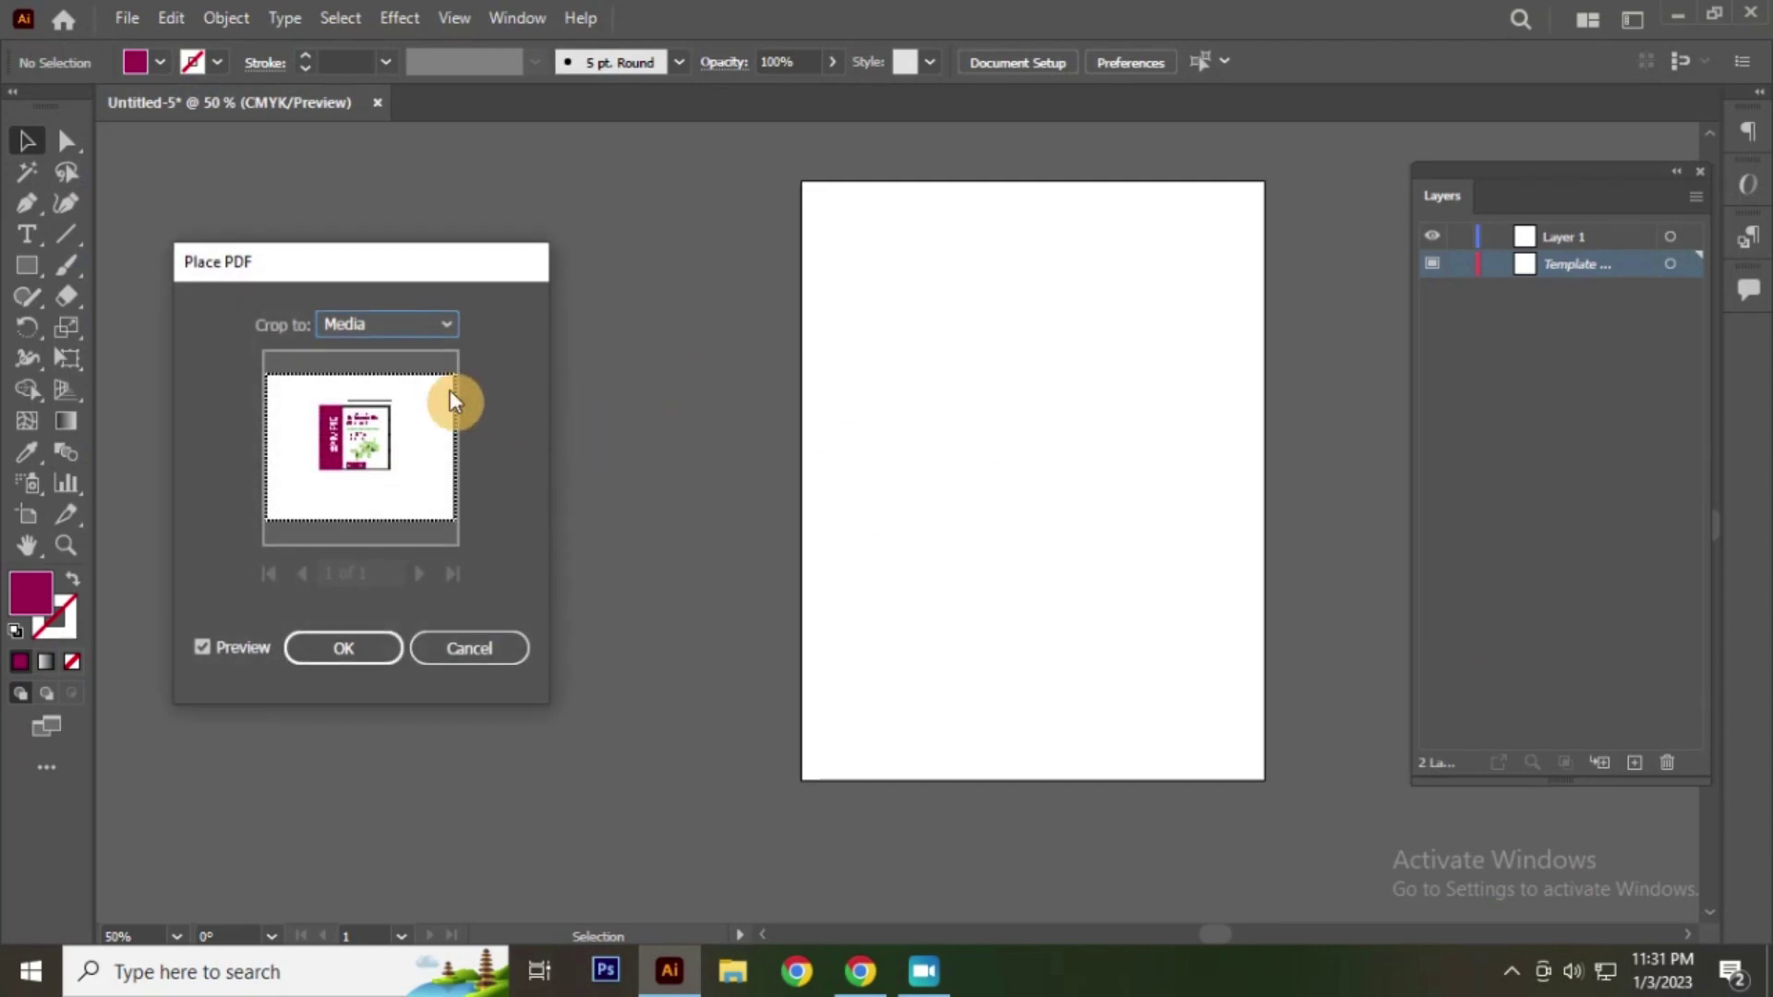
{"action": "left_click", "coordinate": [358, 637]}
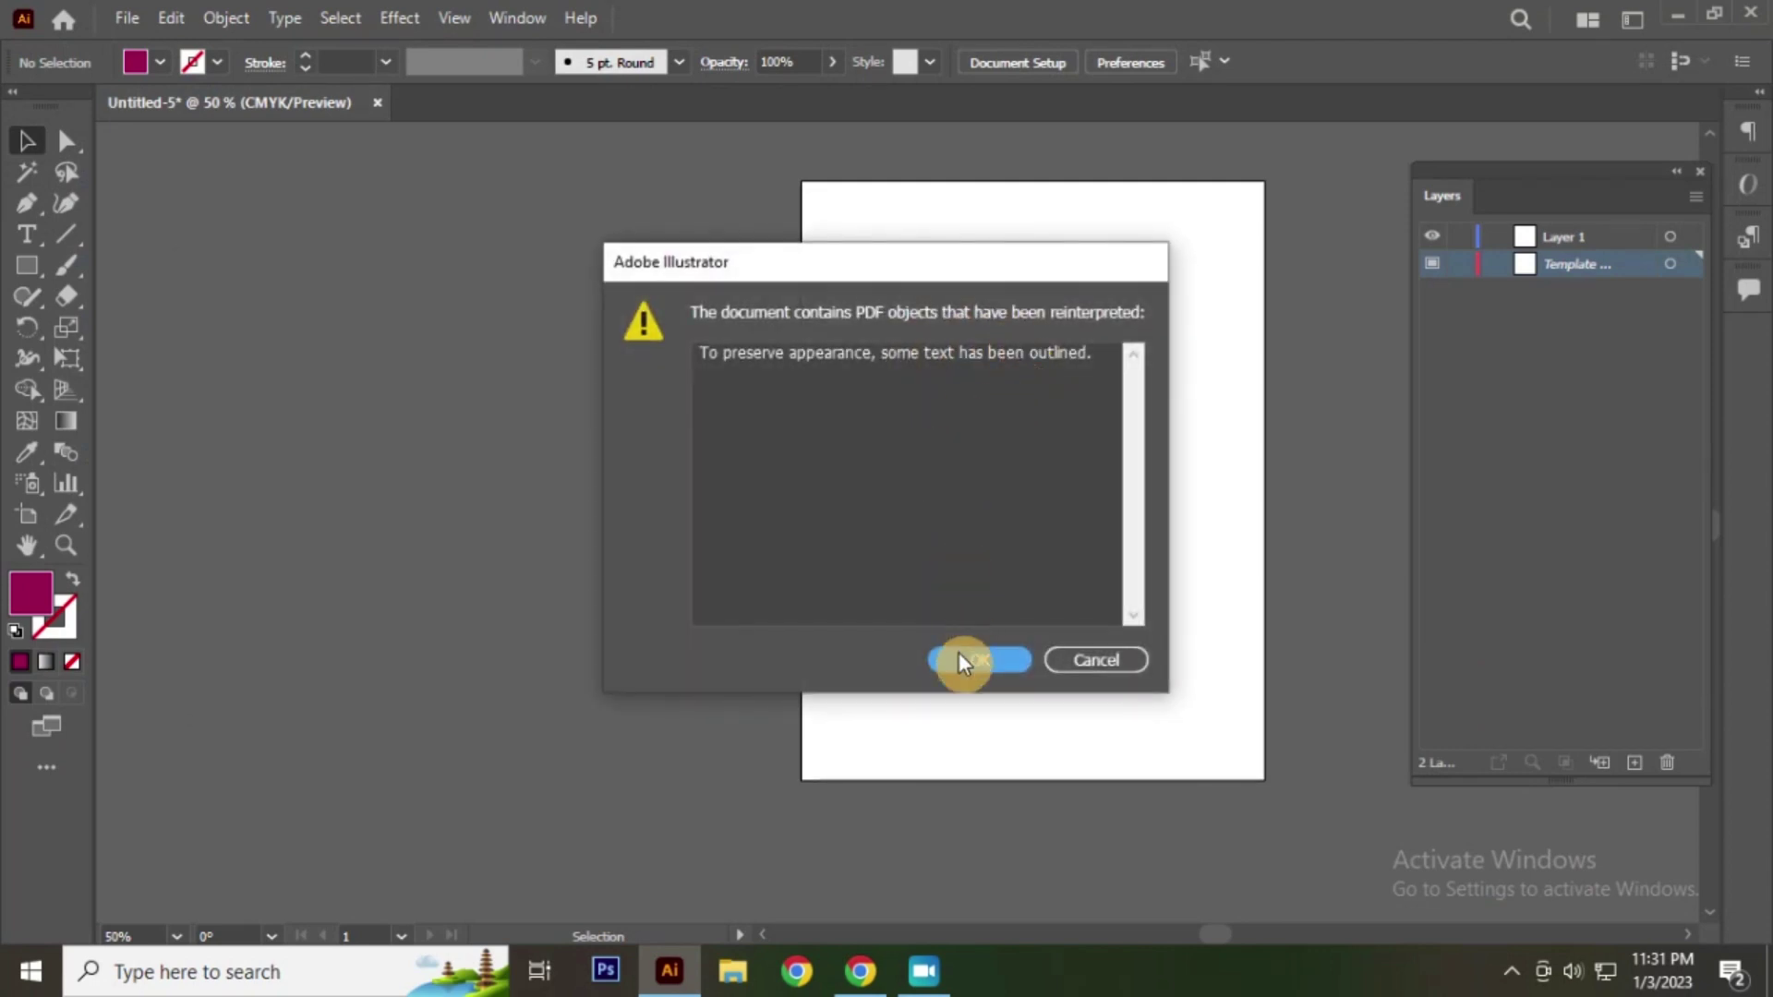
{"action": "left_click", "coordinate": [965, 661]}
{"action": "left_click_drag", "start_coordinate": [872, 452], "coordinate": [1019, 378]}
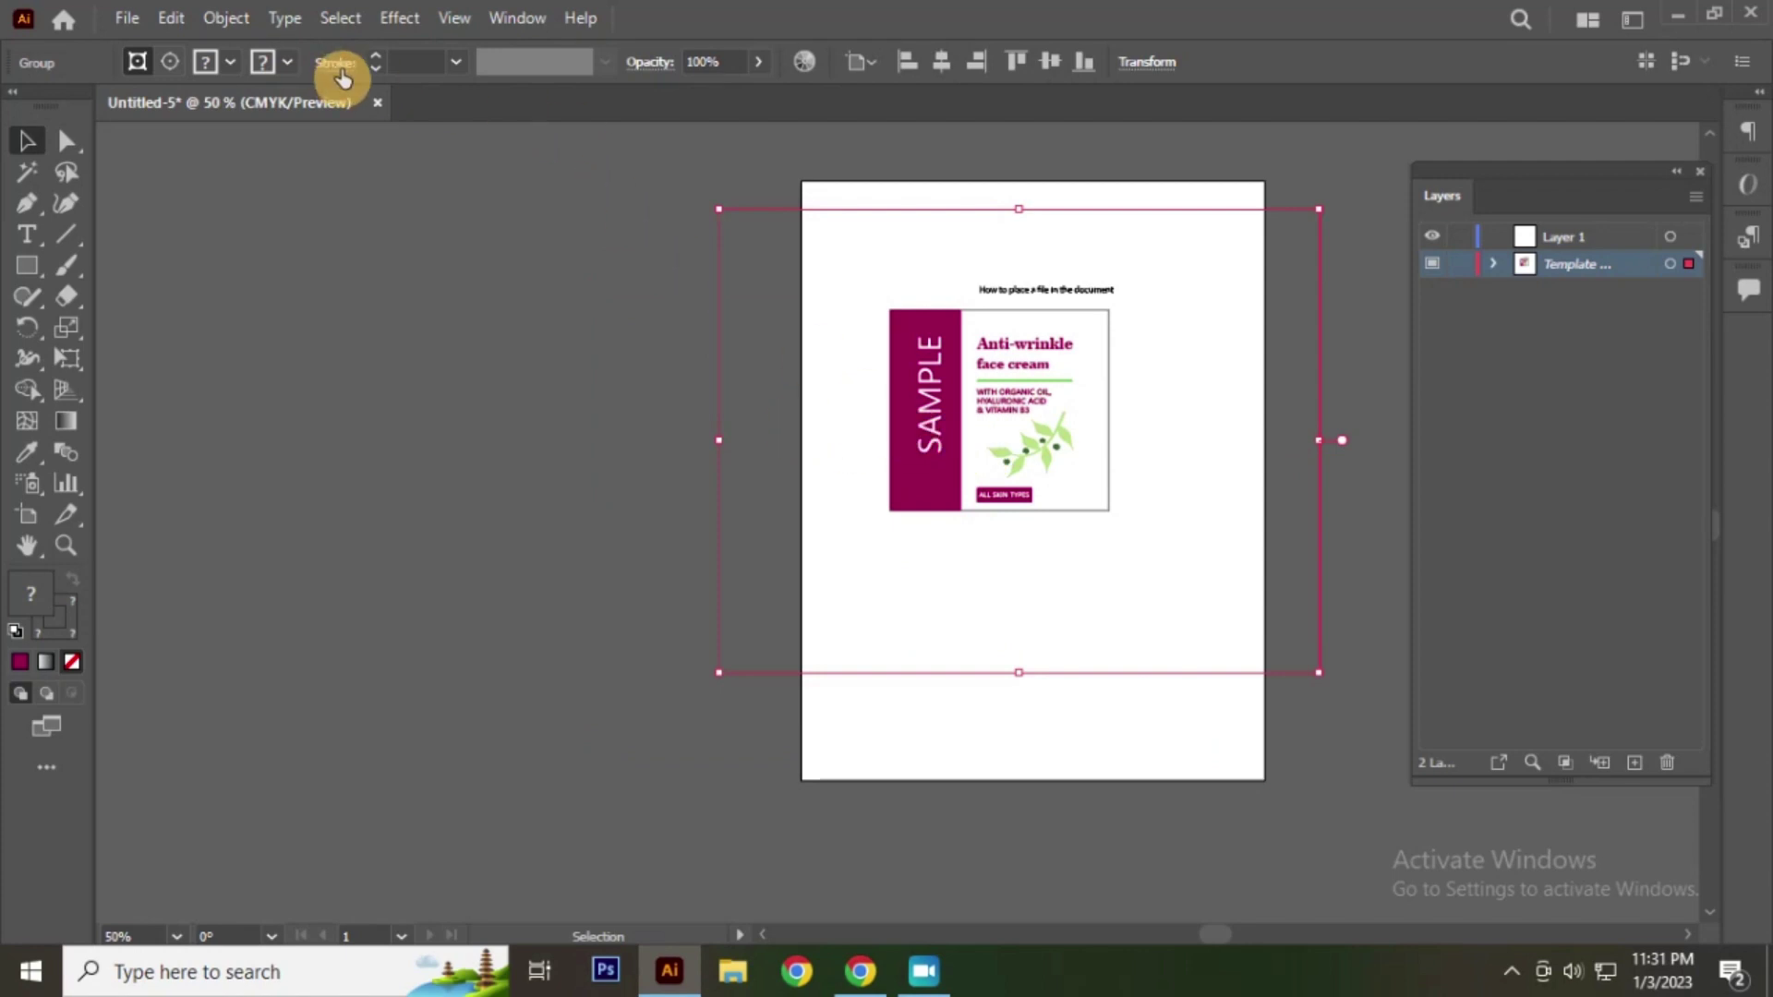
{"action": "left_click", "coordinate": [779, 407]}
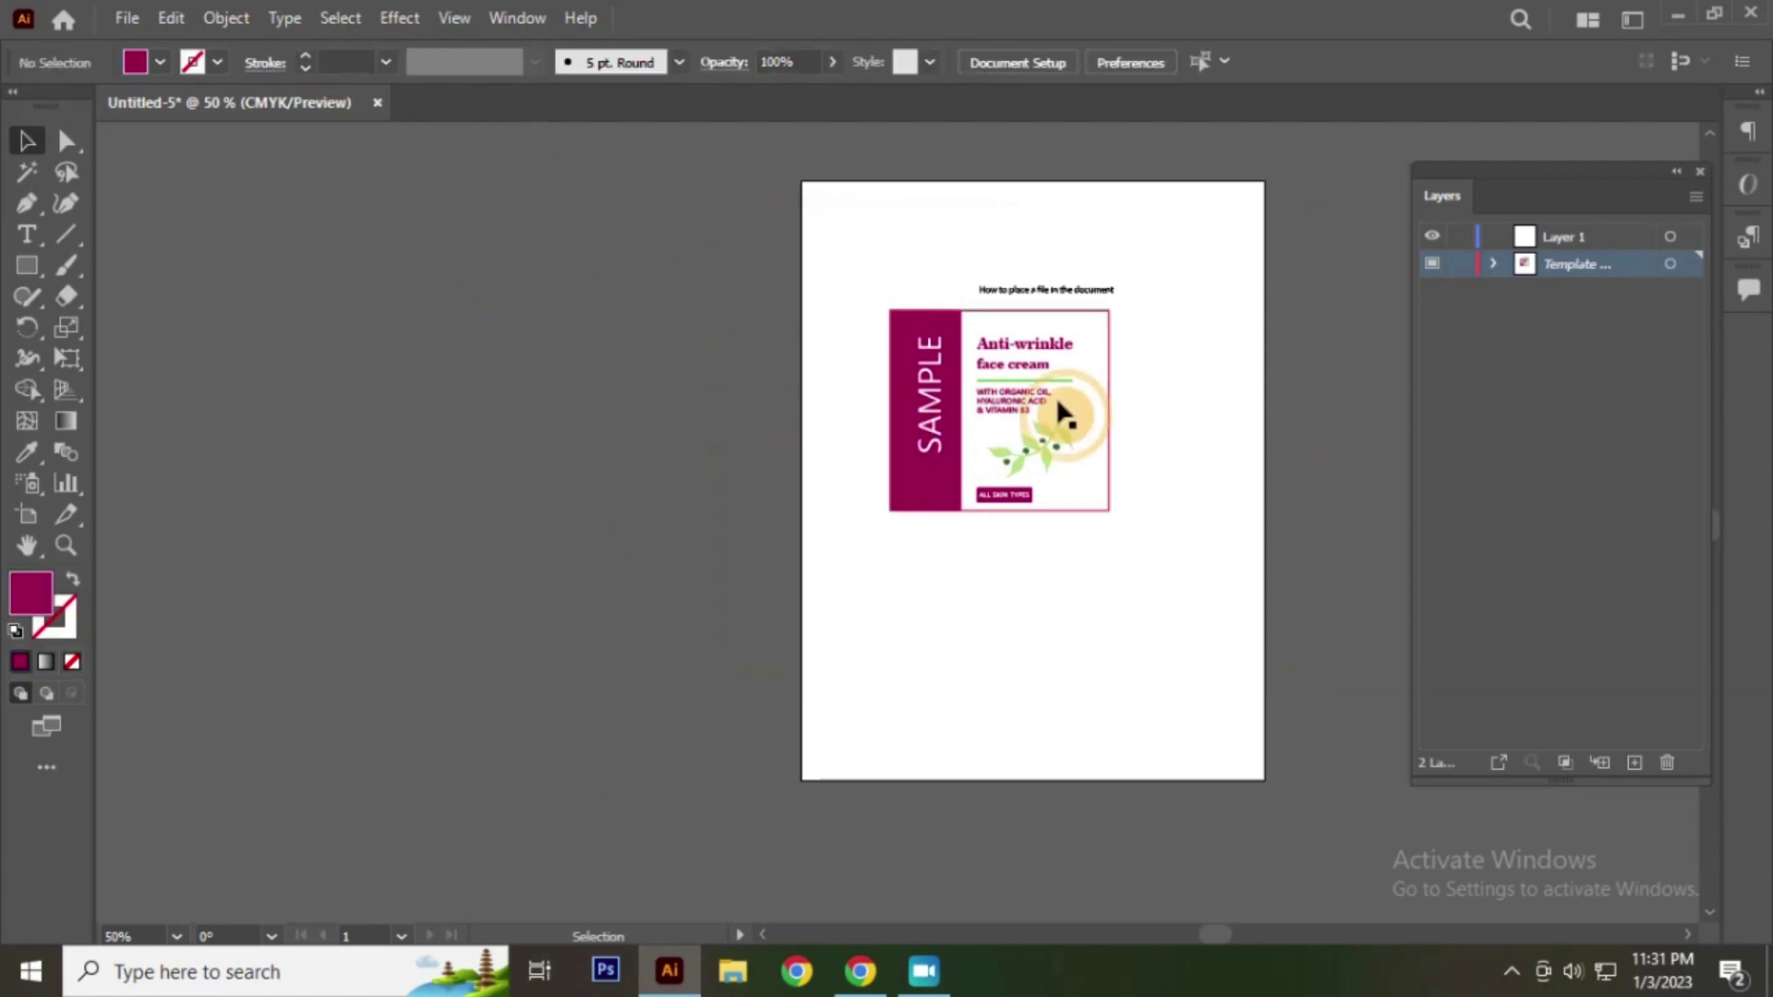
{"action": "left_click", "coordinate": [1007, 393]}
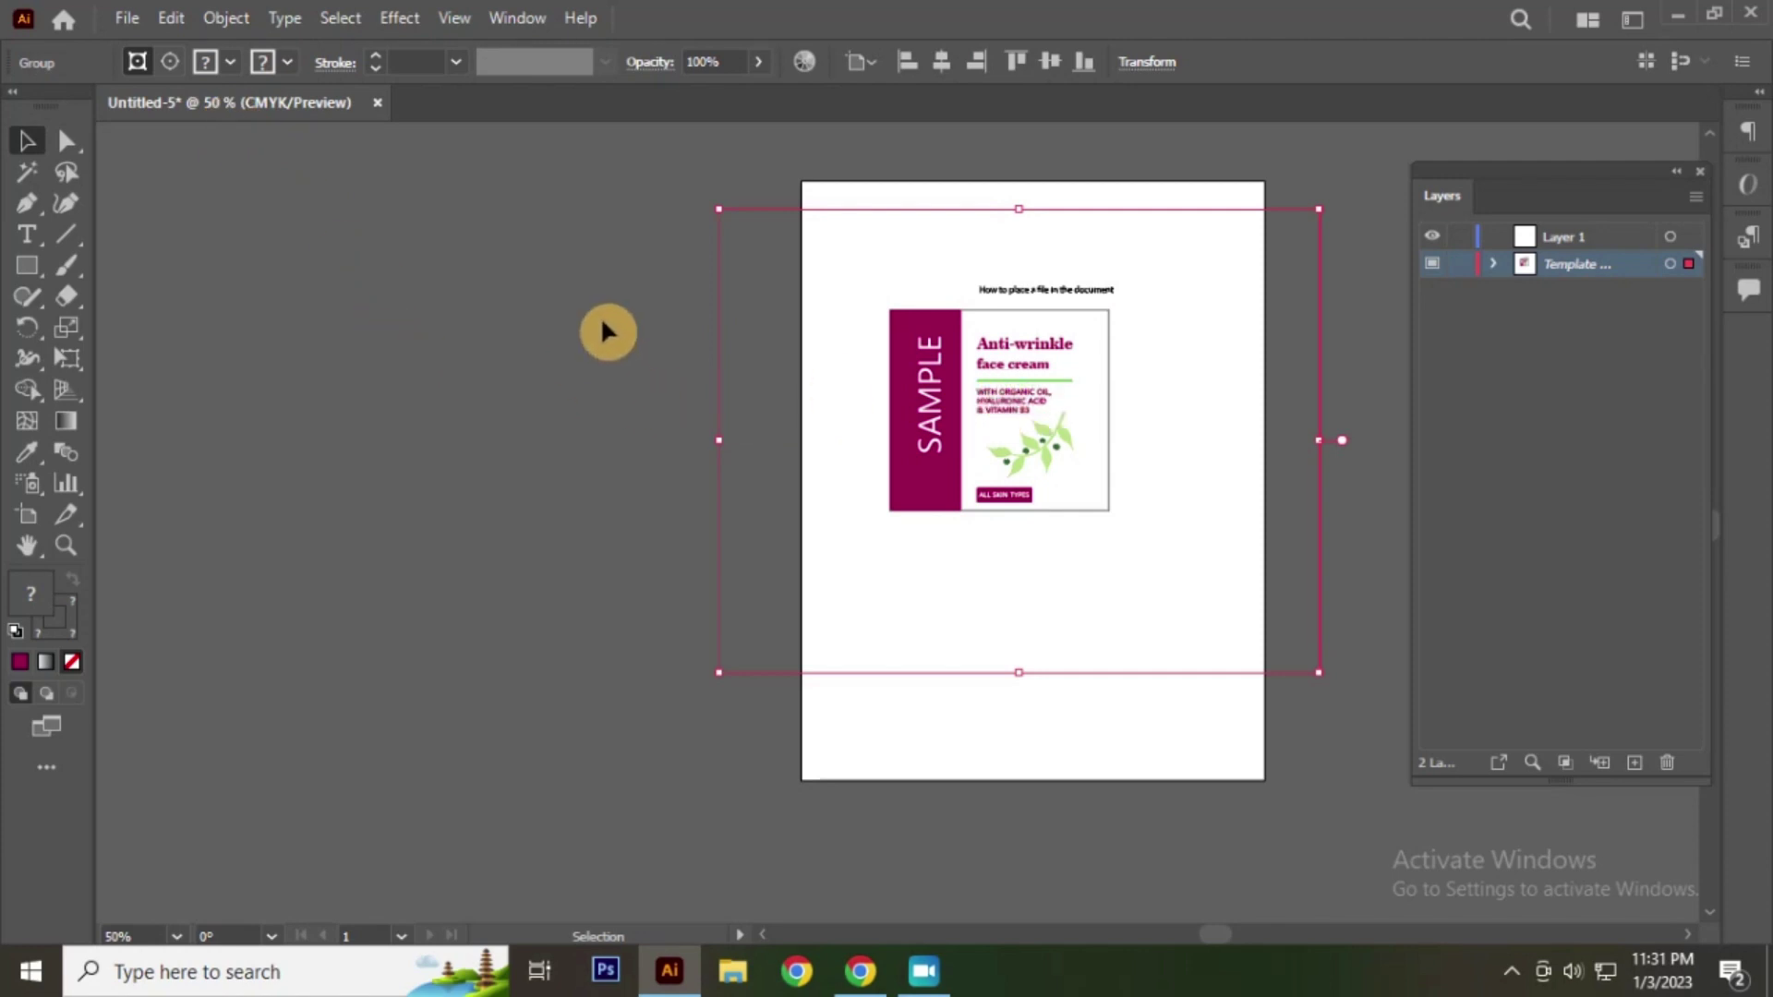
{"action": "left_click", "coordinate": [551, 332]}
{"action": "left_click", "coordinate": [949, 440]}
{"action": "key", "text": "Delete"}
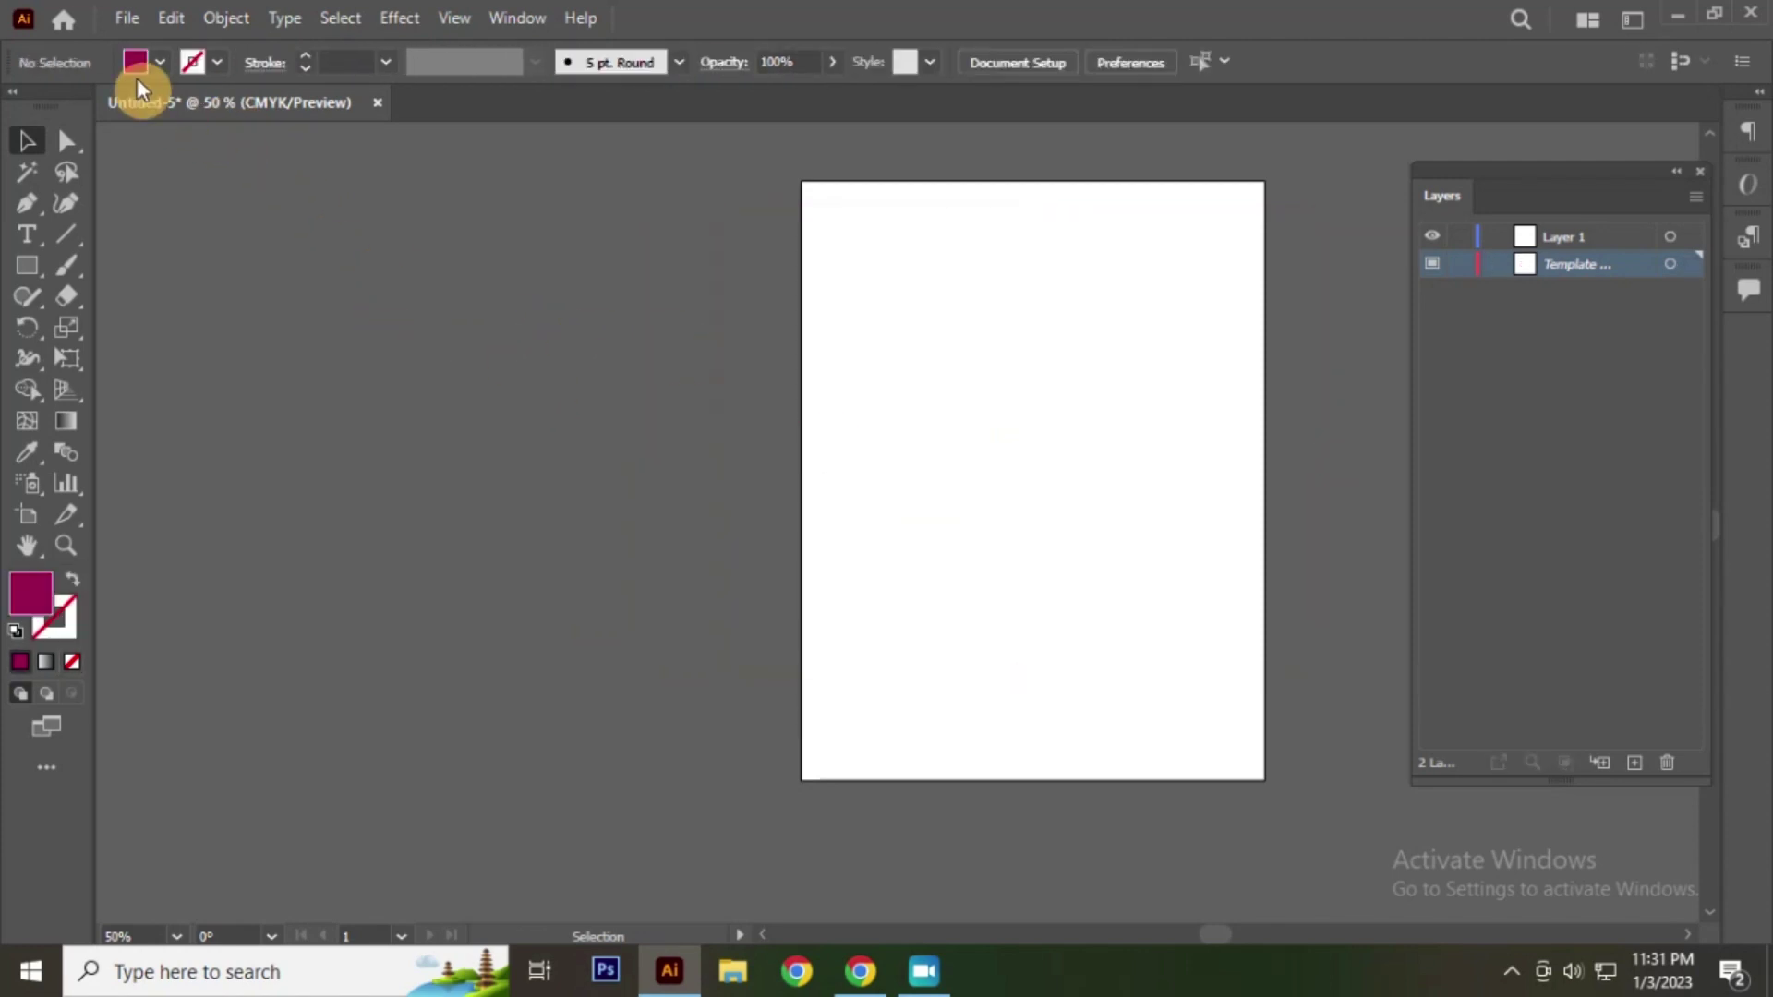
{"action": "left_click", "coordinate": [124, 16]}
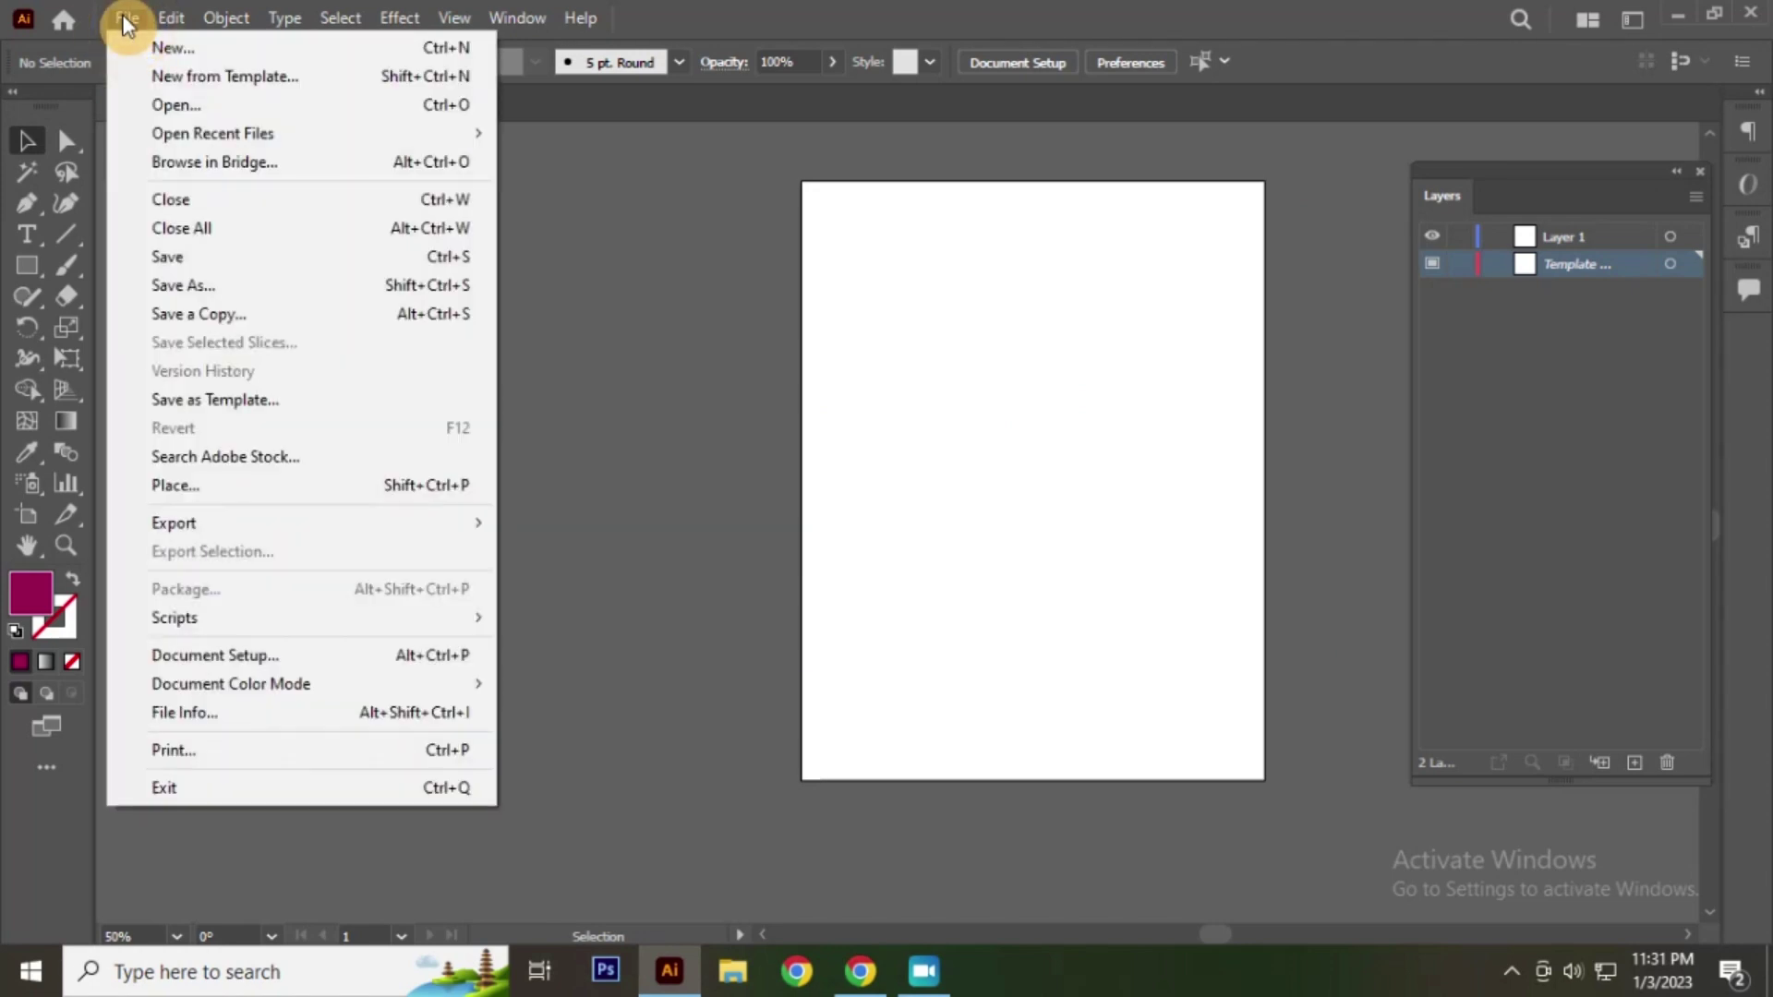
{"action": "left_click", "coordinate": [122, 14]}
{"action": "left_click", "coordinate": [121, 14]}
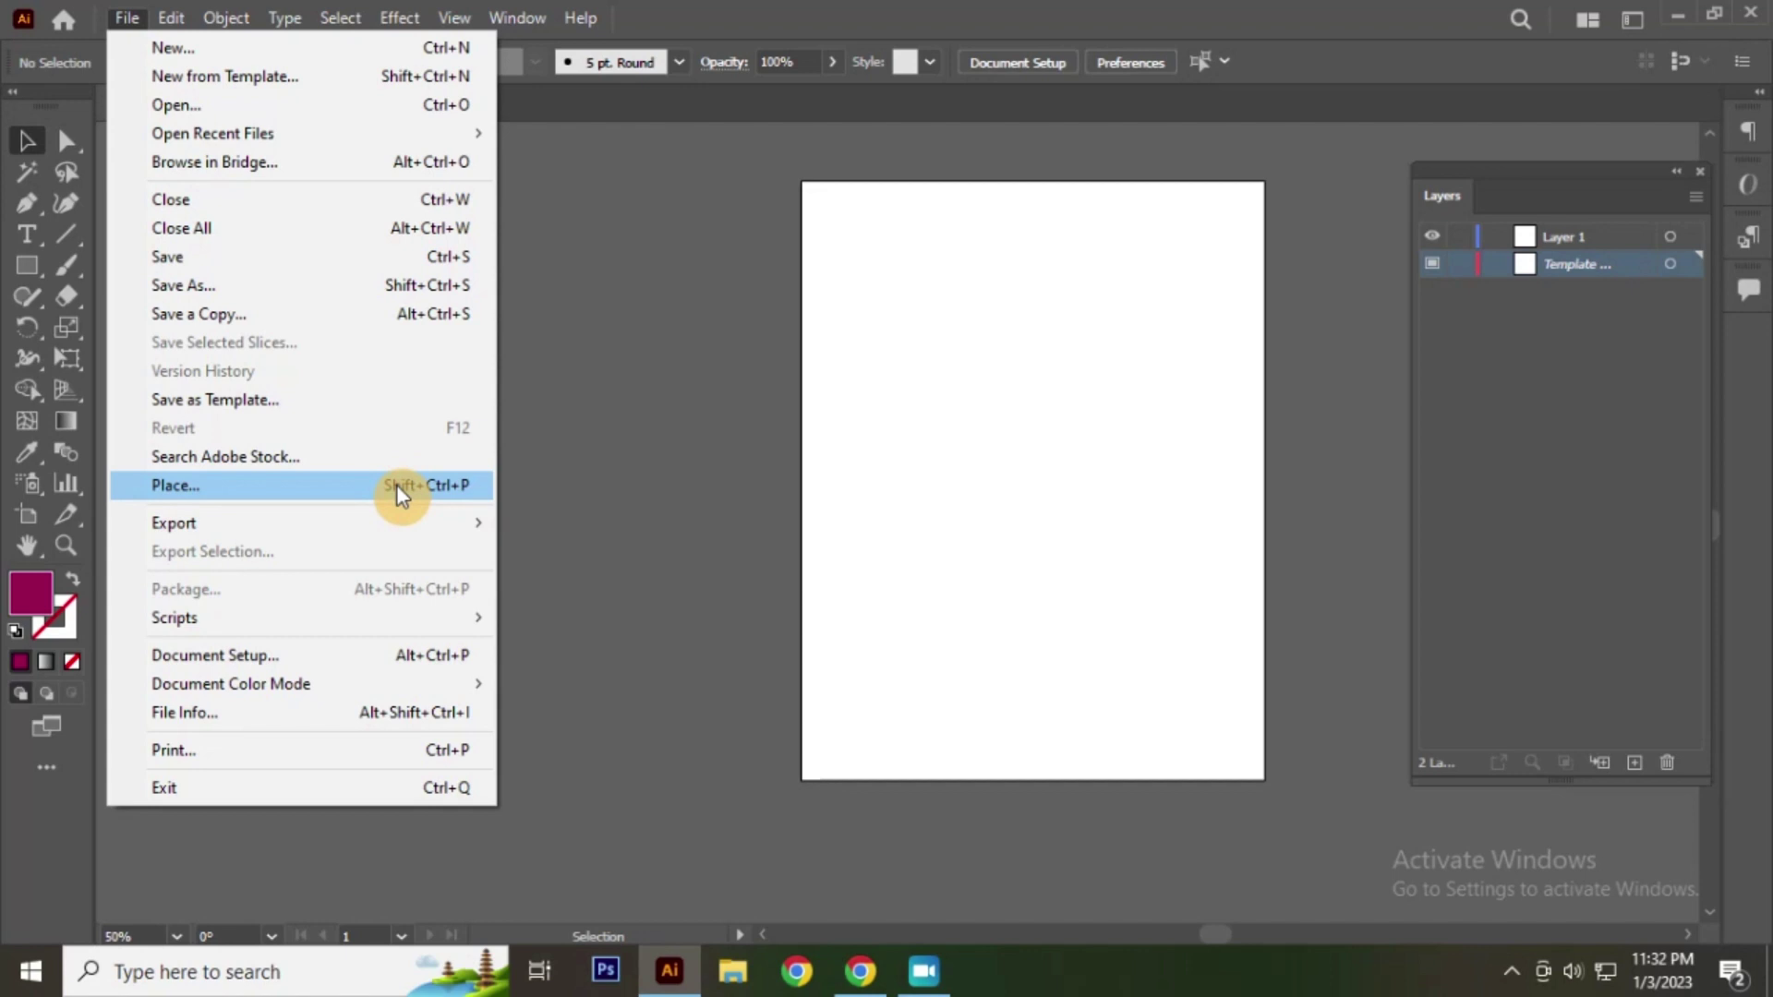
{"action": "left_click", "coordinate": [1057, 305]}
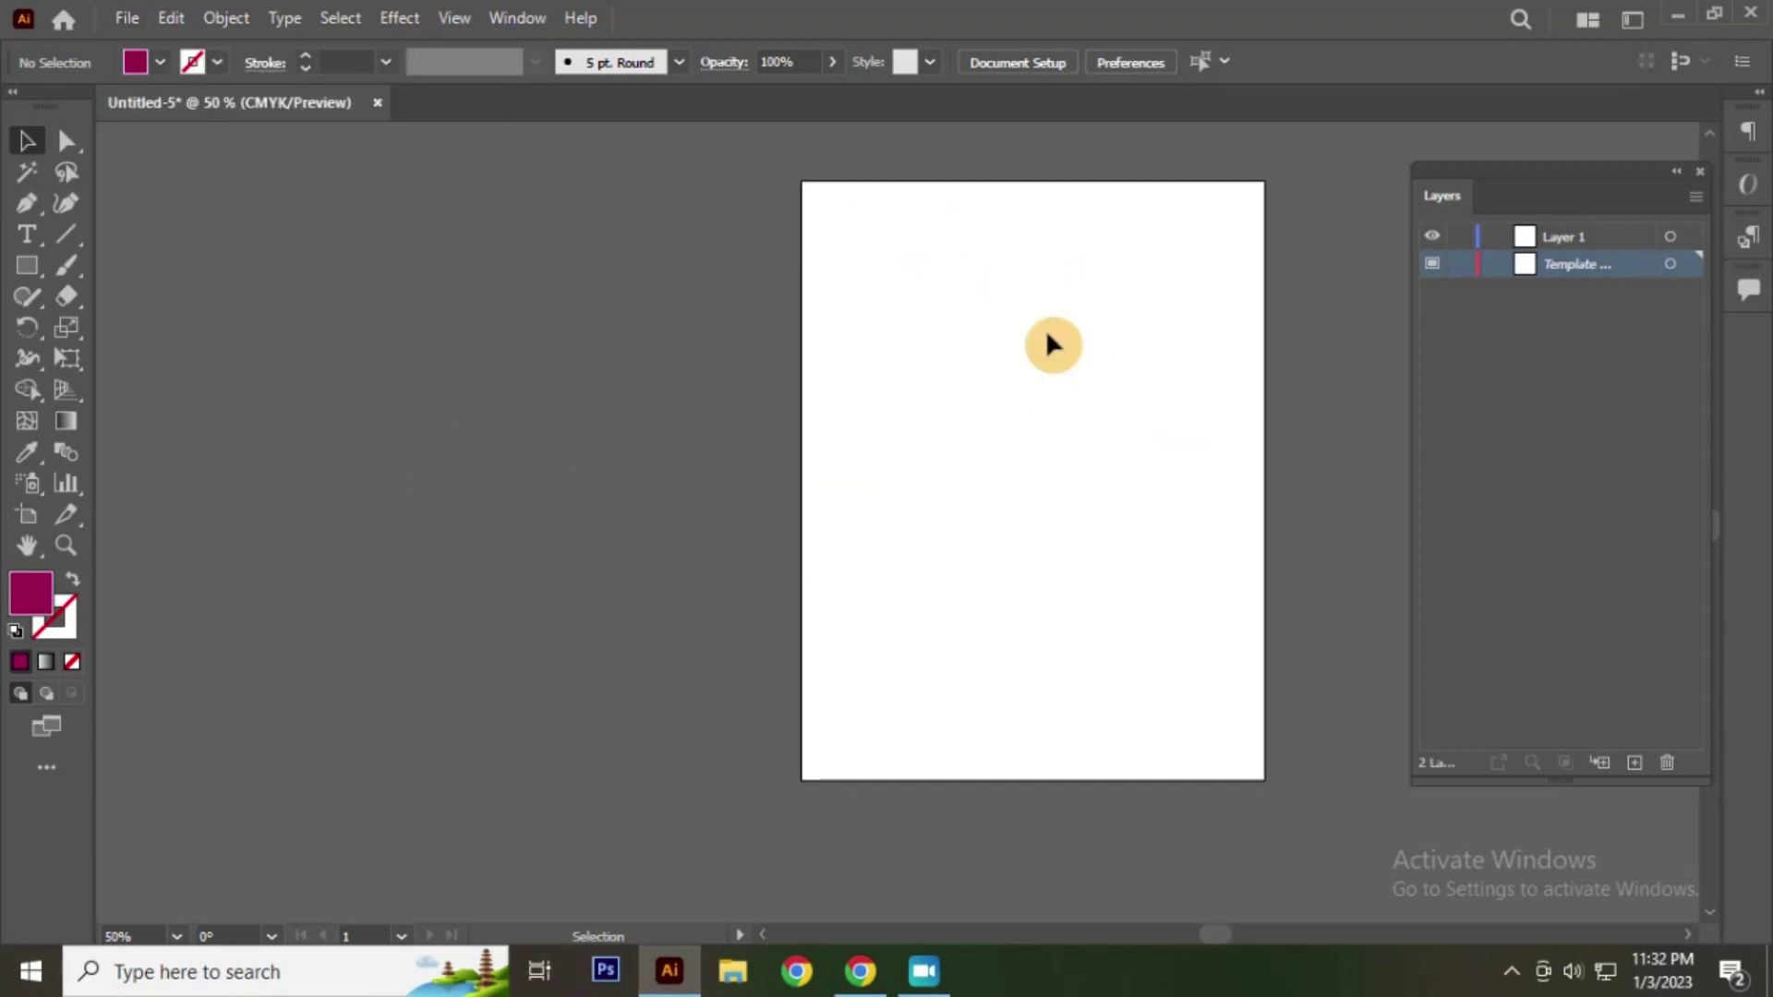
Step: Pan the blank artboard, then open, close and reopen the File menu
{"action": "scroll", "coordinate": [564, 441], "scroll_direction": "down", "scroll_amount": 2}
{"action": "scroll", "coordinate": [667, 452], "scroll_direction": "up", "scroll_amount": 2}
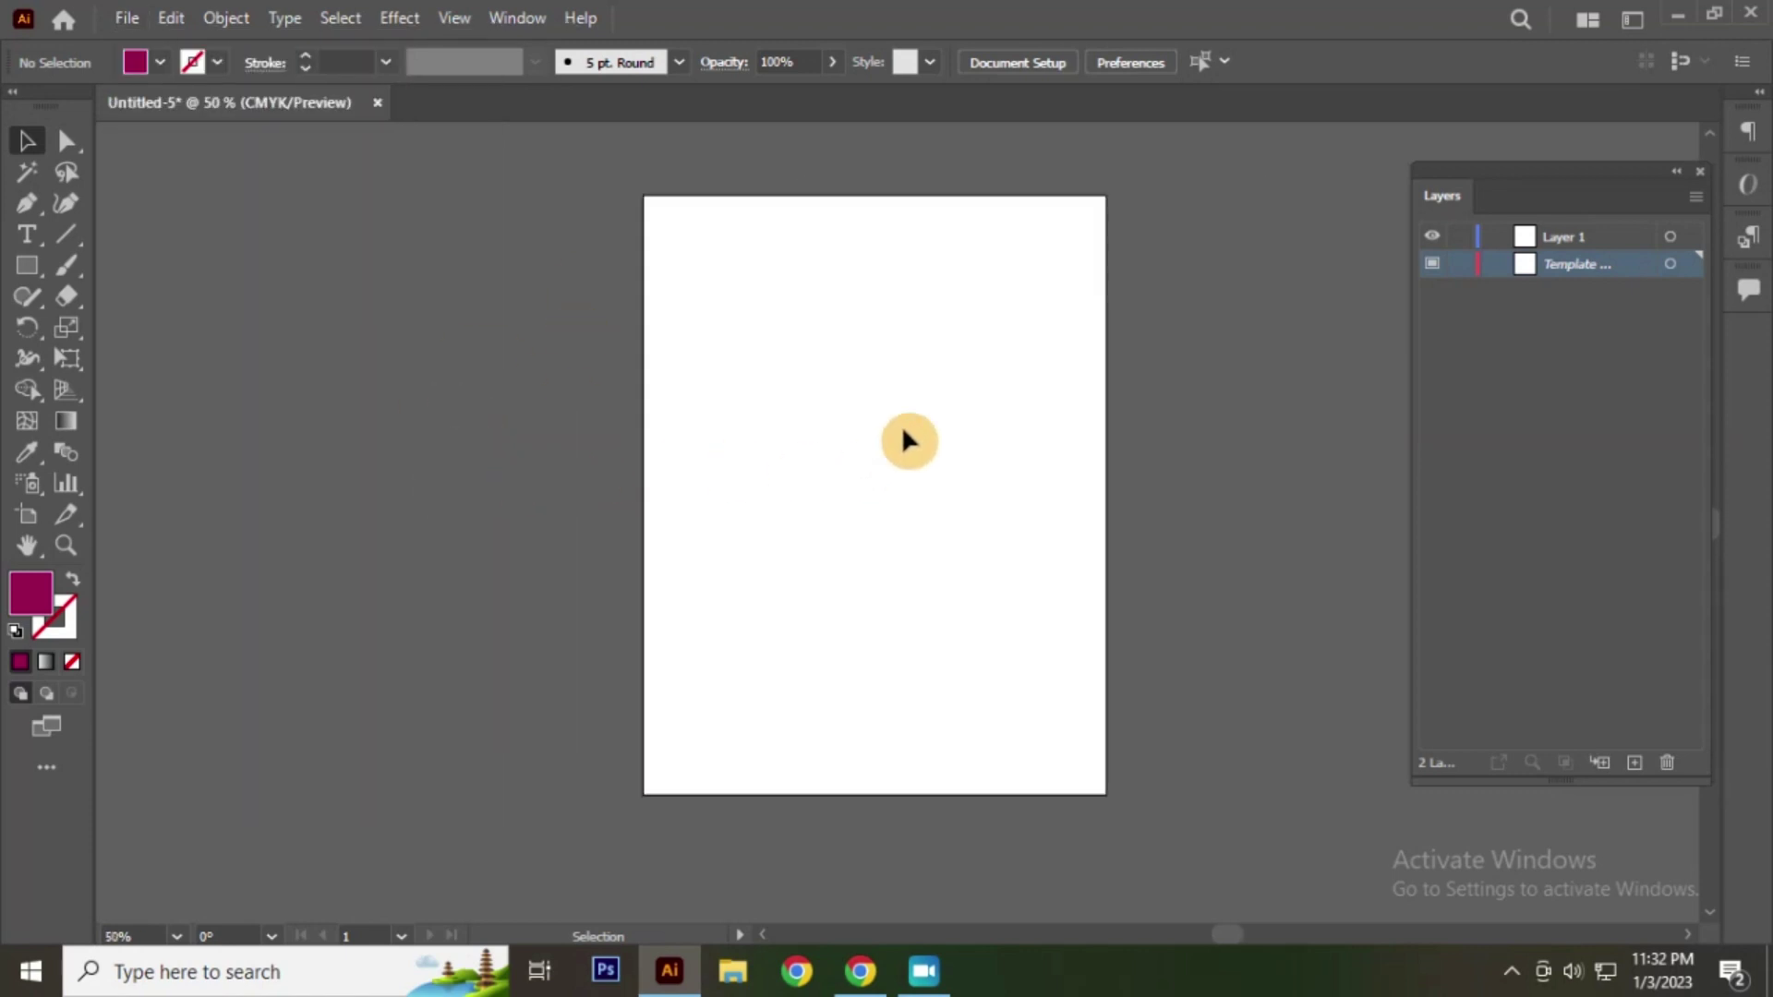
{"action": "left_click", "coordinate": [131, 20]}
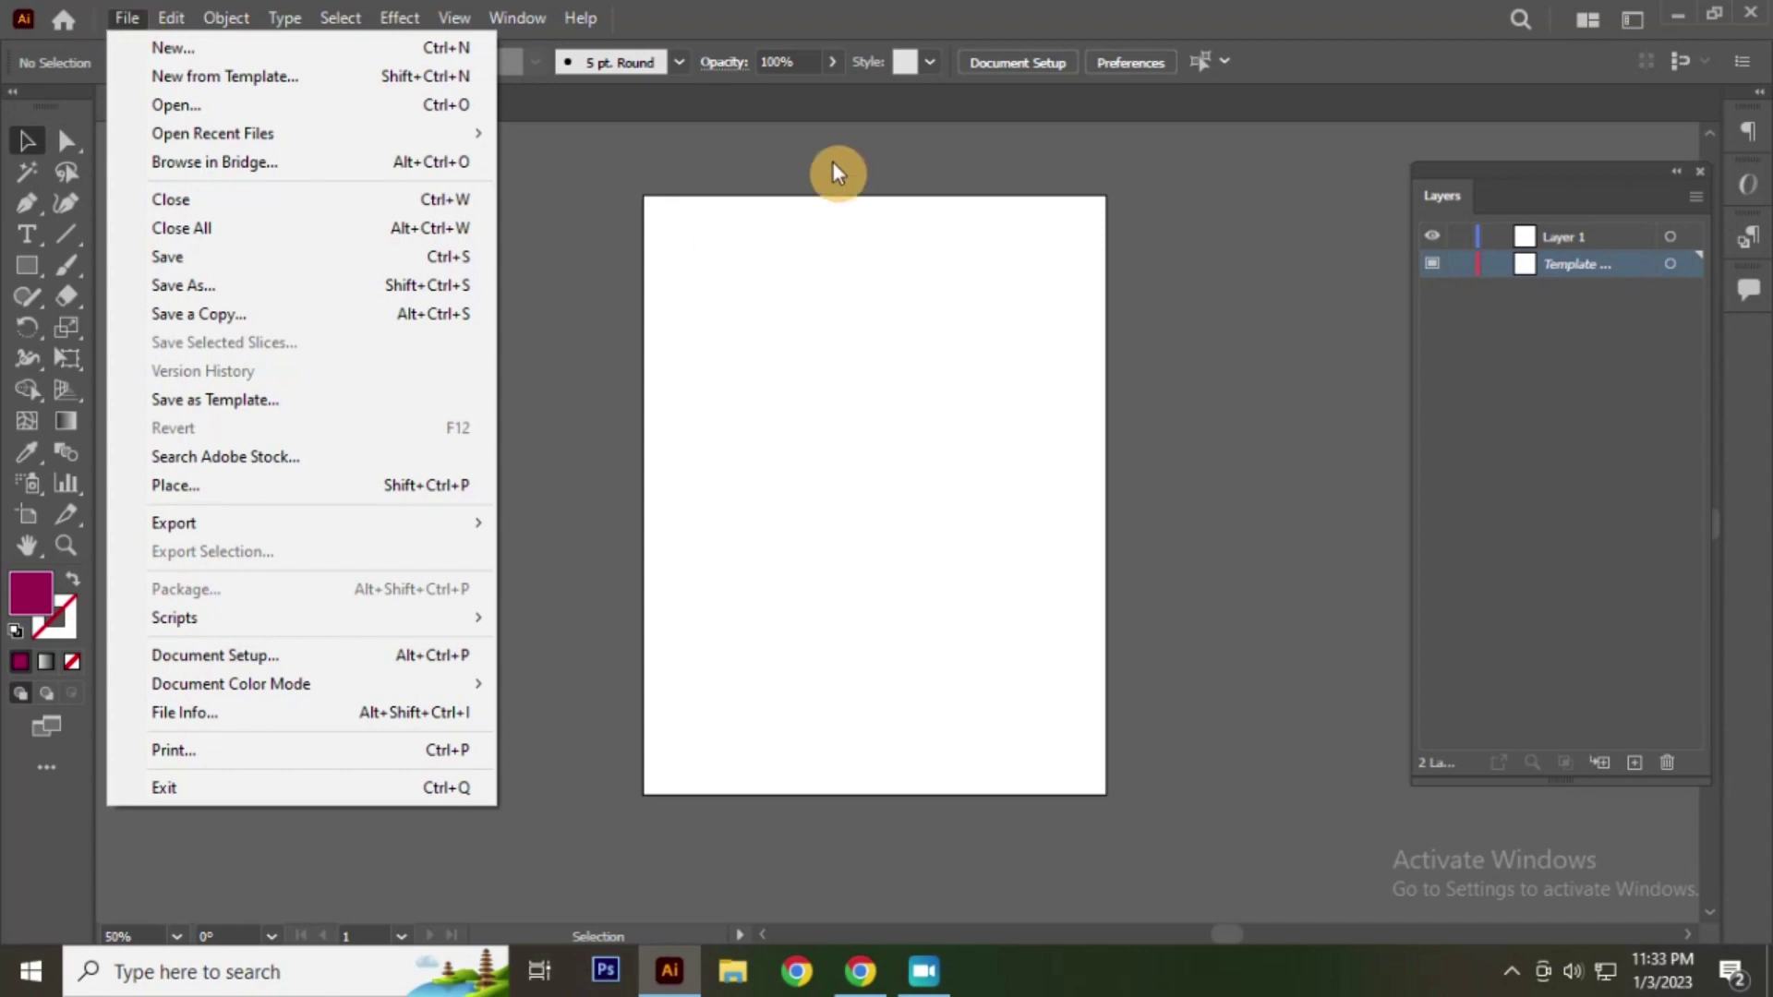
{"action": "left_click", "coordinate": [1013, 350]}
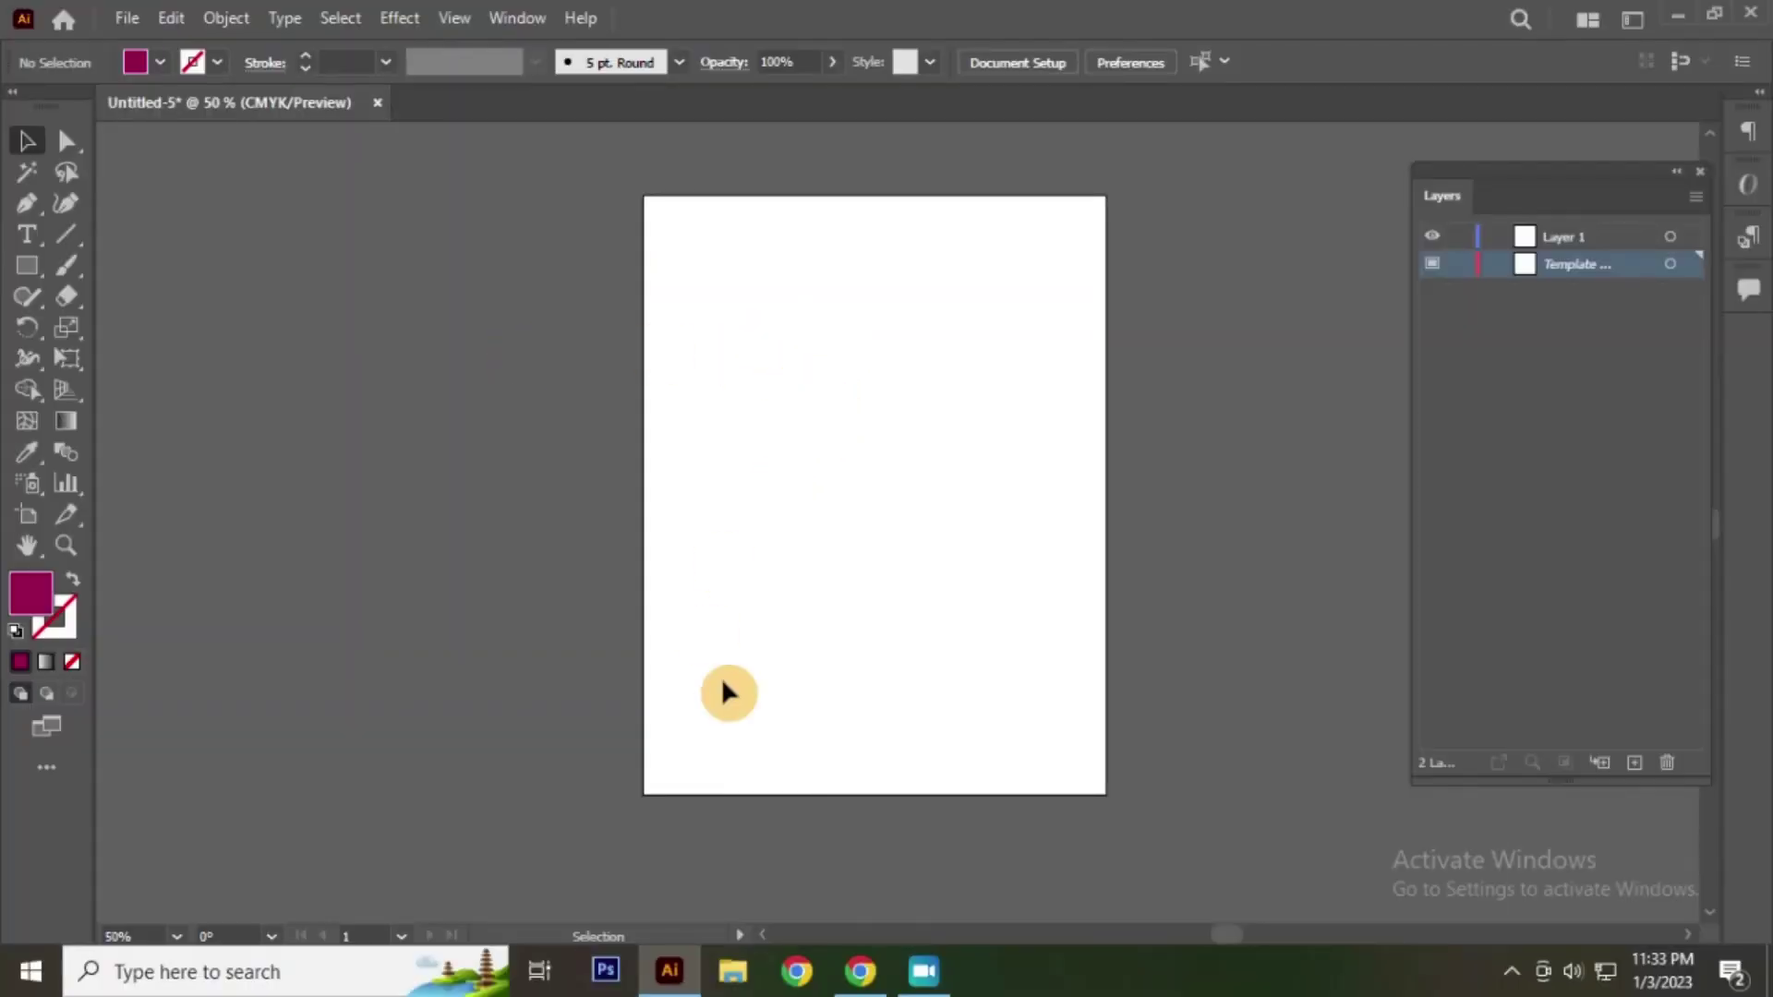
{"action": "left_click", "coordinate": [127, 18]}
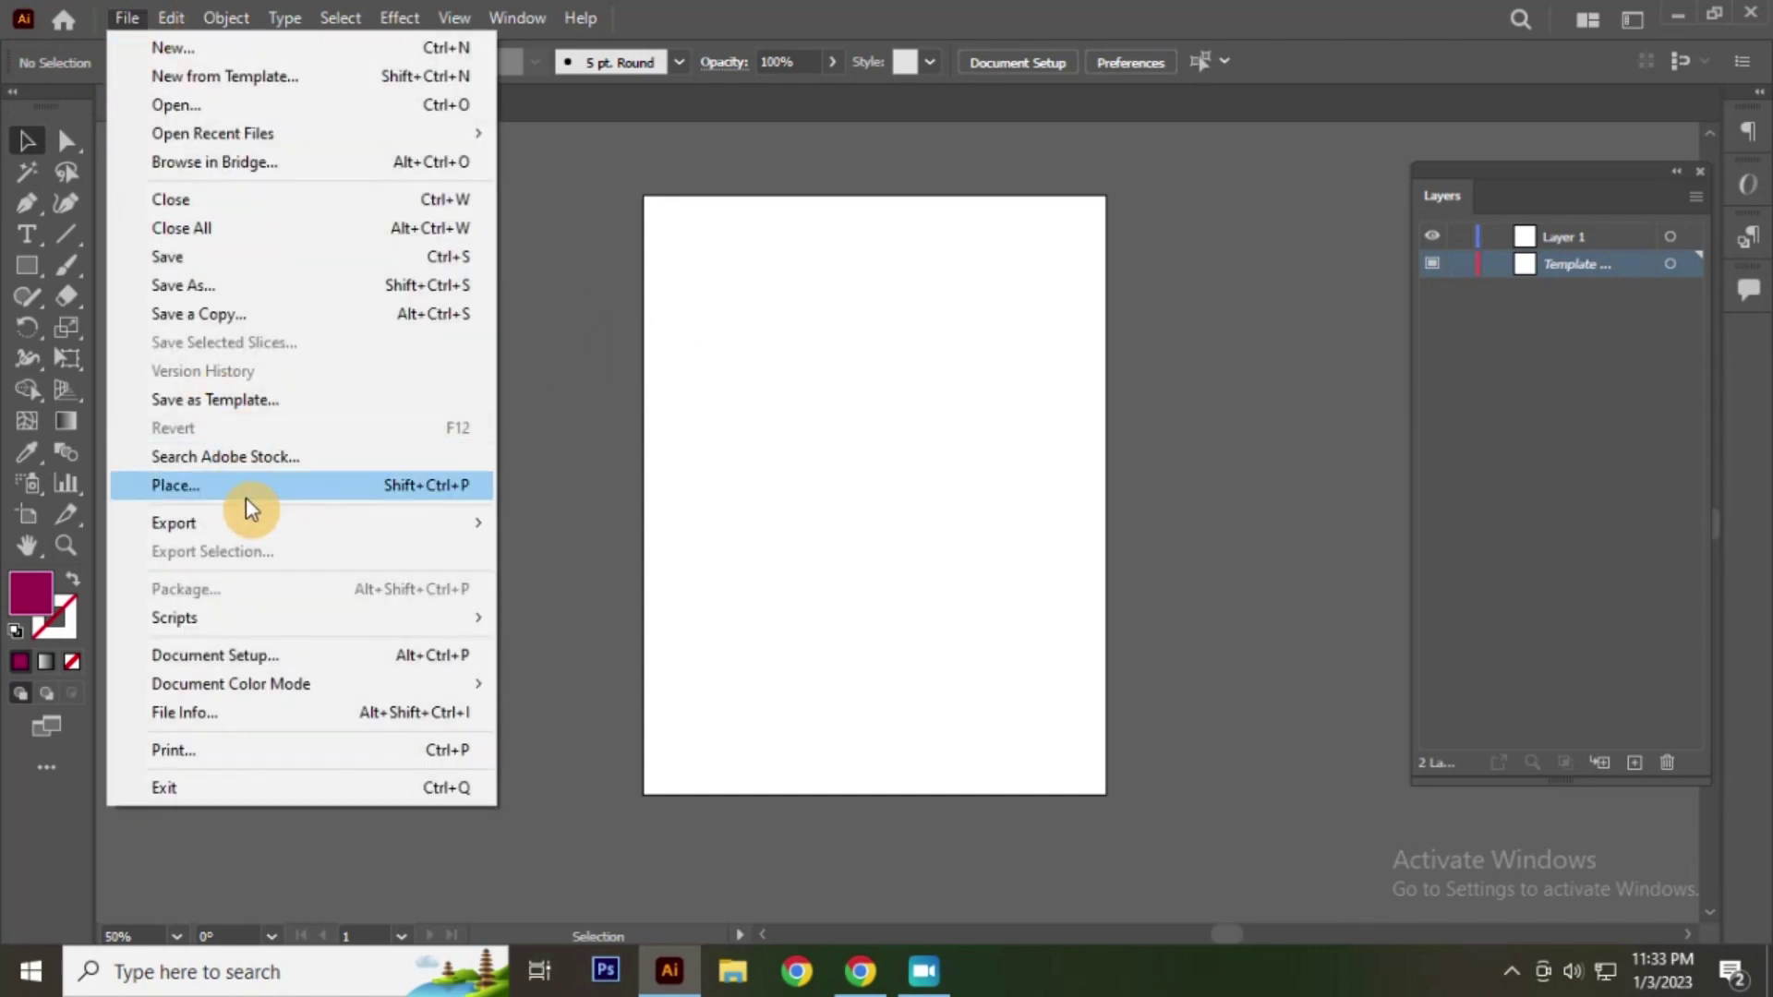
Step: Pick the place file with Link on, Template off and import options skipped
{"action": "left_click", "coordinate": [245, 496]}
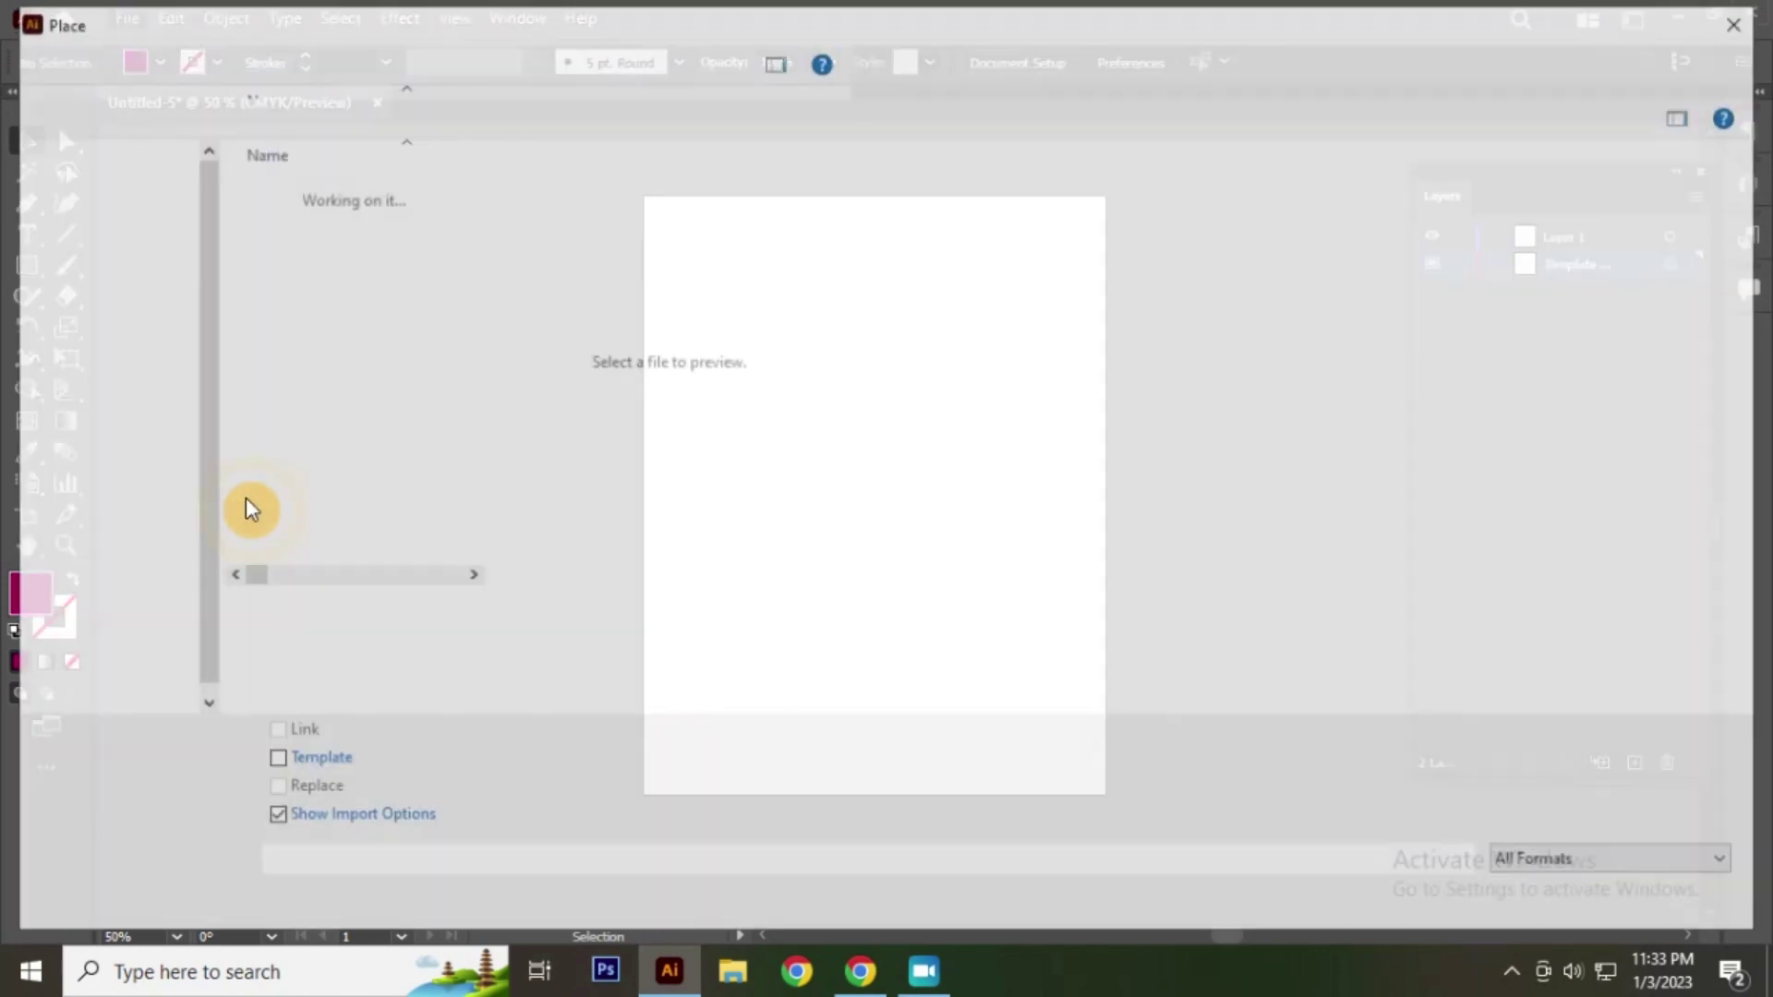
{"action": "left_click", "coordinate": [301, 355]}
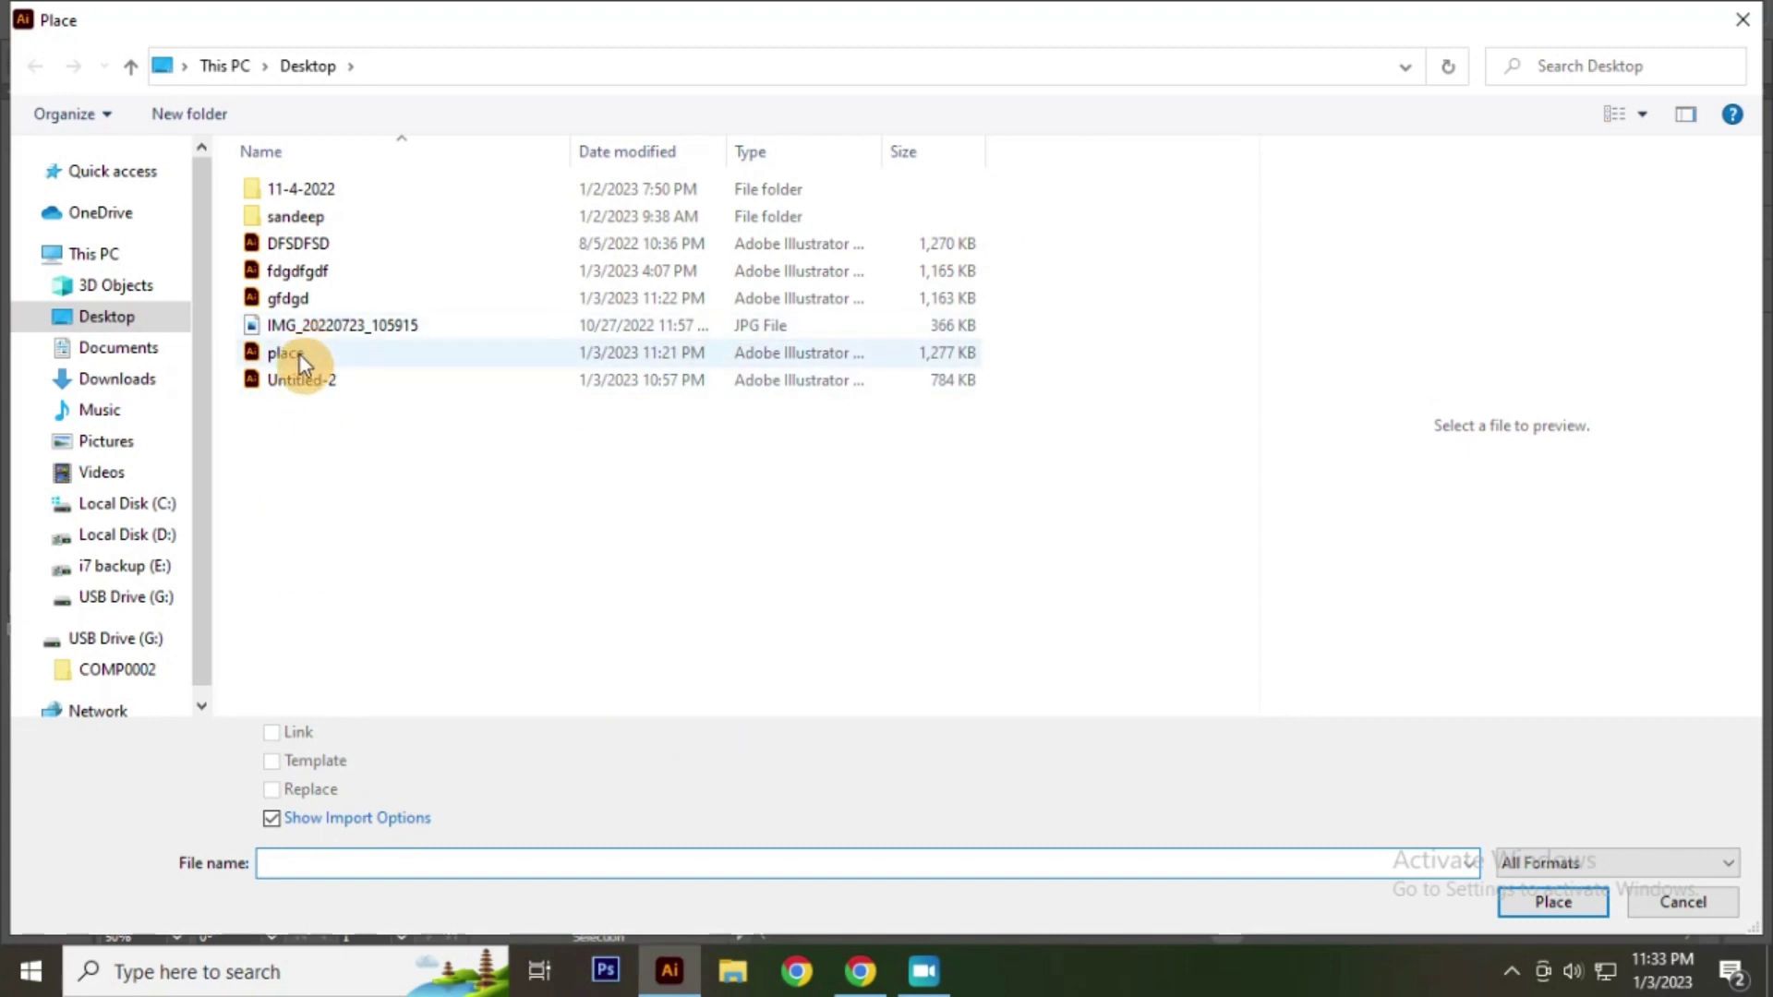
{"action": "left_click", "coordinate": [273, 731]}
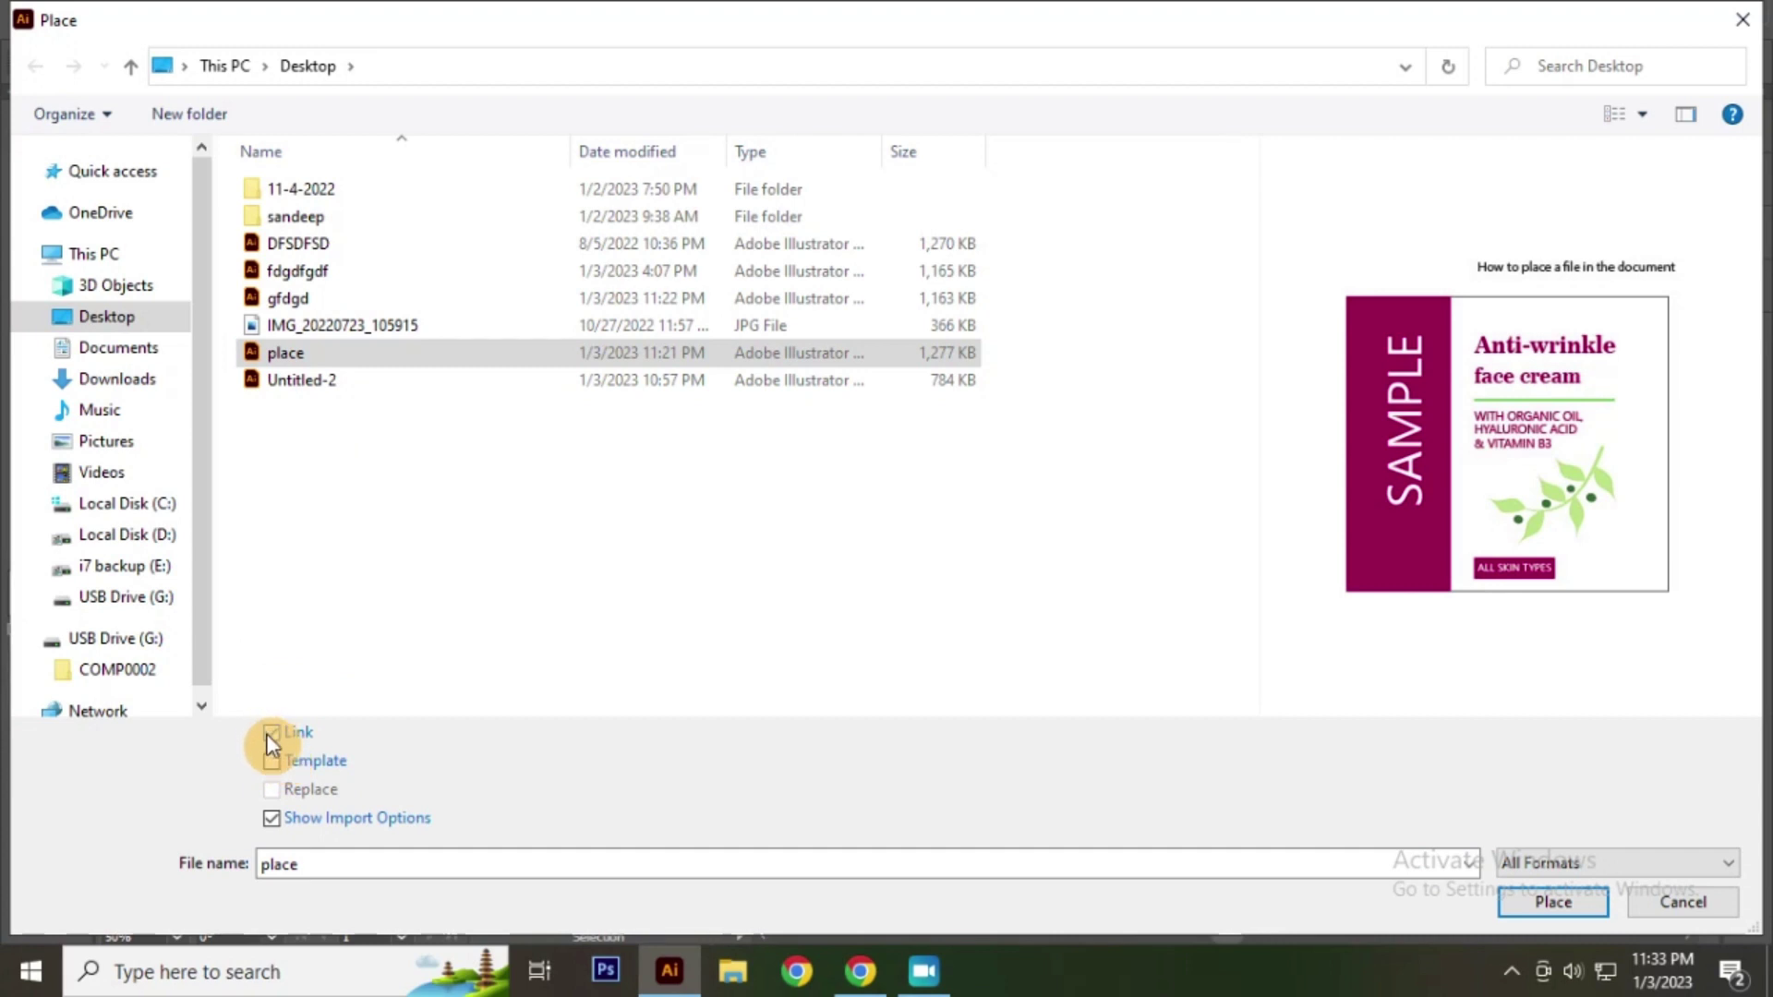
{"action": "left_click", "coordinate": [272, 762]}
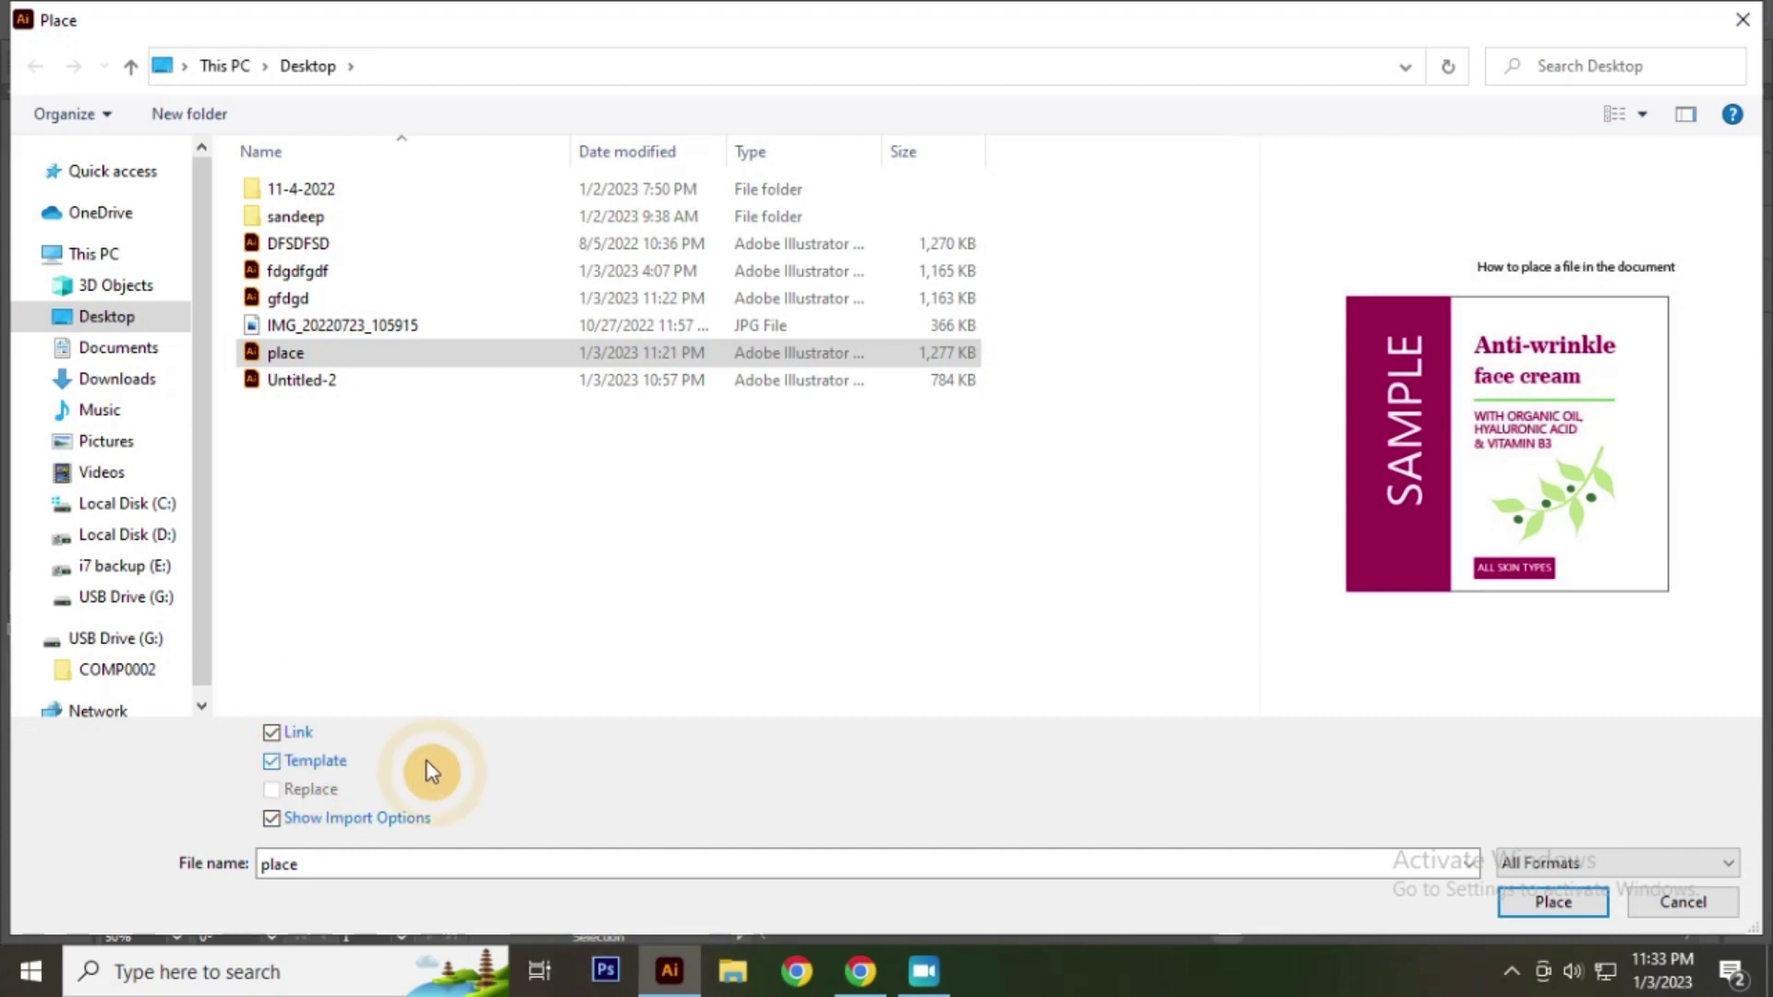
{"action": "left_click", "coordinate": [273, 764]}
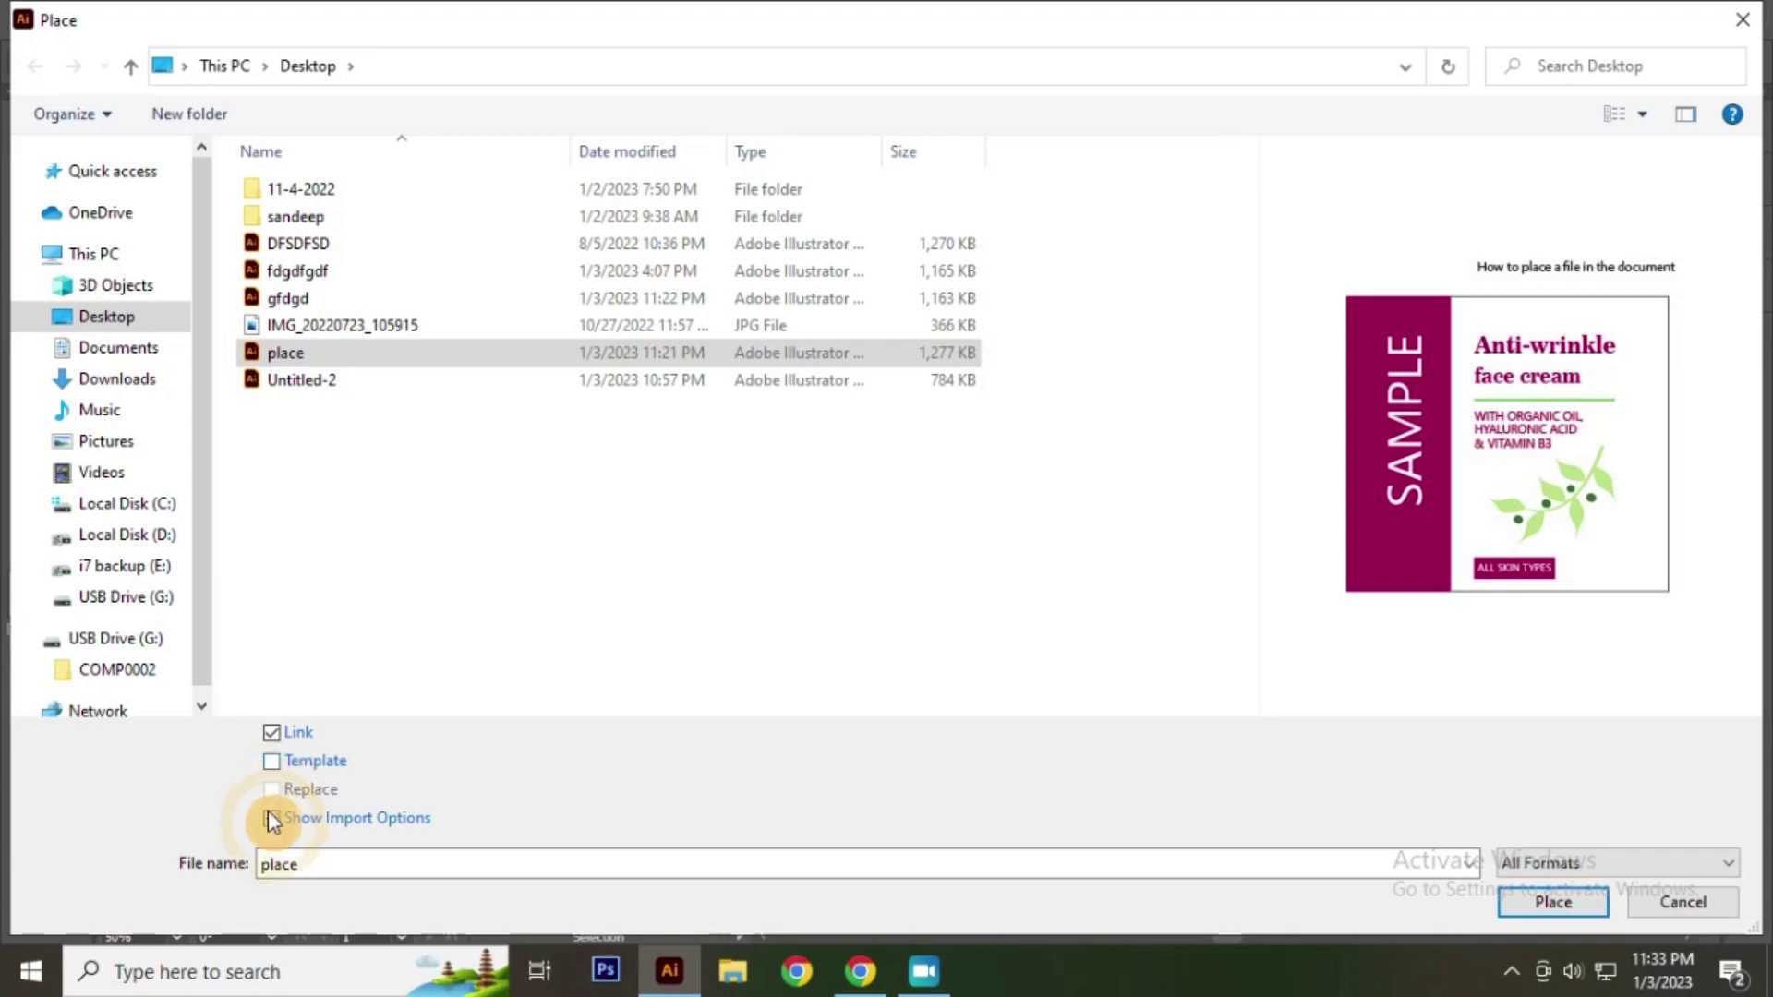
{"action": "left_click", "coordinate": [270, 819]}
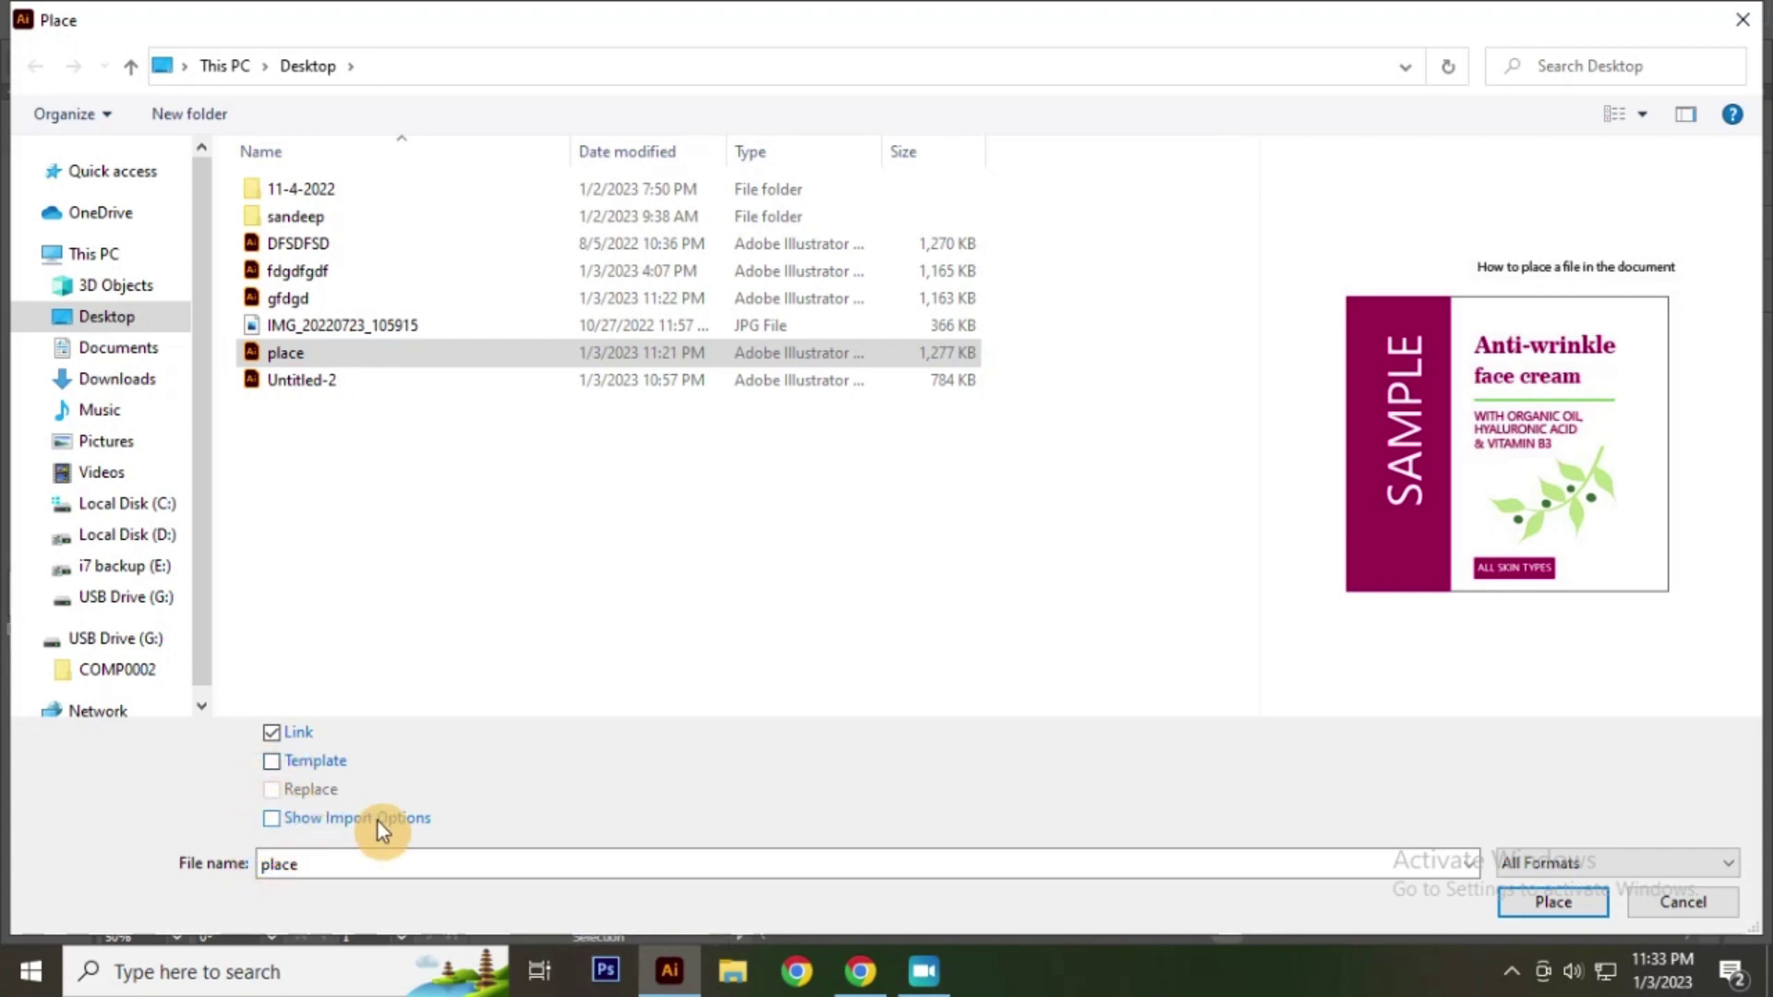
{"action": "left_click", "coordinate": [272, 763]}
{"action": "left_click", "coordinate": [272, 761]}
Step: Place the label from the artboard's top-left, embed it, and marquee-select its artwork
{"action": "left_click", "coordinate": [1561, 893]}
{"action": "left_click_drag", "start_coordinate": [662, 215], "coordinate": [1081, 766]}
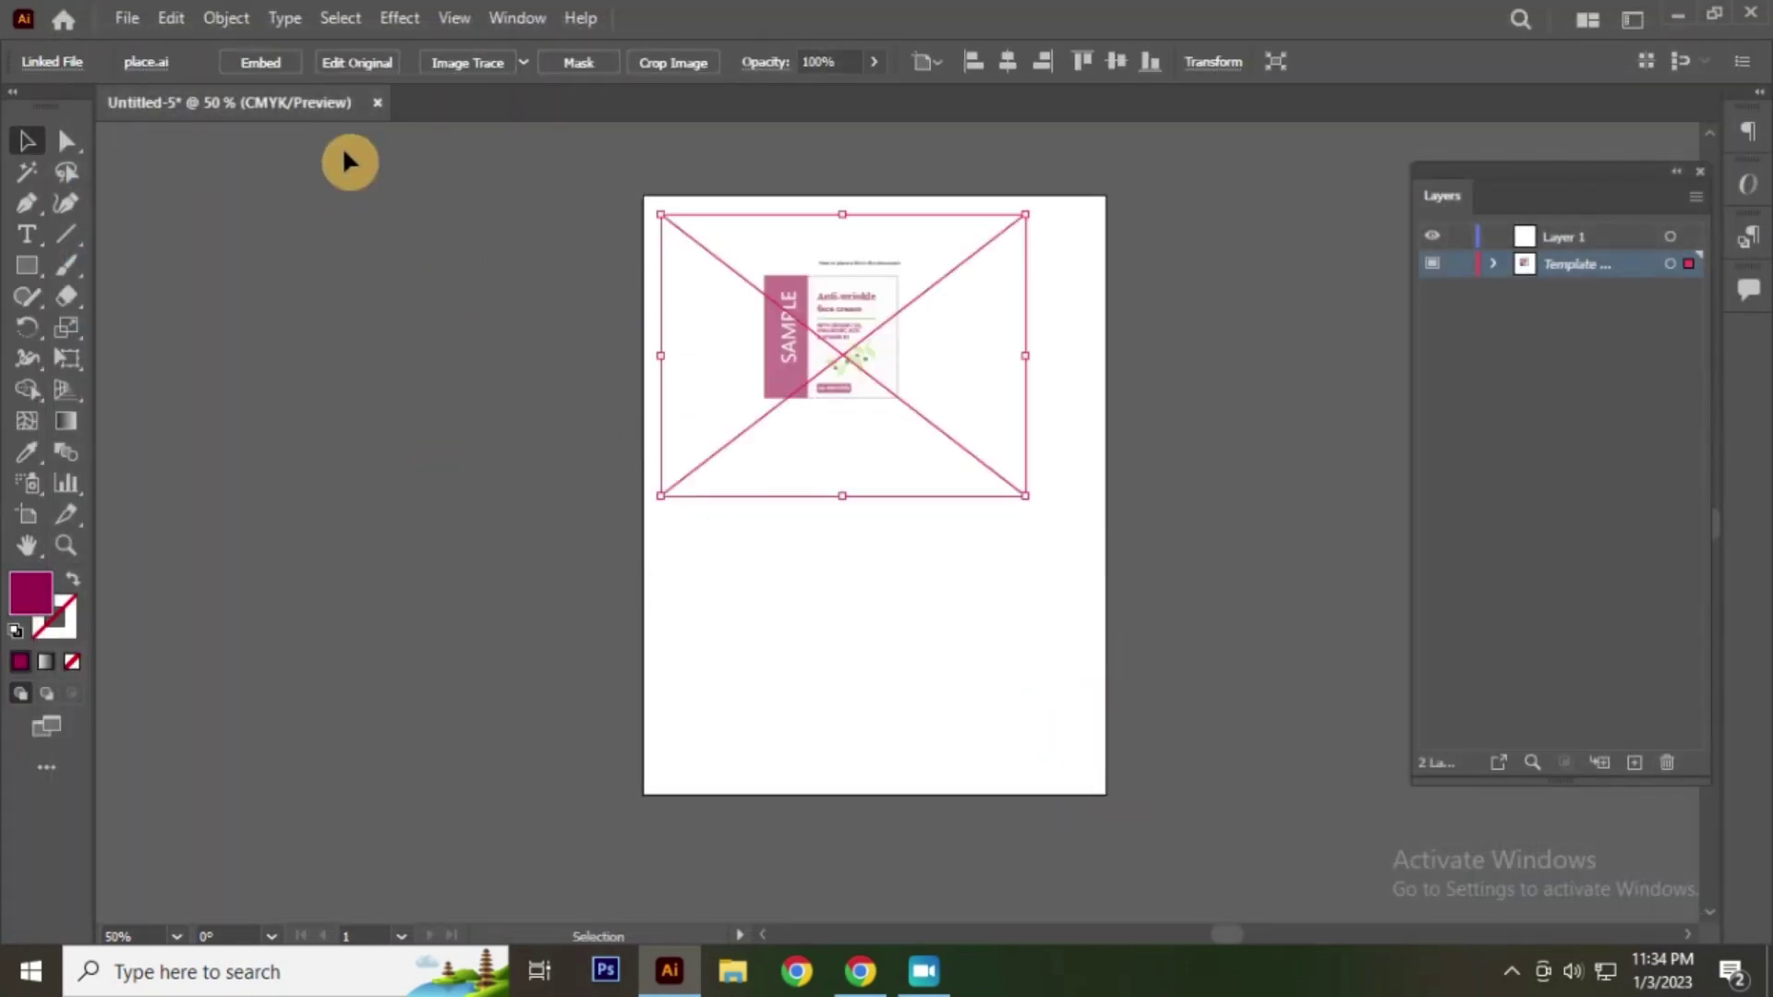
{"action": "left_click", "coordinate": [258, 61]}
{"action": "left_click", "coordinate": [984, 662]}
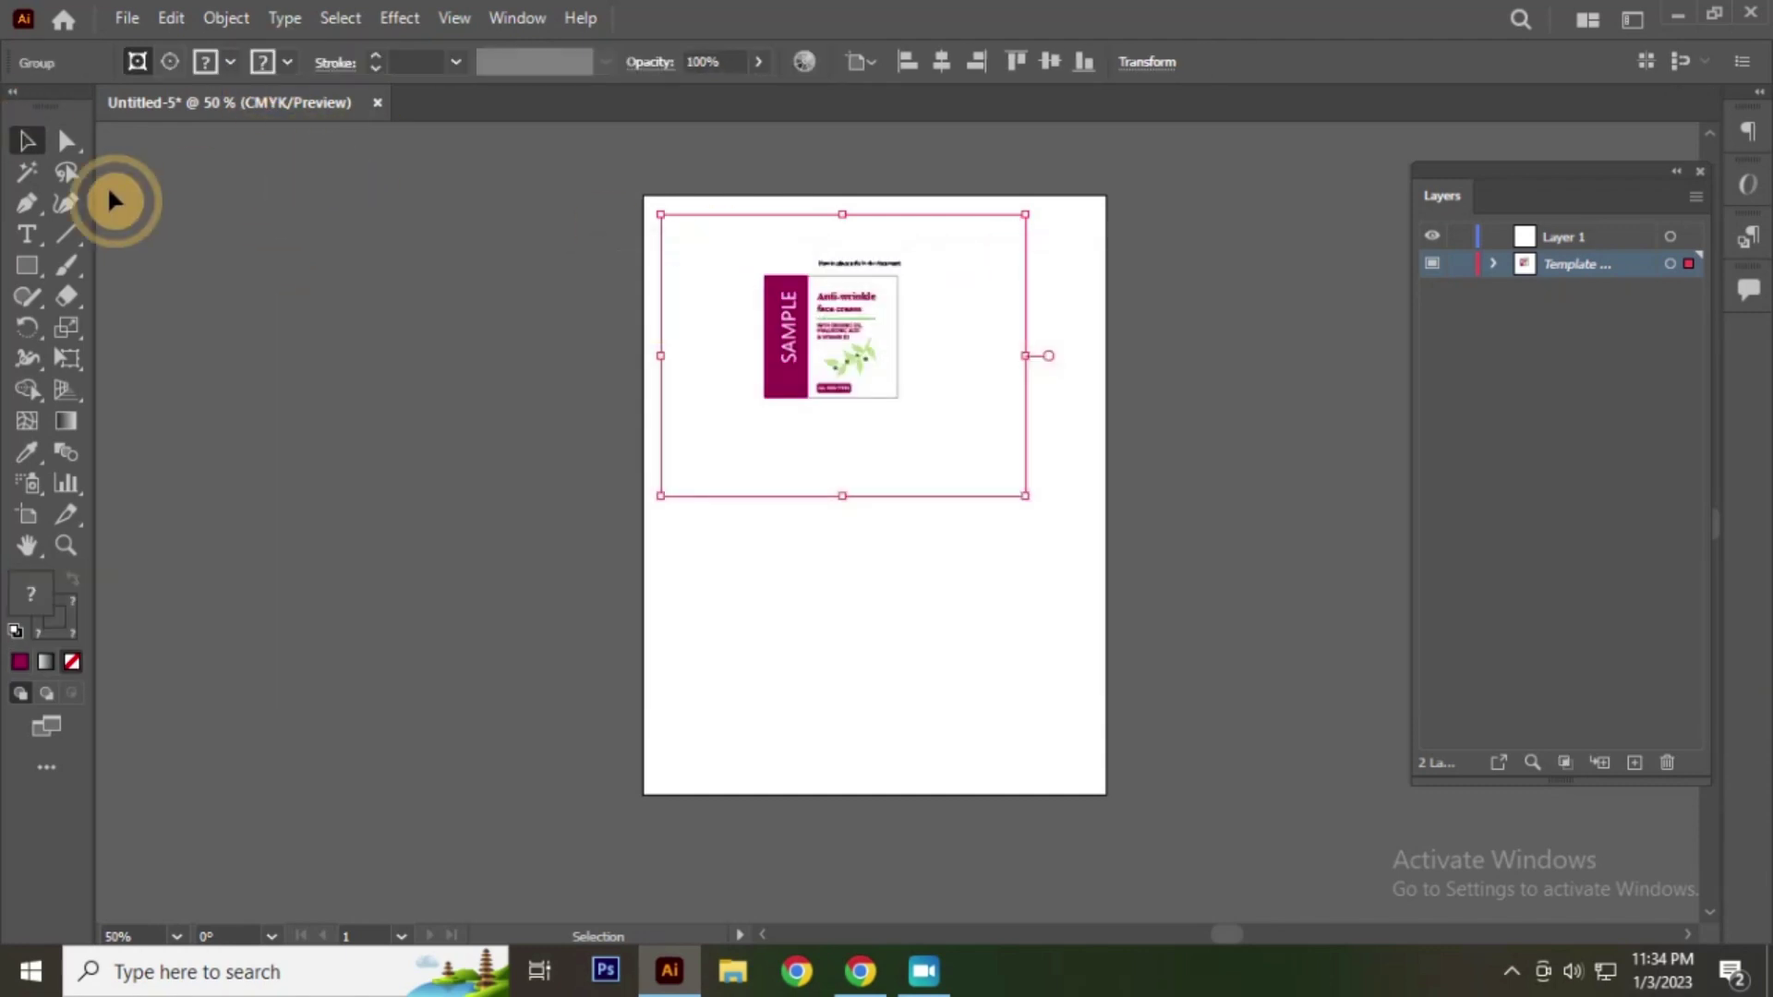
{"action": "left_click", "coordinate": [552, 373]}
{"action": "left_click", "coordinate": [872, 310]}
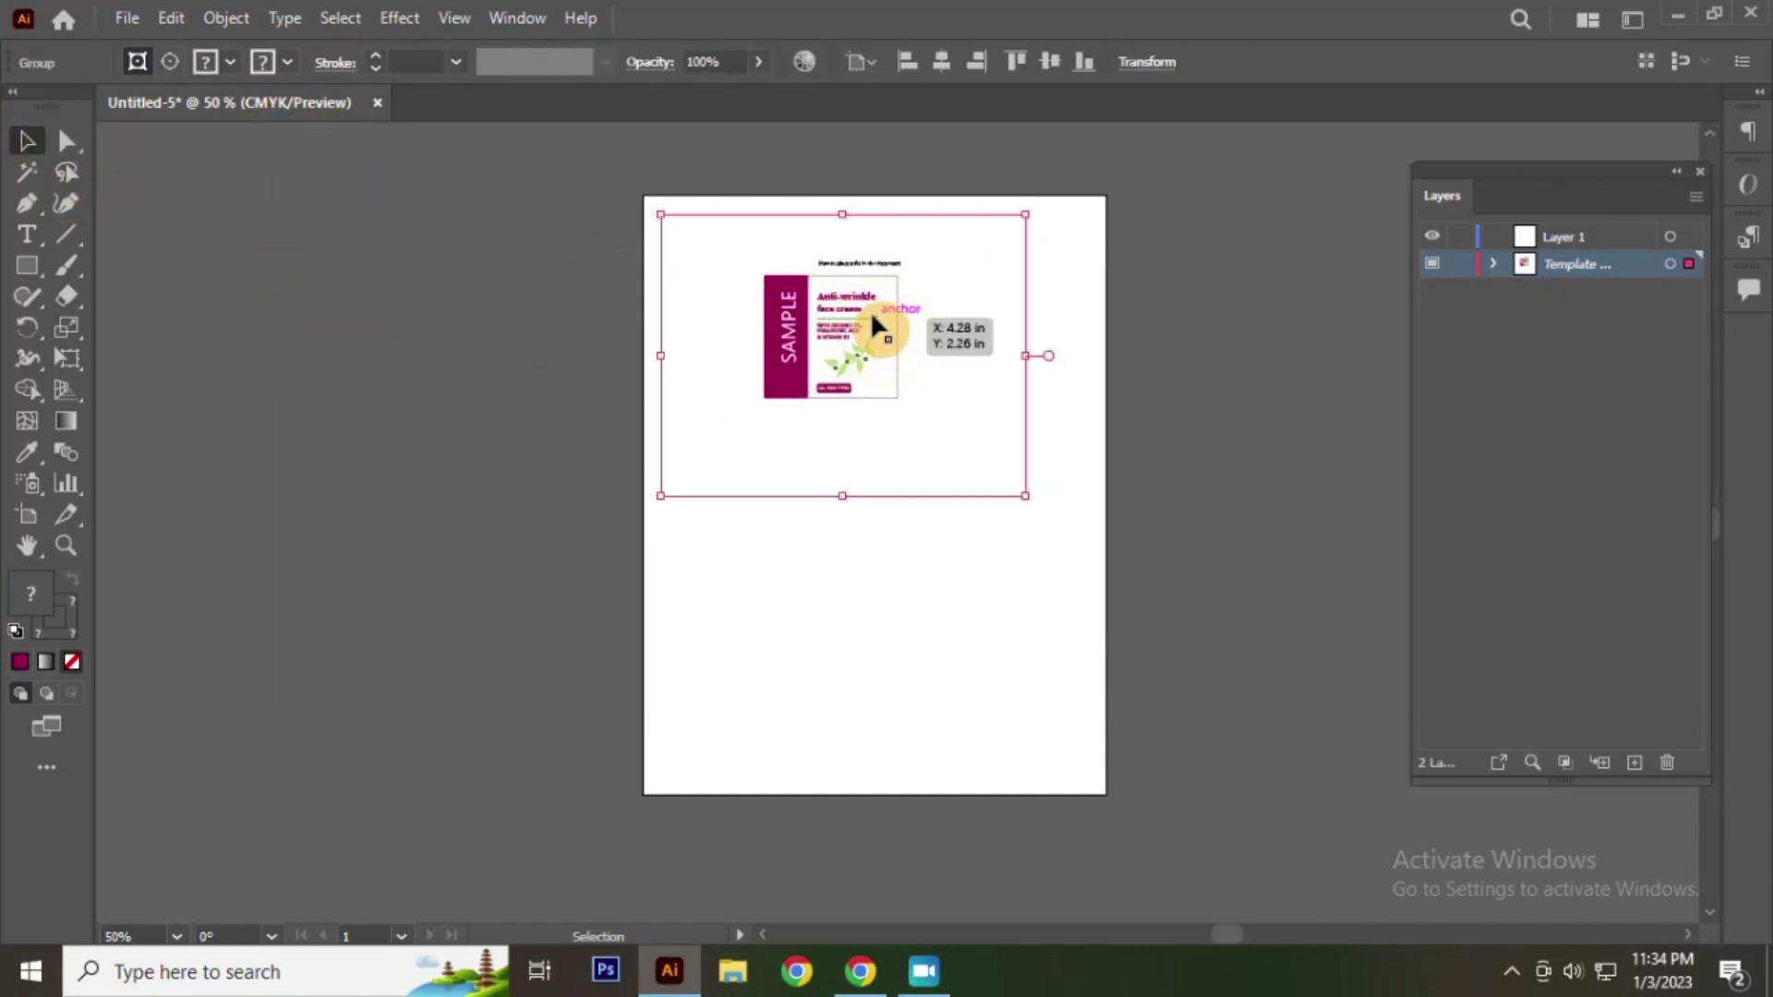
{"action": "left_click", "coordinate": [194, 361]}
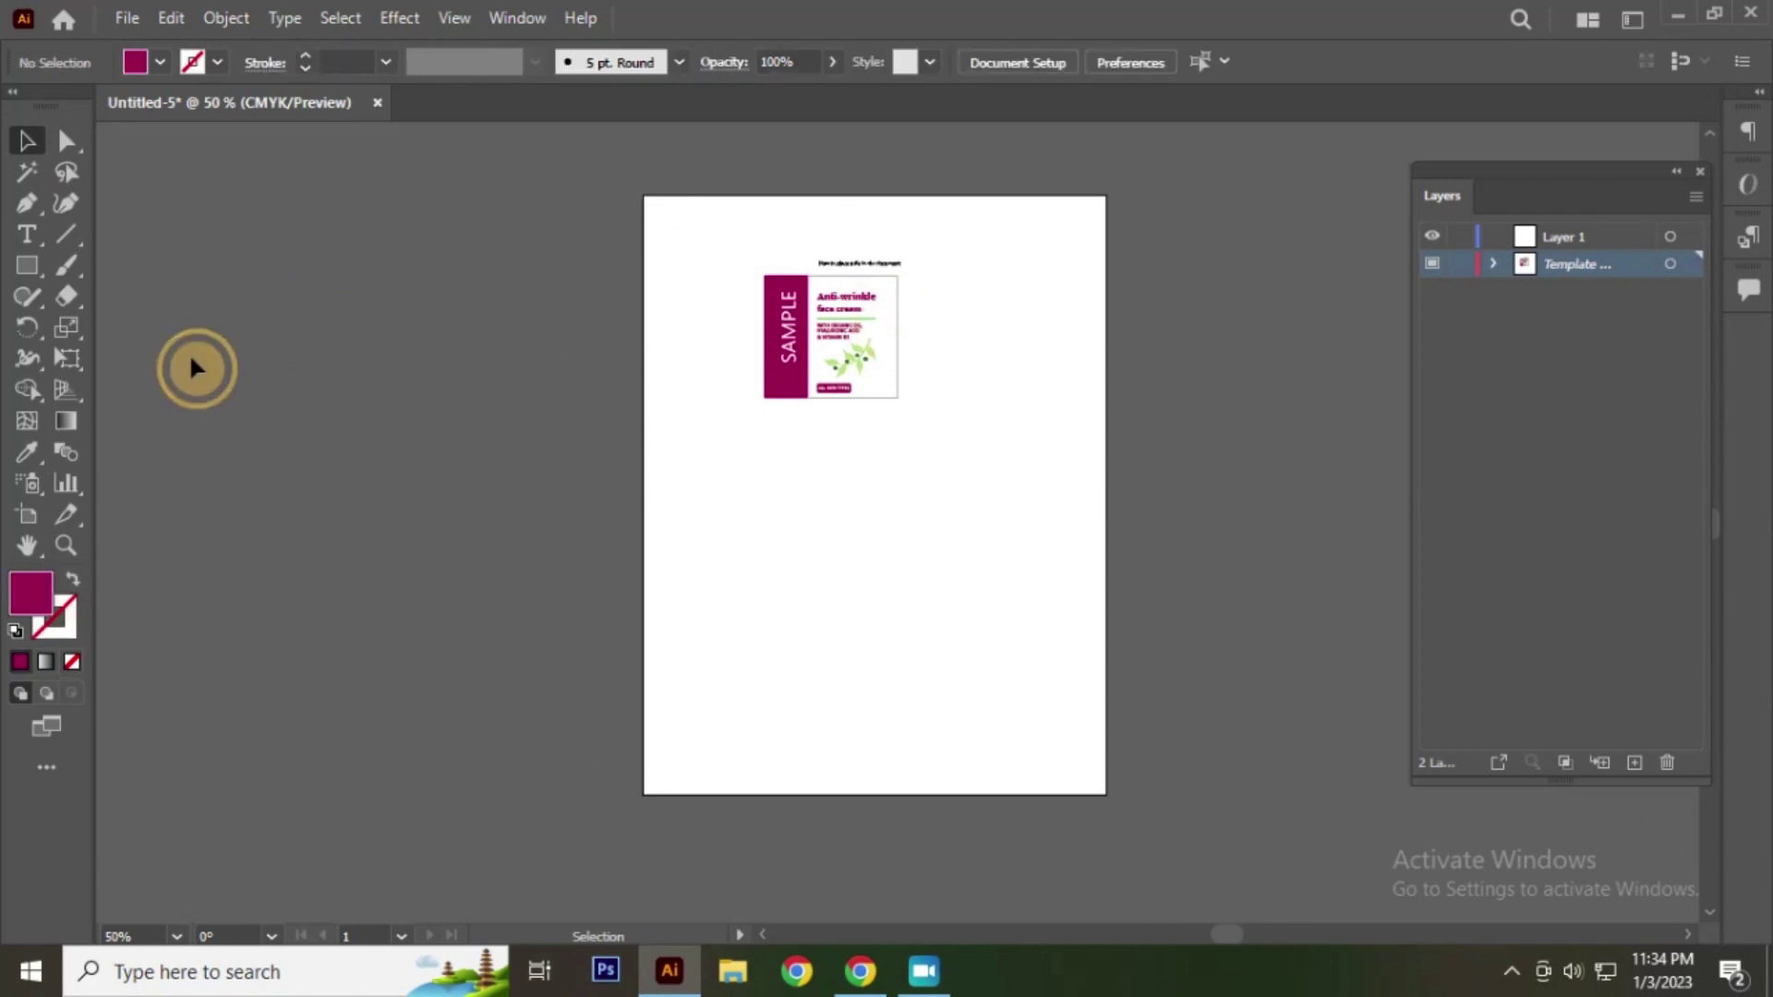
{"action": "left_click_drag", "start_coordinate": [366, 295], "coordinate": [1087, 601]}
Step: Delete the label, then choose place.ai to place unlinked as a Template
{"action": "key", "text": "Delete"}
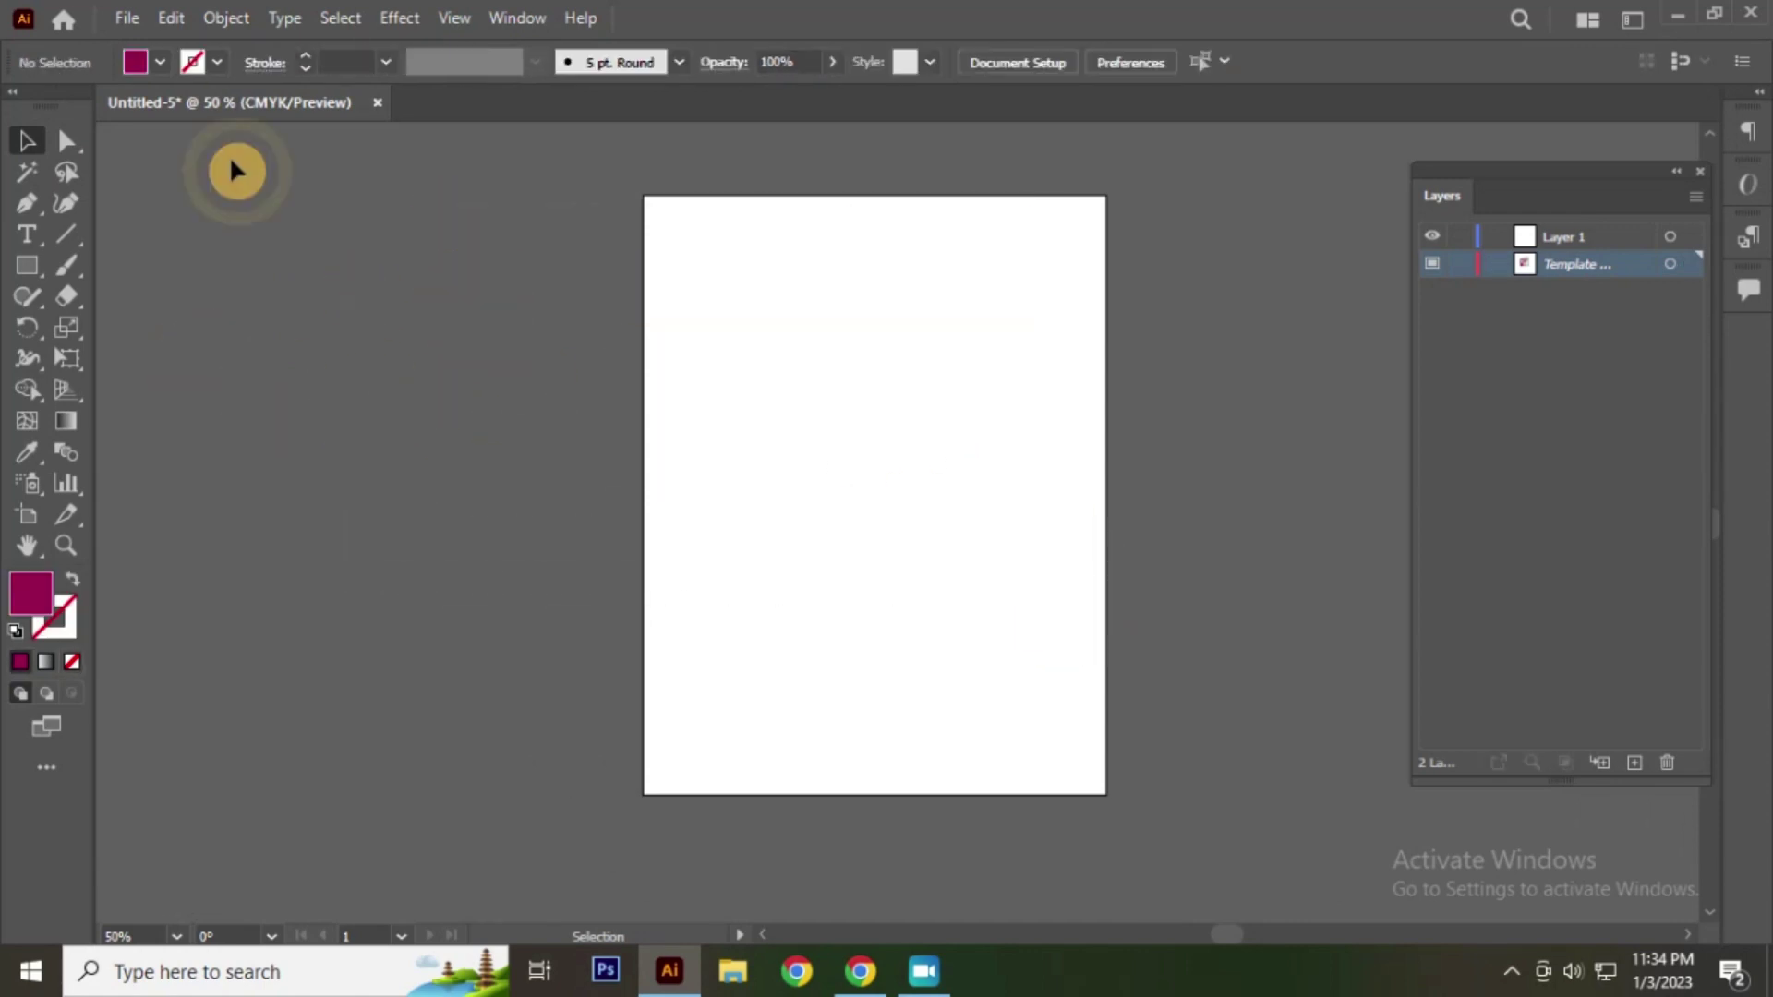
{"action": "left_click", "coordinate": [122, 20]}
{"action": "left_click", "coordinate": [229, 486]}
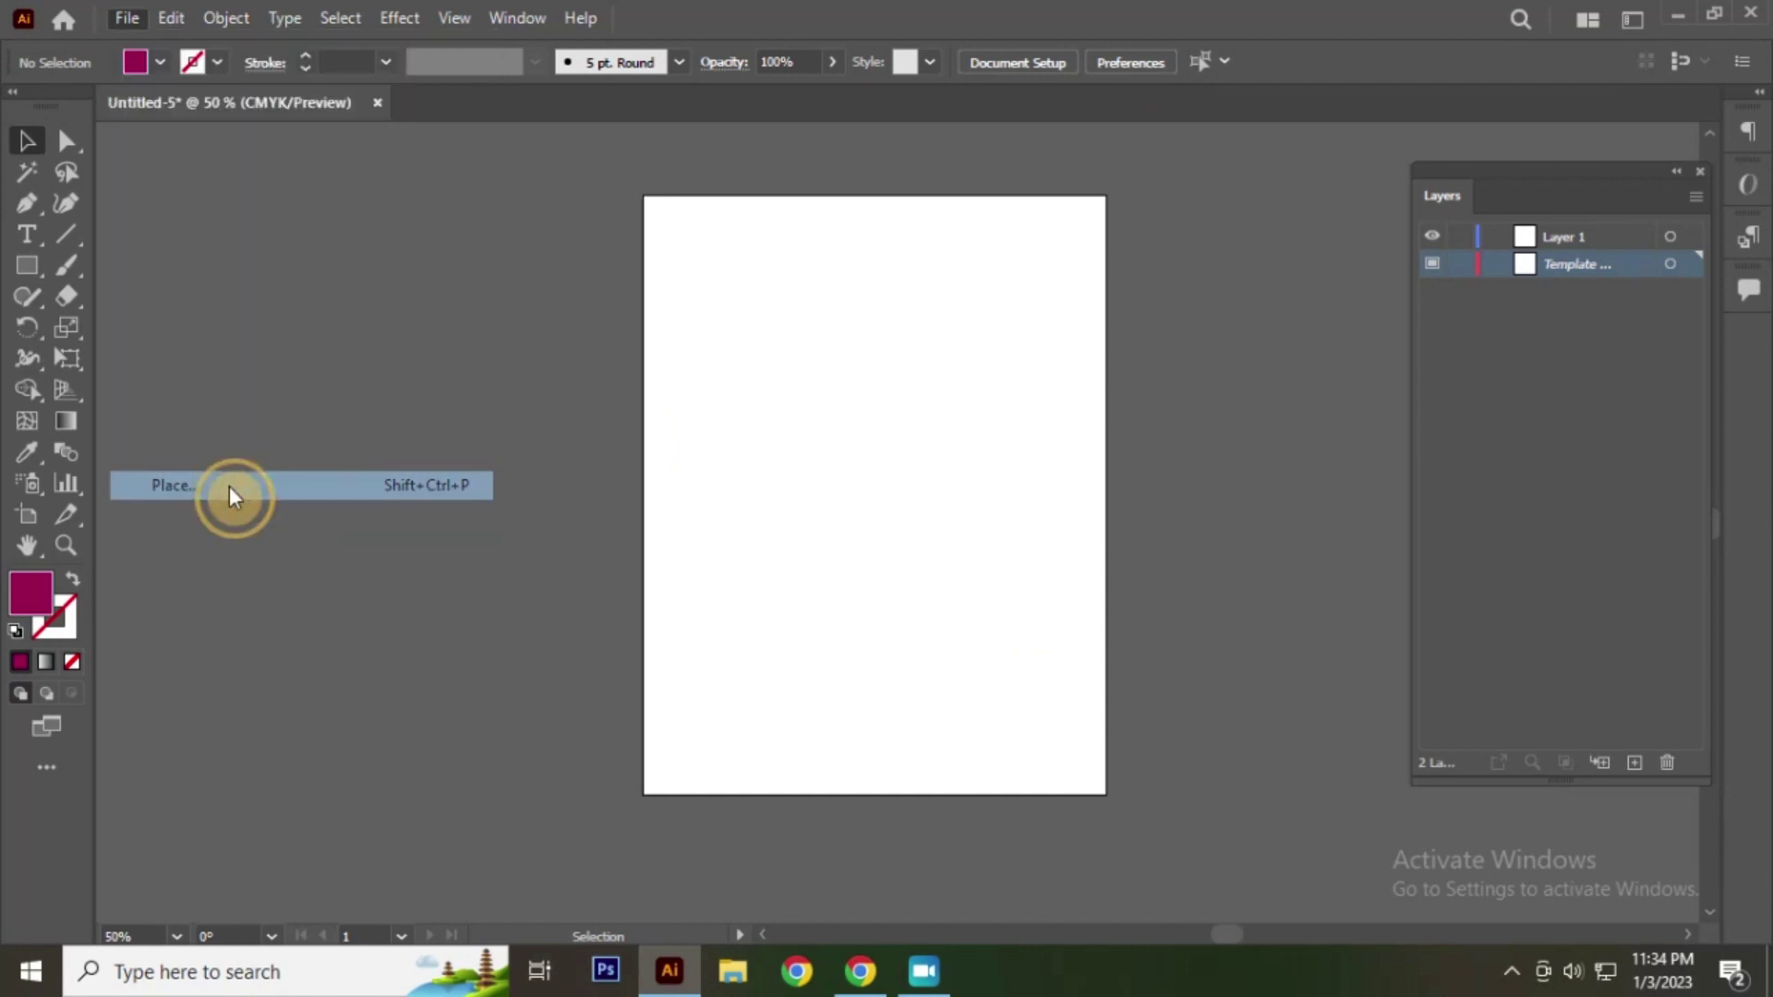
{"action": "left_click", "coordinate": [329, 355]}
{"action": "left_click", "coordinate": [272, 732]}
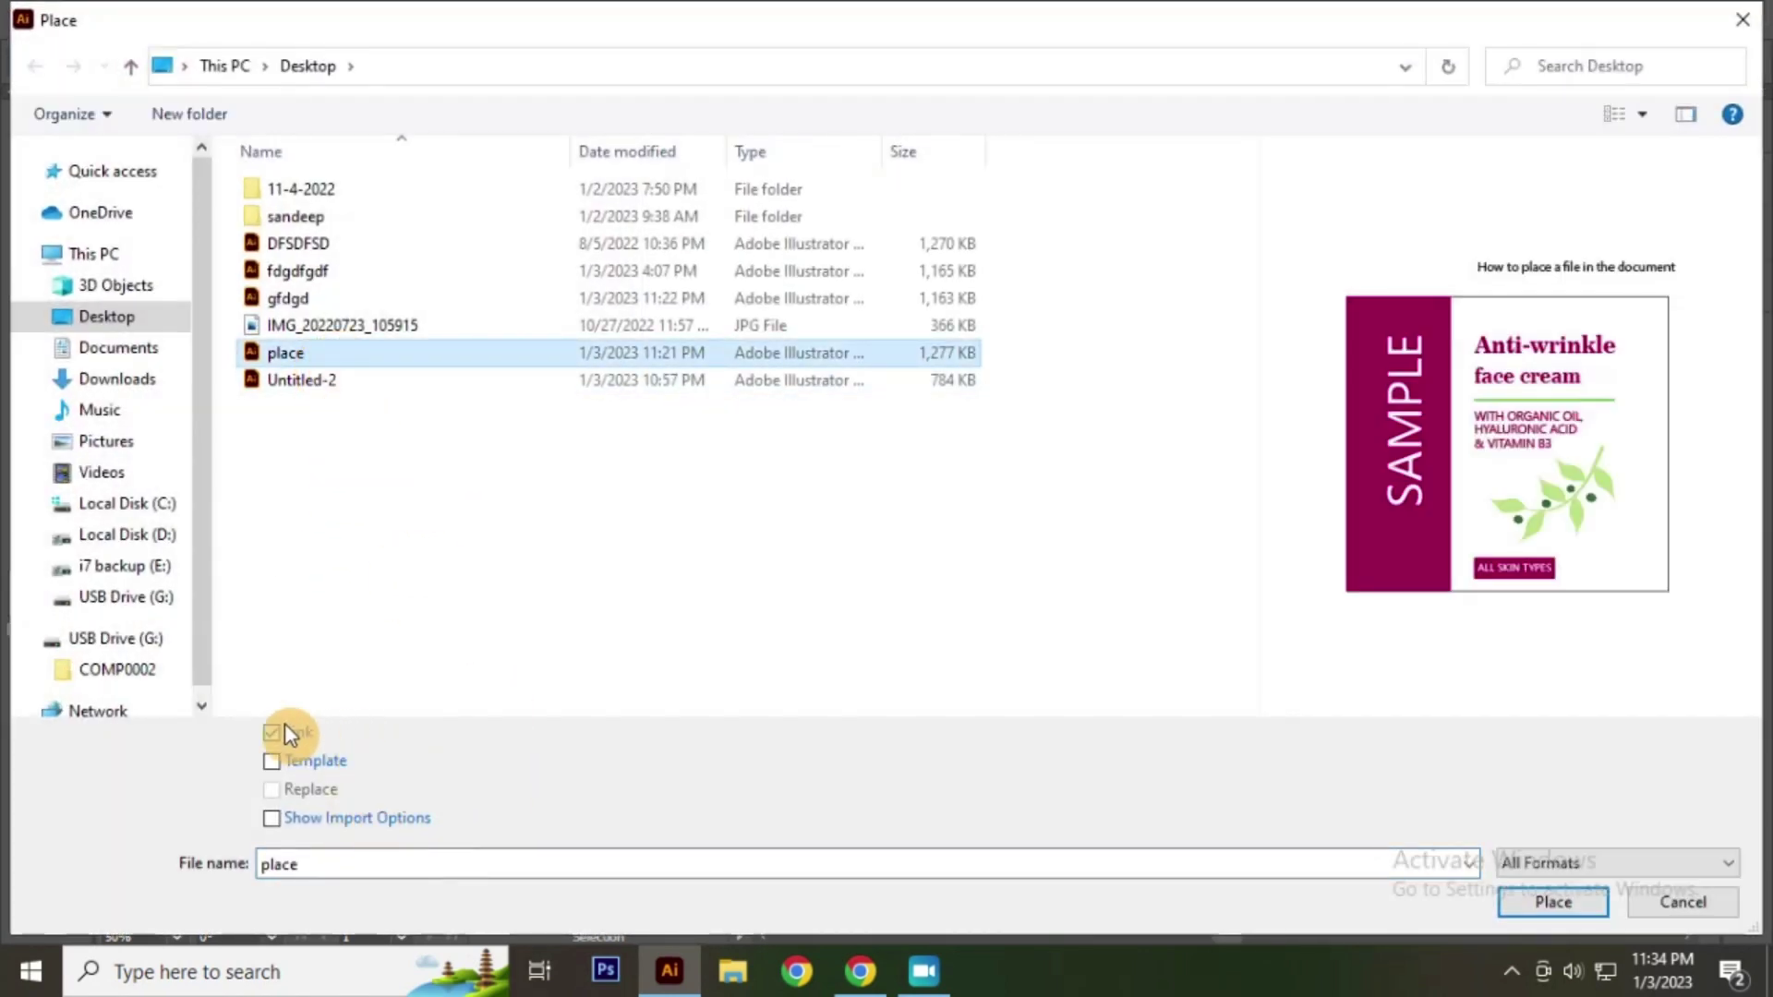
{"action": "left_click", "coordinate": [271, 762]}
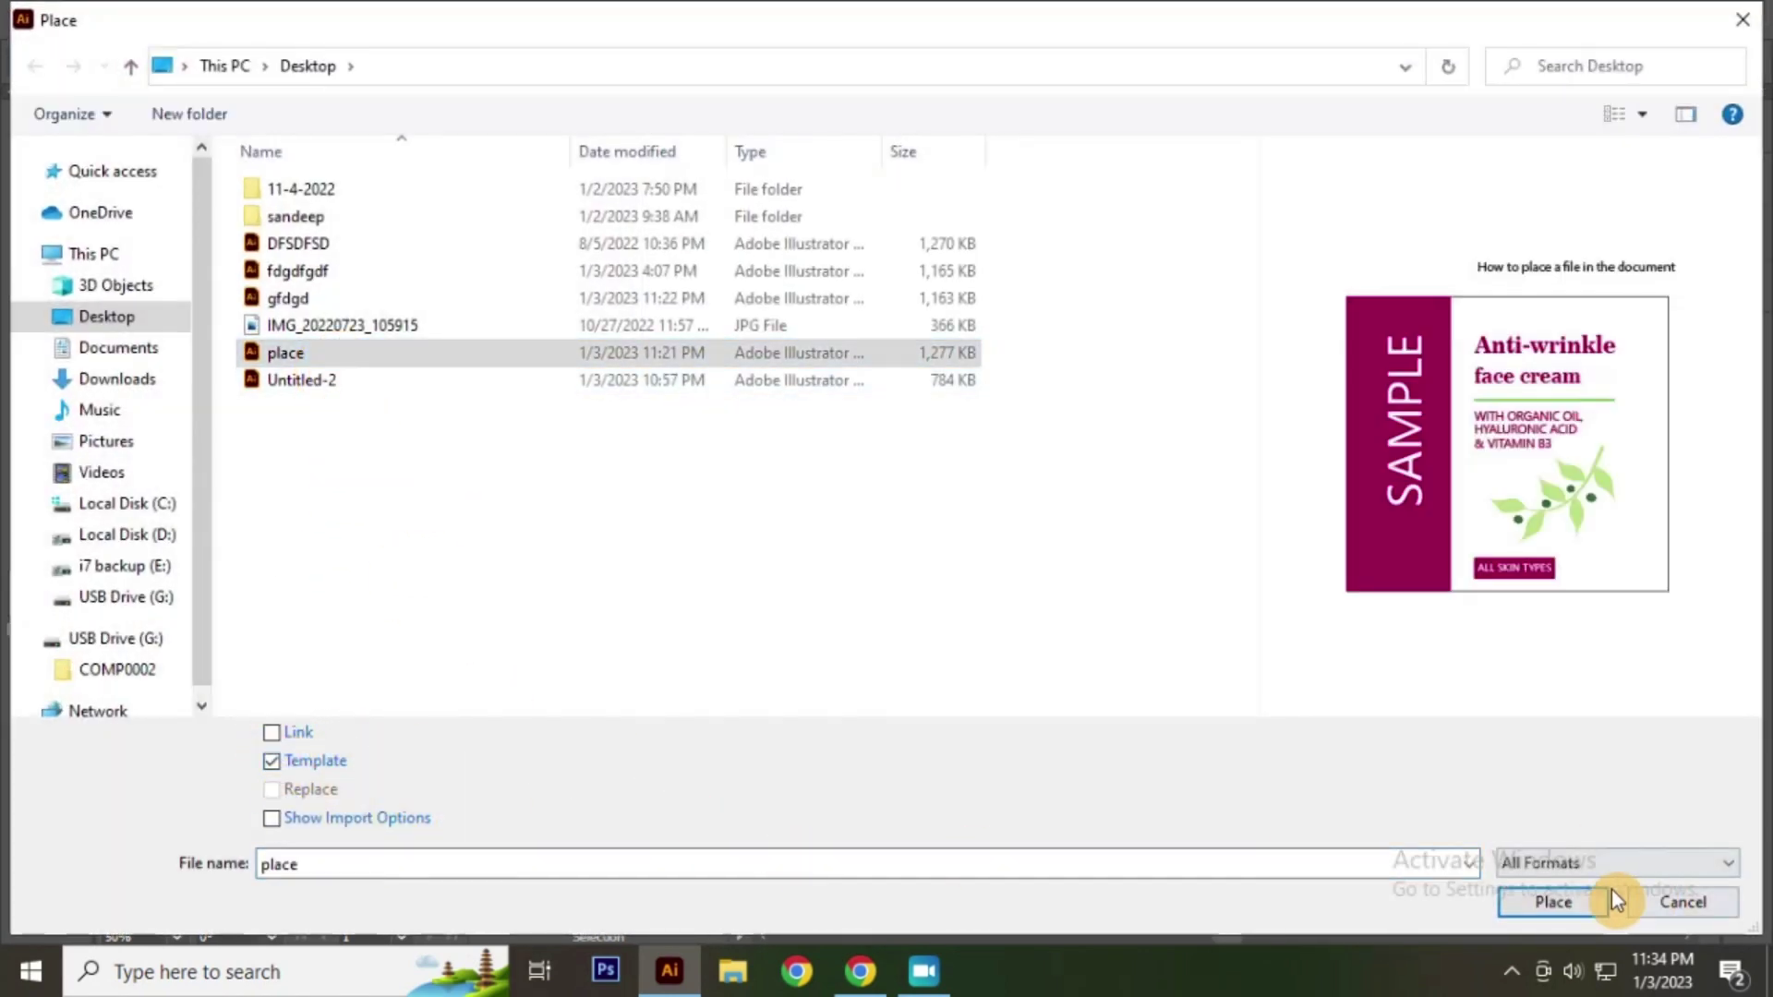
Step: Place the template label, accept the warning, and position it near the artboard centre
{"action": "left_click", "coordinate": [1554, 905]}
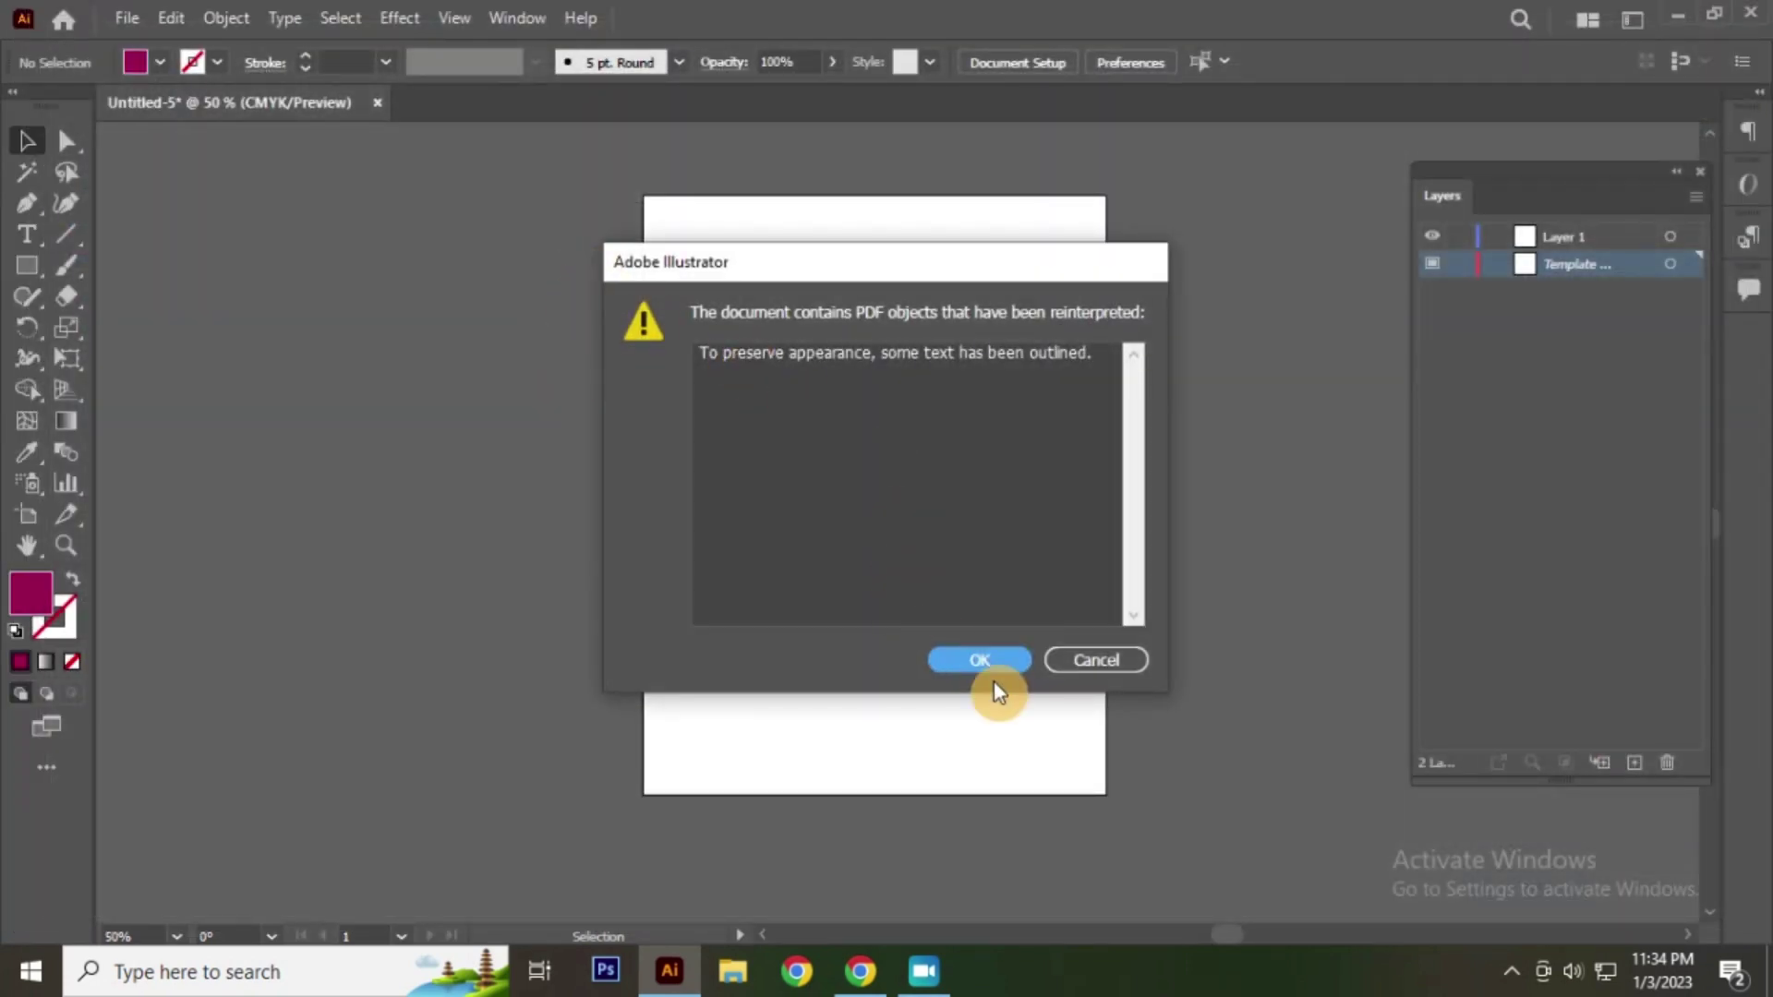
{"action": "left_click", "coordinate": [983, 659]}
{"action": "left_click_drag", "start_coordinate": [882, 457], "coordinate": [568, 522]}
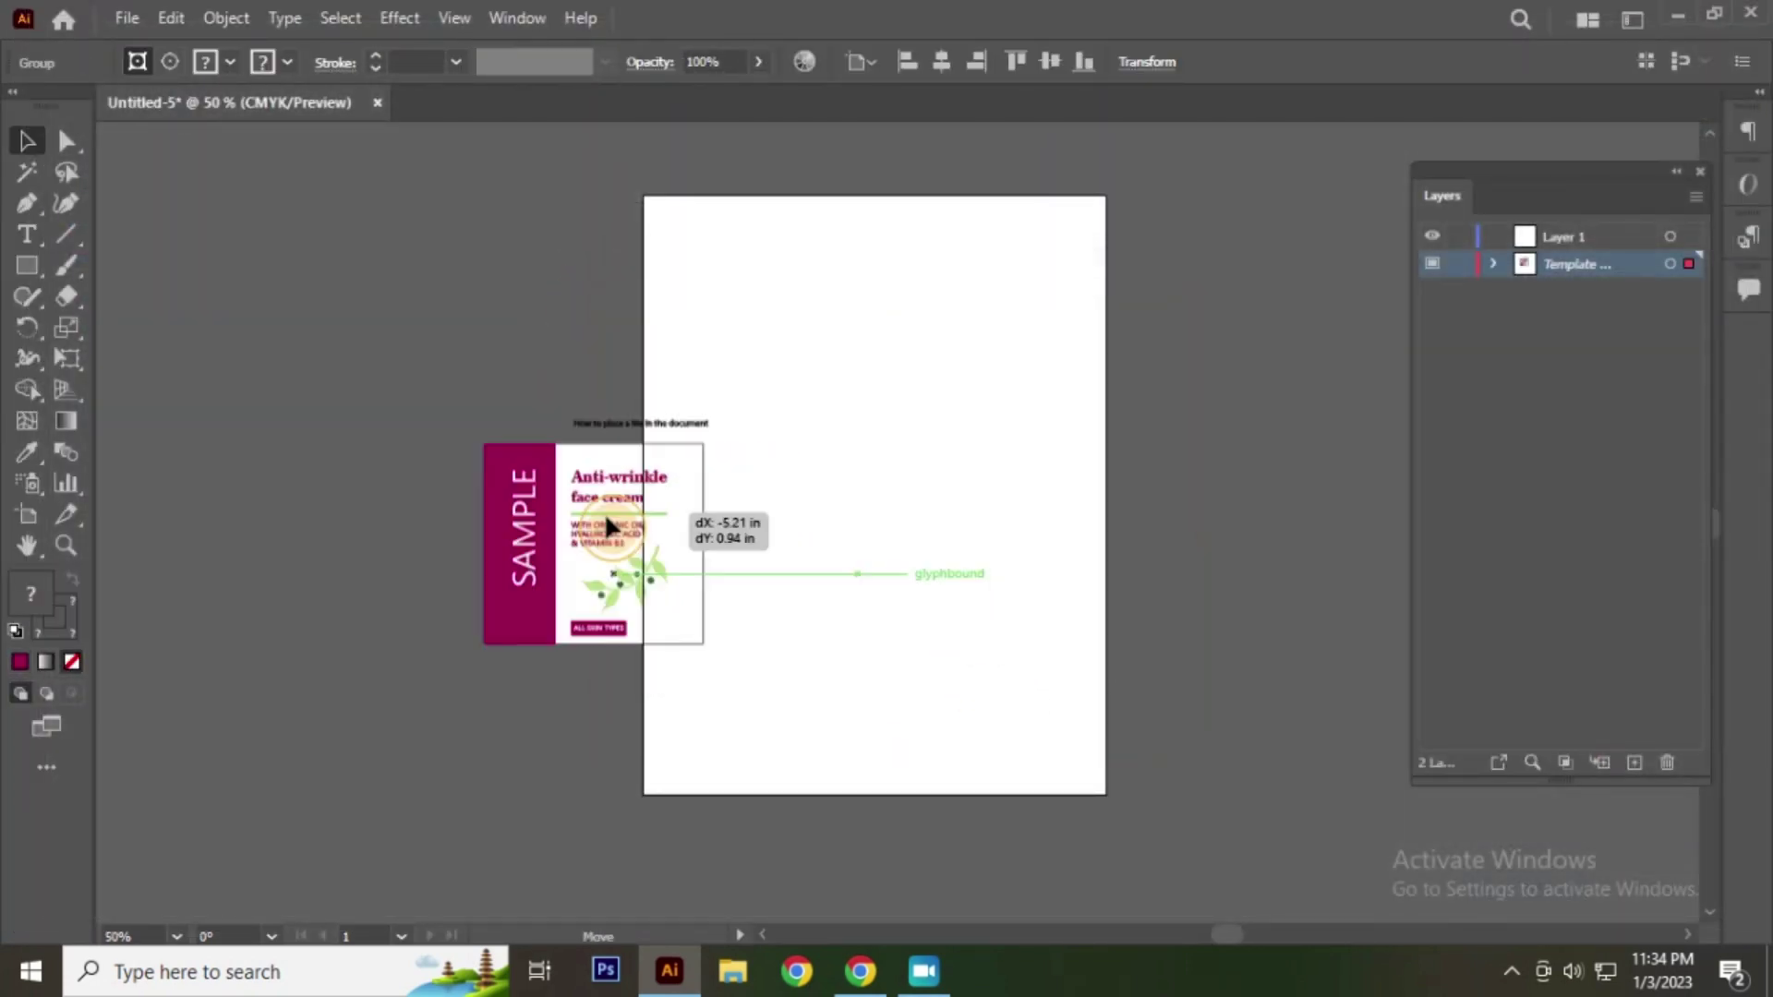
{"action": "left_click_drag", "start_coordinate": [531, 330], "coordinate": [517, 305]}
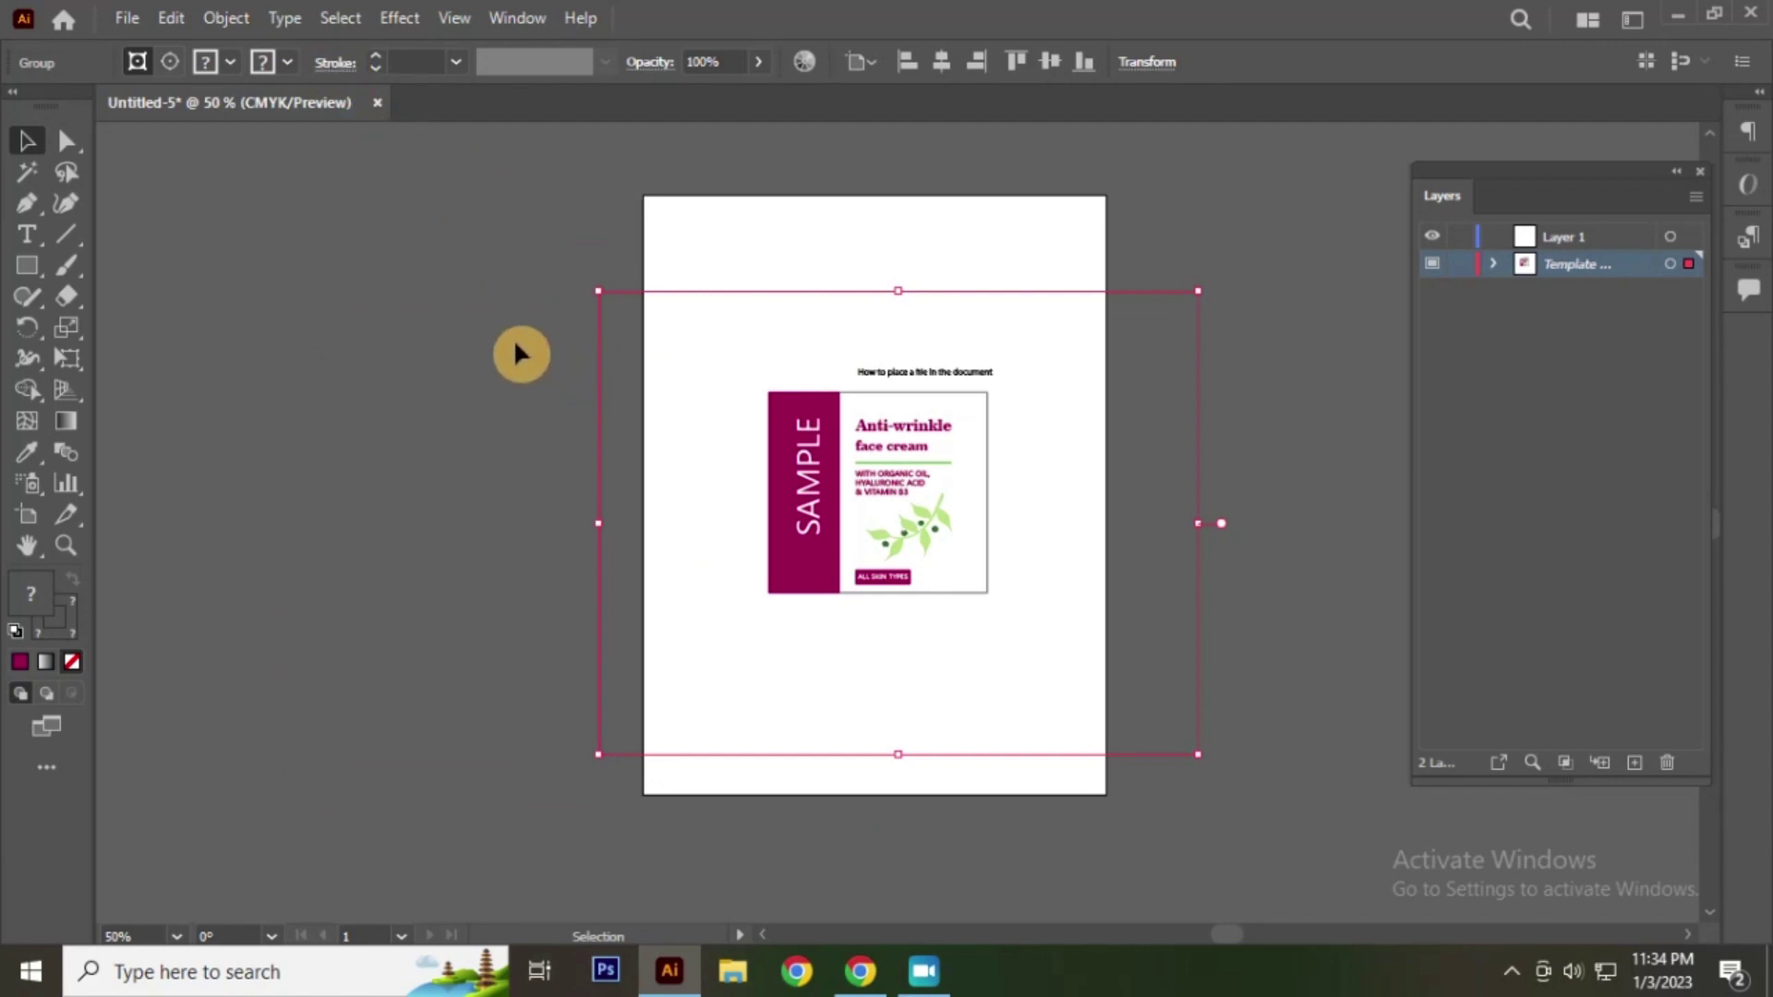
{"action": "left_click", "coordinate": [418, 325]}
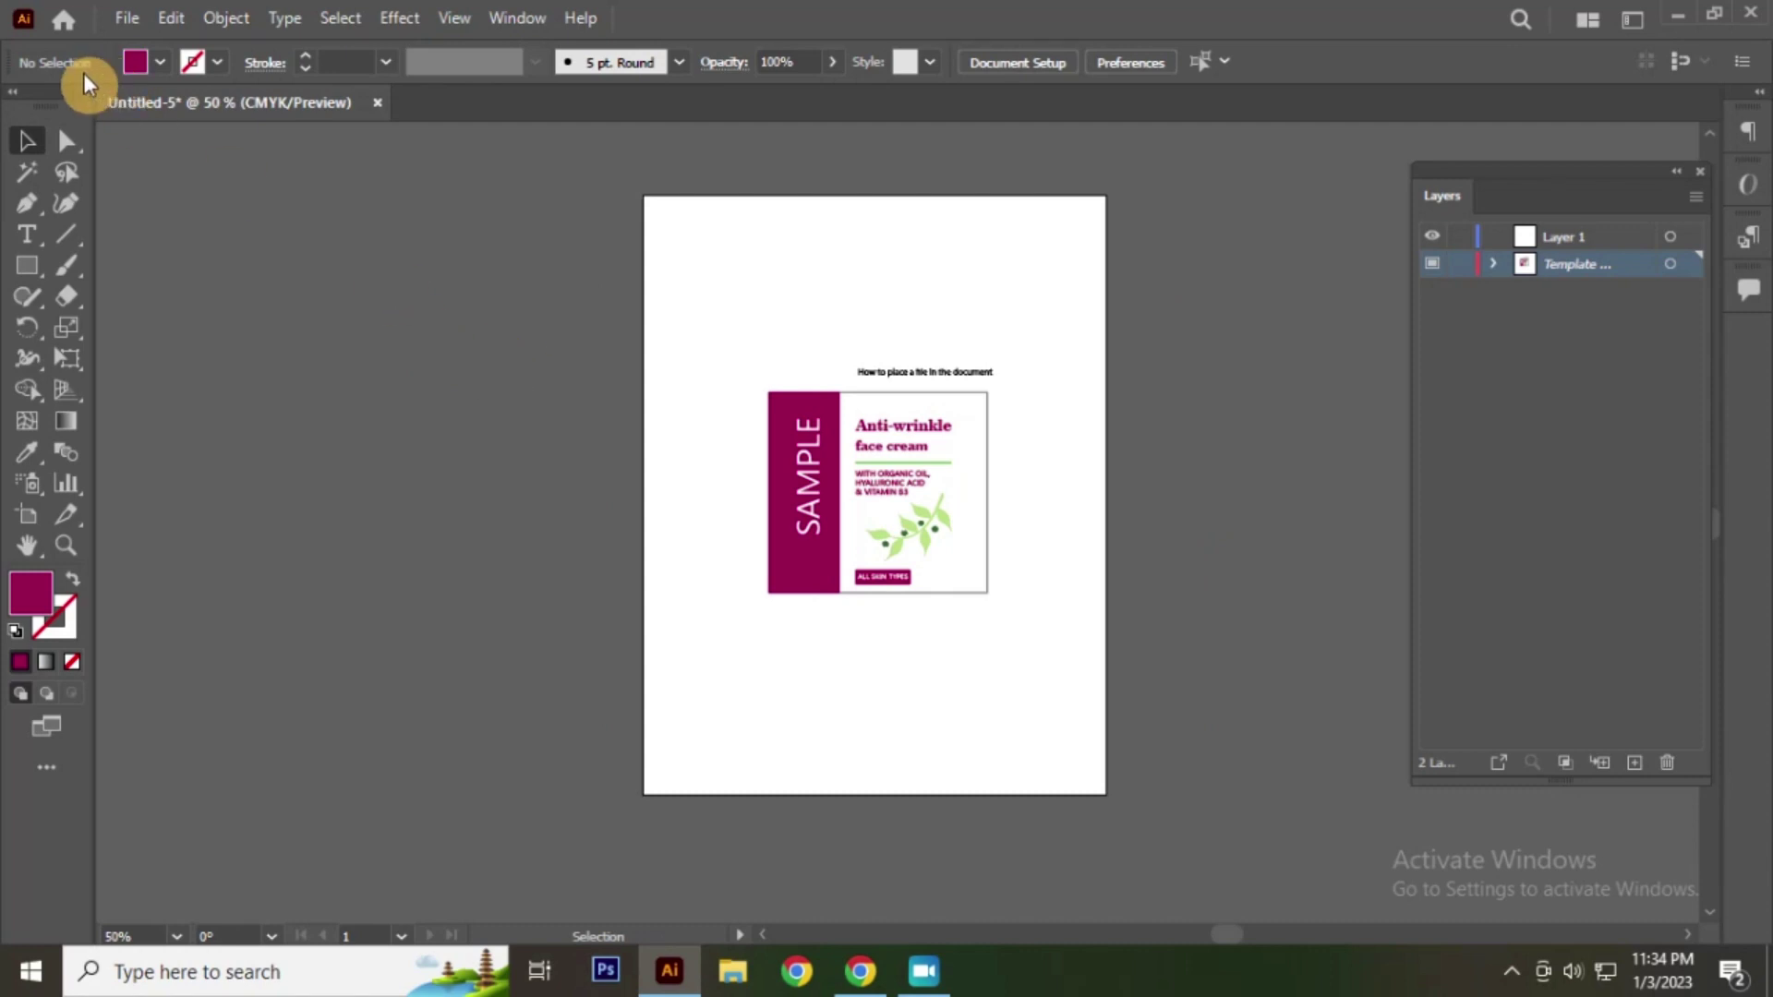
{"action": "left_click", "coordinate": [130, 20]}
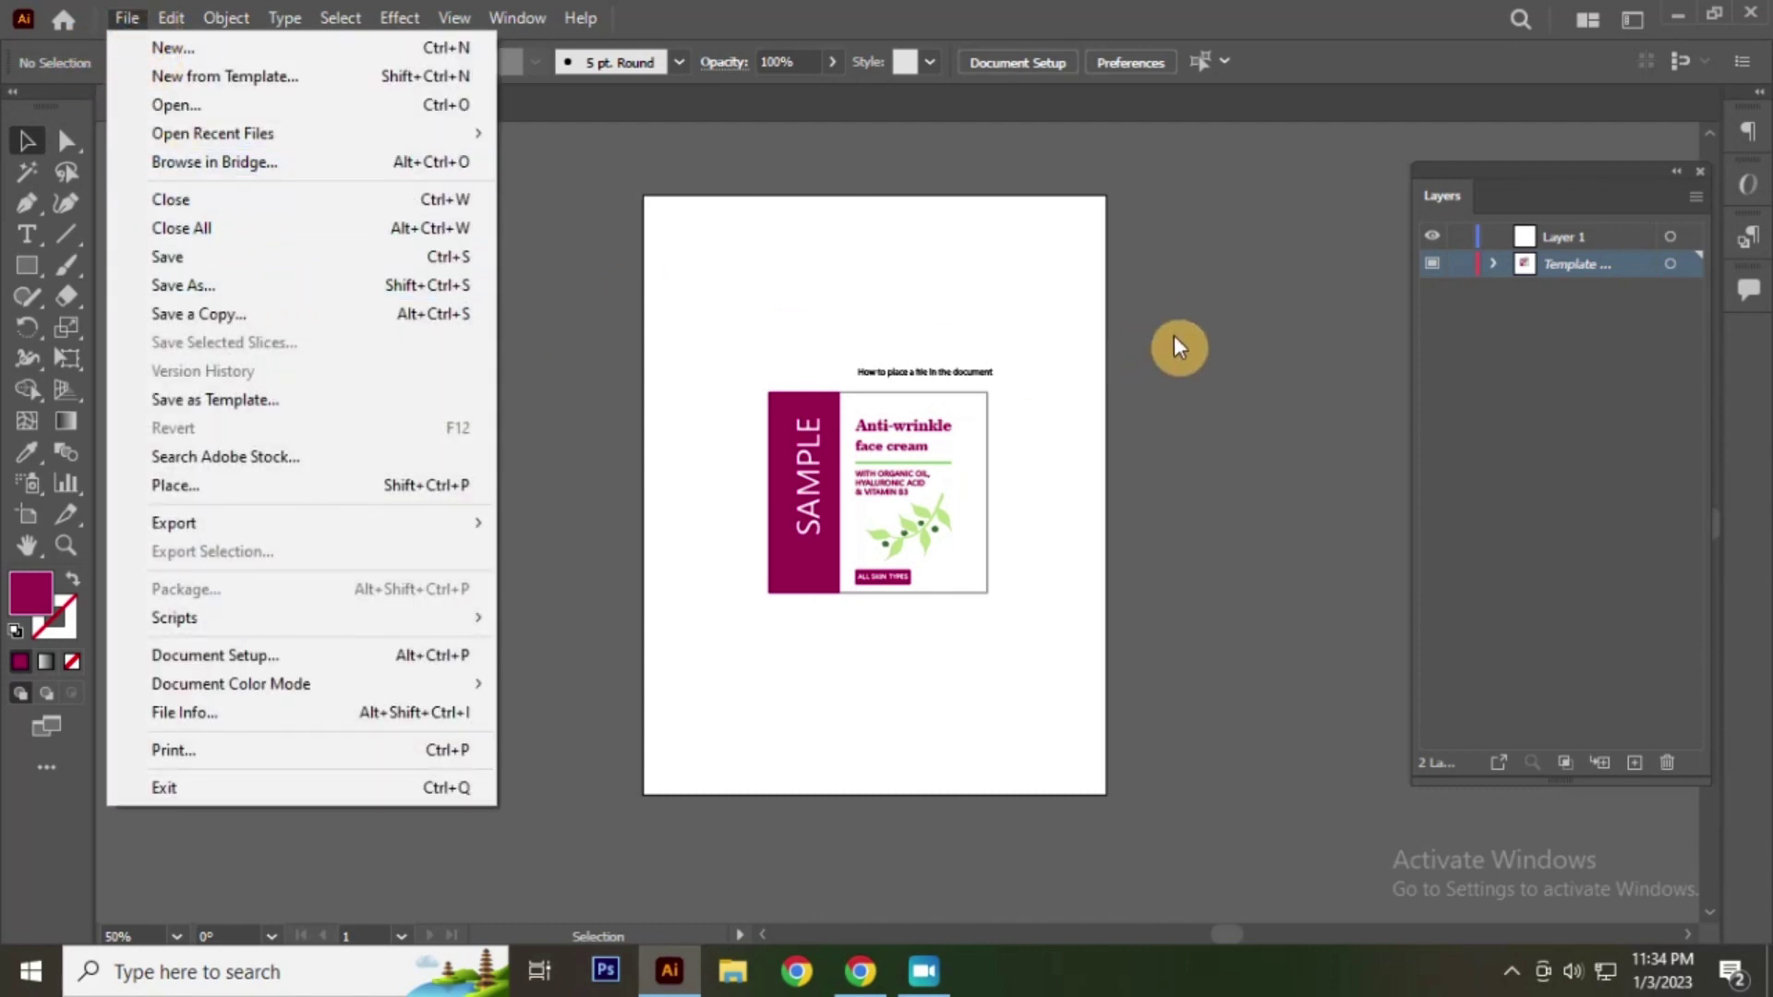
{"action": "left_click", "coordinate": [985, 362]}
{"action": "scroll", "coordinate": [984, 369], "scroll_direction": "up", "scroll_amount": 4}
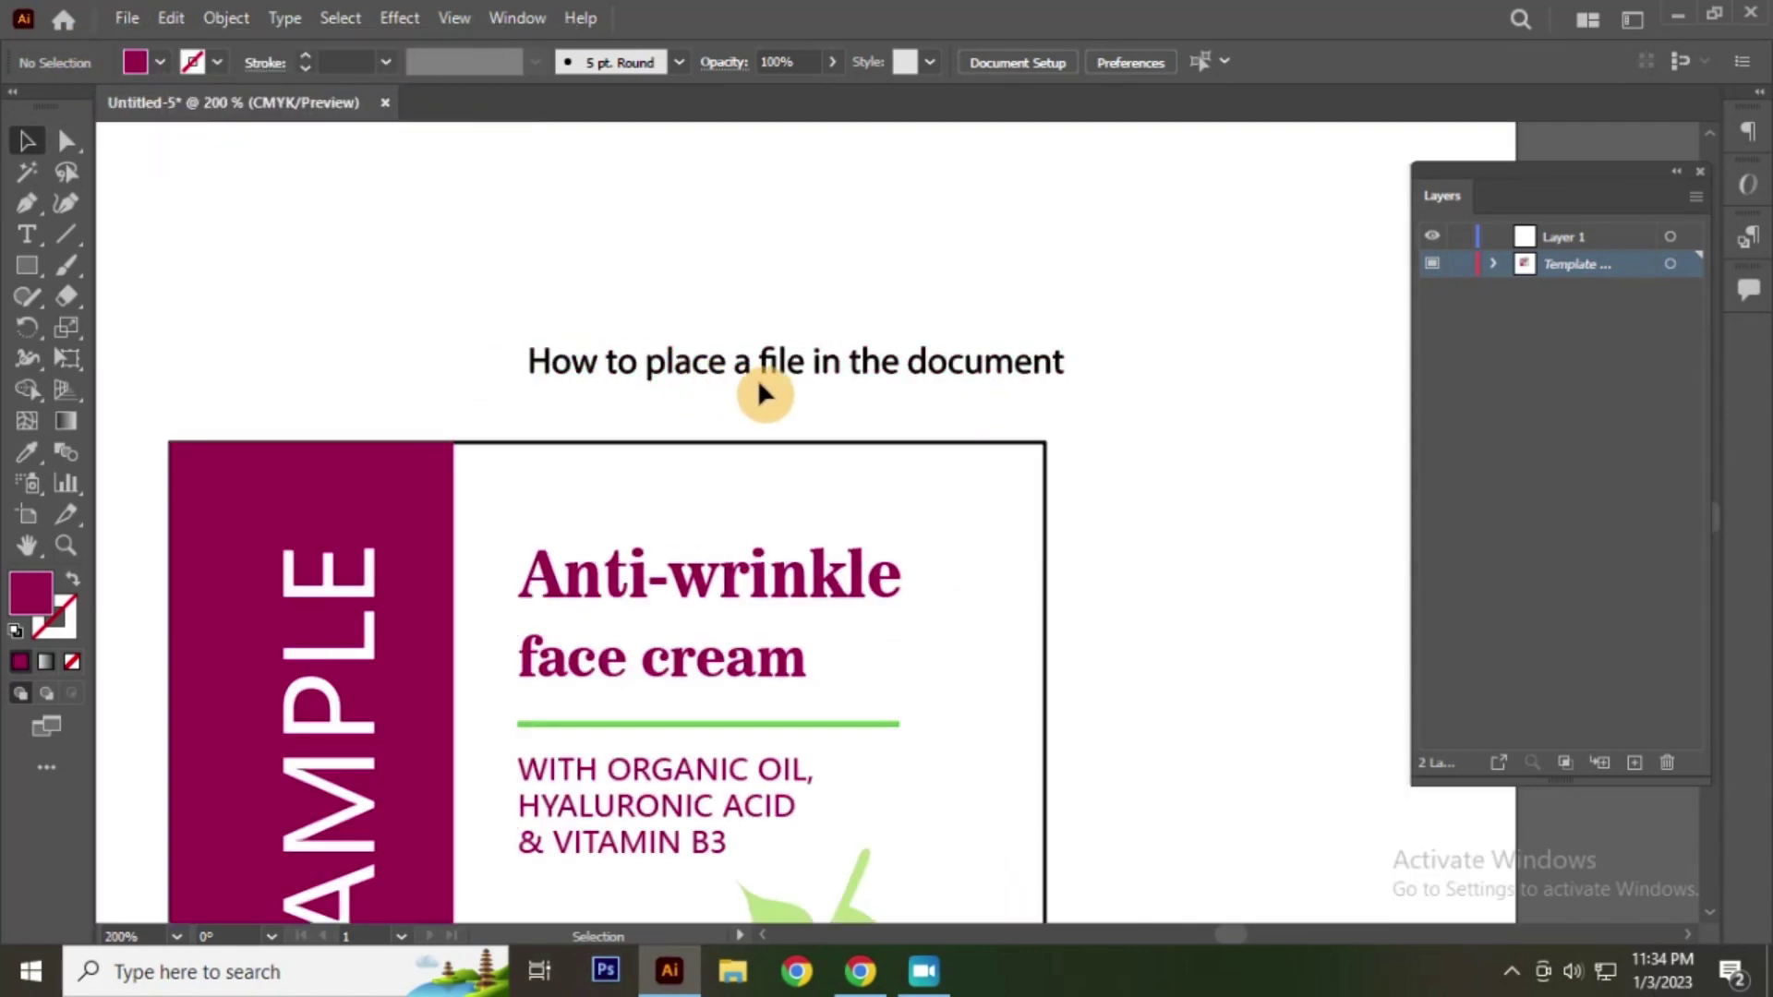
{"action": "scroll", "coordinate": [772, 266], "scroll_direction": "down", "scroll_amount": 2}
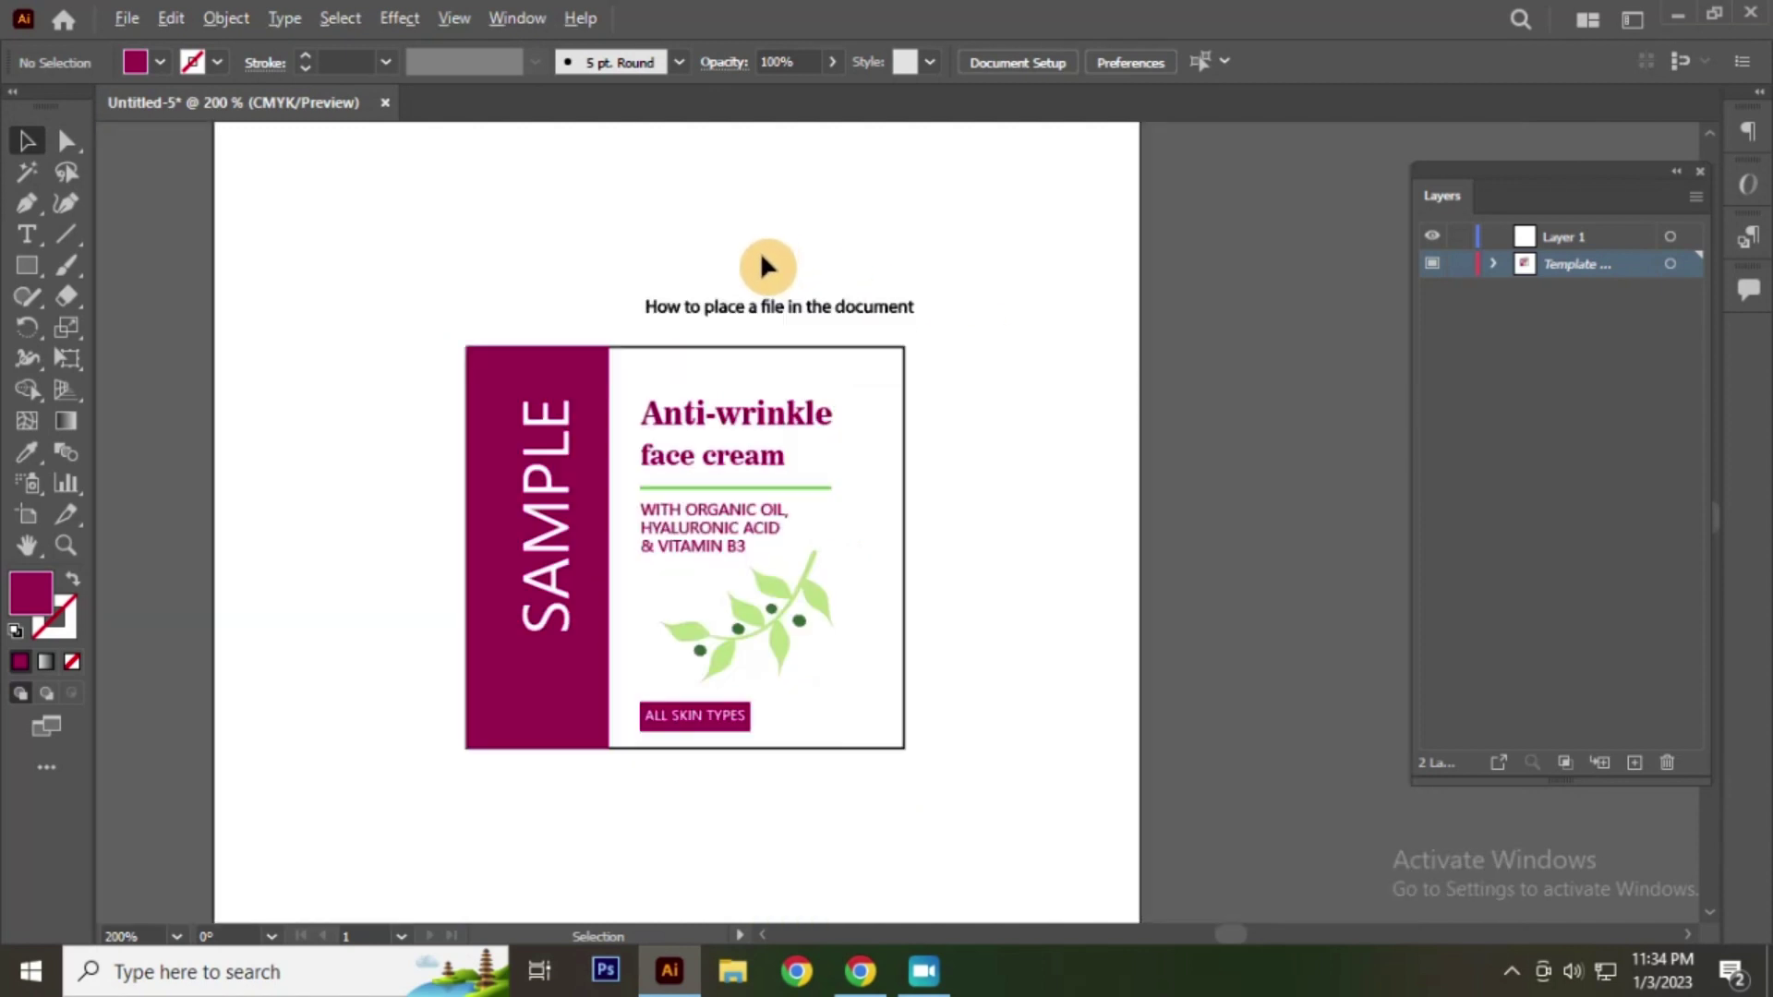
{"action": "scroll", "coordinate": [772, 265], "scroll_direction": "down", "scroll_amount": 1}
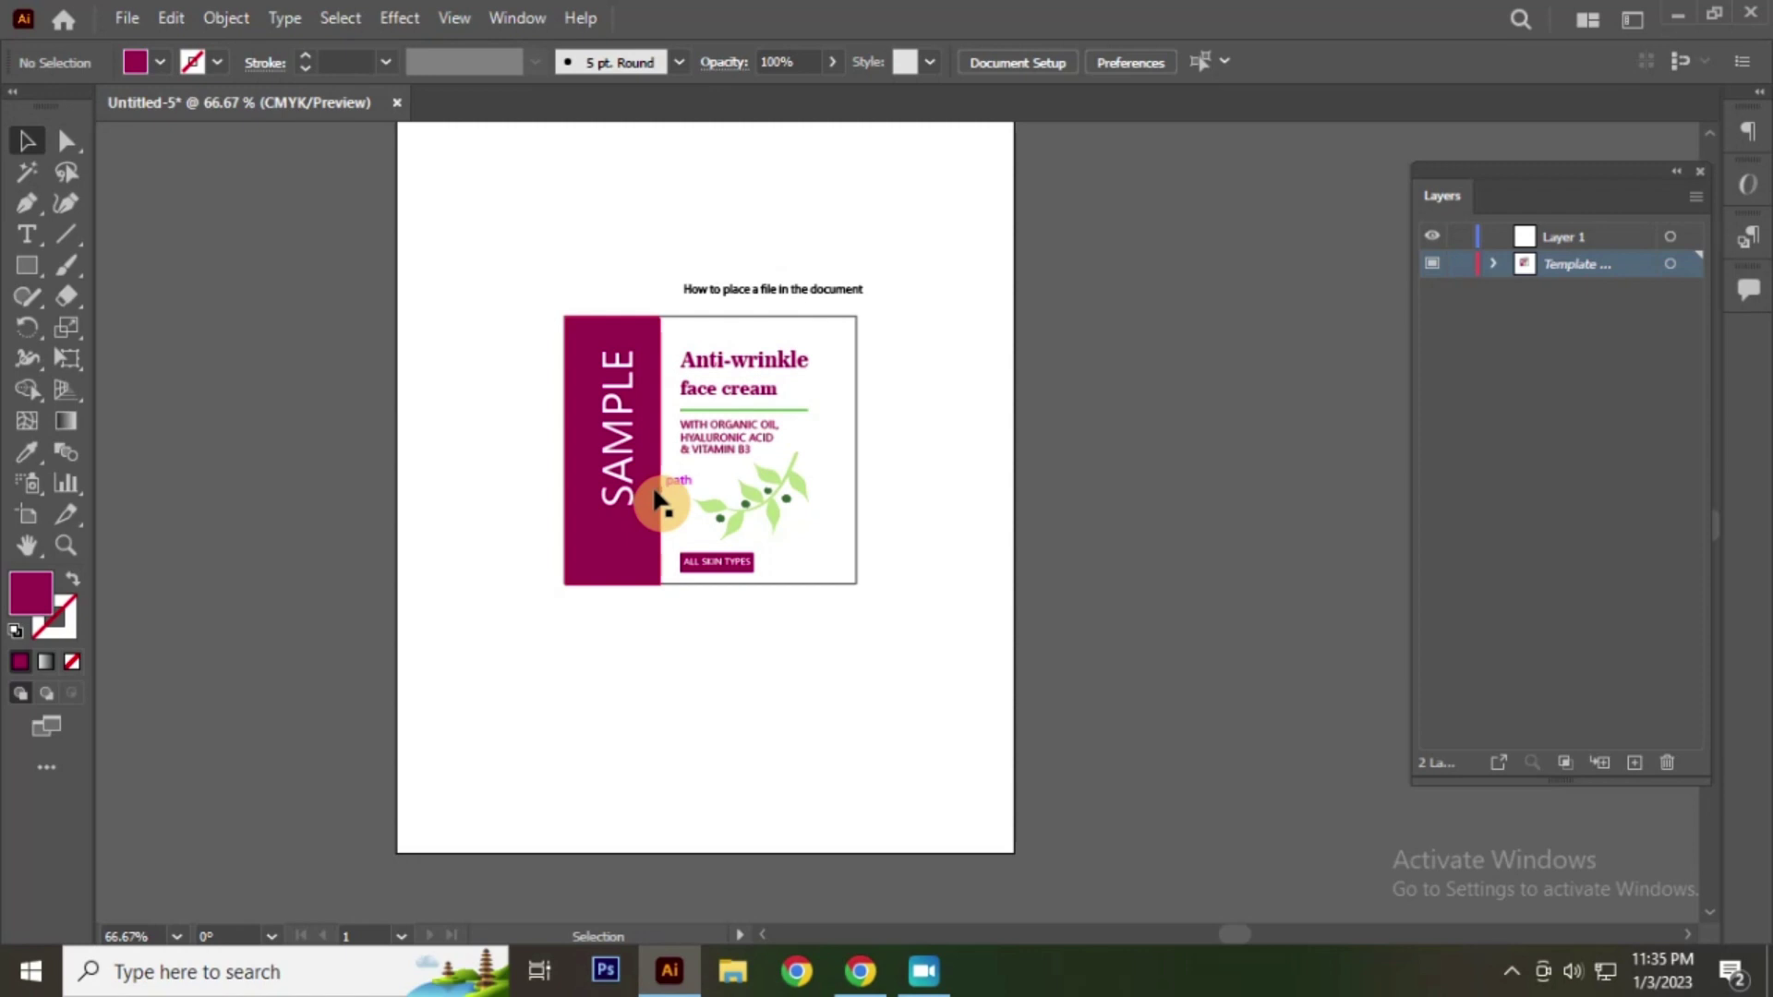
{"action": "left_click", "coordinate": [130, 18]}
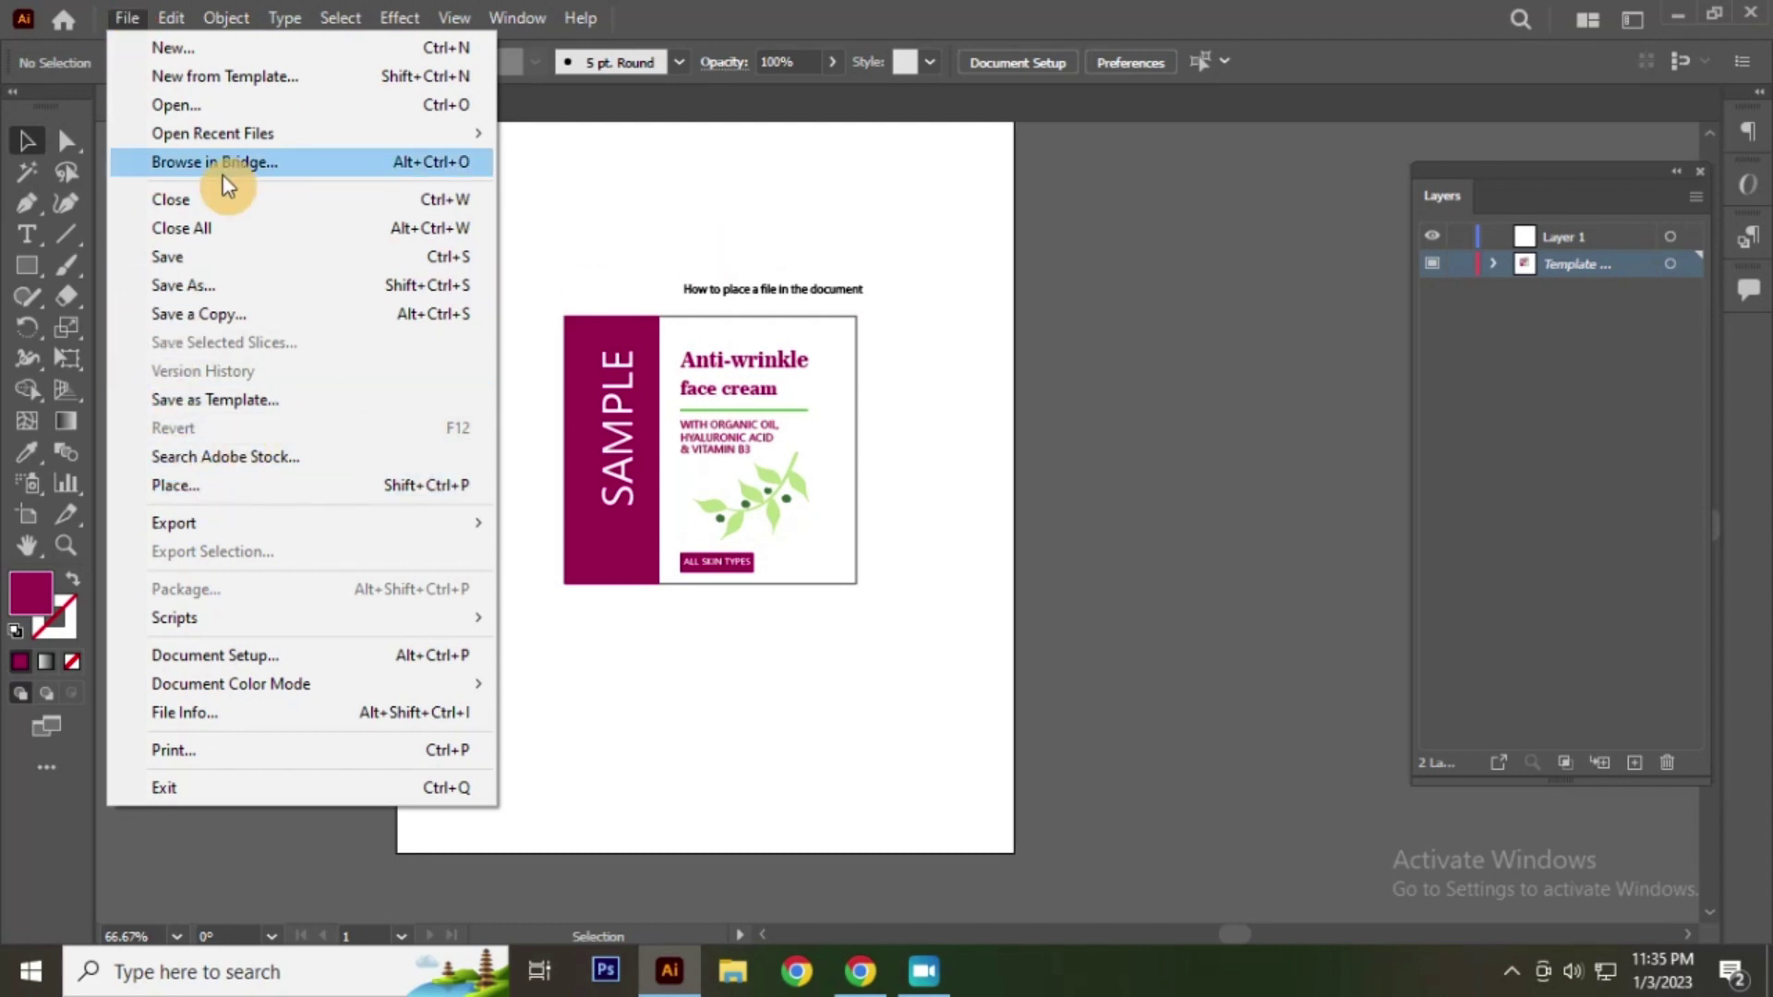
Step: Place a linked copy of place.ai drawn large over the existing label
{"action": "left_click", "coordinate": [228, 488]}
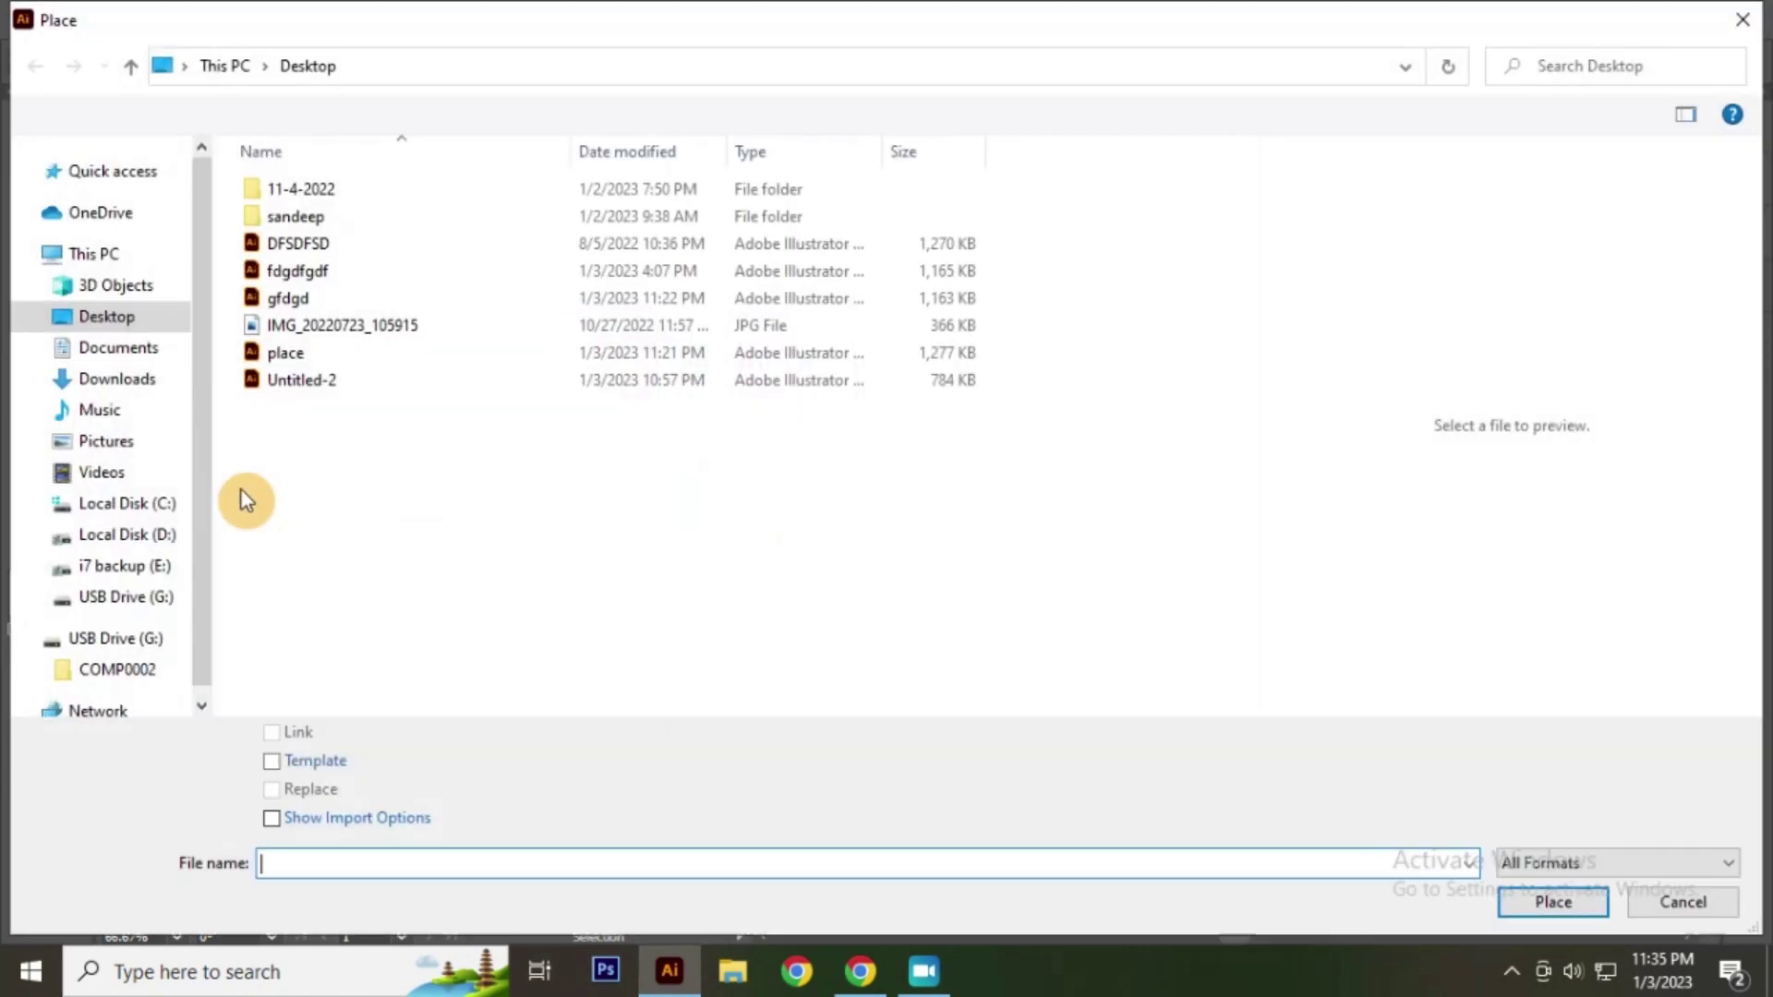
{"action": "left_click", "coordinate": [332, 351]}
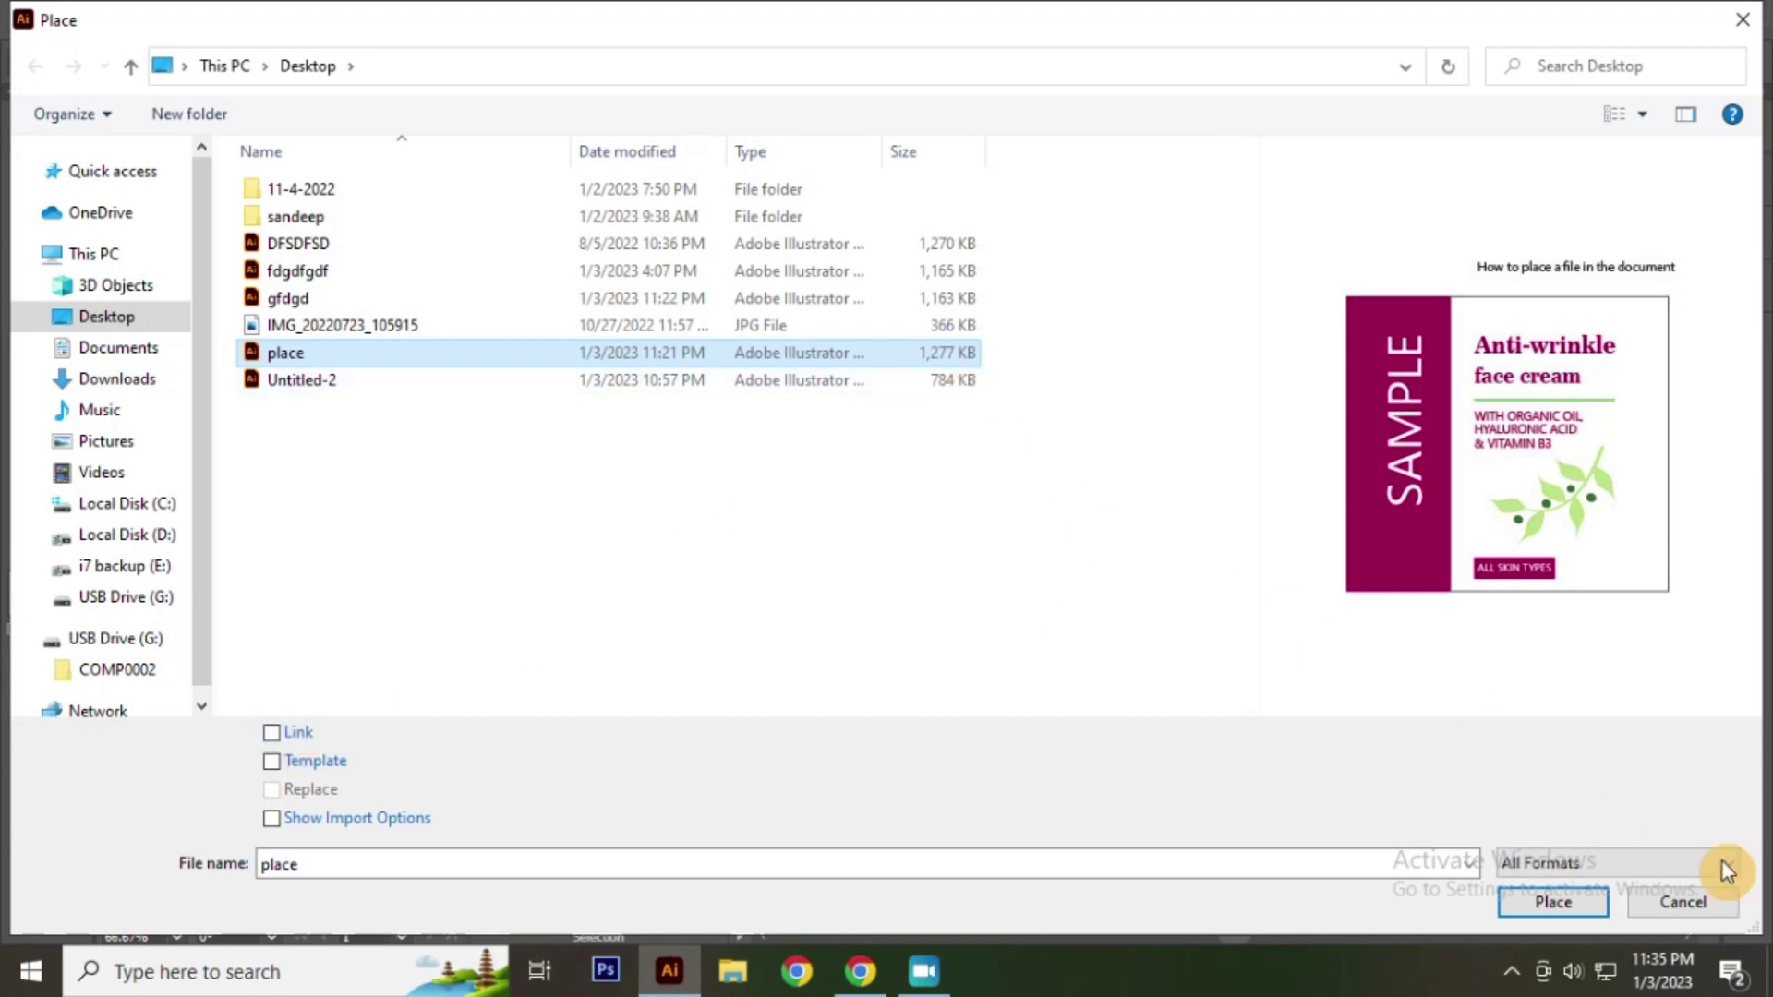
{"action": "left_click", "coordinate": [294, 732]}
{"action": "left_click", "coordinate": [1572, 907]}
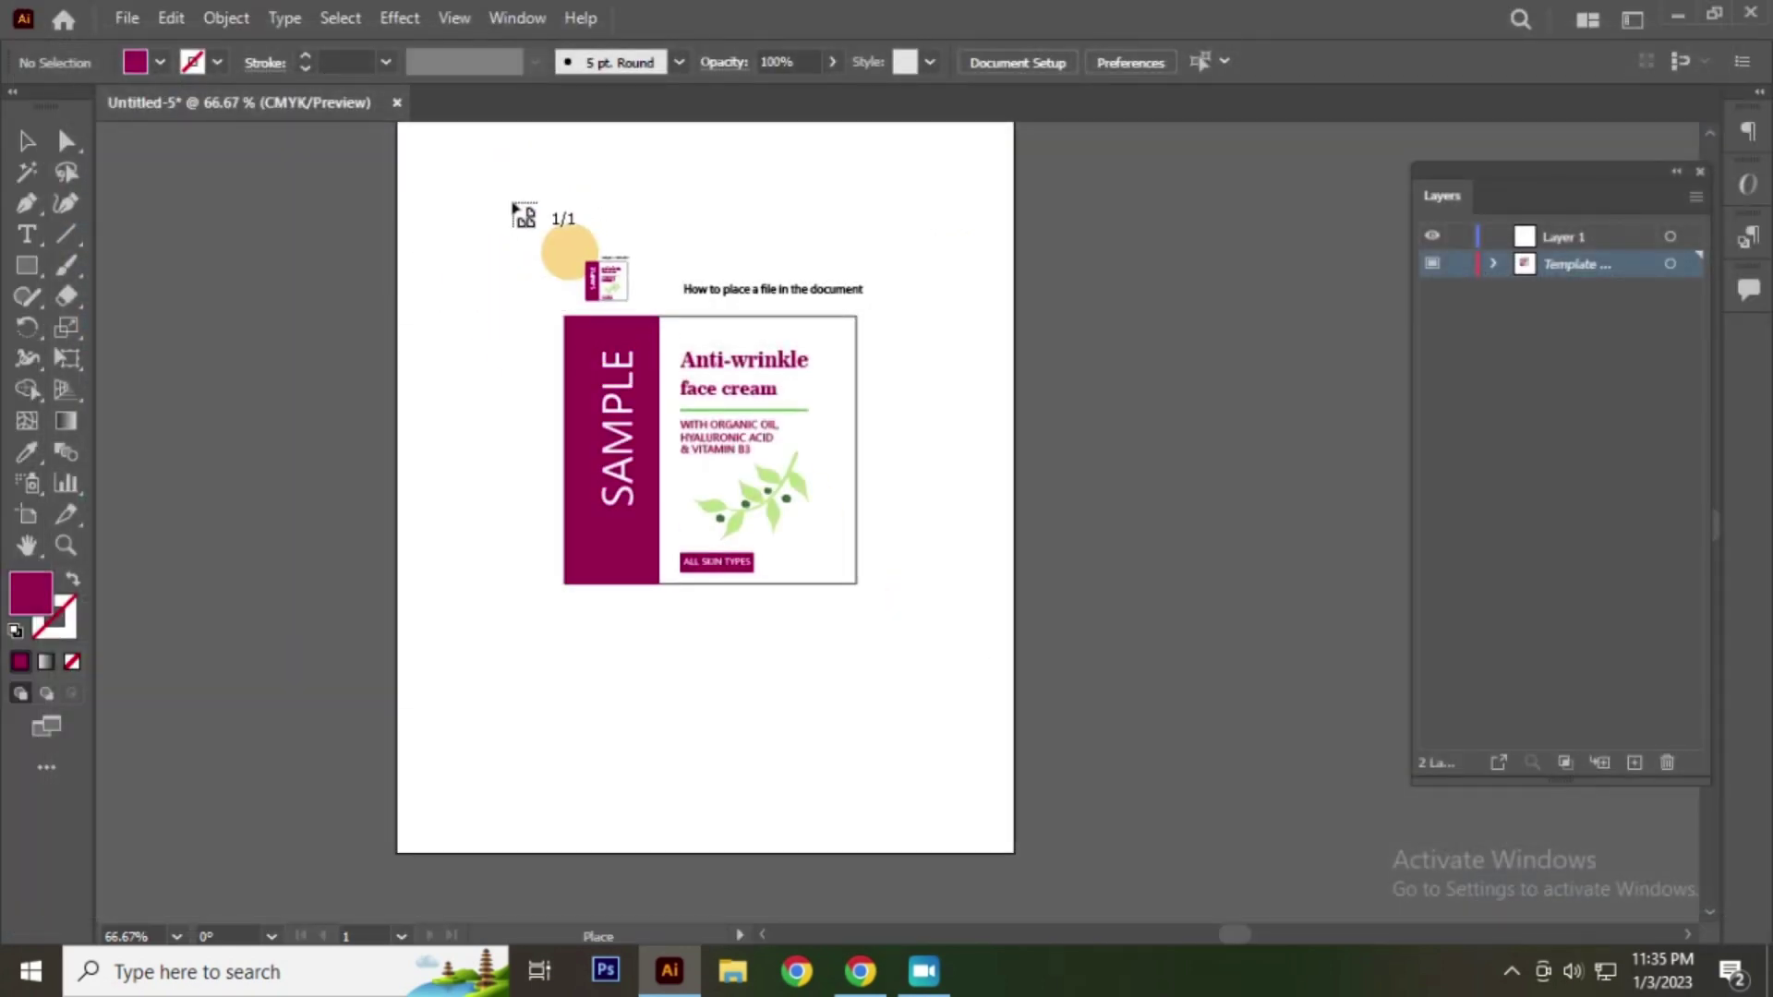
{"action": "left_click_drag", "start_coordinate": [218, 182], "coordinate": [975, 765]}
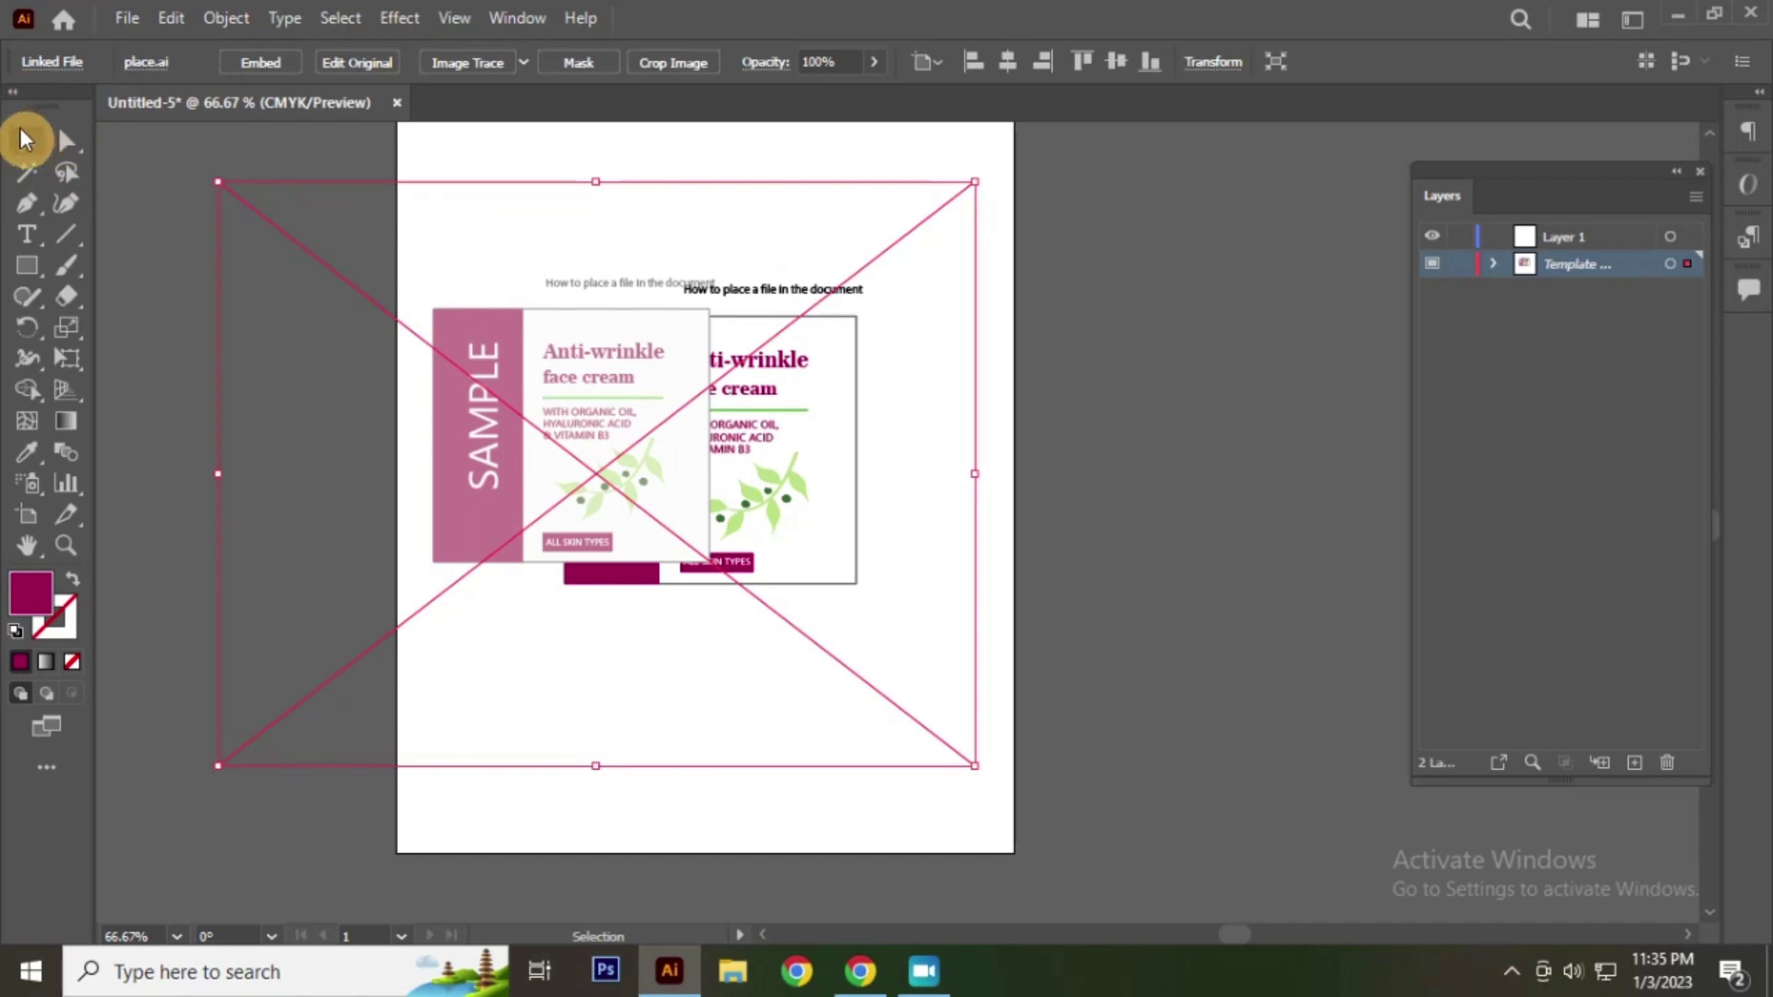
{"action": "left_click", "coordinate": [190, 198]}
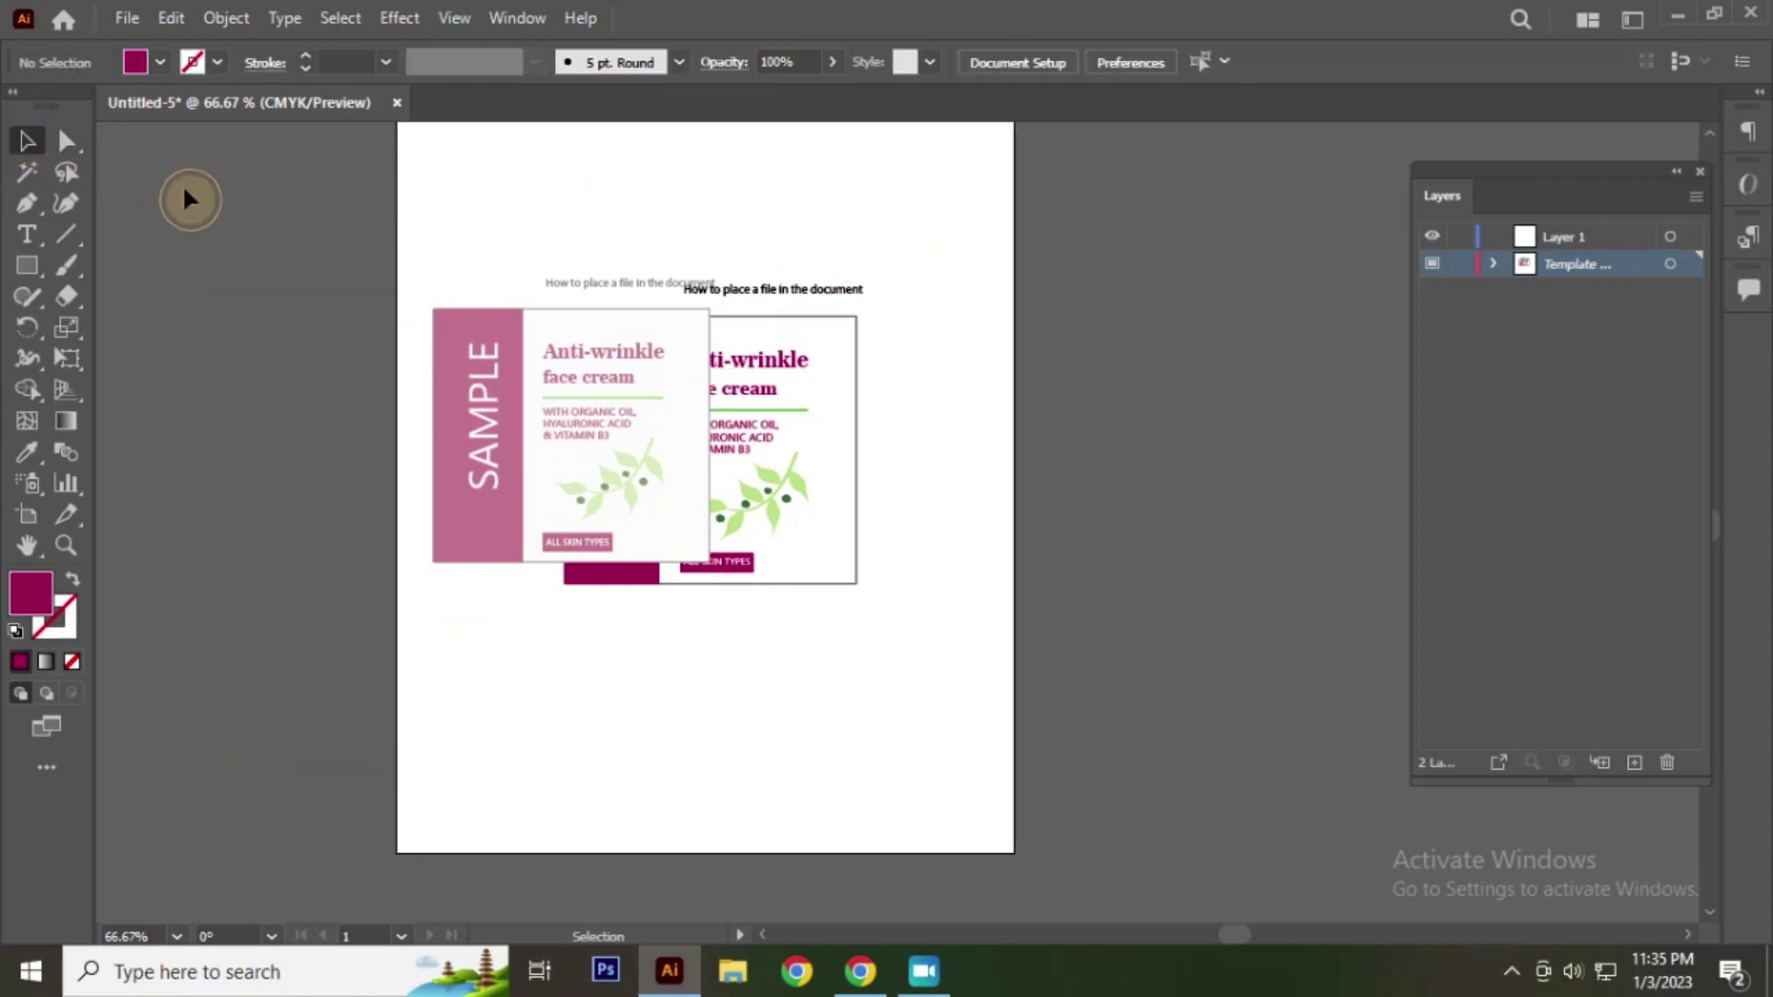
{"action": "key", "text": "ctrl+a"}
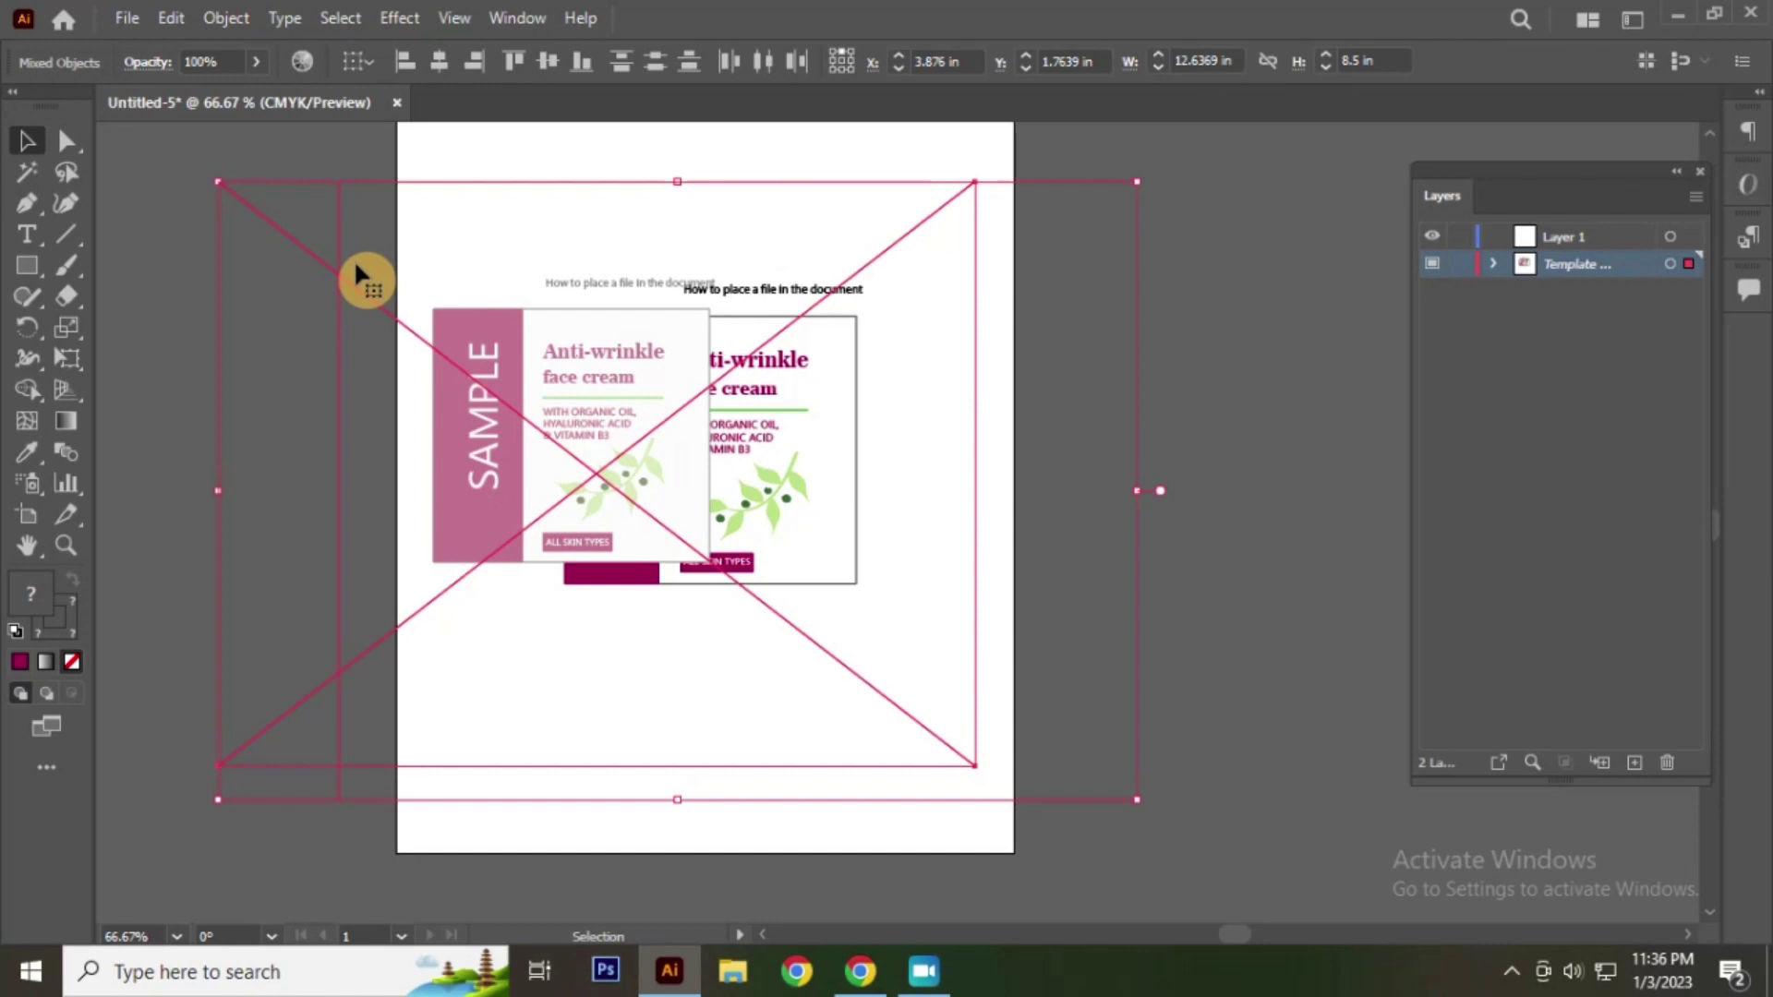
{"action": "key", "text": "a"}
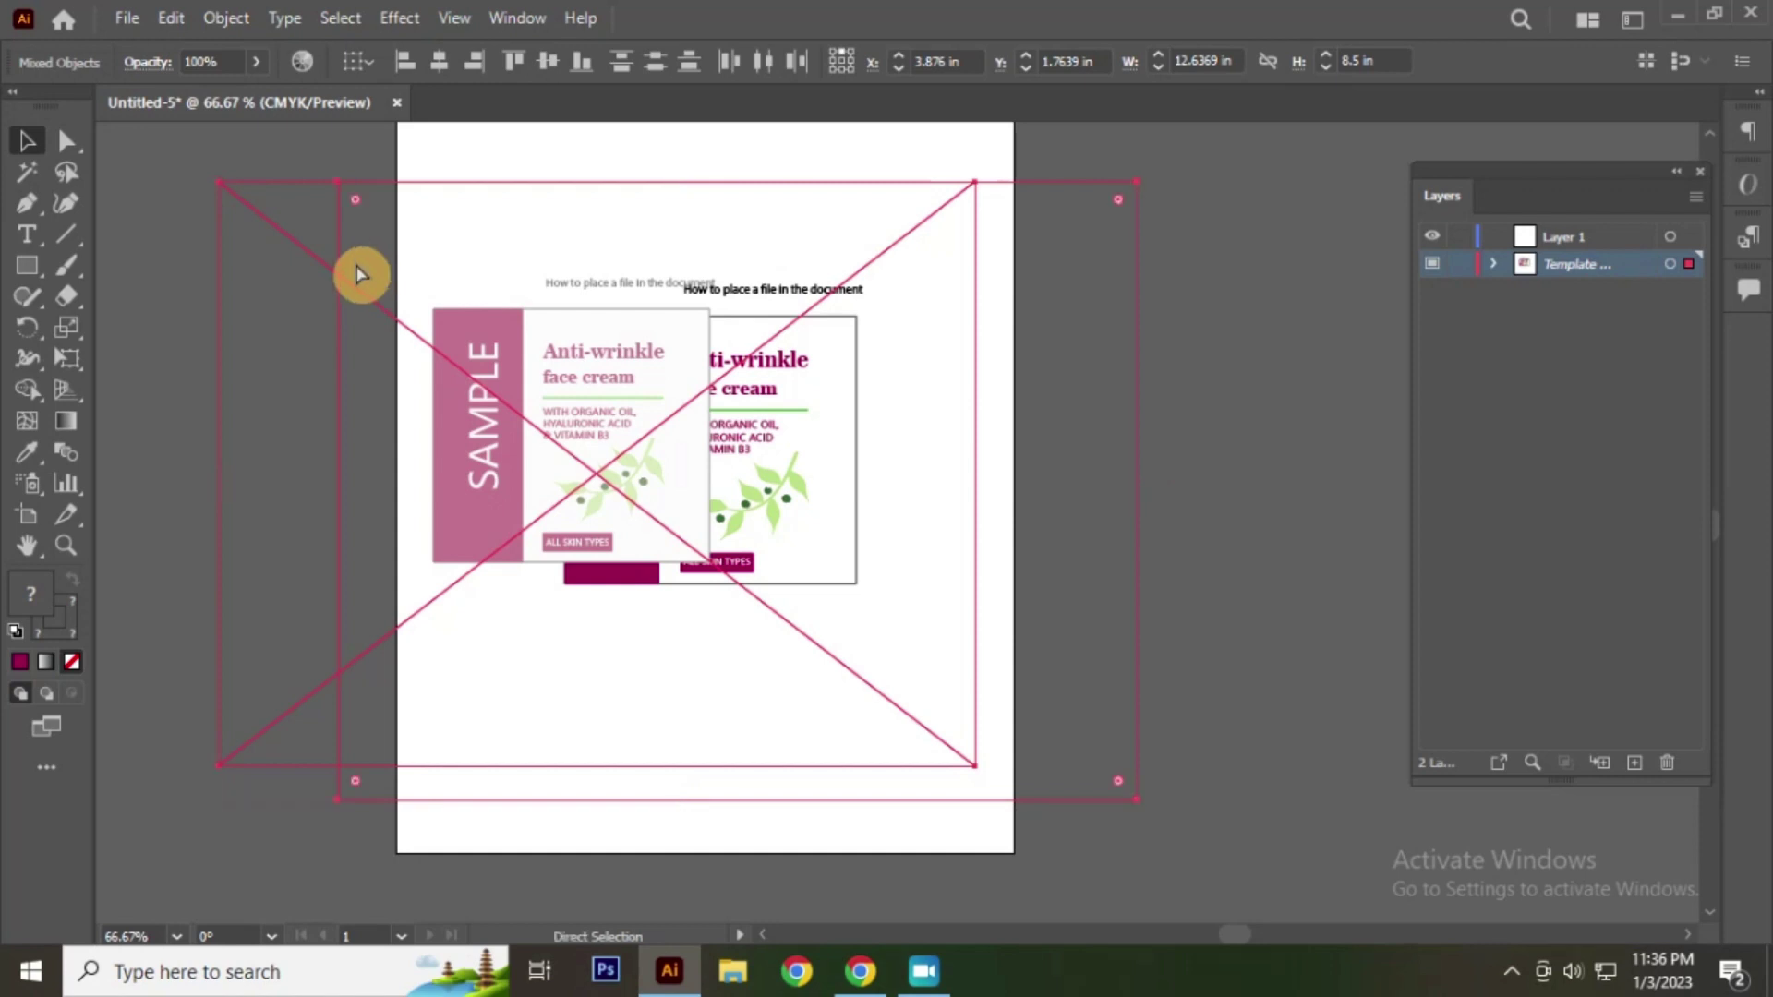